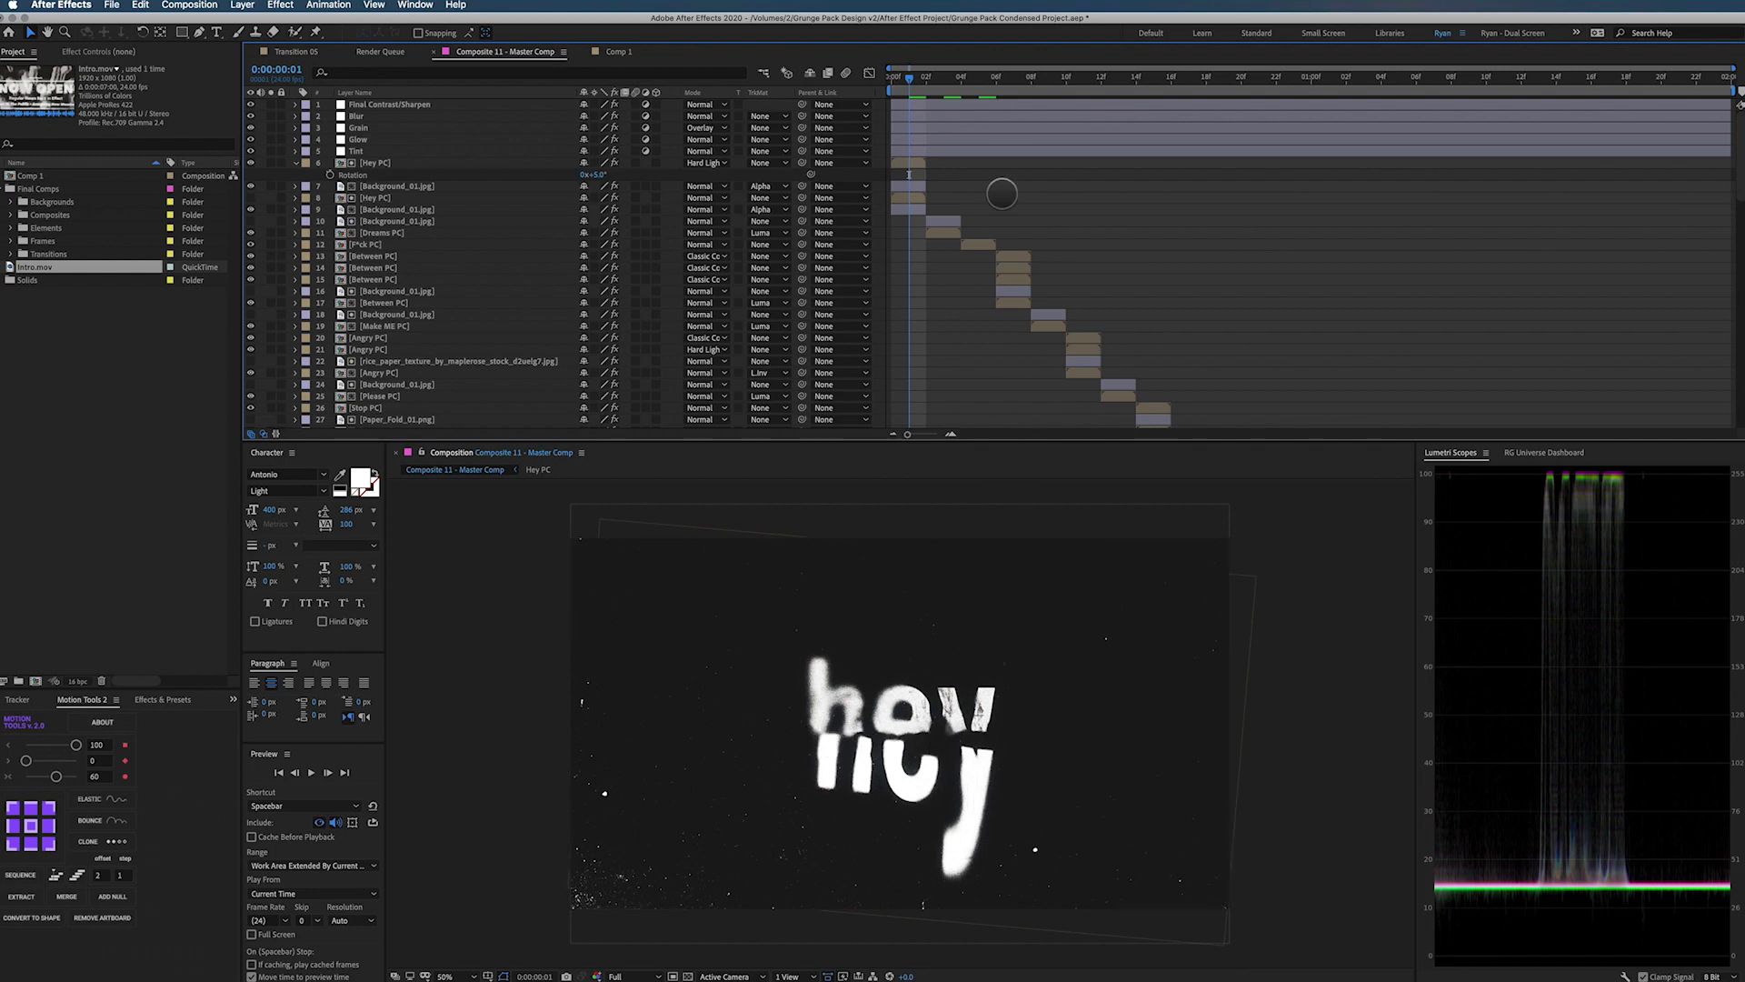
Step the master comp through frames 3, 11 and 13, with preview resolution at Half
click(944, 76)
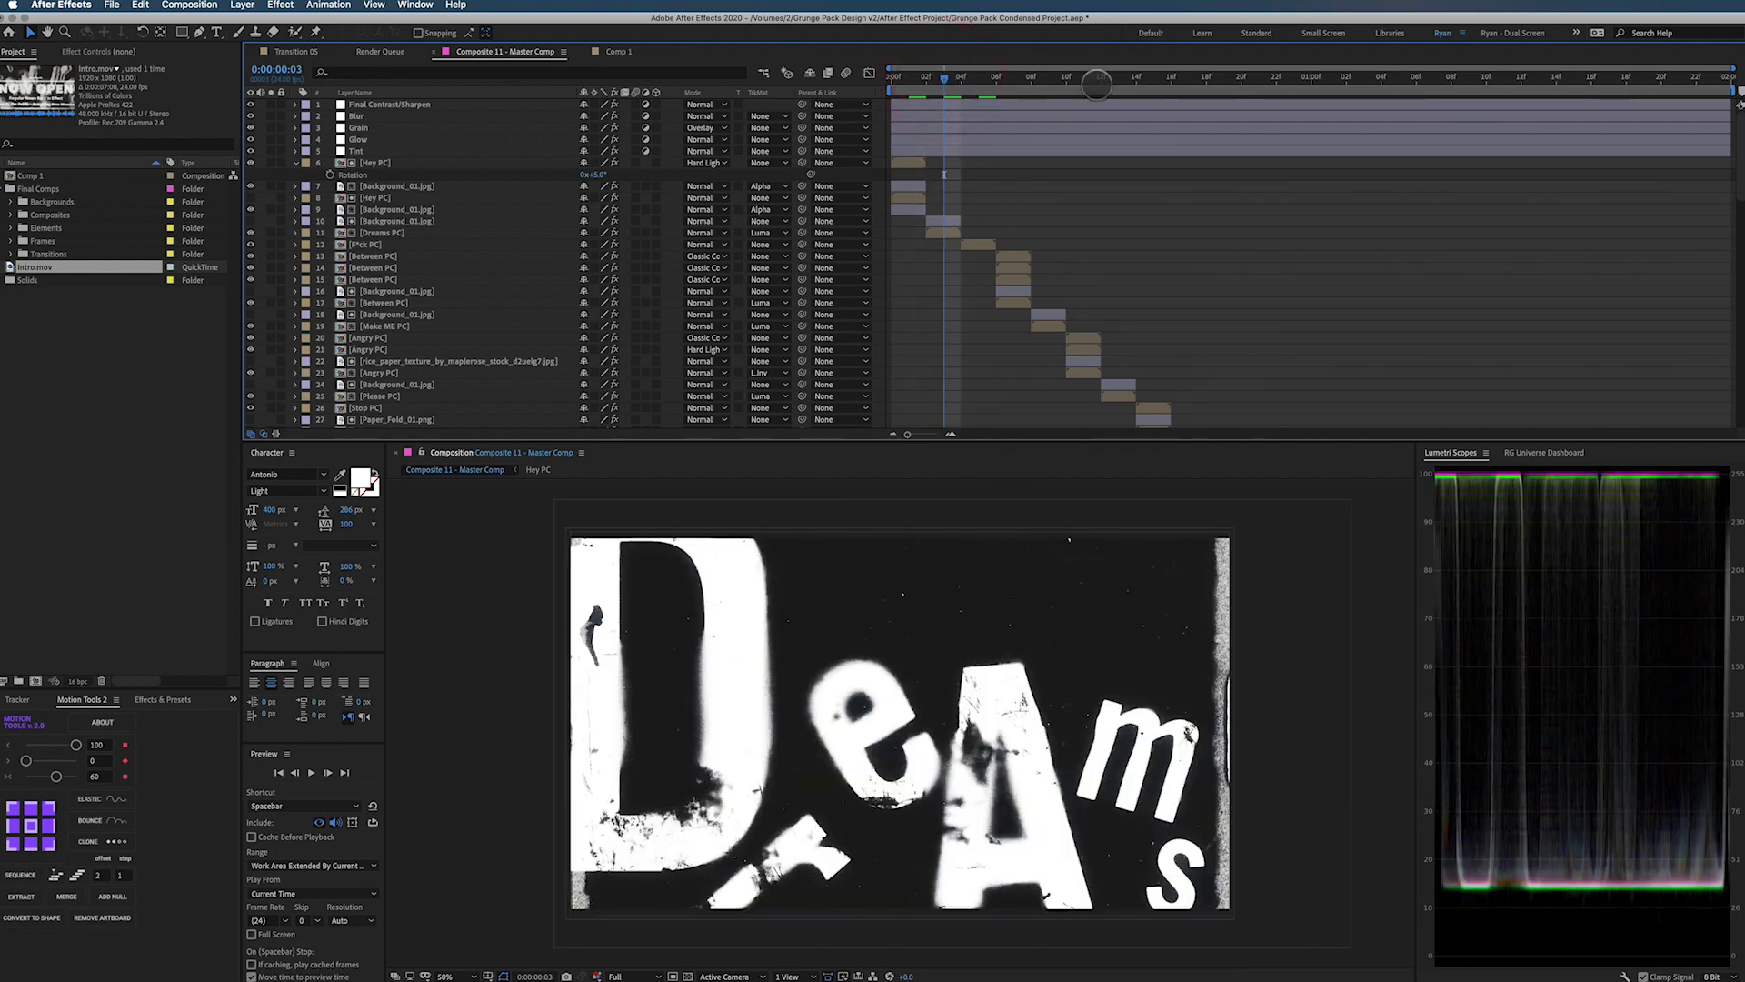
click(1084, 77)
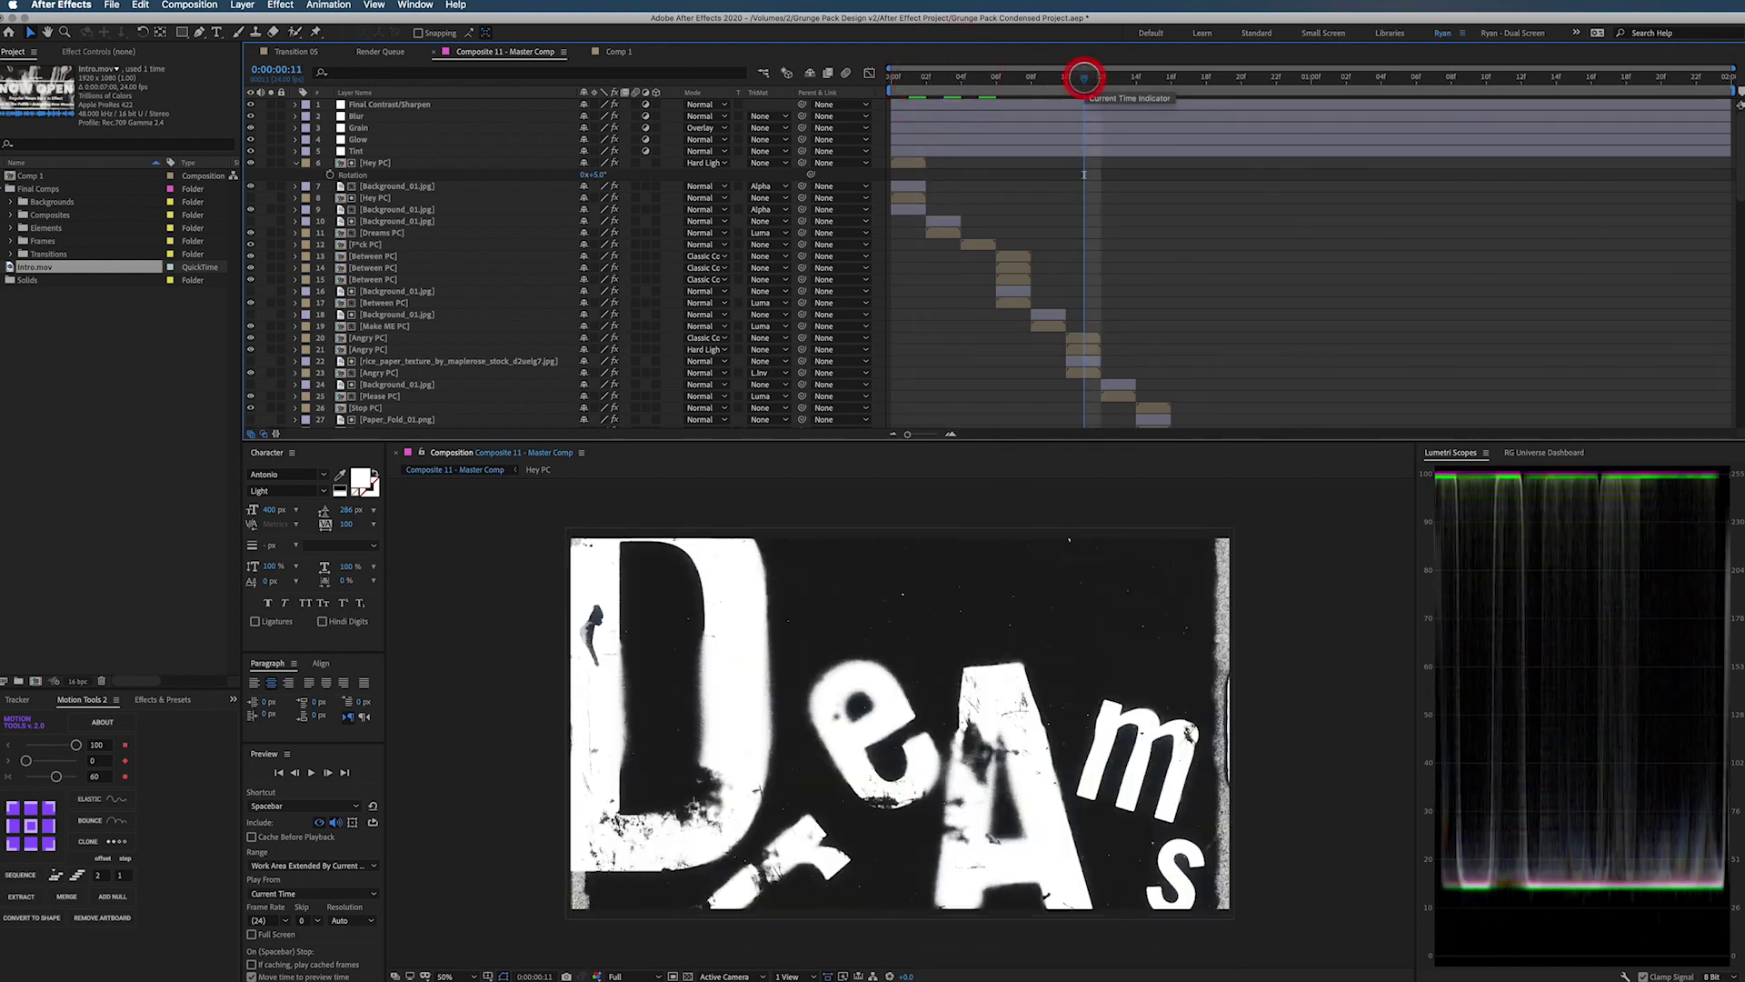
click(633, 973)
click(633, 916)
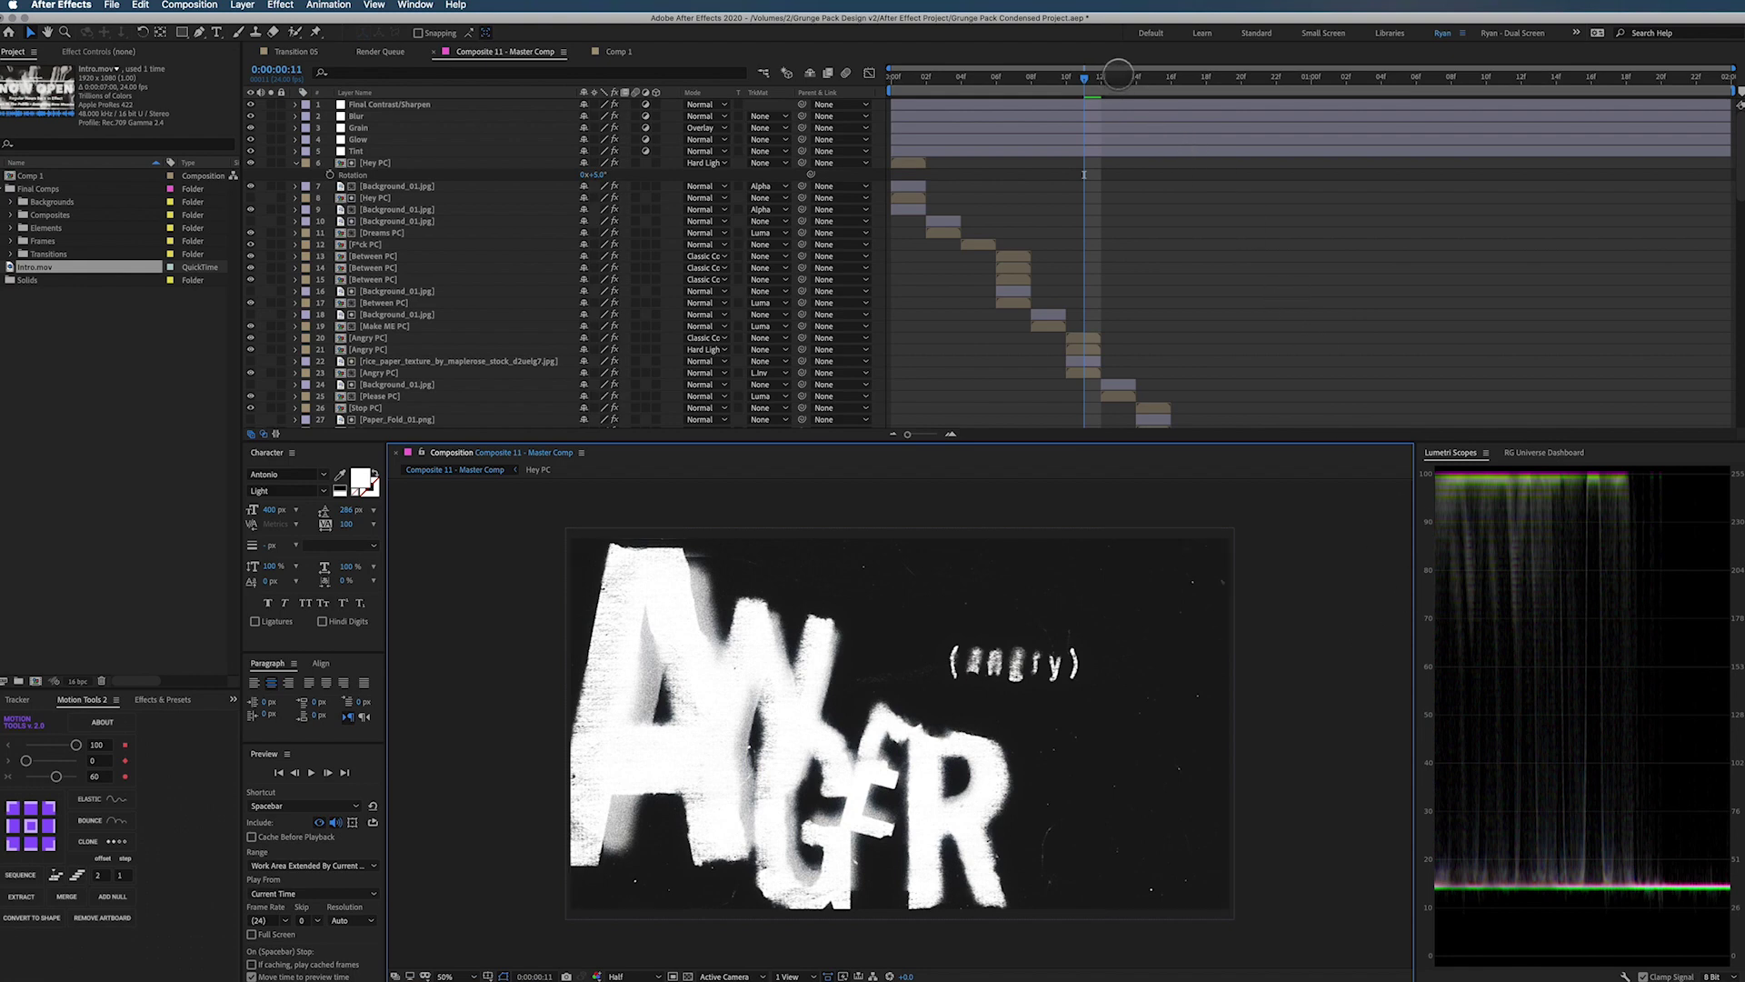
click(1120, 78)
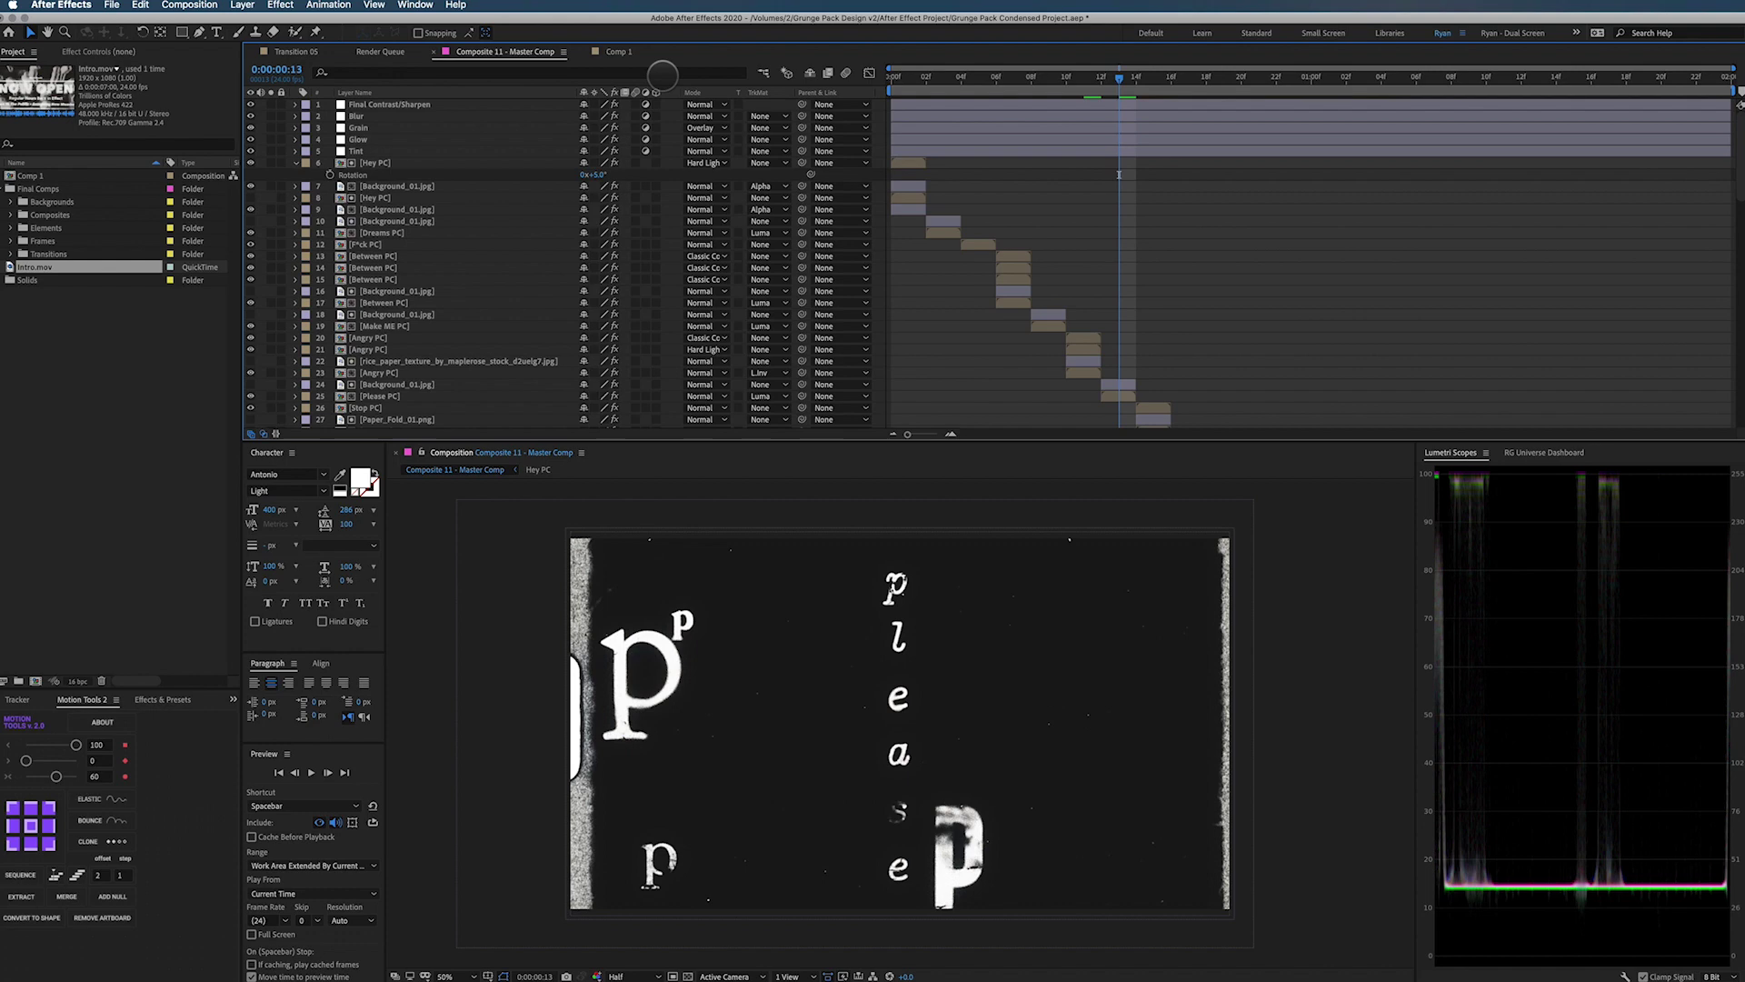
Play the MOTION SCIENCE PRESENTS intro in Comp 1, then rewind Composite 11 to frame 1
click(618, 50)
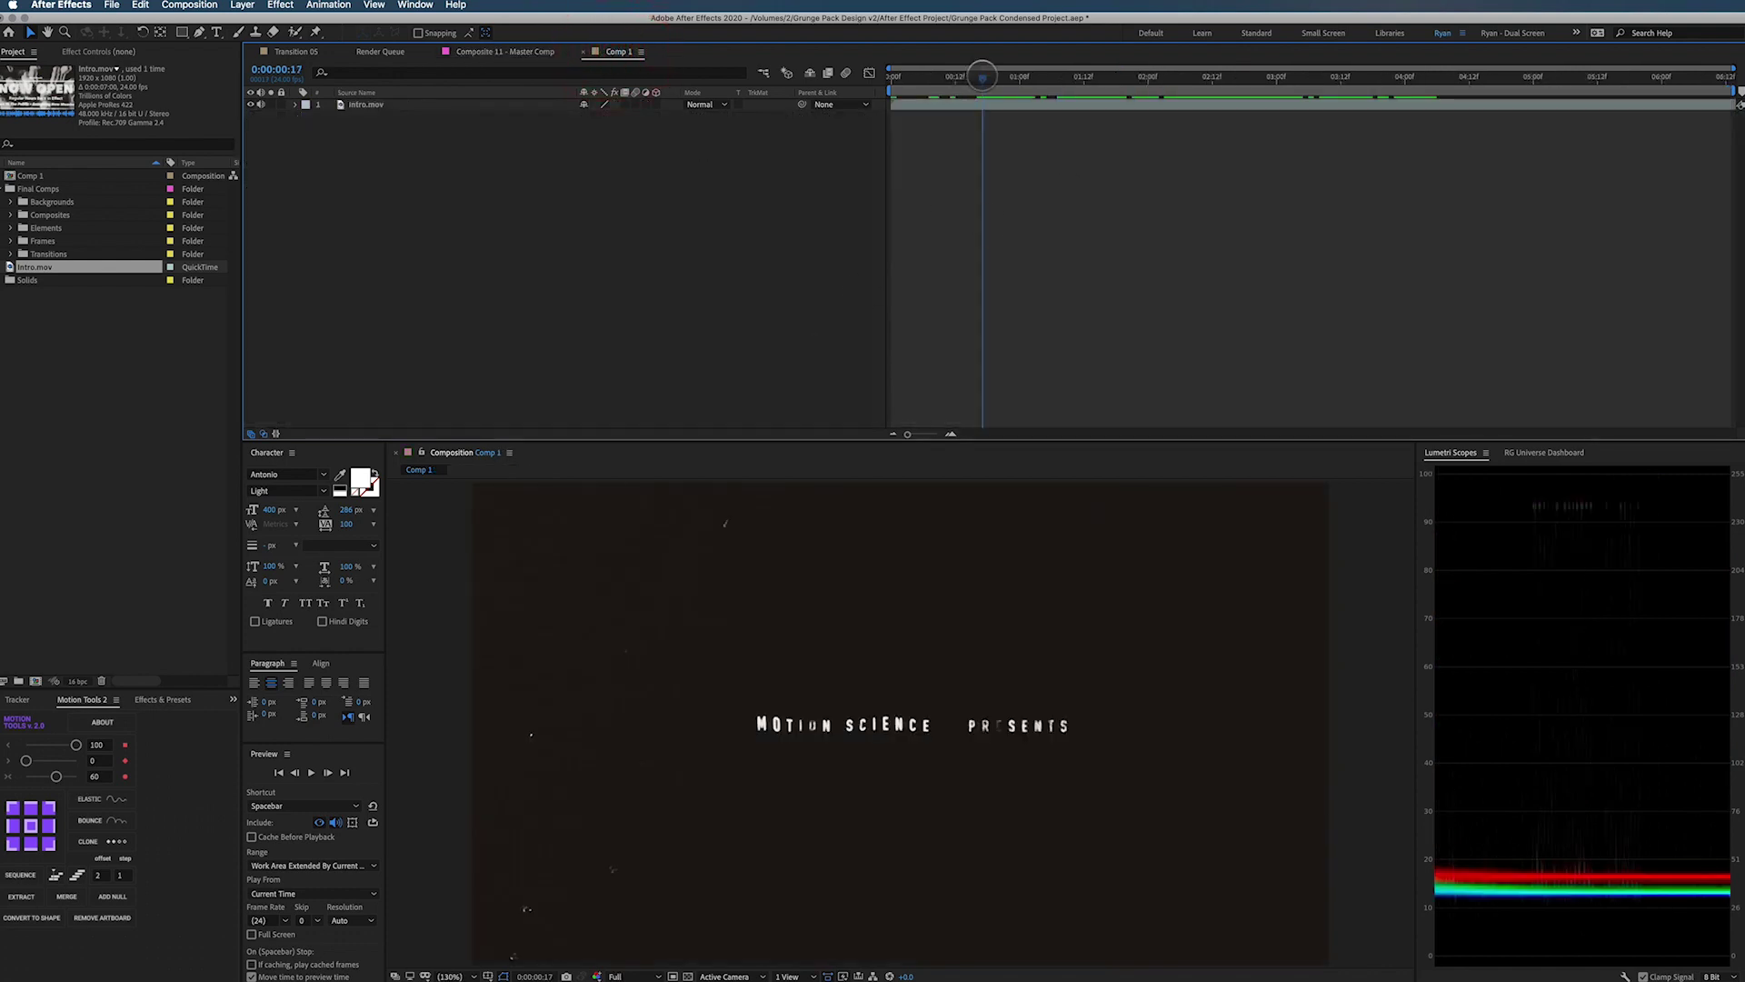
drag(982, 75, 1060, 92)
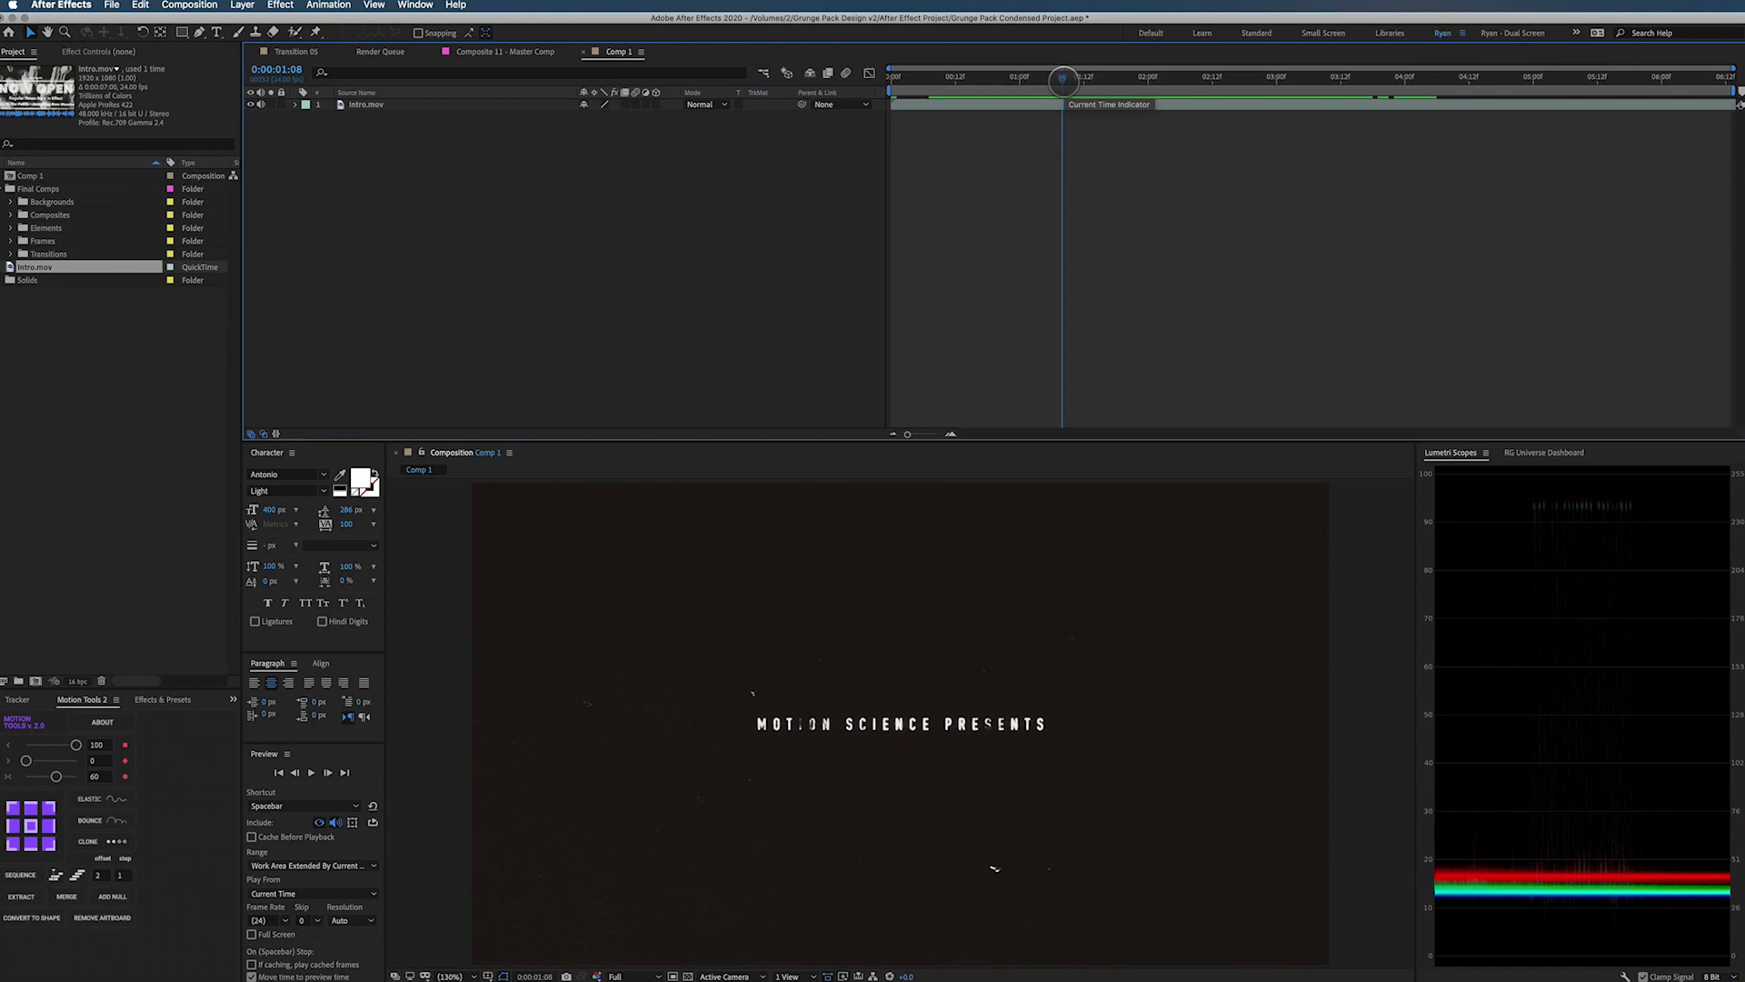
key(Home)
key(space)
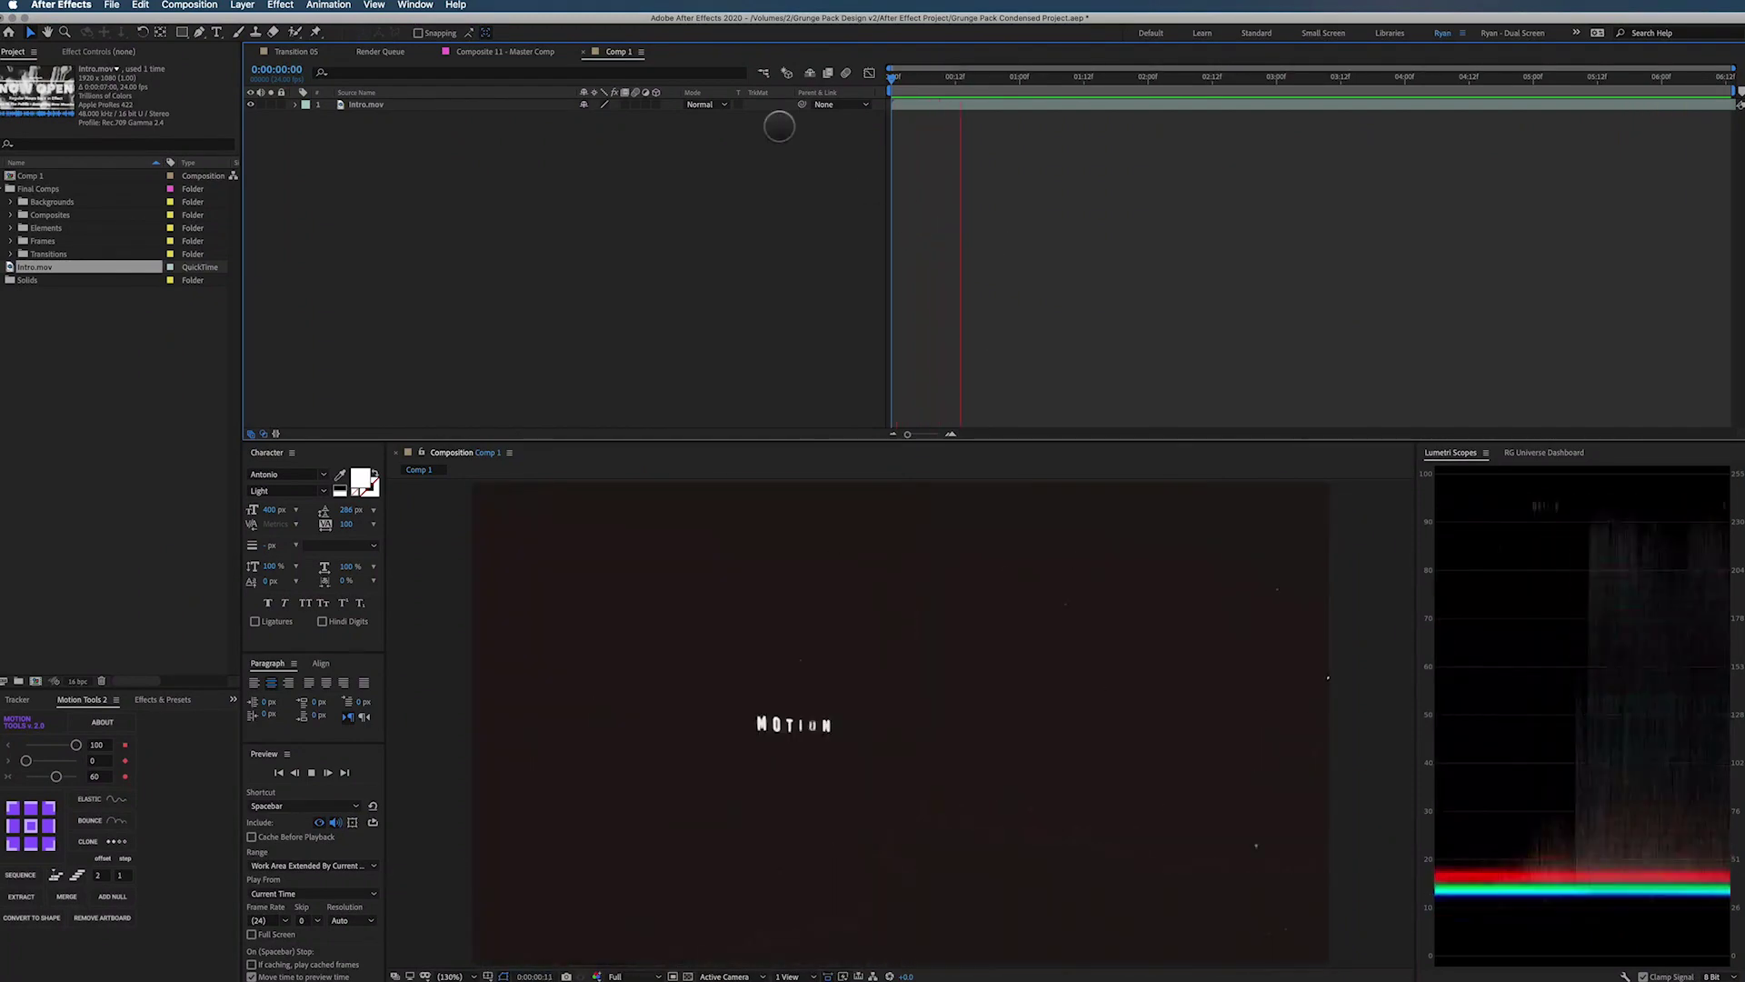
key(space)
click(505, 52)
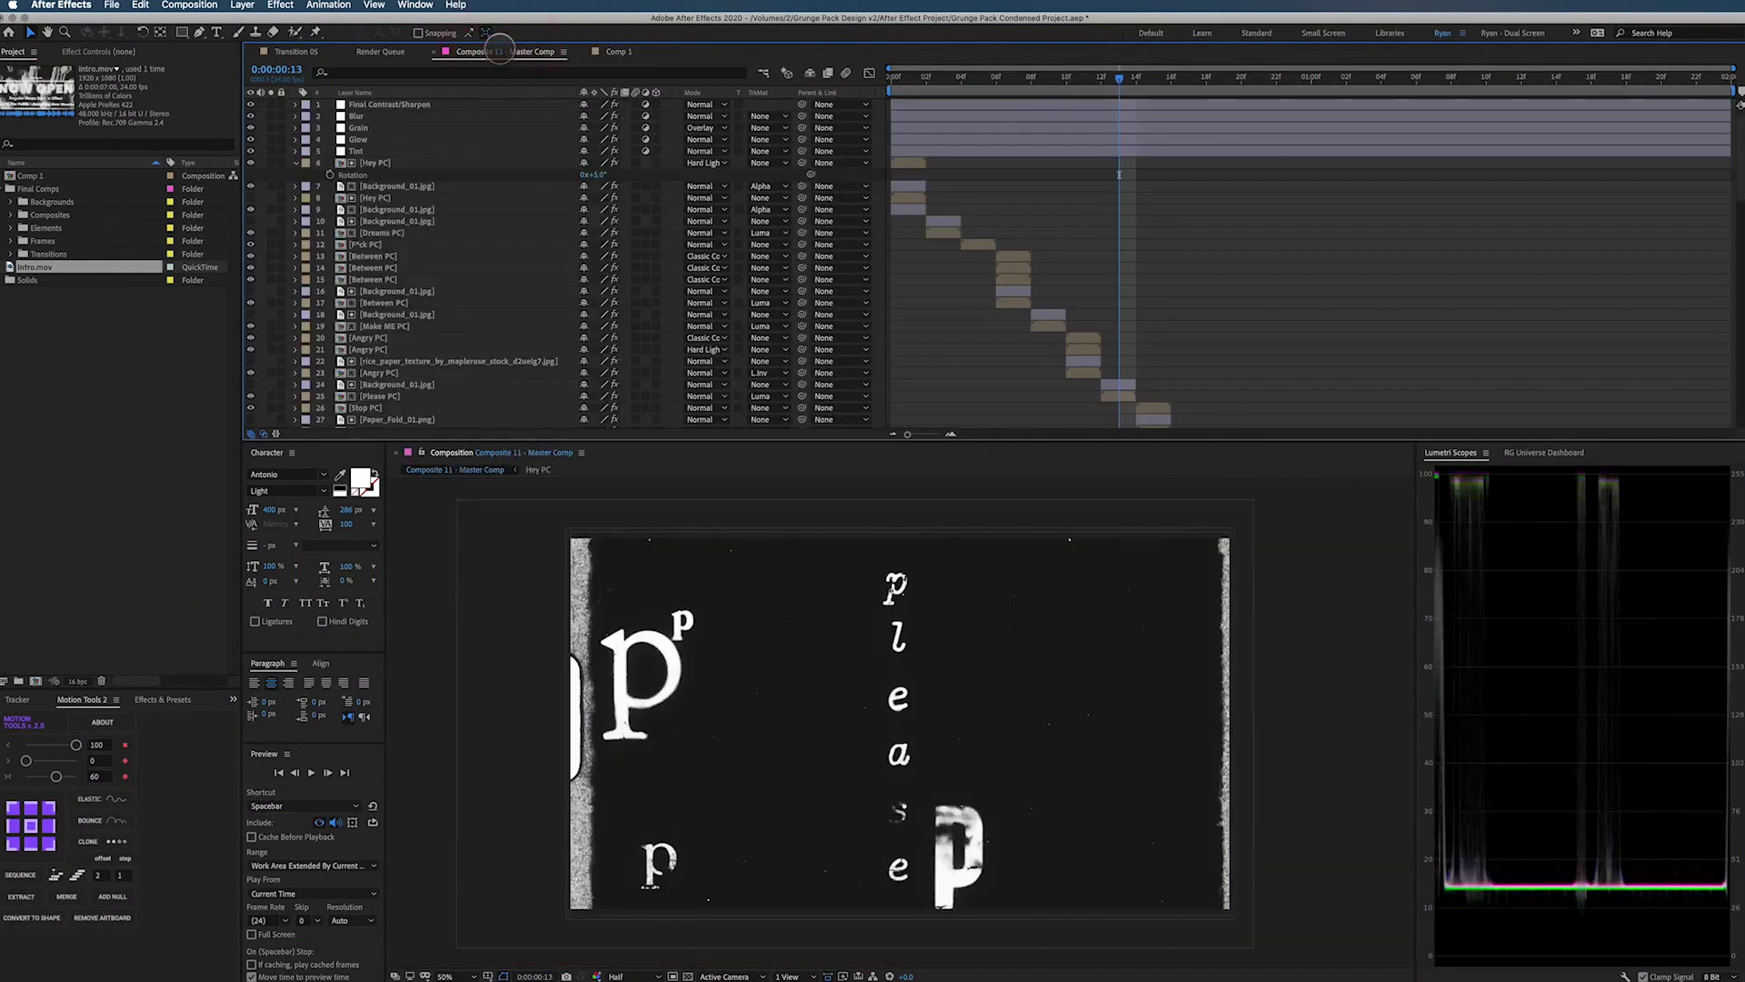
drag(926, 74, 907, 71)
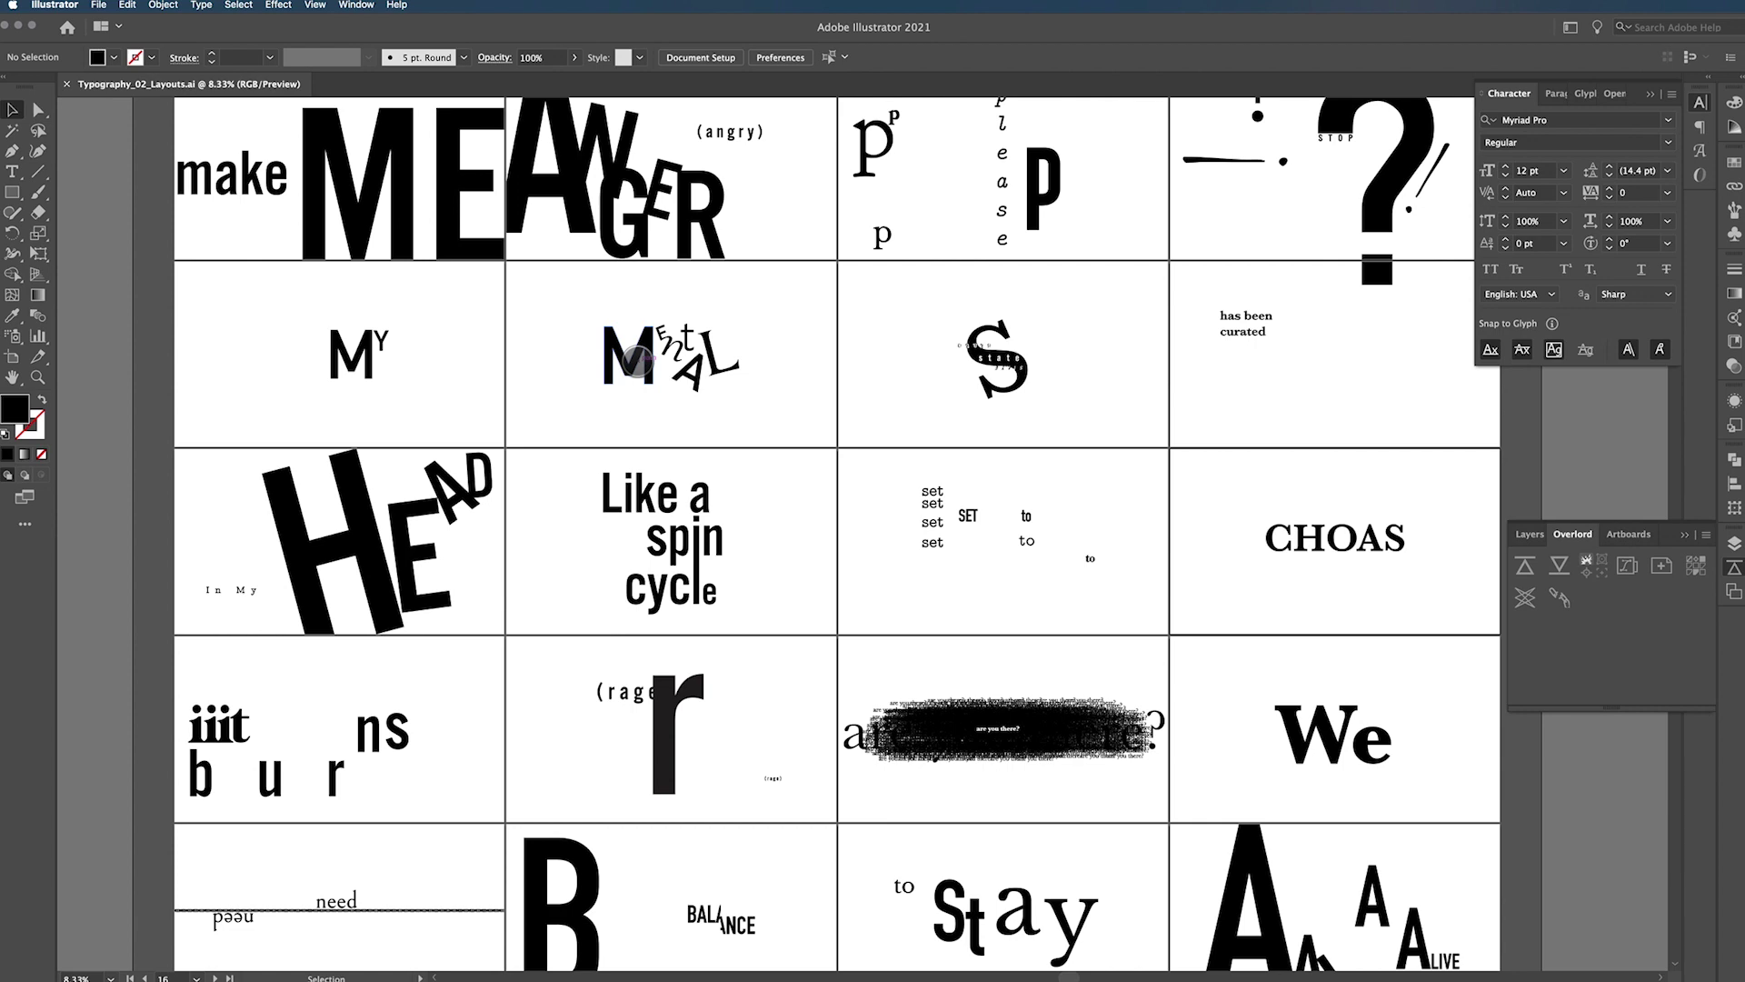
Pan and zoom out to 6.25% so all 24 artboards, hey through ALIVE, show
drag(765, 278, 730, 568)
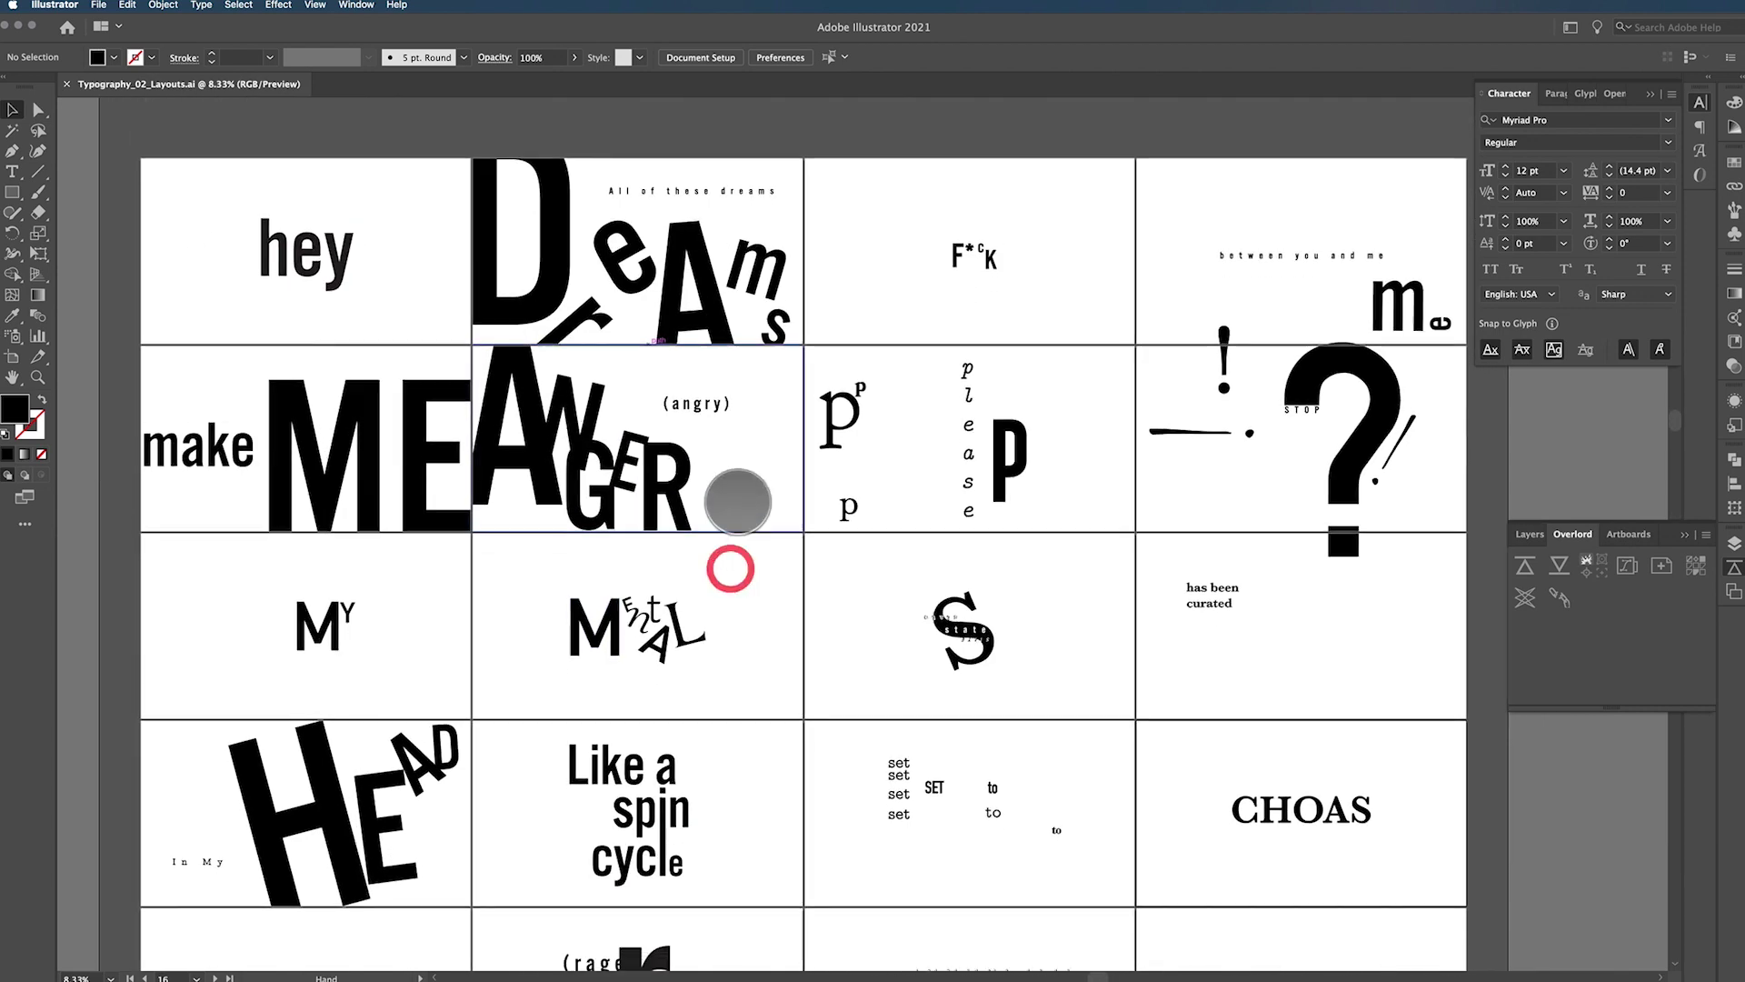
drag(737, 500, 753, 361)
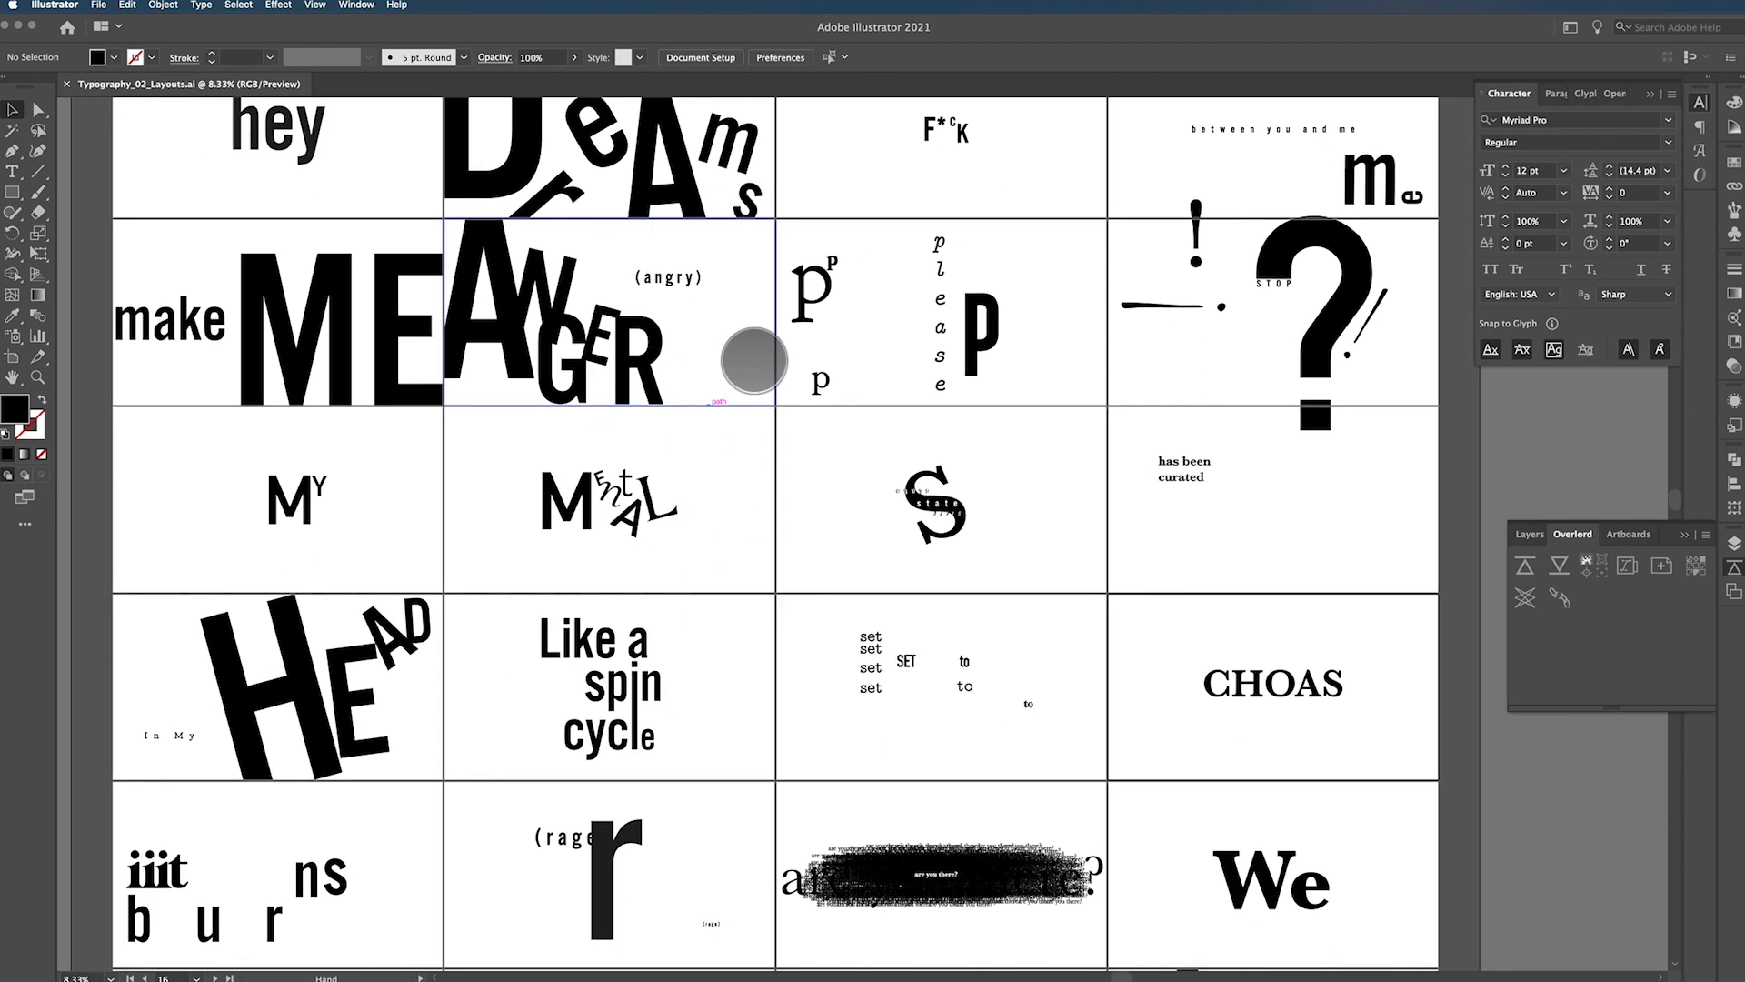
click(754, 361)
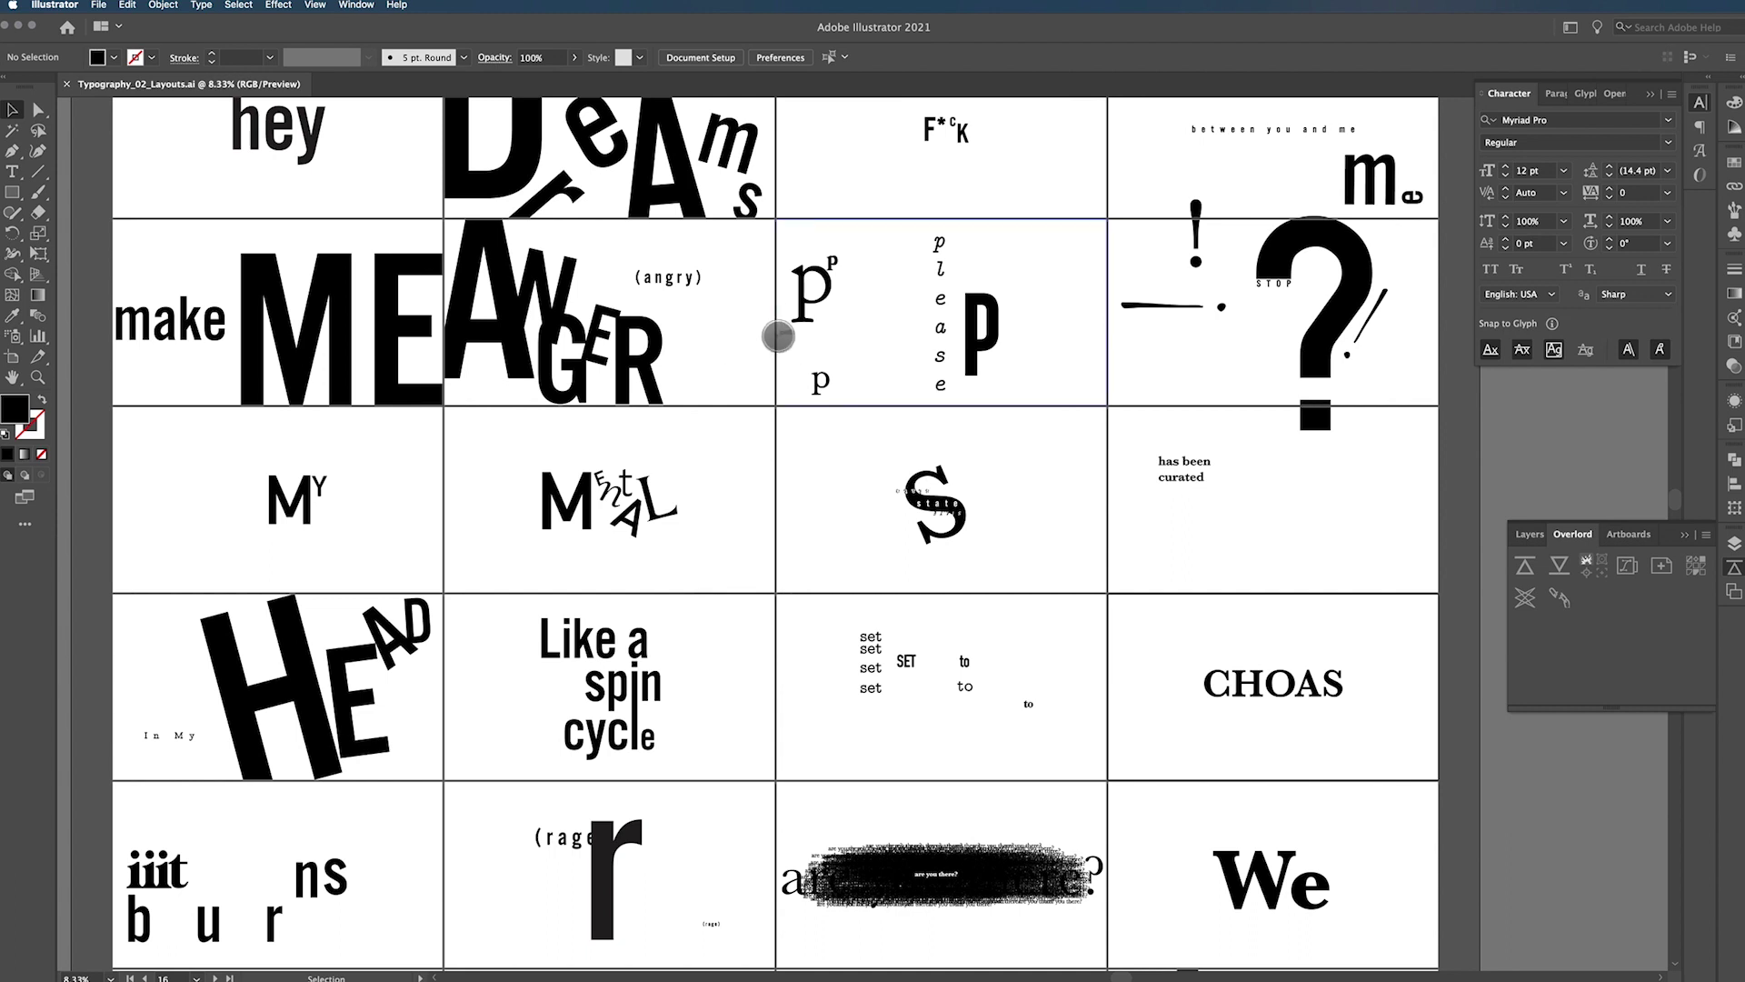
scroll(807, 312, up, 3)
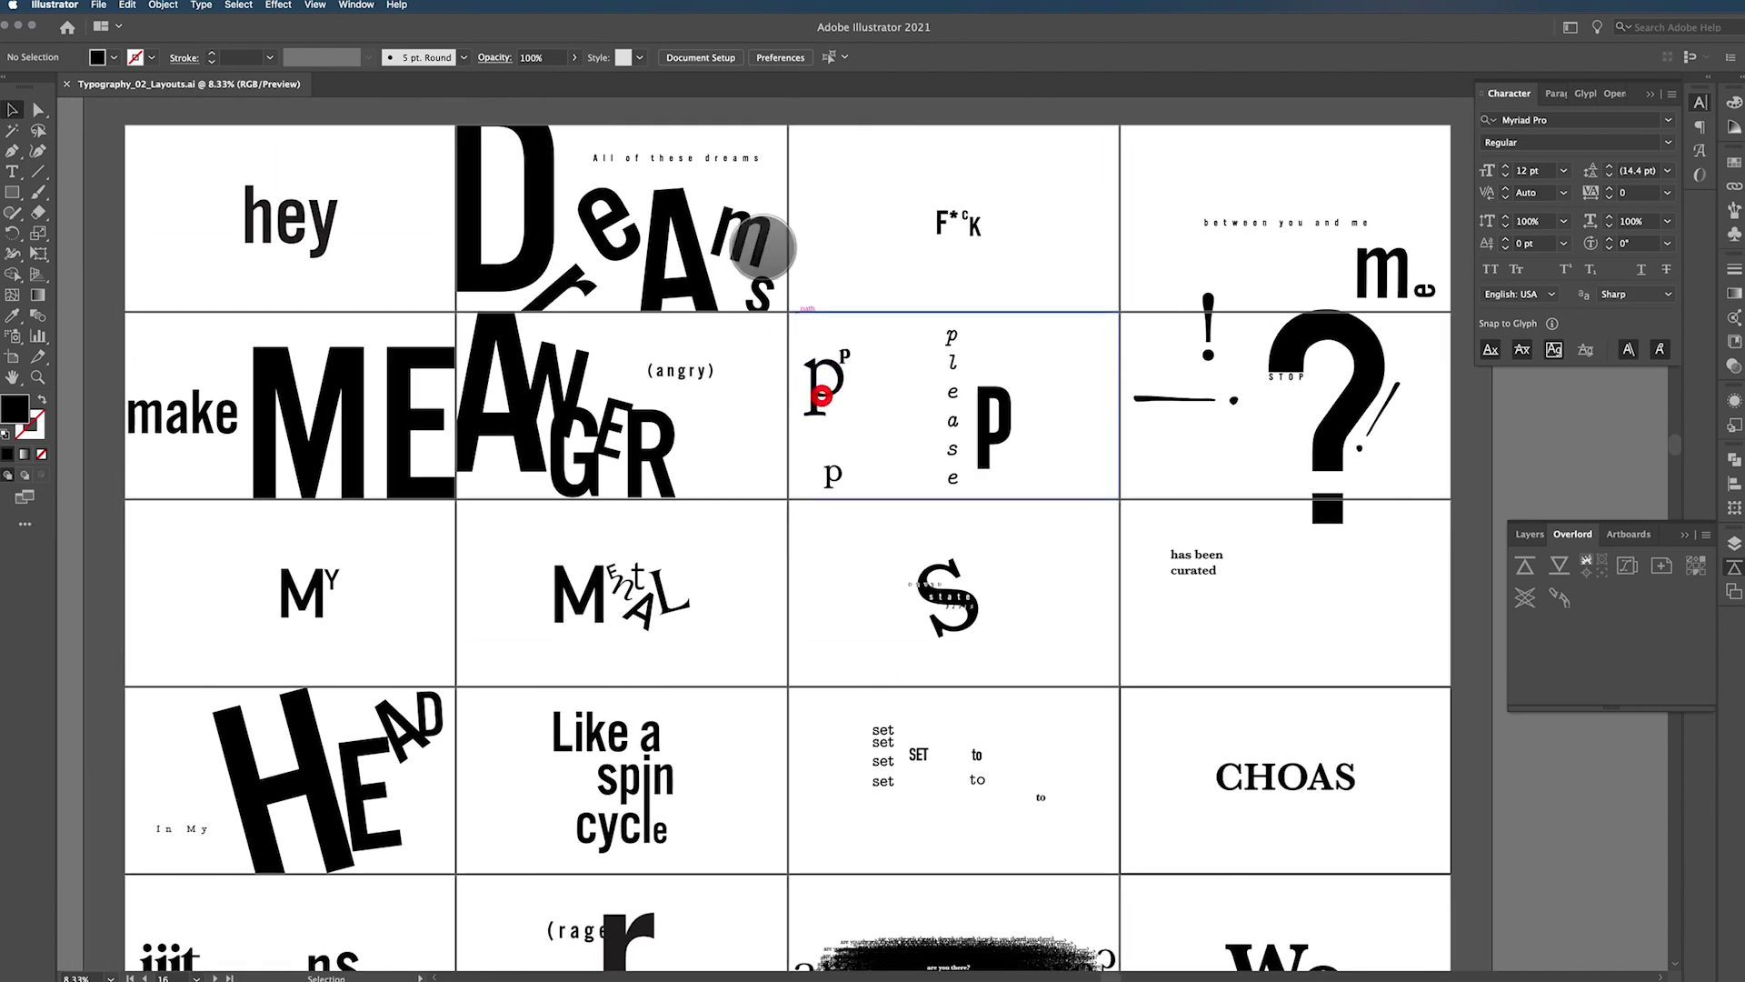
drag(967, 339, 987, 280)
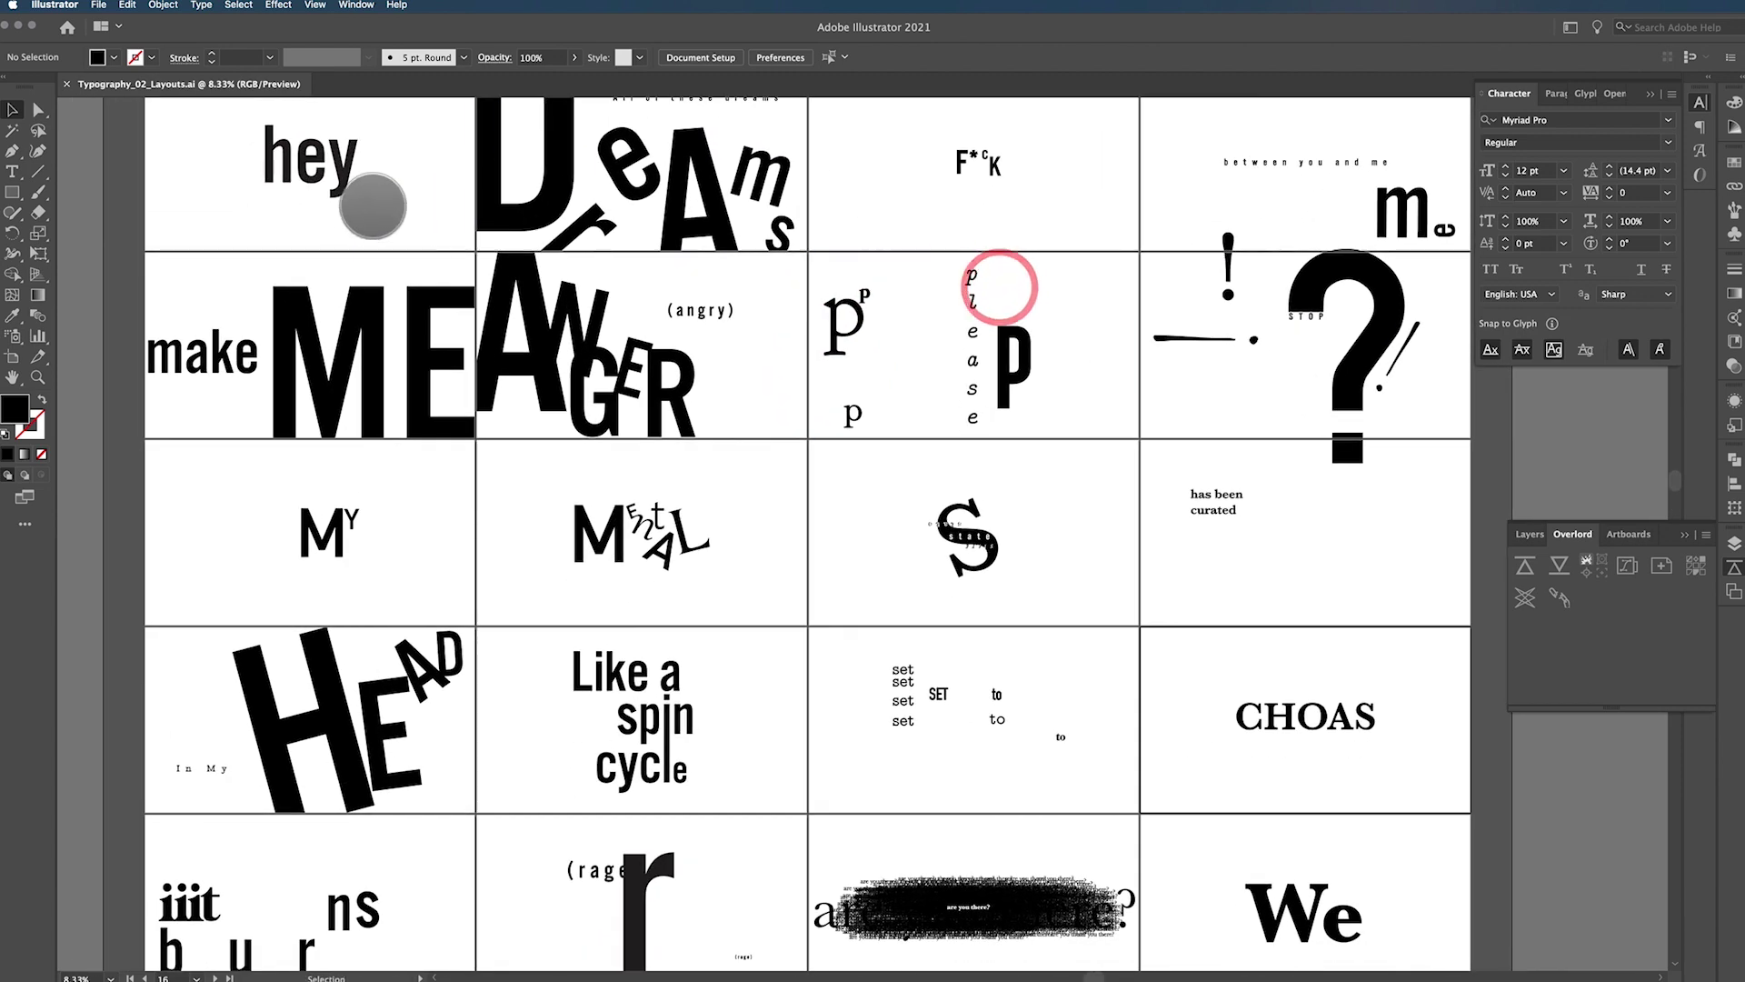
scroll(981, 434, down, 3)
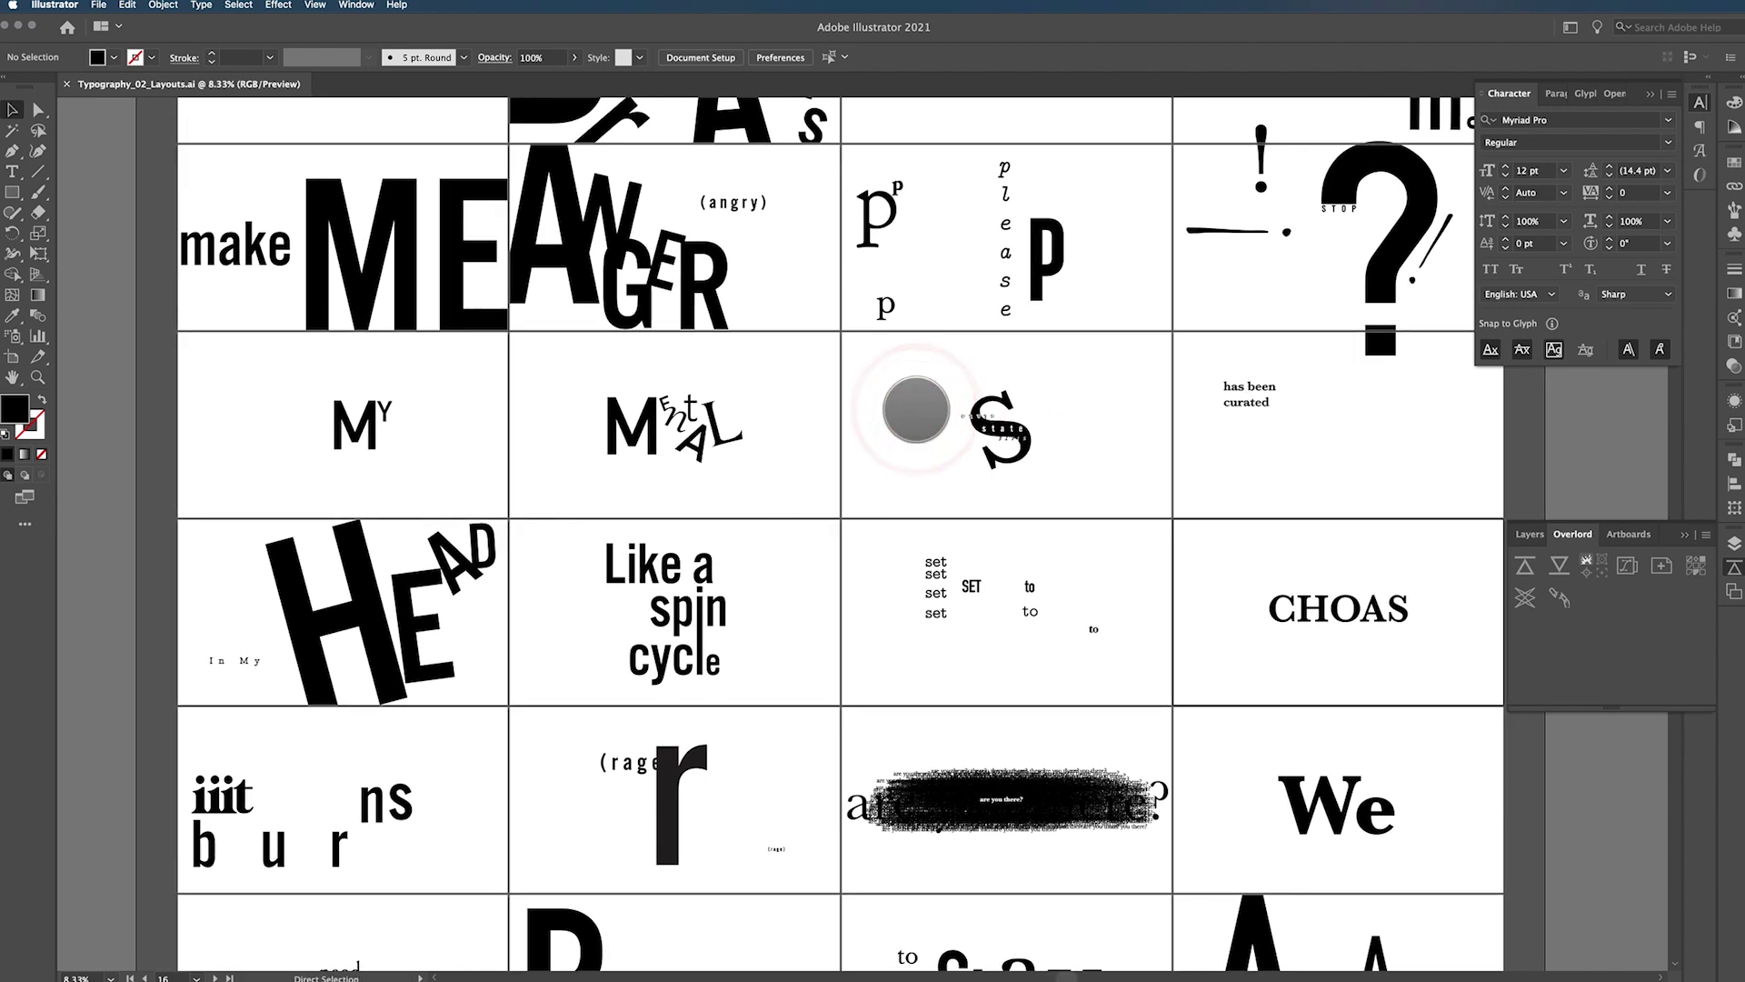
scroll(916, 404, down, 1)
drag(929, 381, 924, 387)
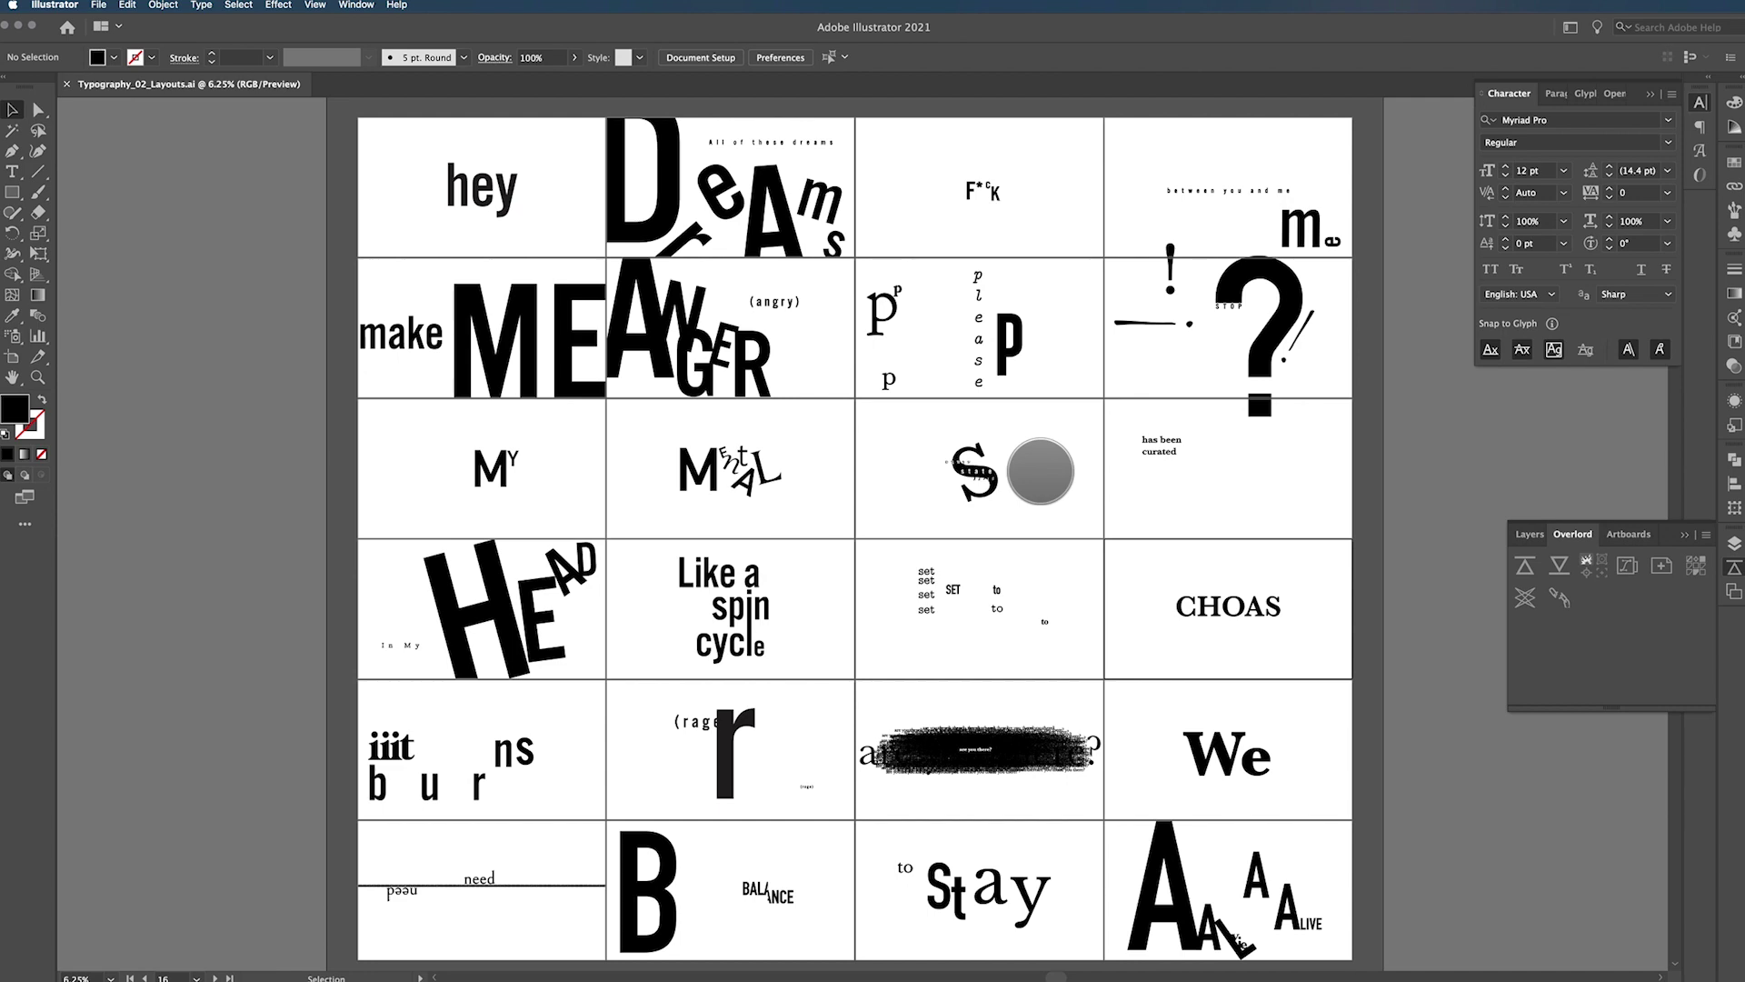
drag(1041, 471, 1024, 469)
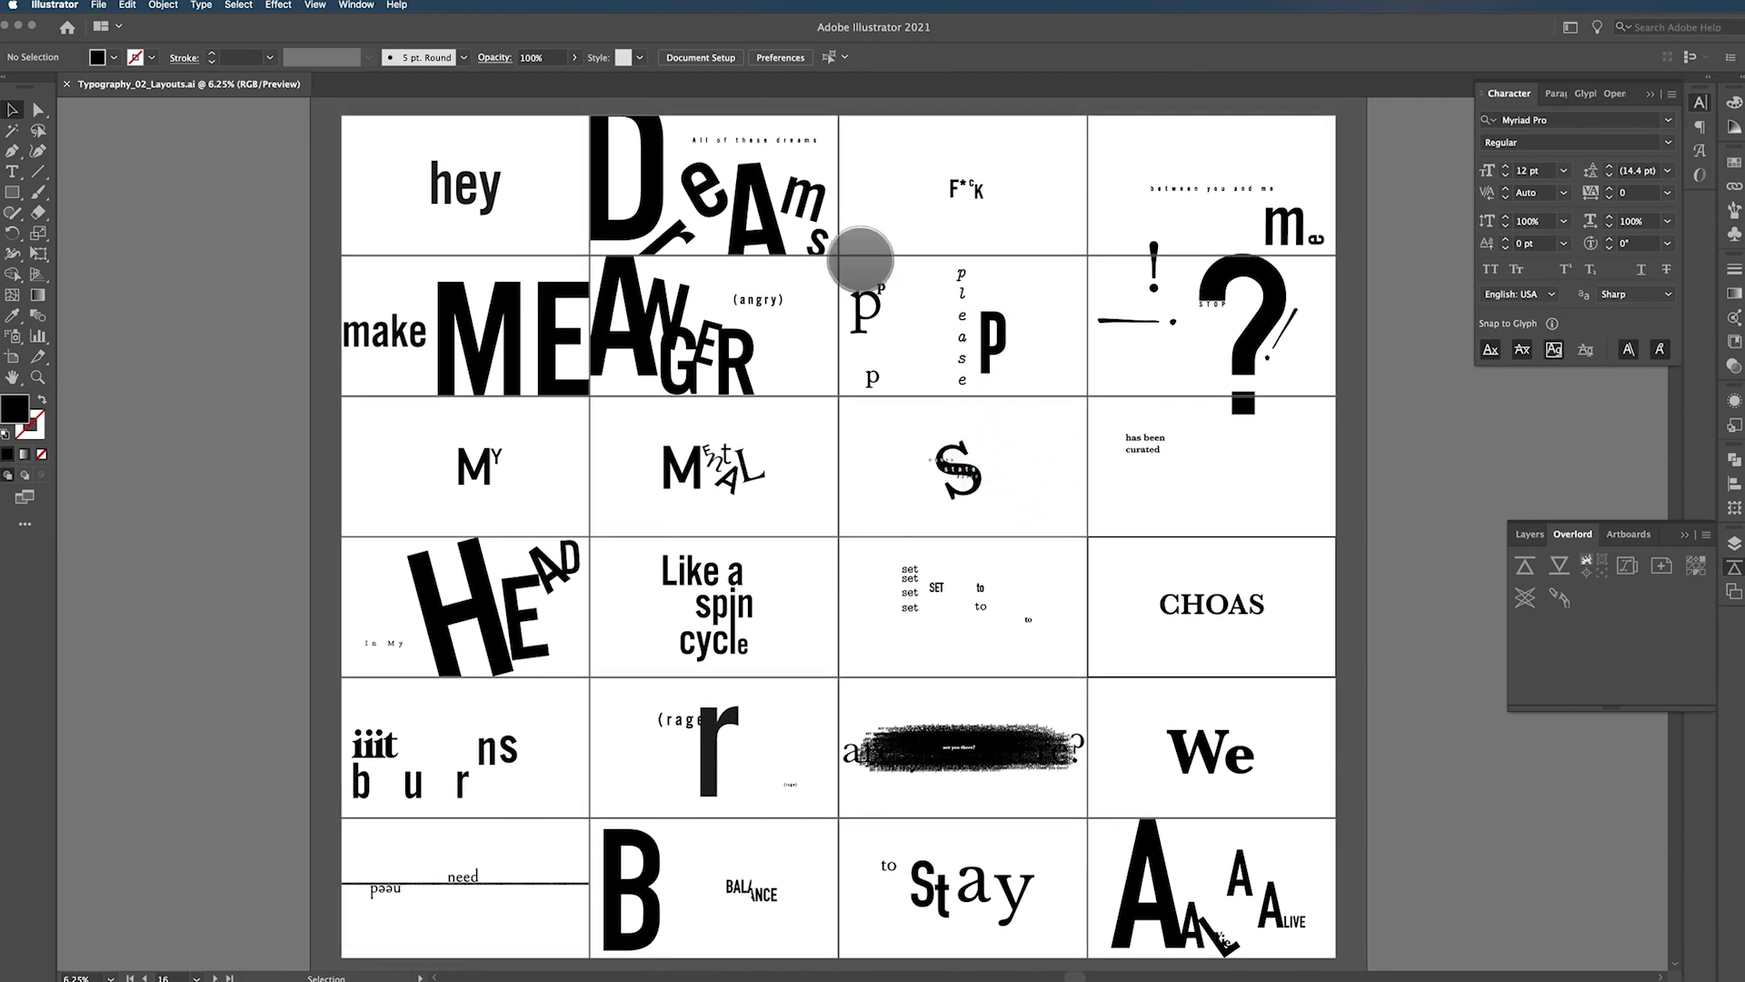
Create a new document of four 3840 × 2160 px artboards
click(98, 5)
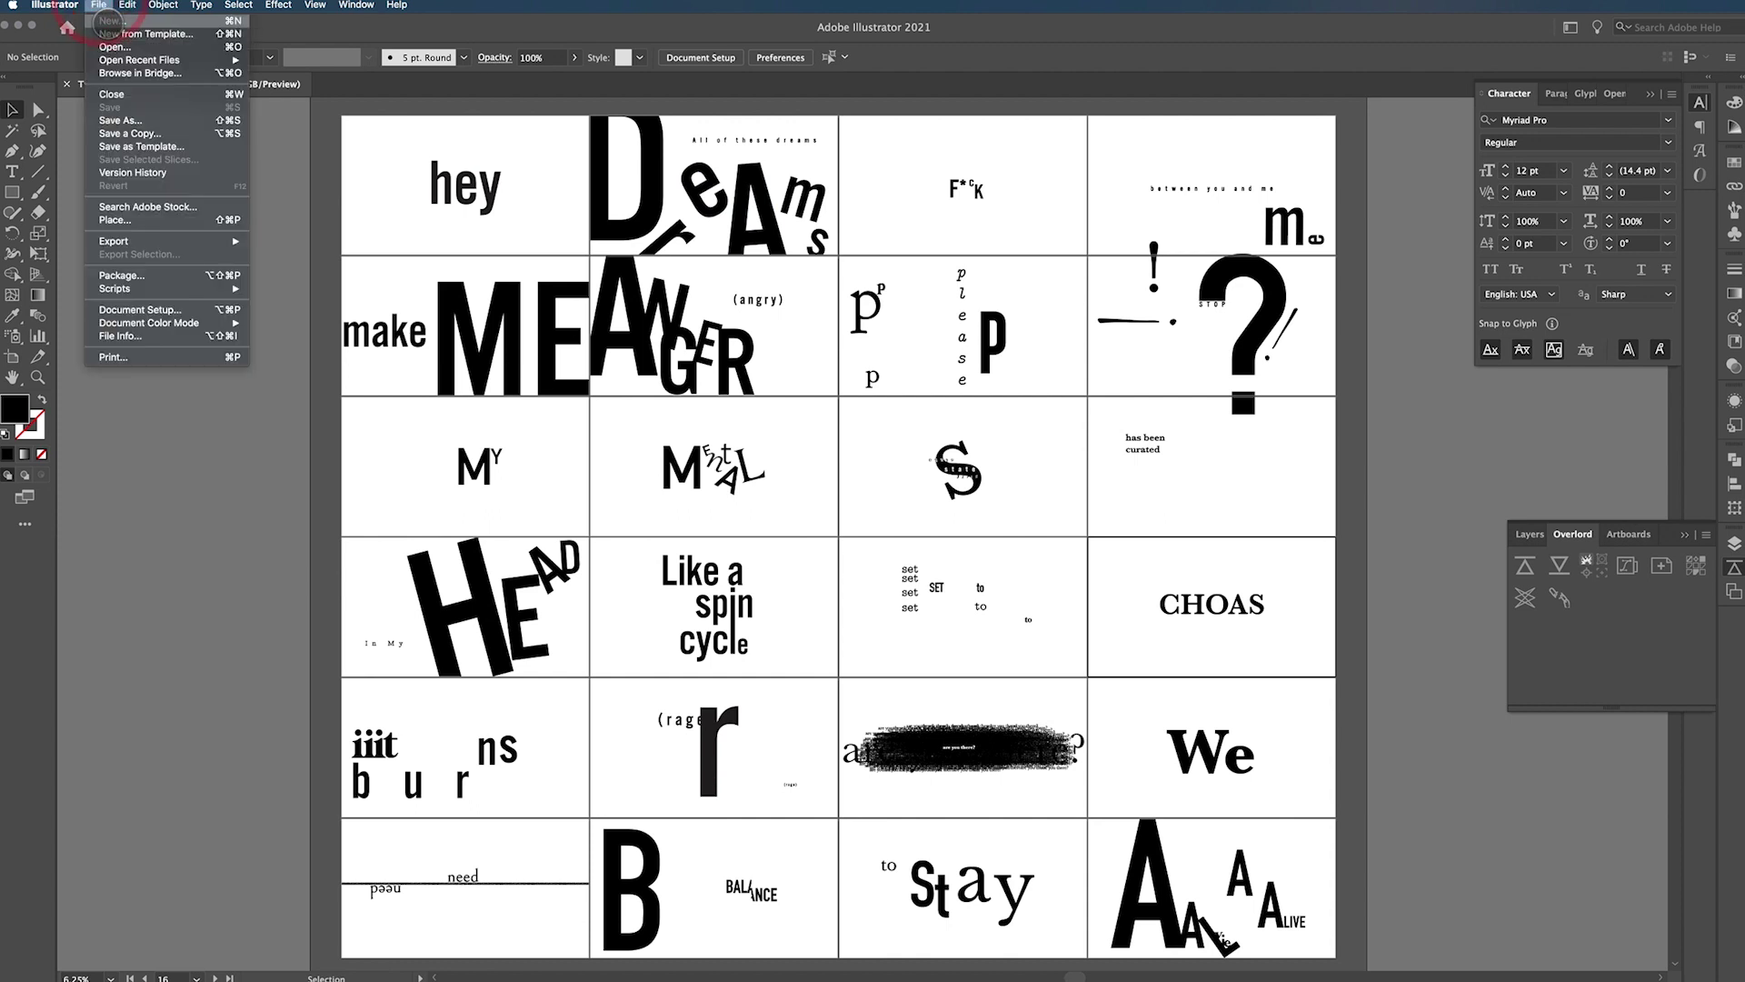
click(106, 23)
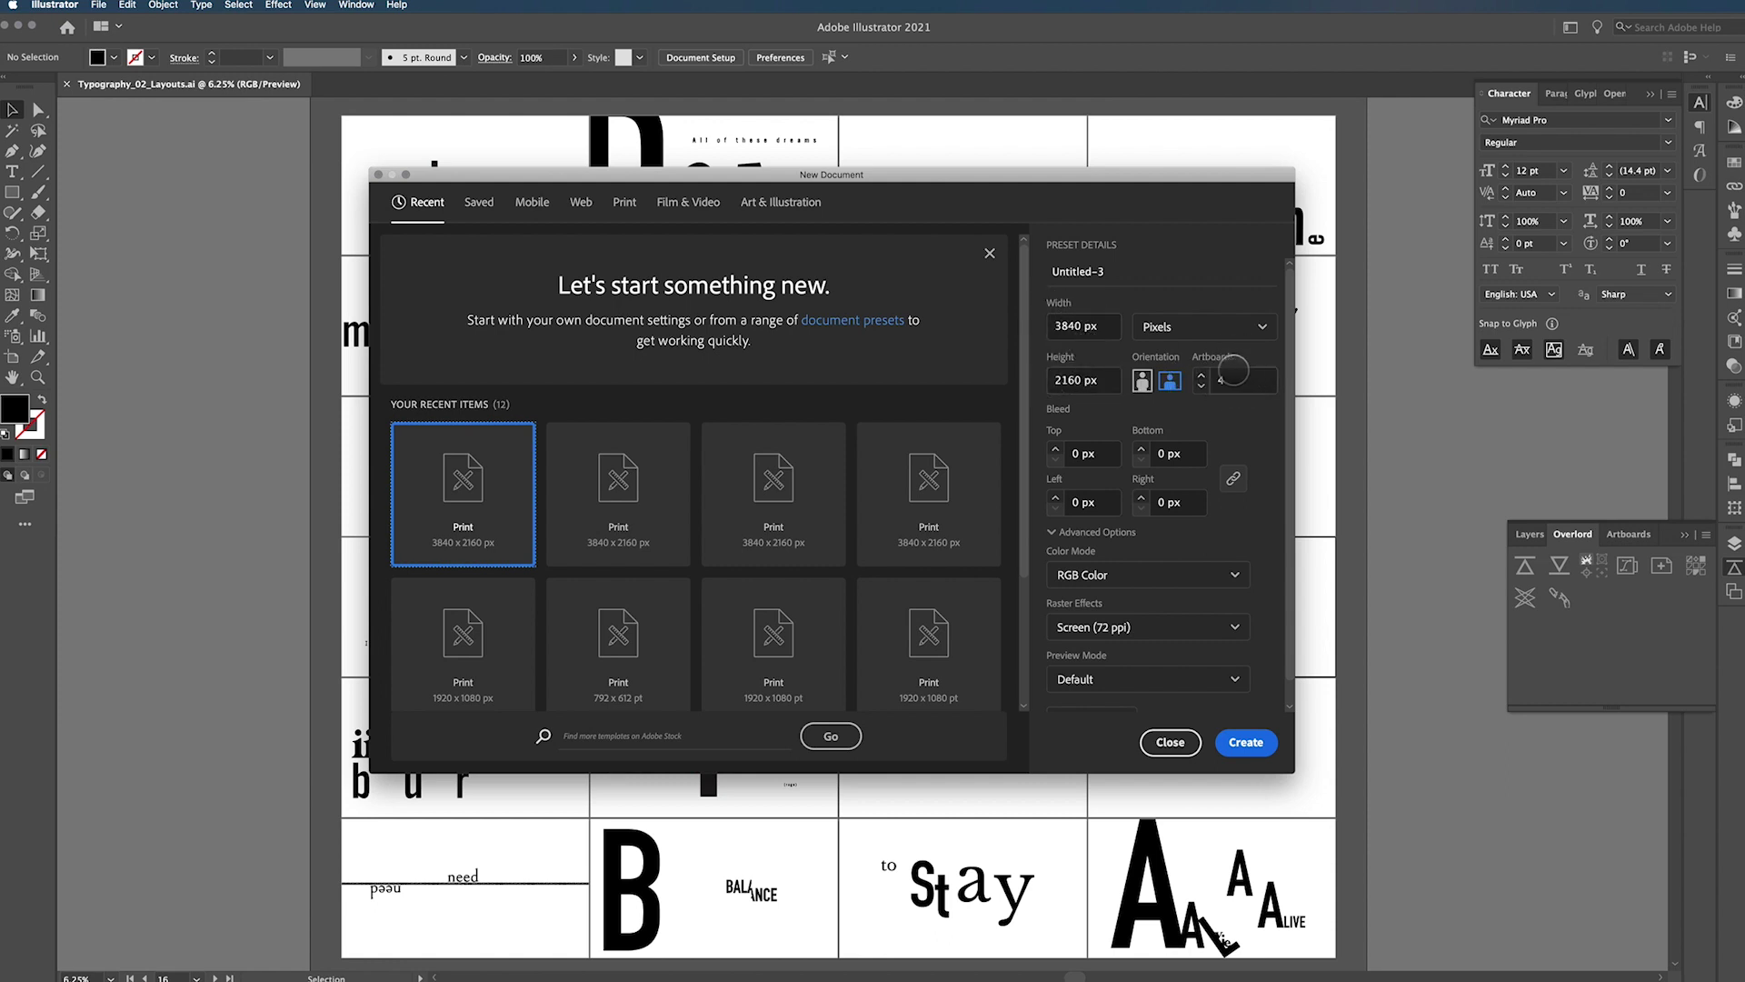
click(1200, 383)
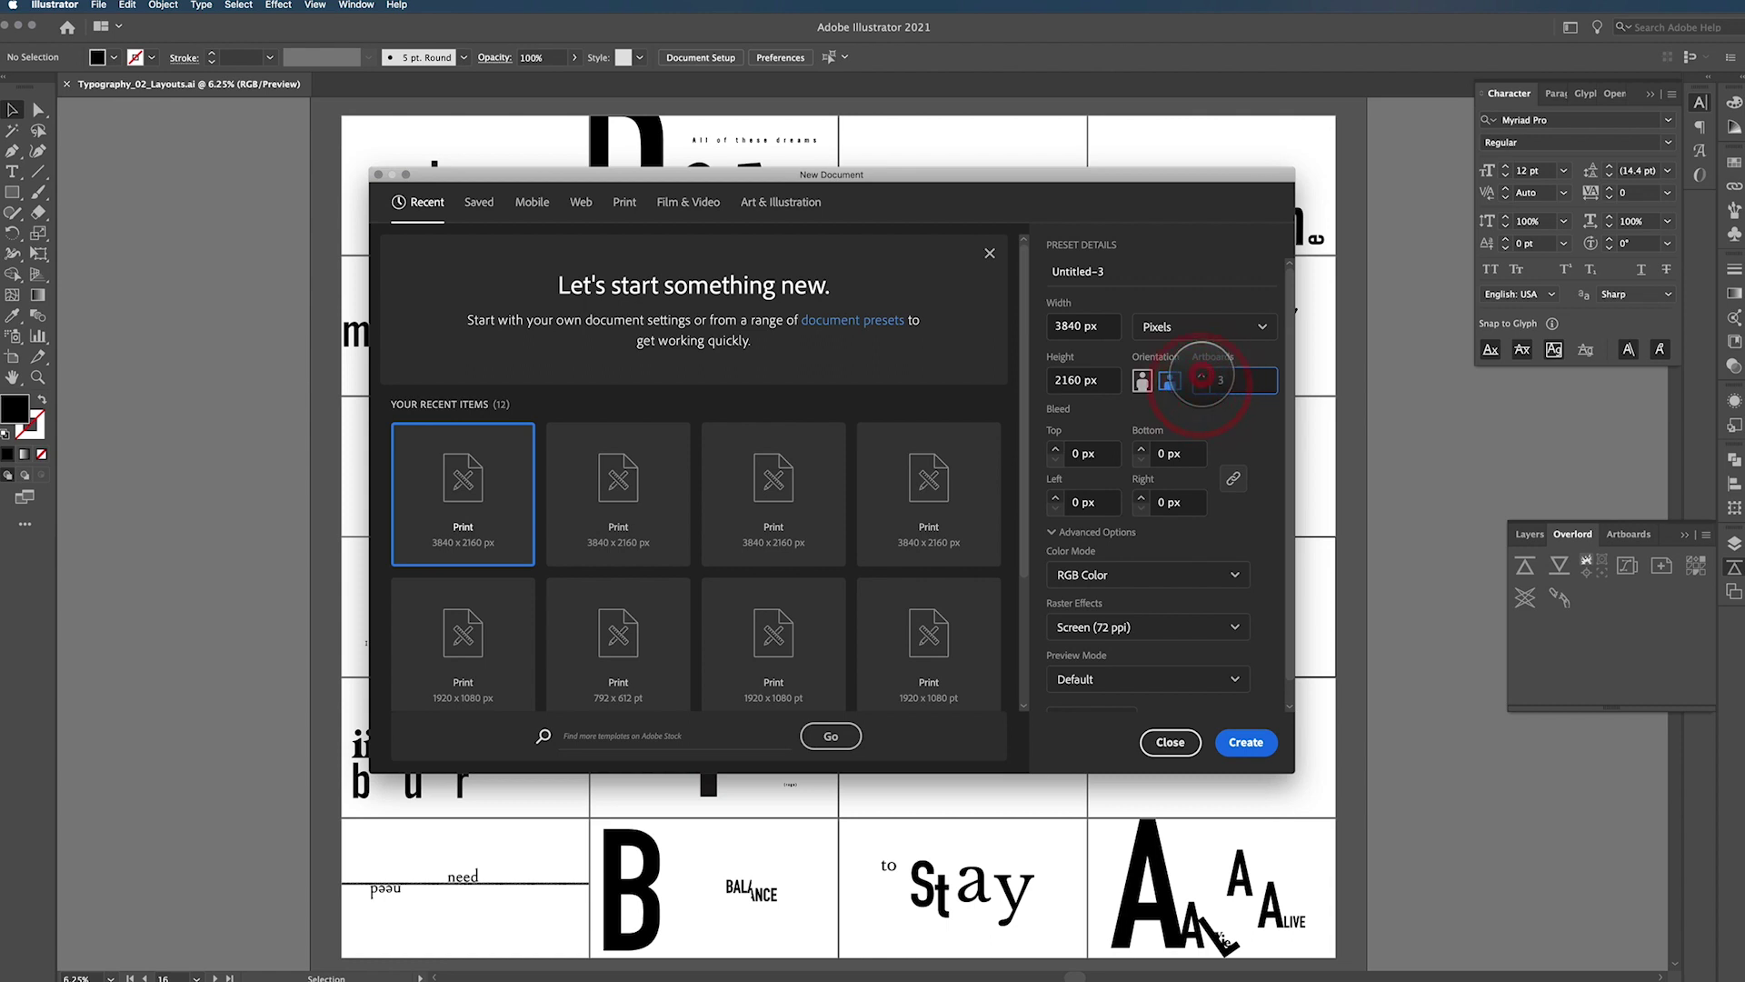
click(1200, 374)
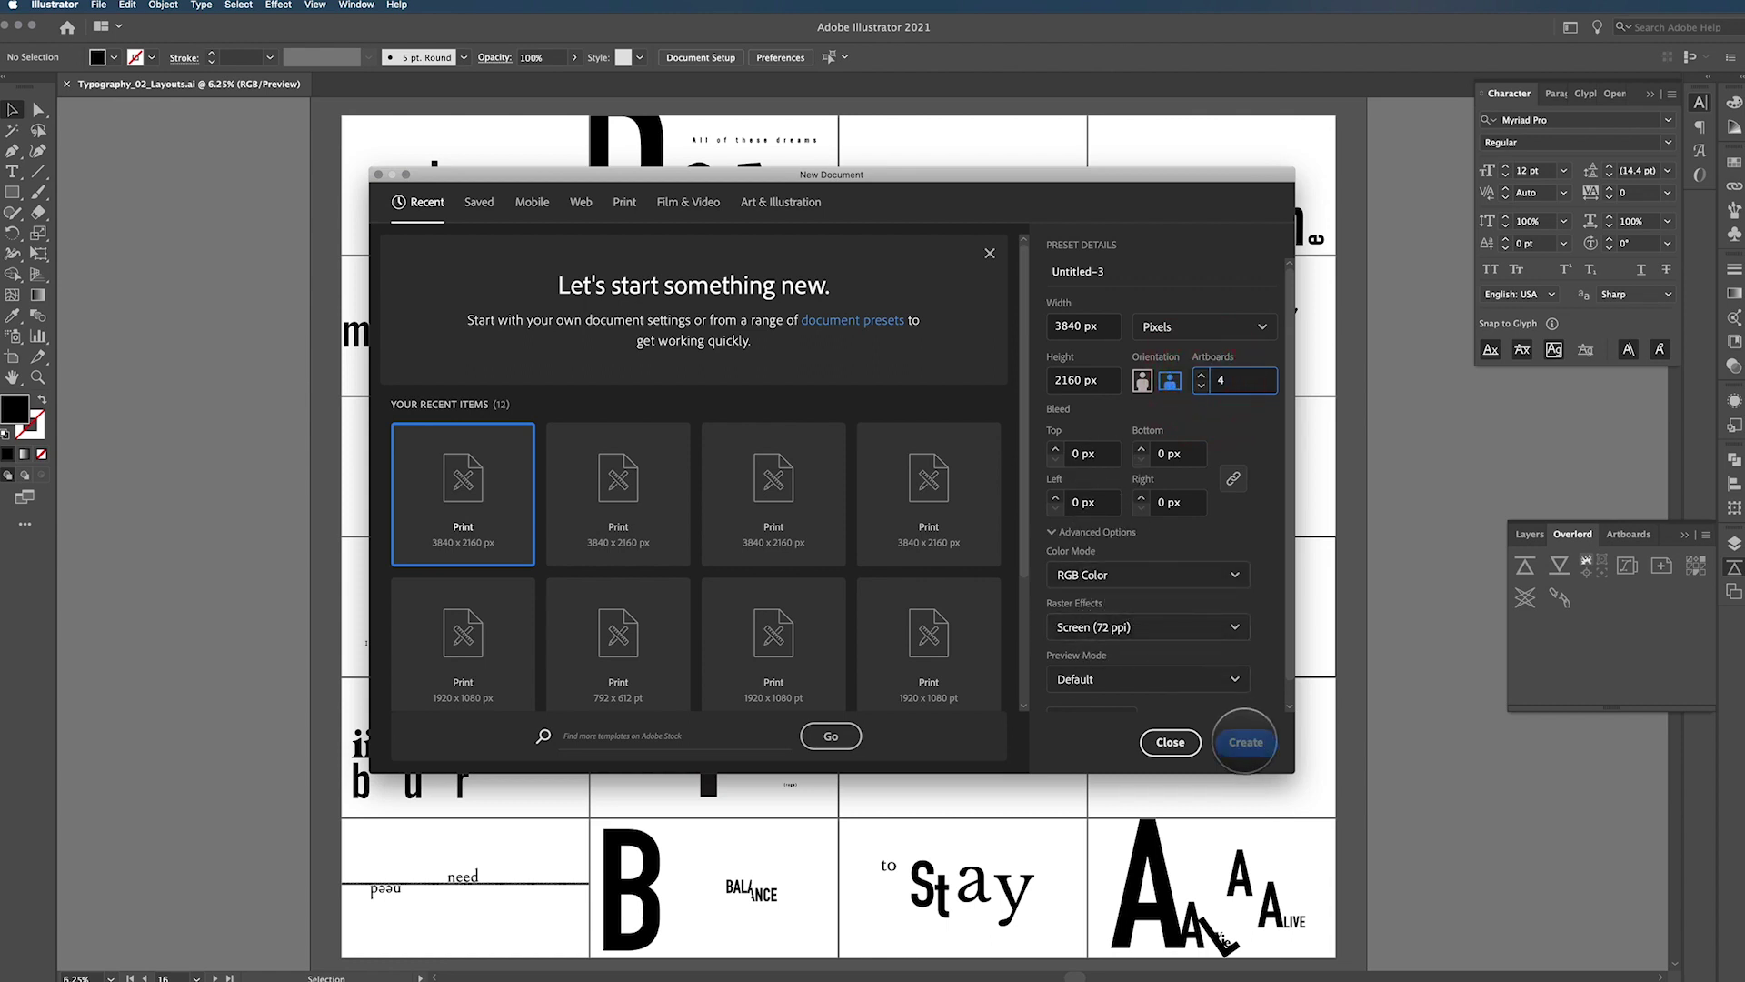
click(1245, 741)
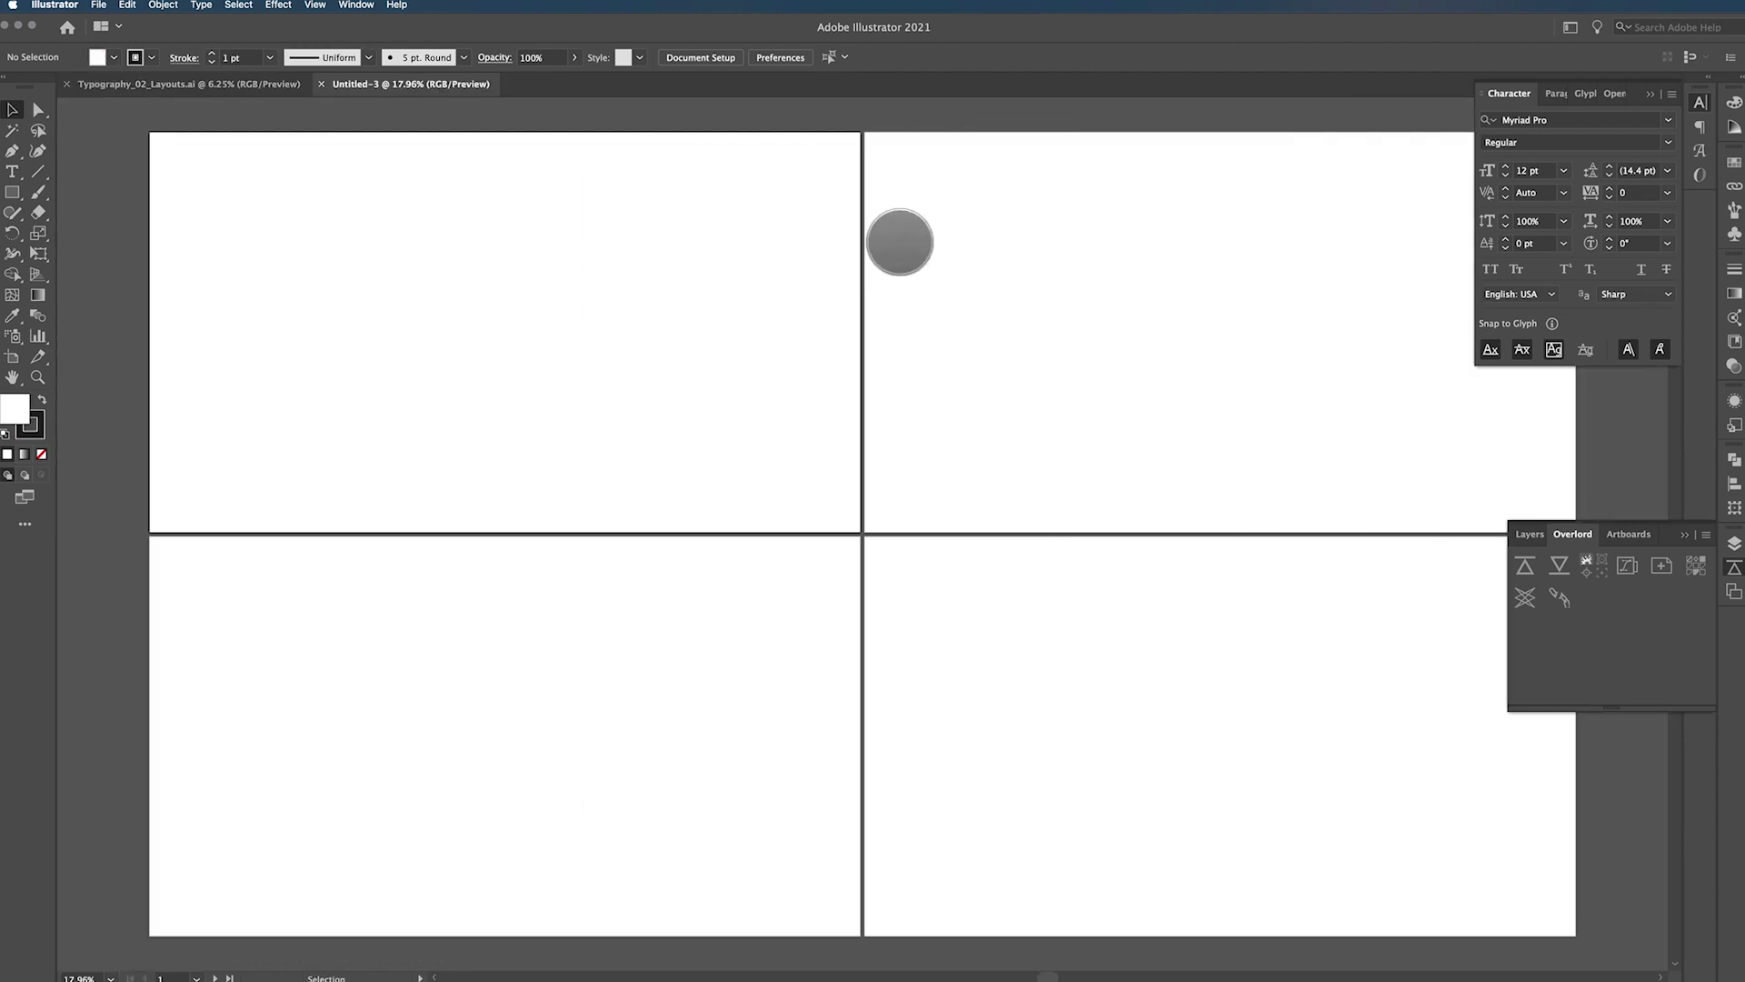
Show the Artboards panel and add three more artboards to the document
key(super+minus)
key(super+minus)
key(super+minus)
key(super+minus)
key(super+minus)
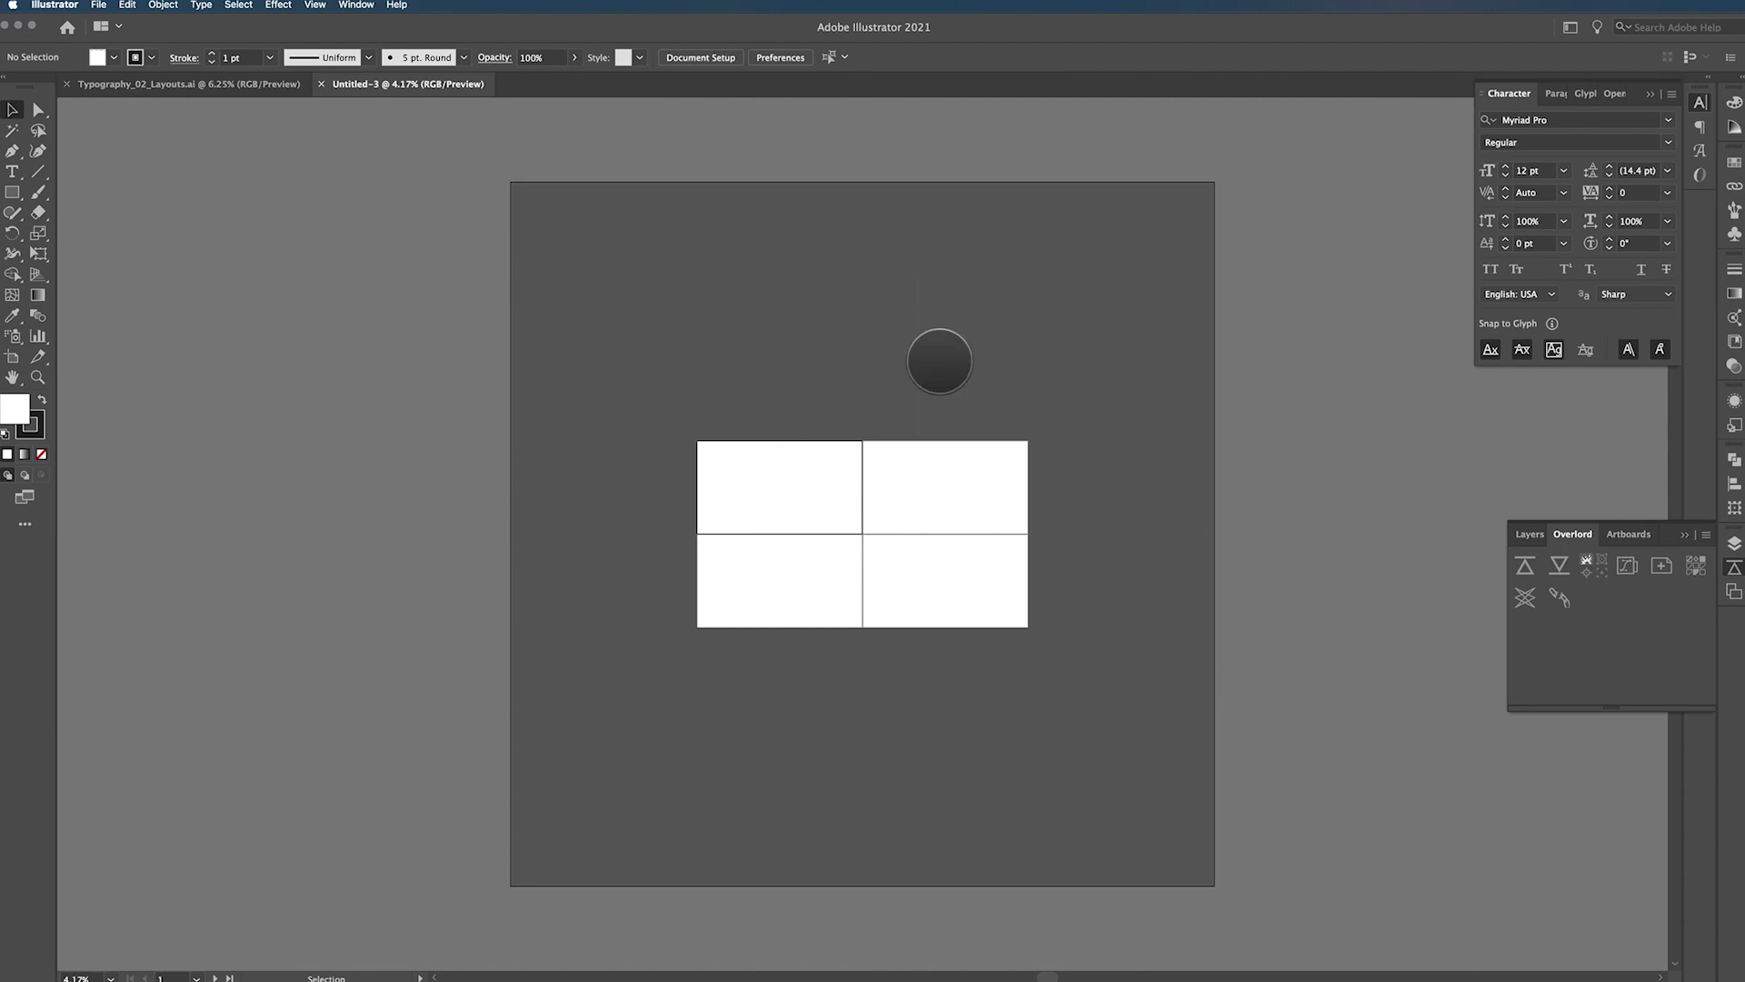
key(super+equal)
key(super+equal)
key(super+equal)
drag(904, 323, 897, 315)
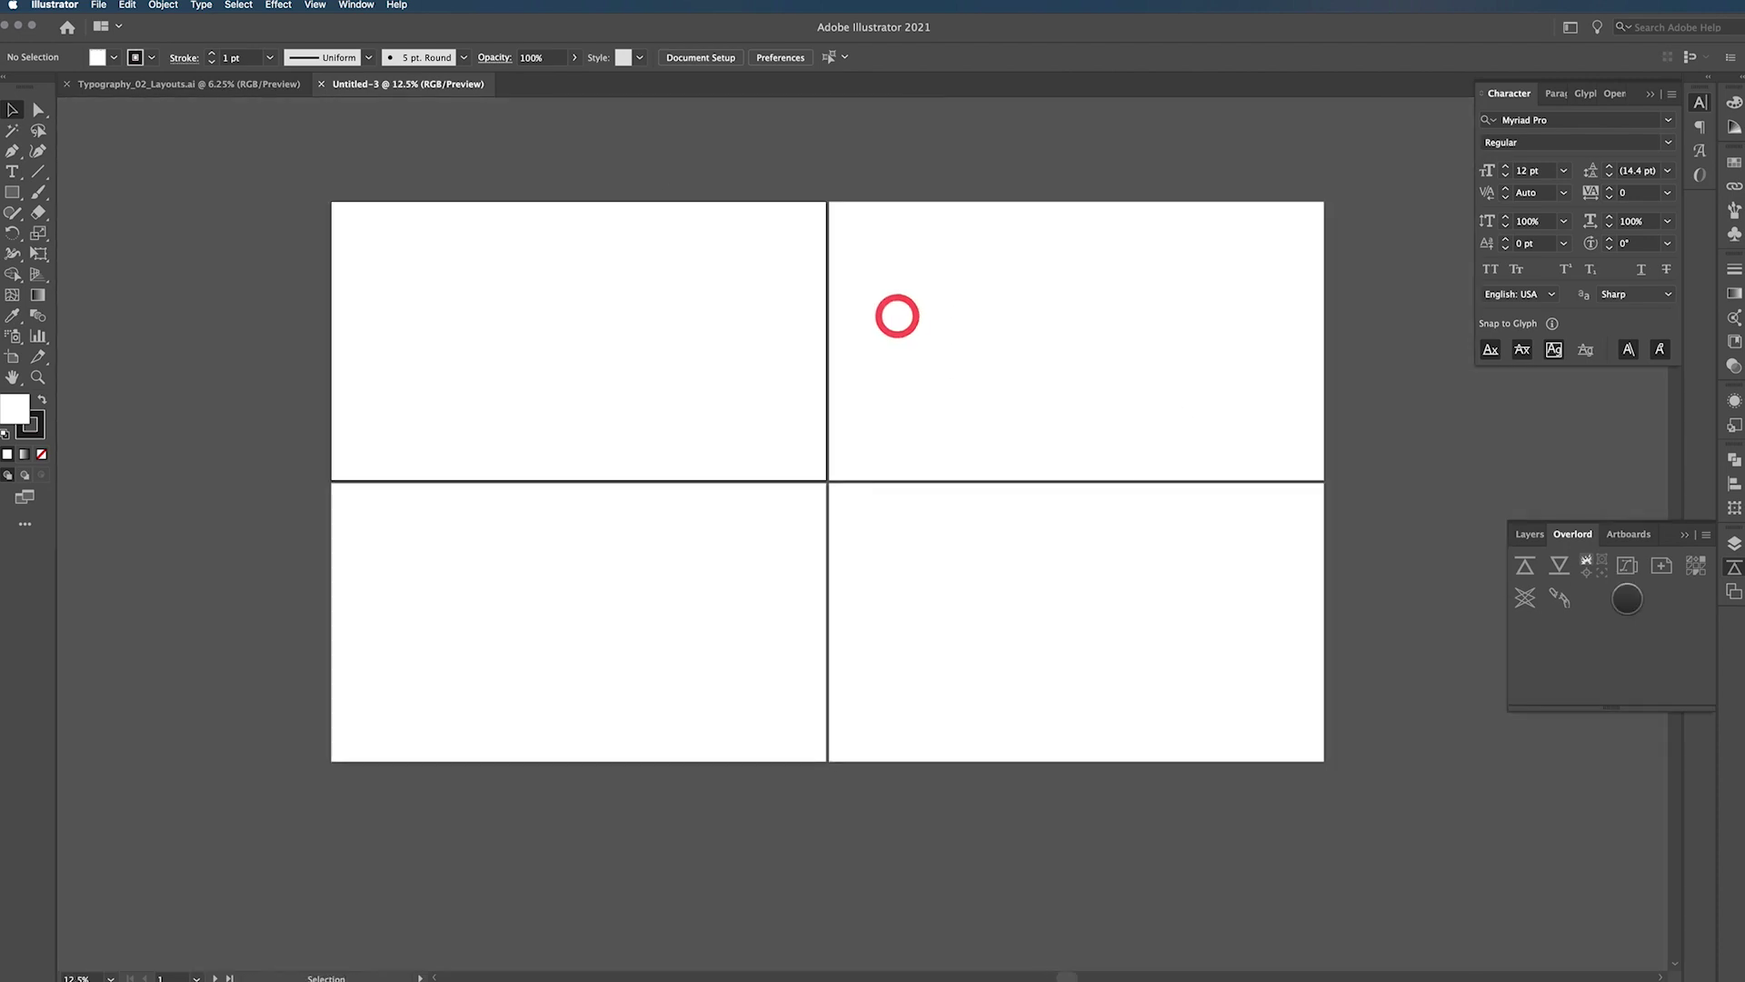
click(1733, 592)
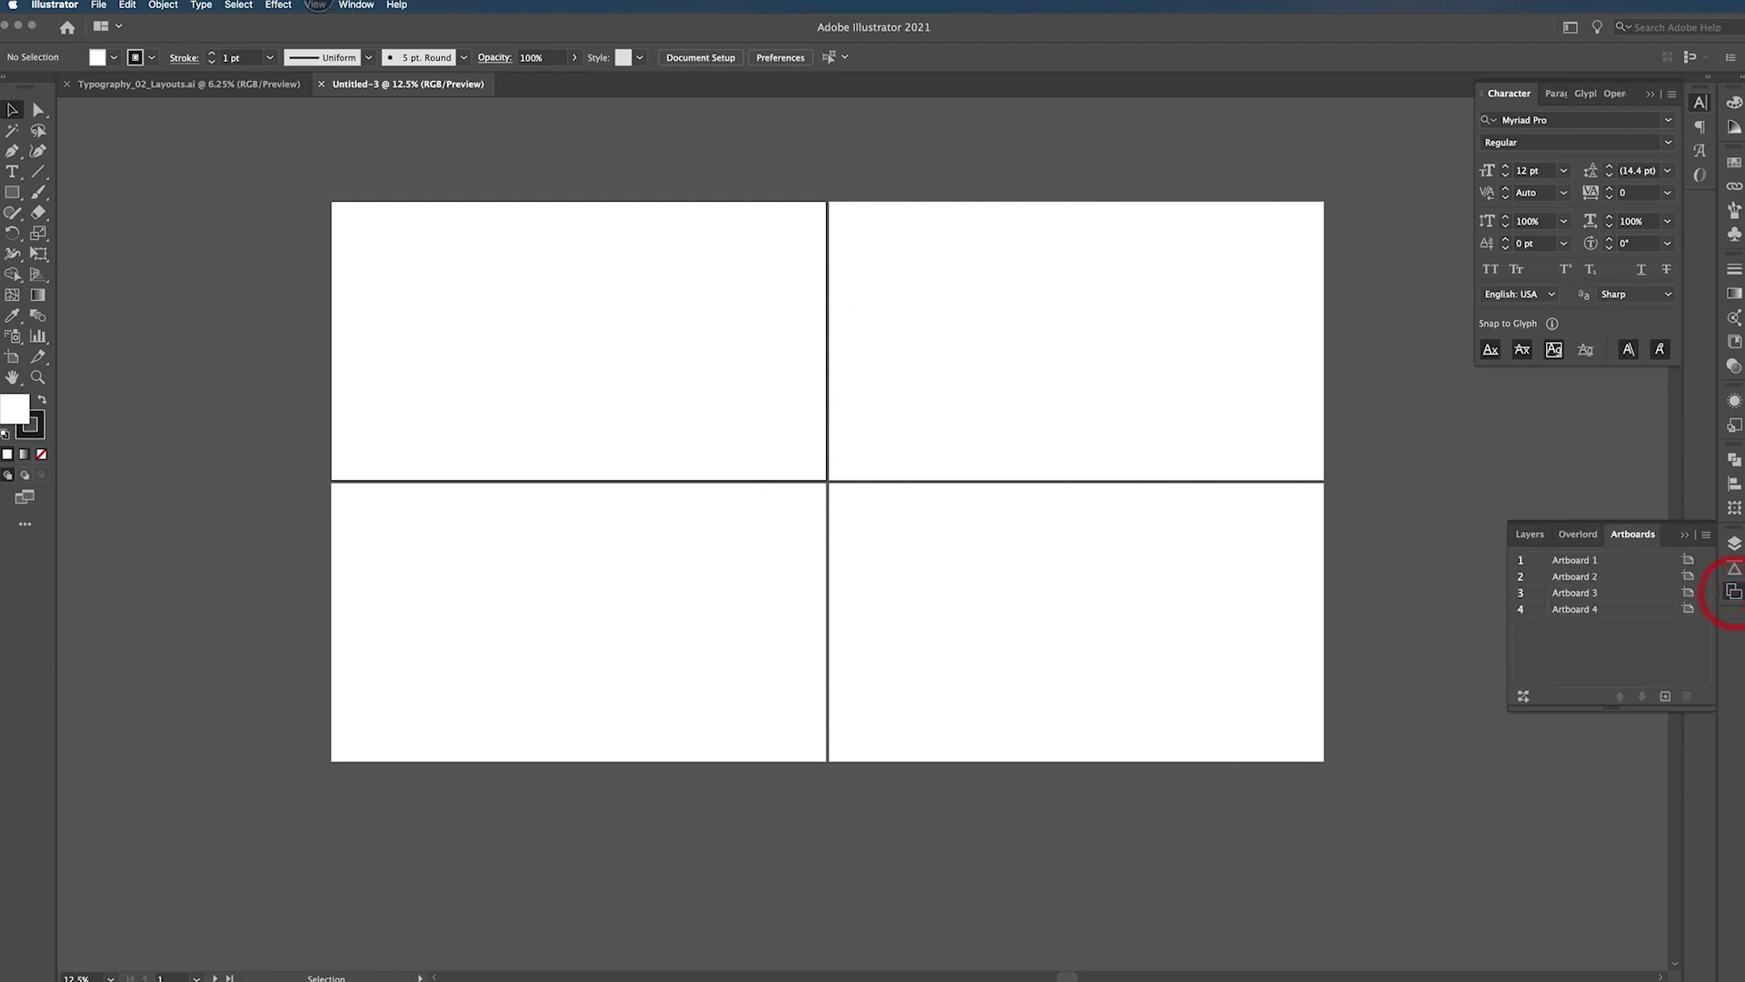
click(356, 5)
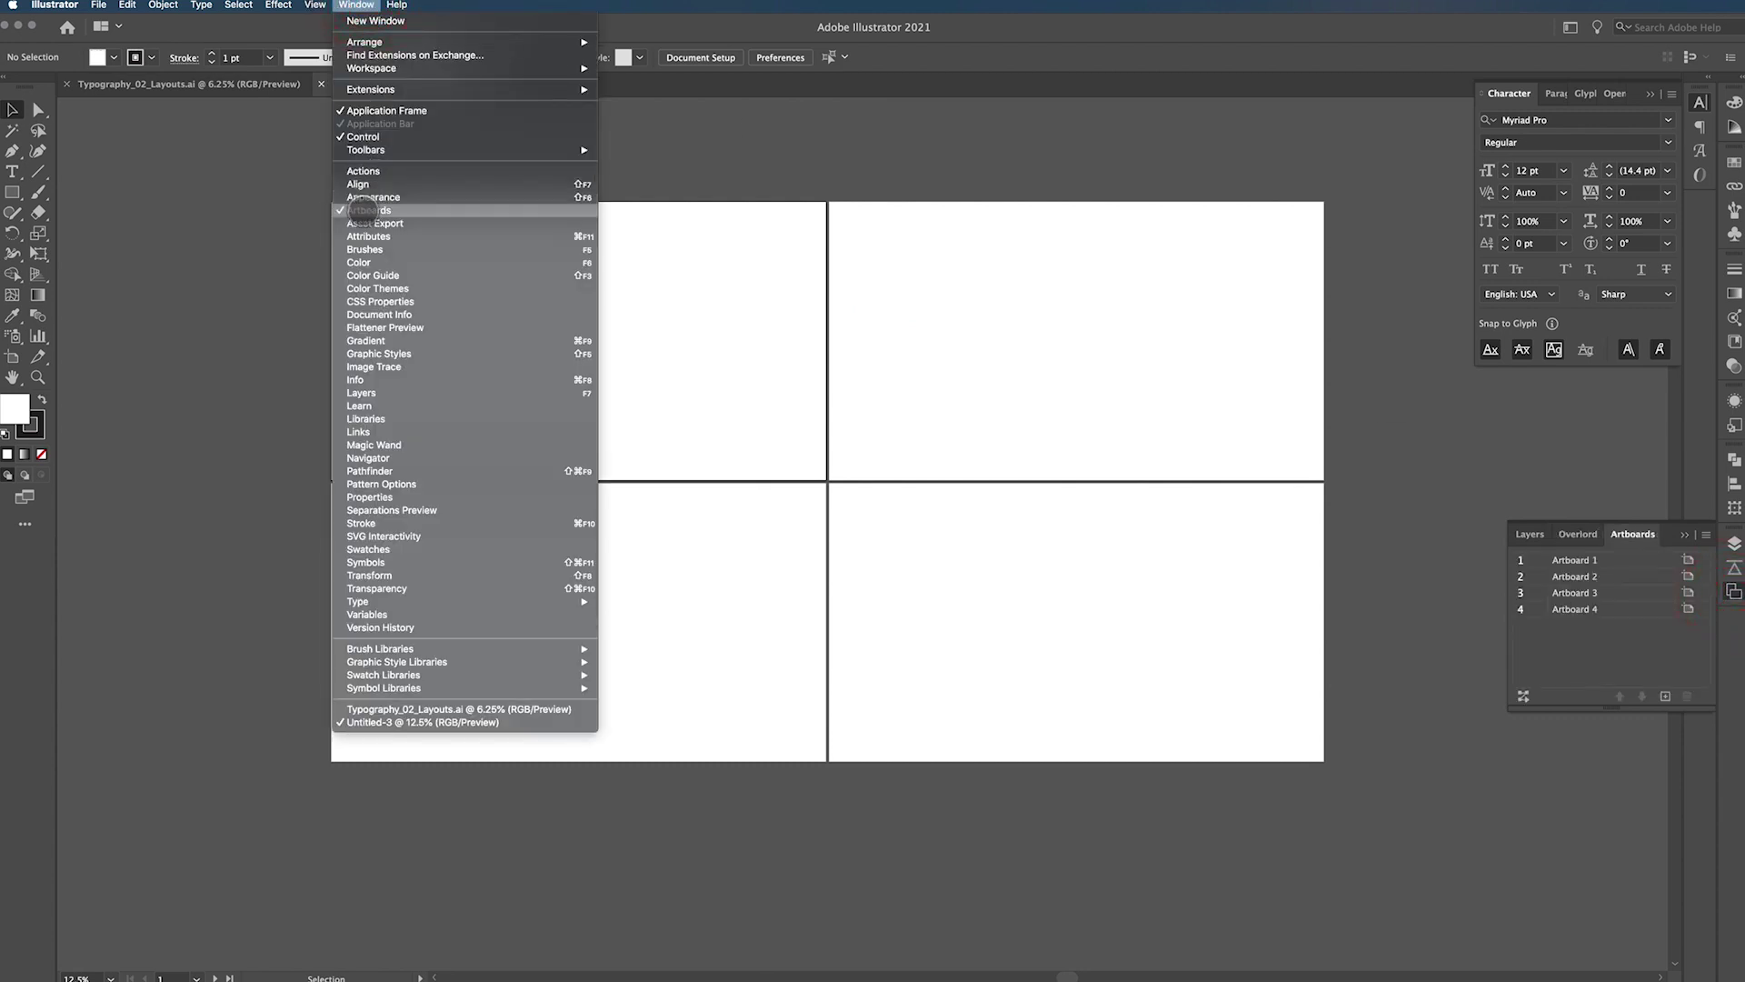
click(363, 210)
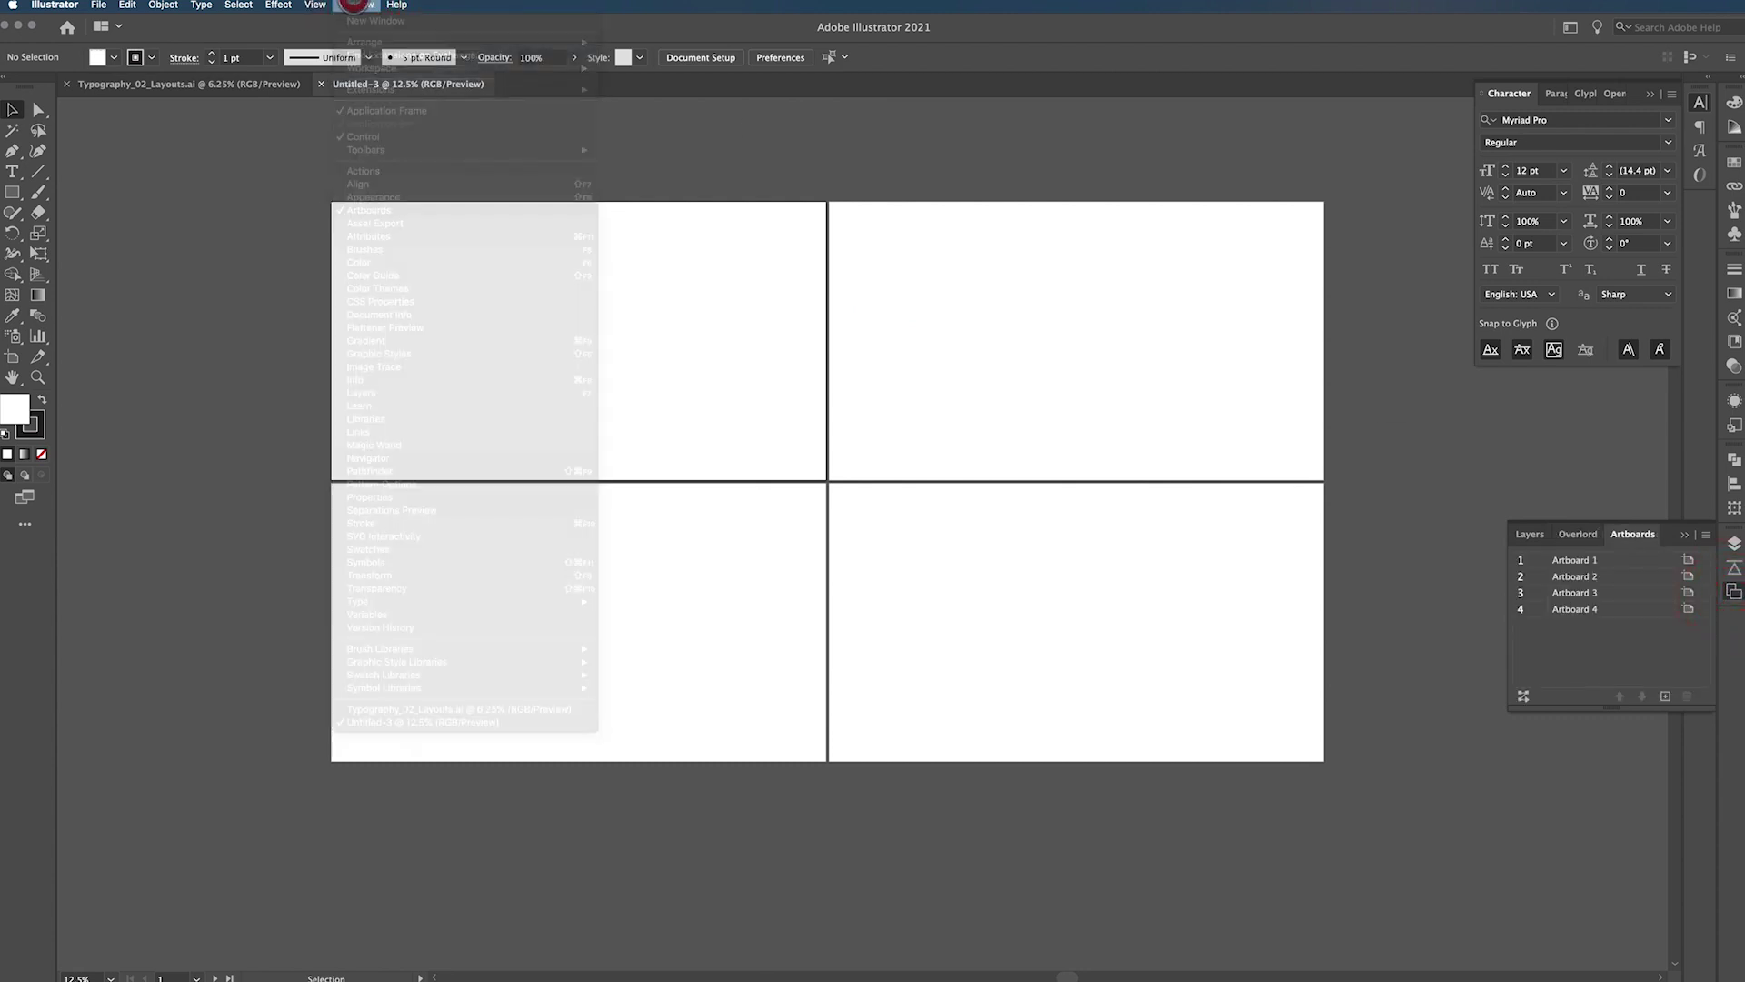
click(1664, 696)
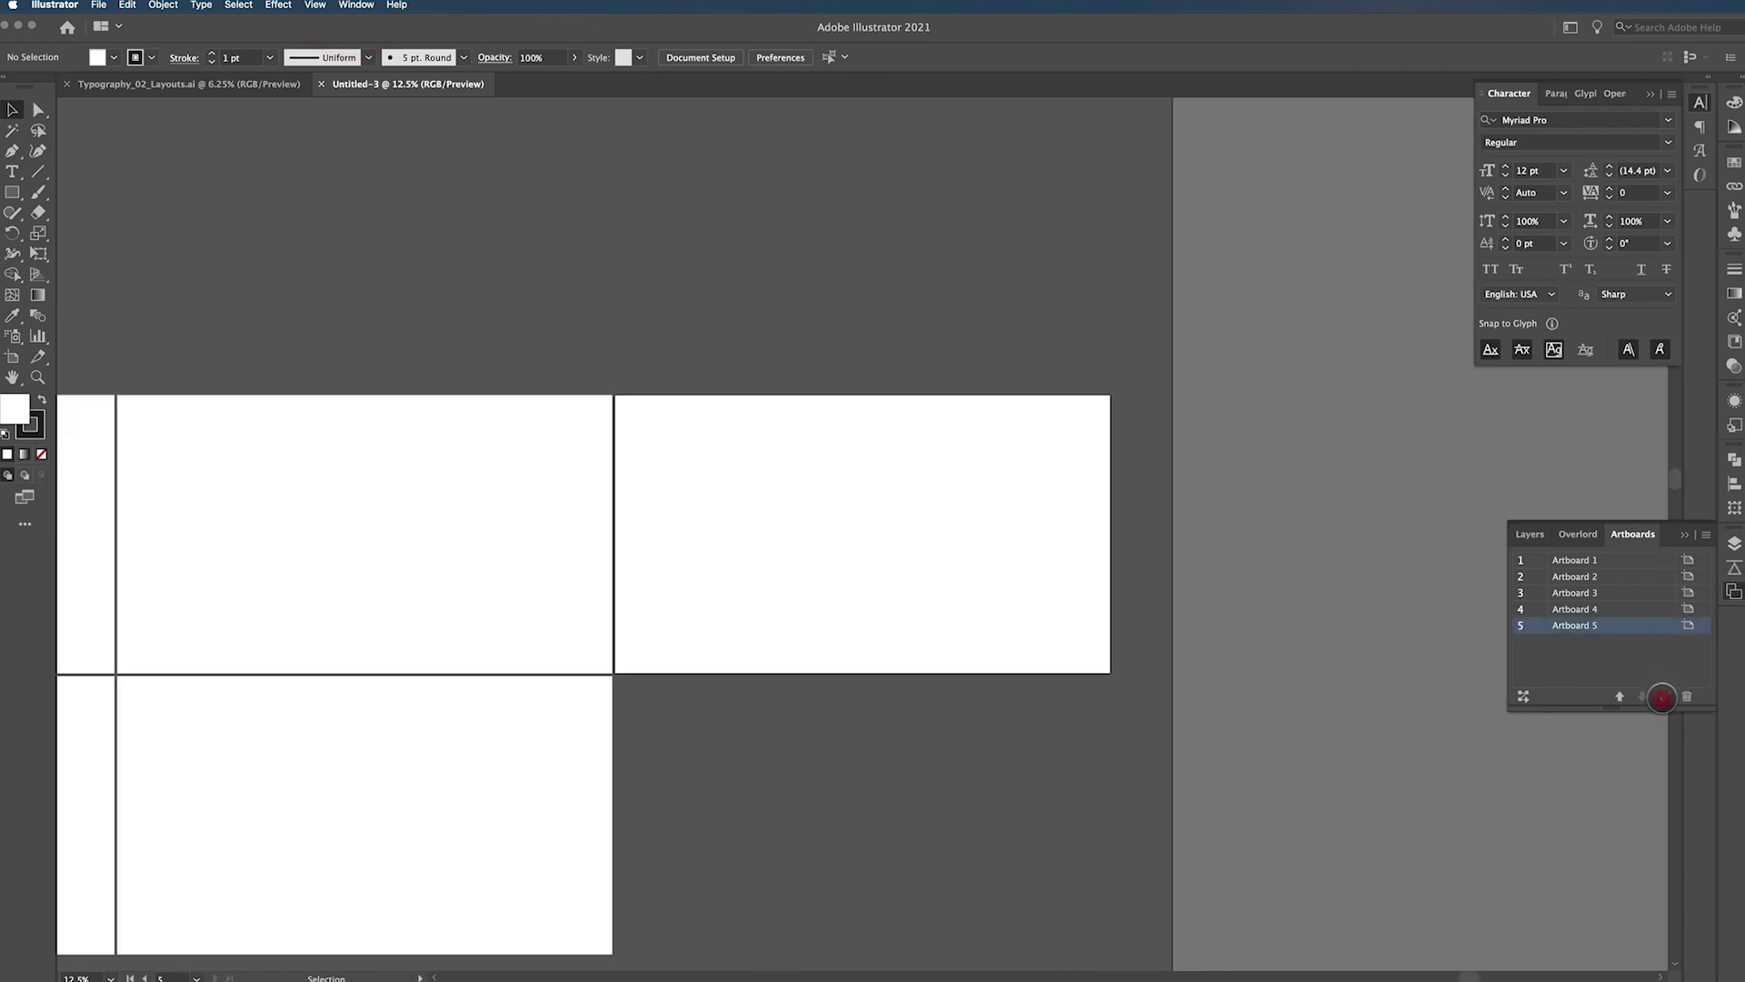
click(1665, 696)
click(1664, 696)
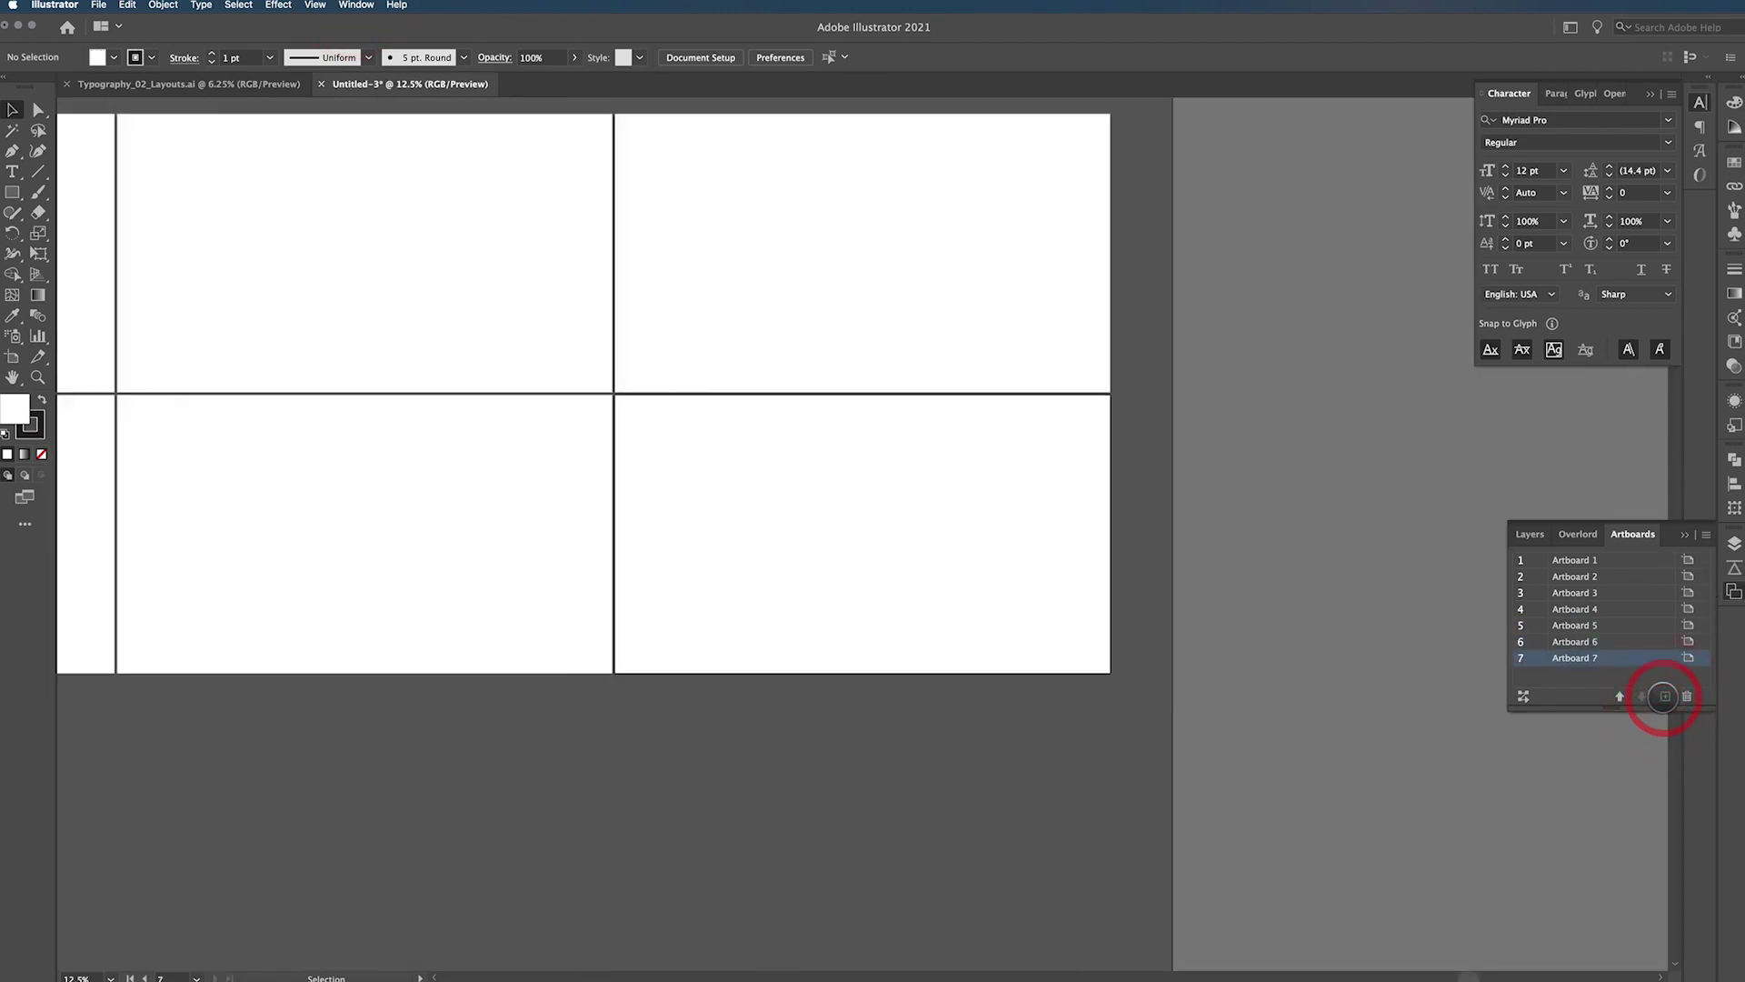
Rearrange all artboards into 2 columns, then into 3 columns
click(1525, 696)
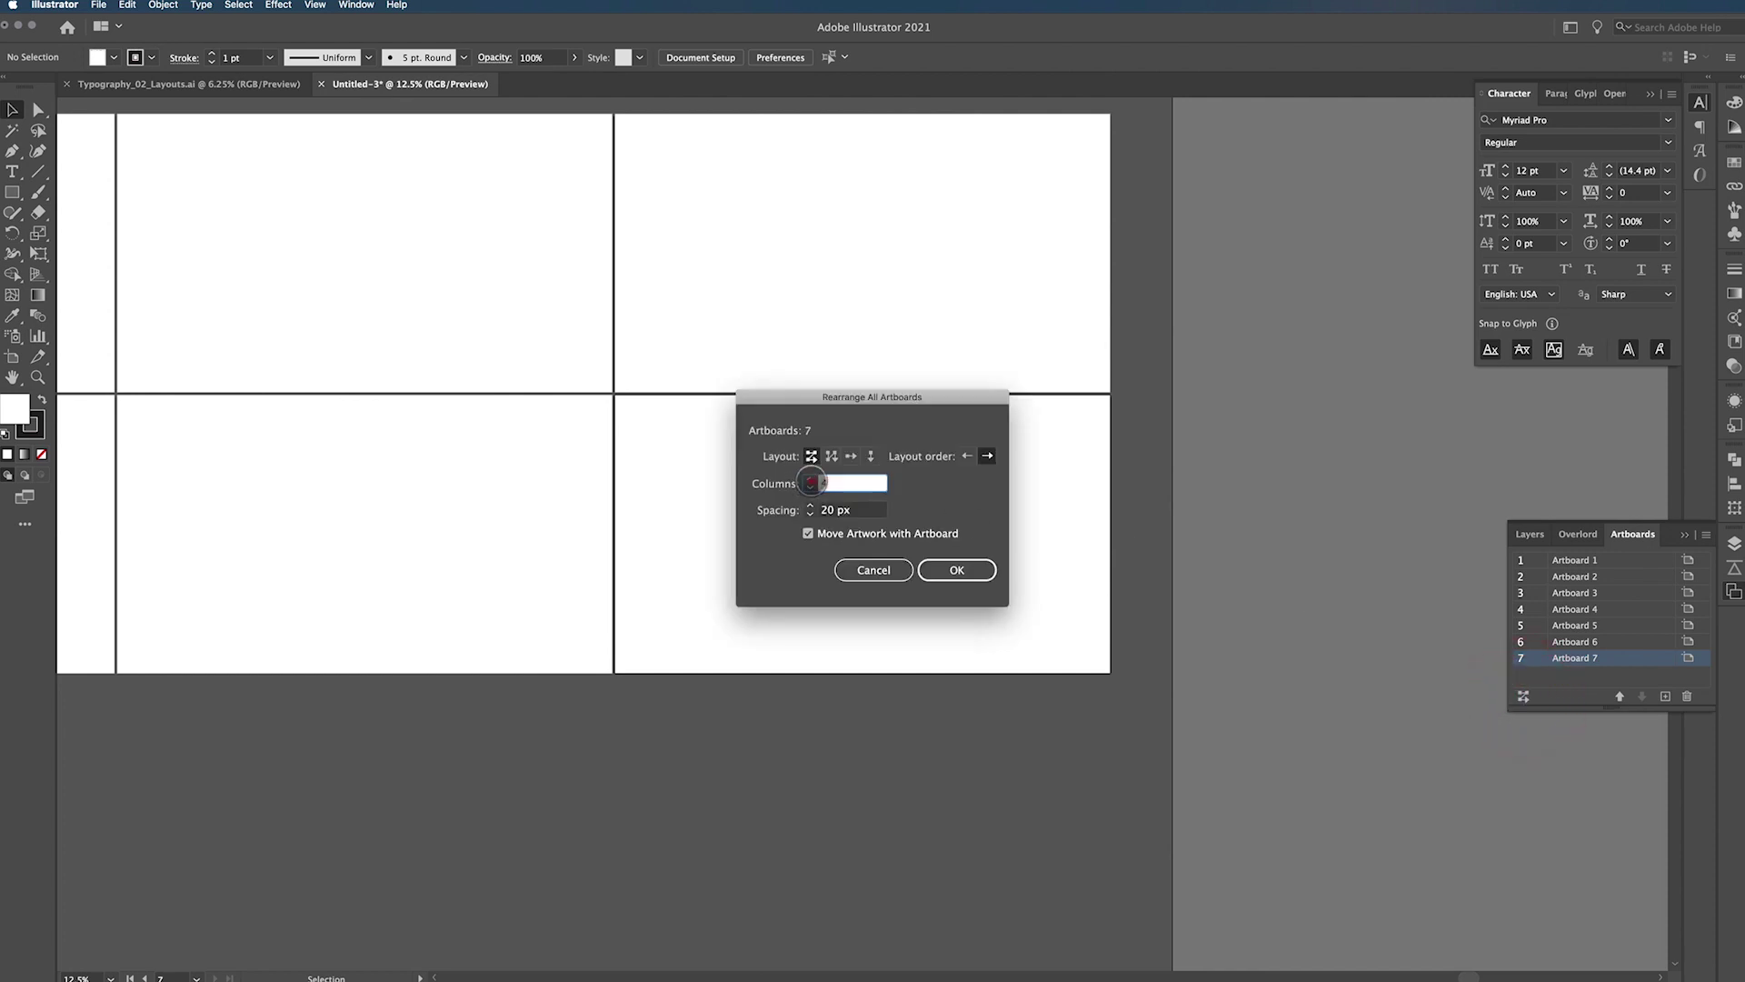
click(810, 486)
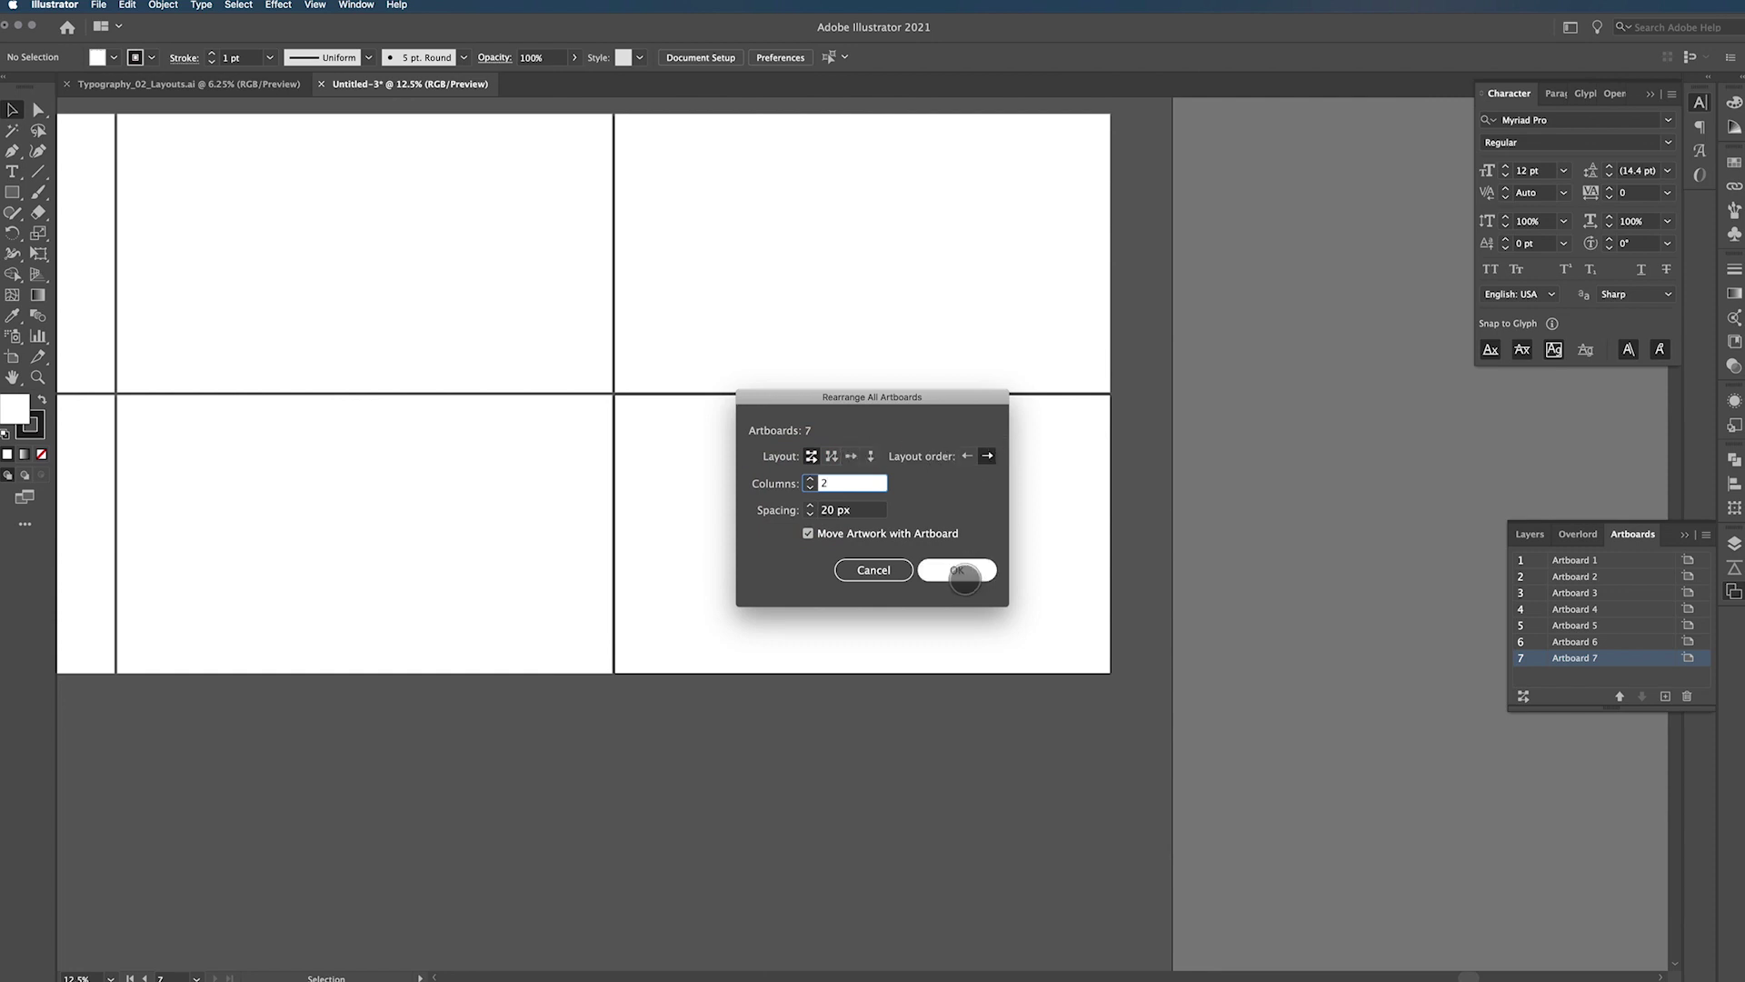
click(959, 569)
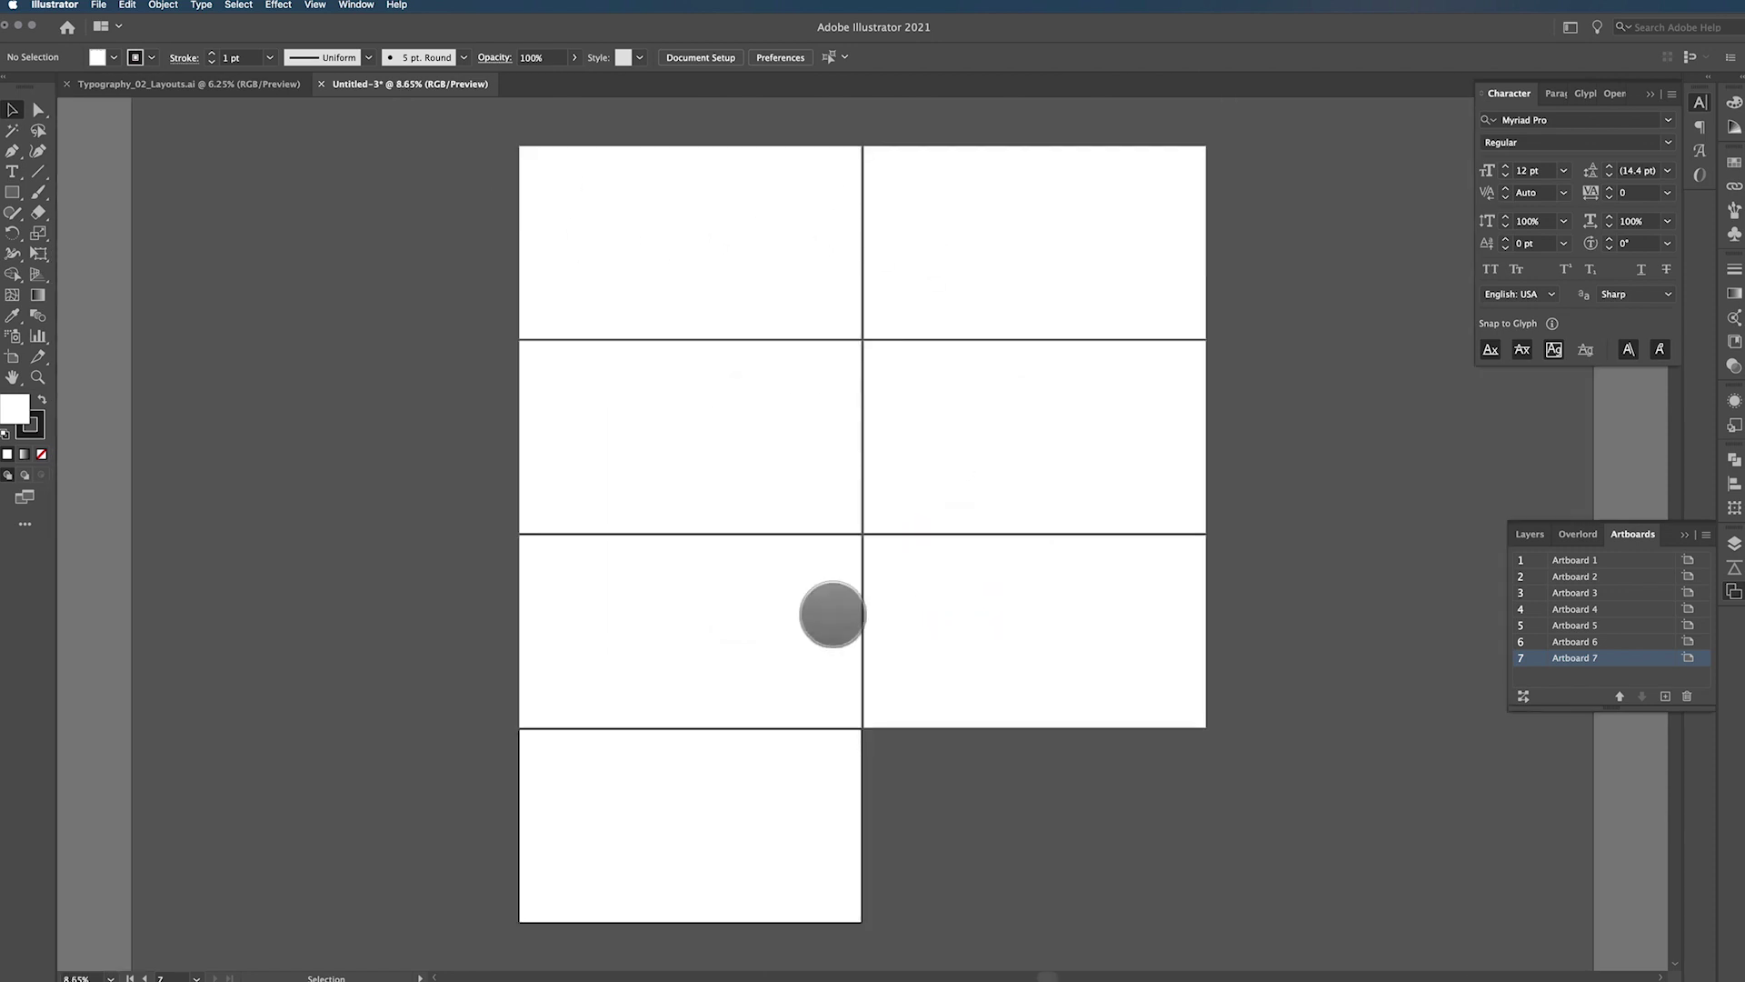
click(1525, 697)
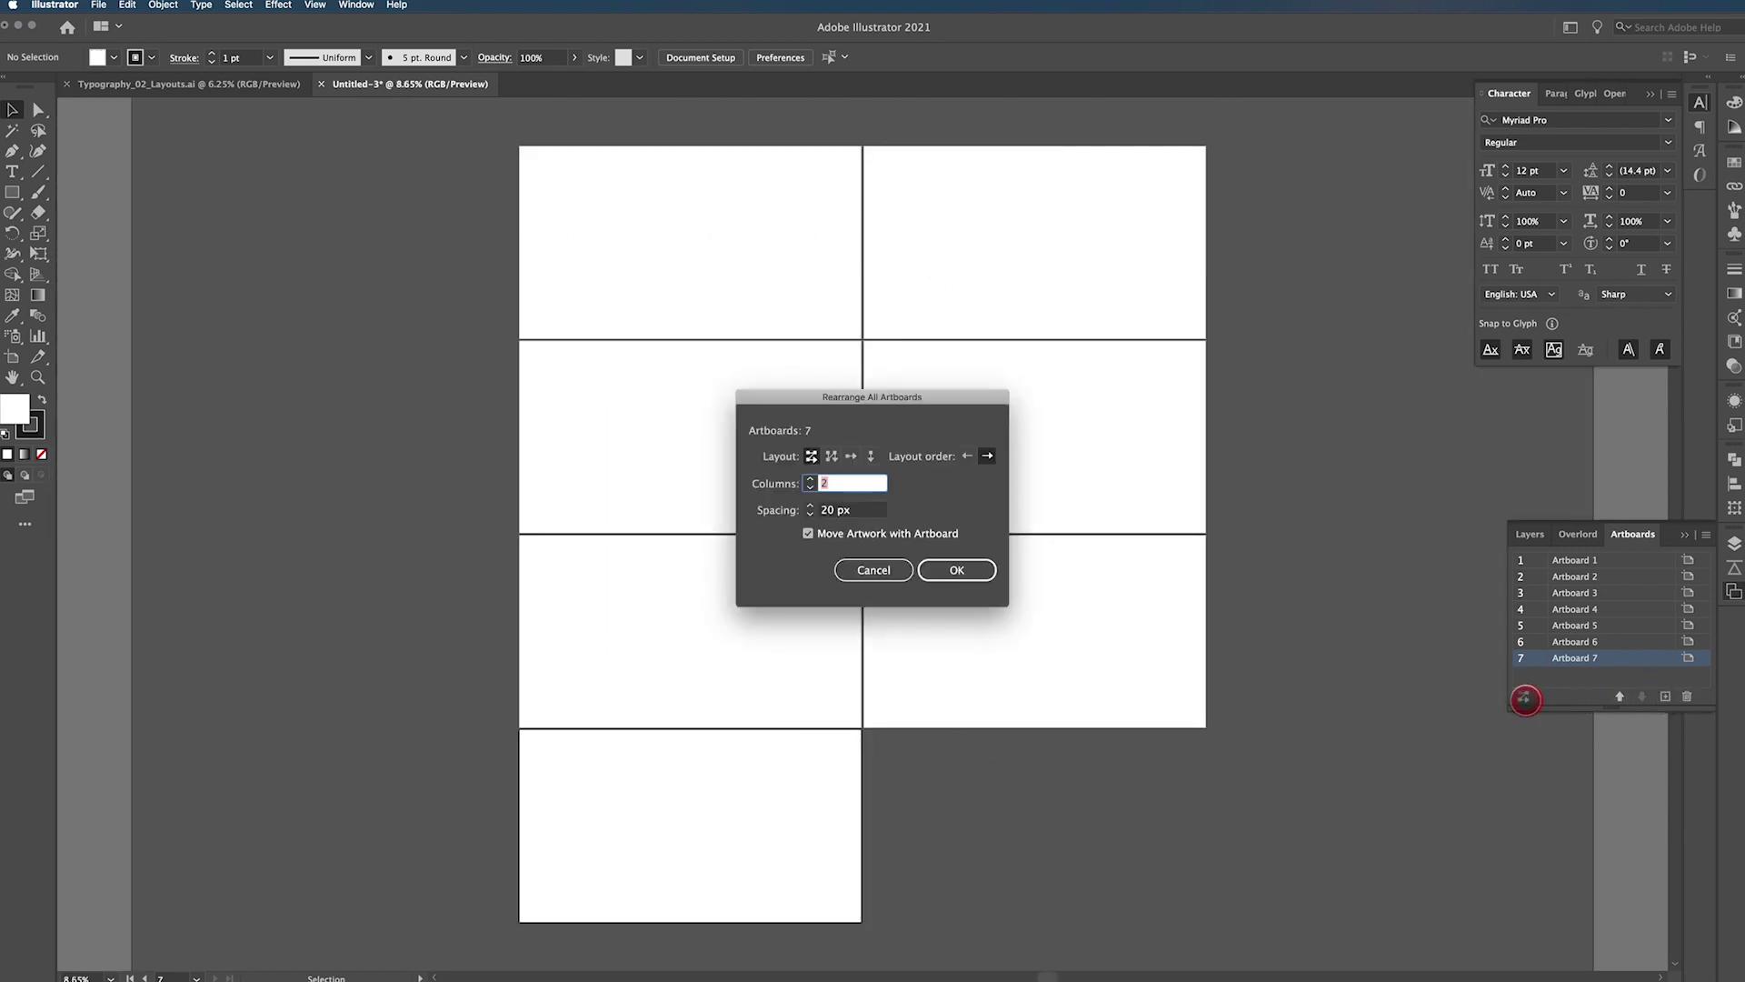
click(810, 479)
click(950, 569)
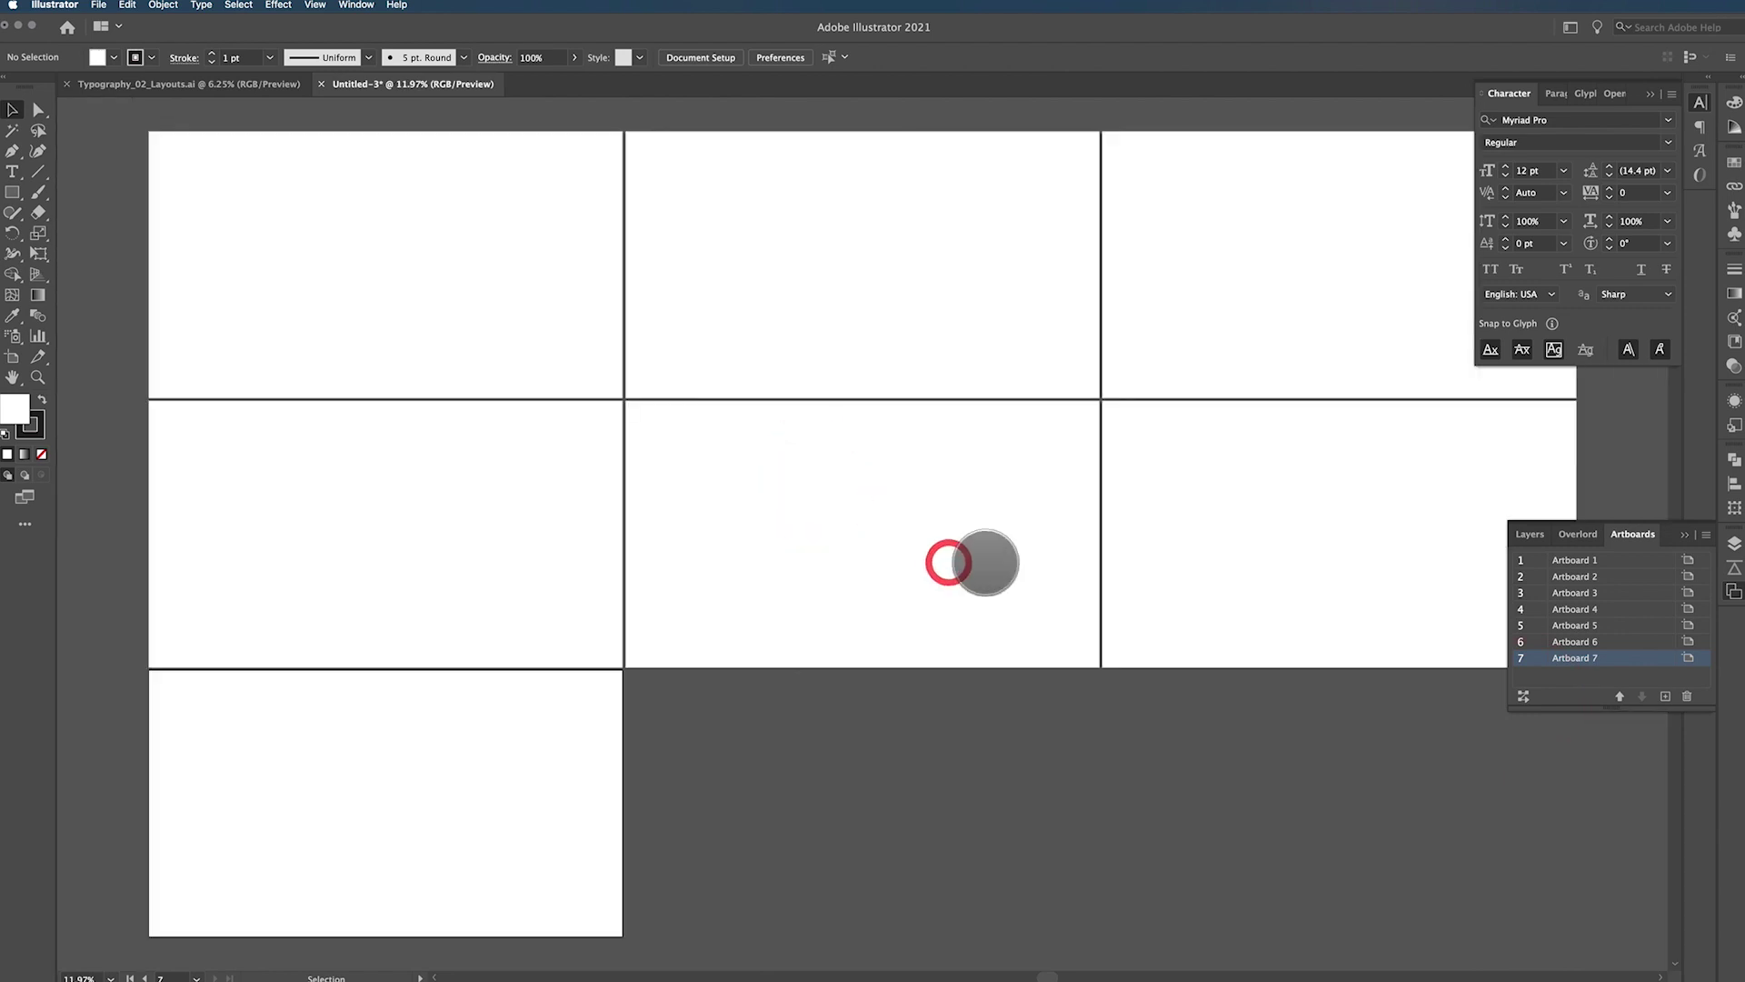
Add three more artboards, rearrange all ten in 3 columns, and delete the extras
click(1665, 696)
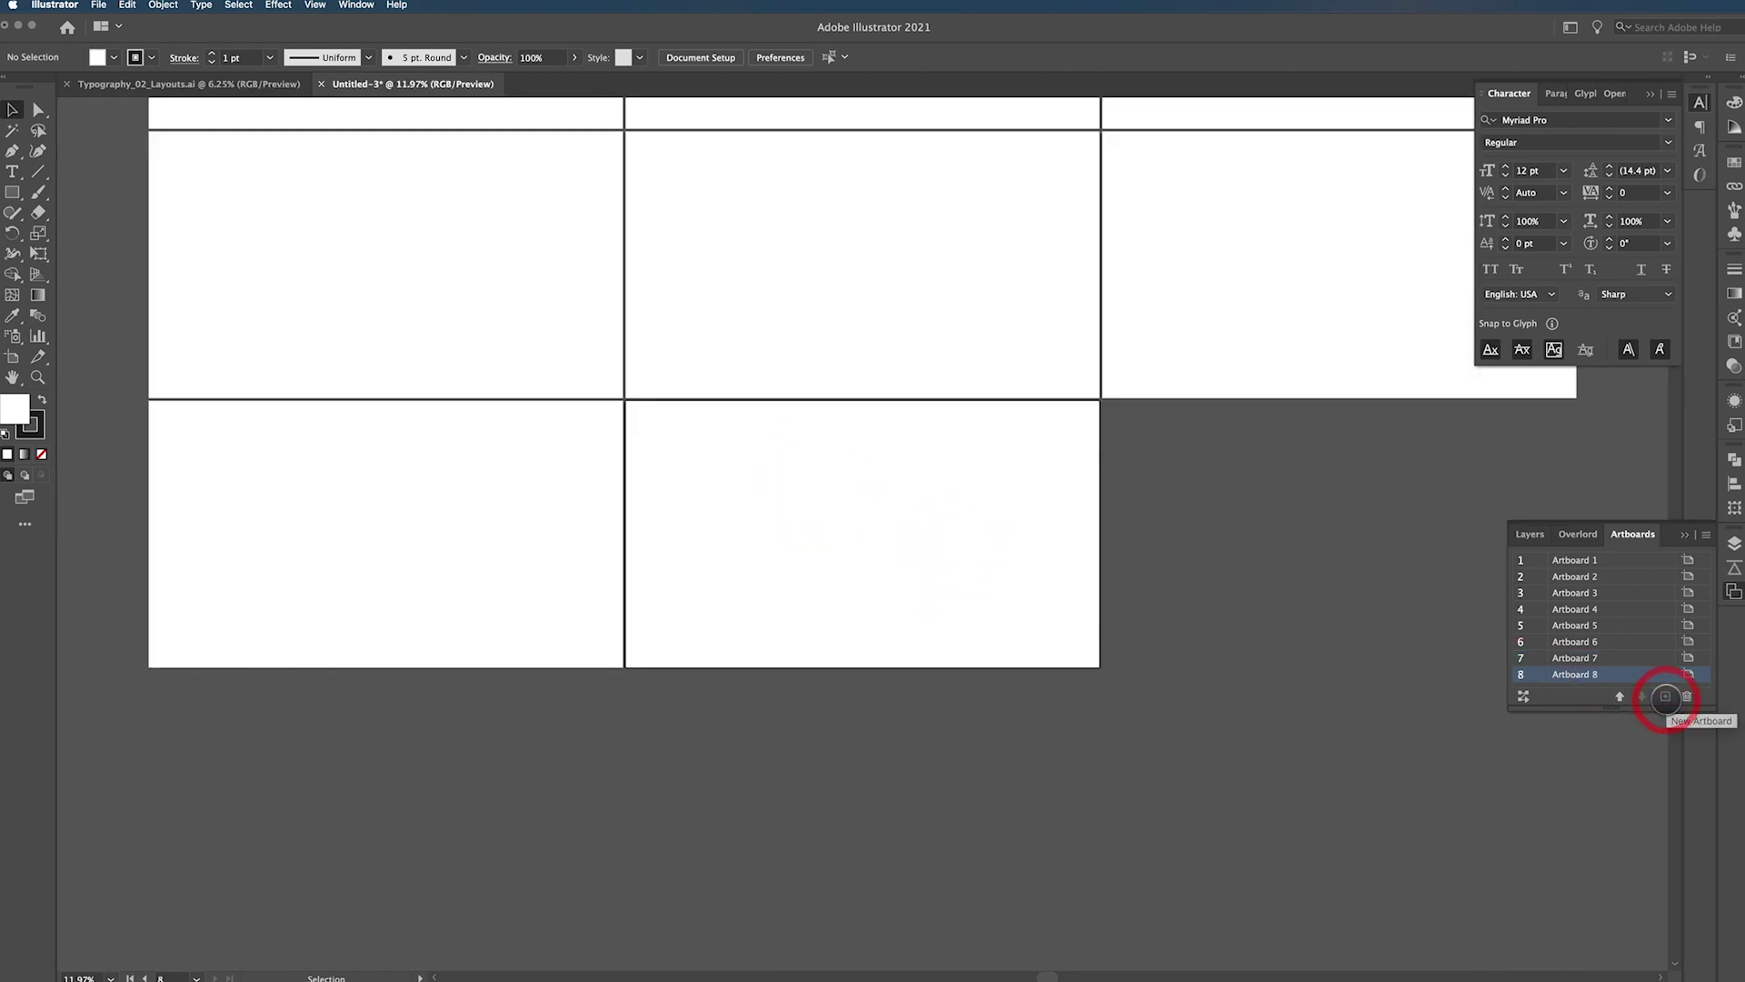
click(1666, 696)
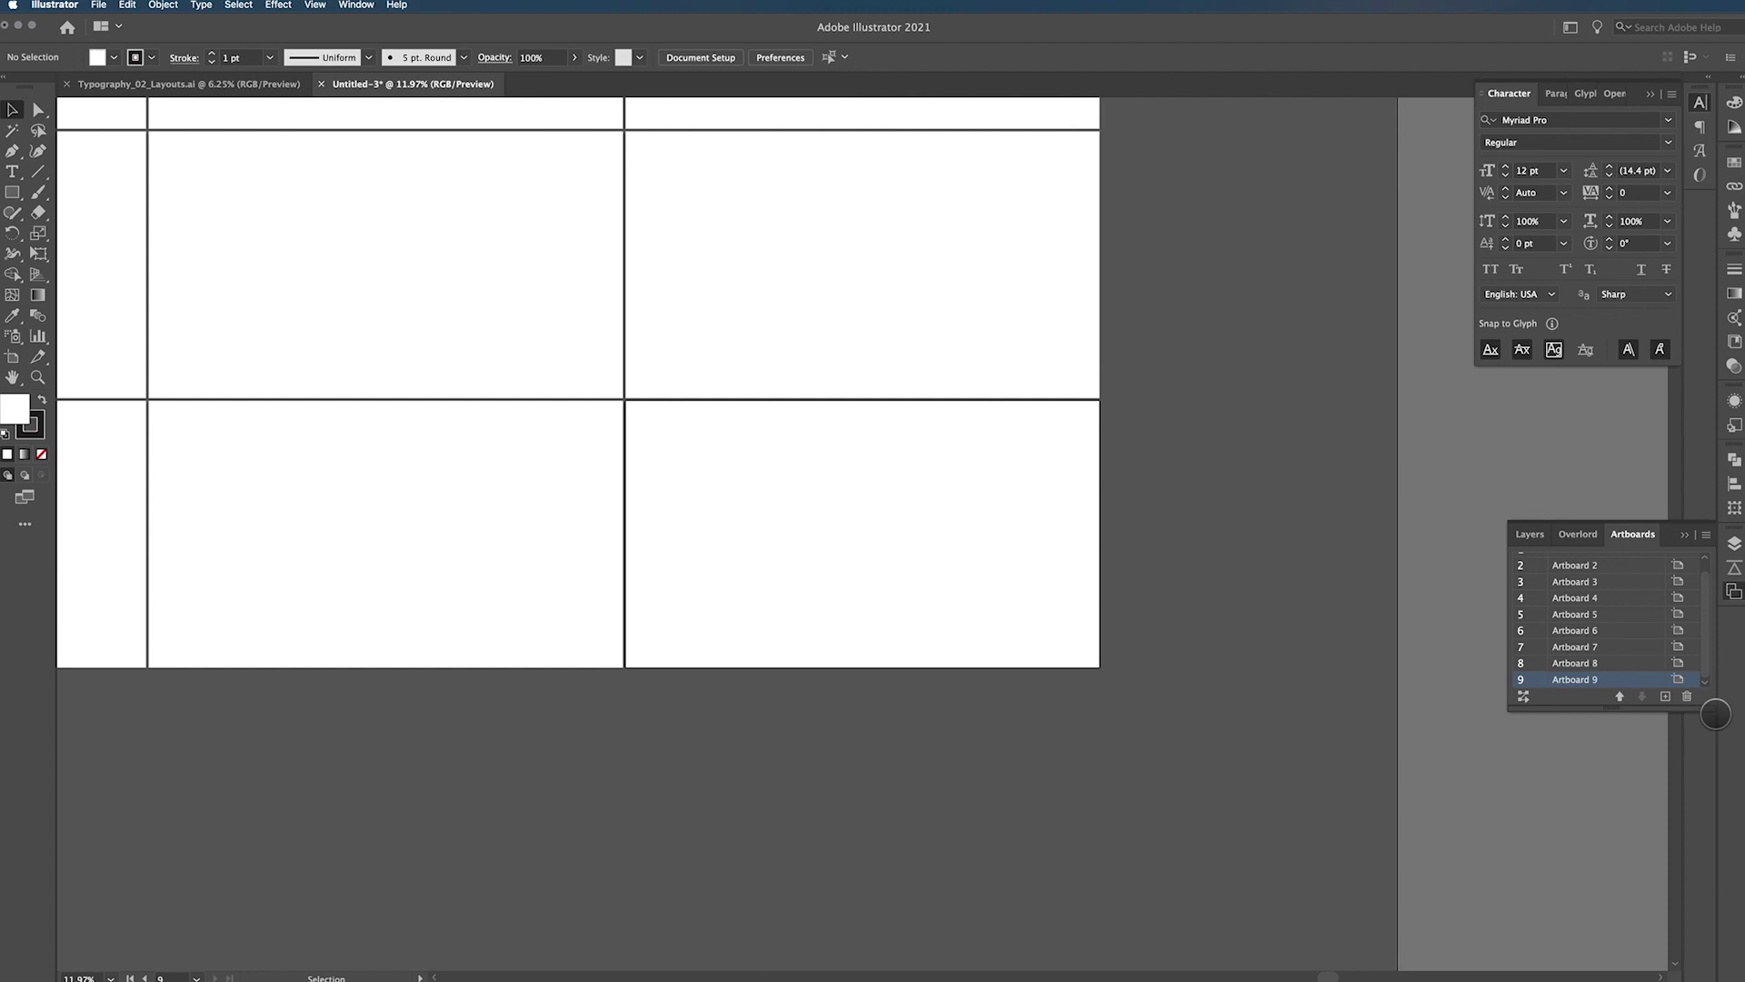
click(1665, 696)
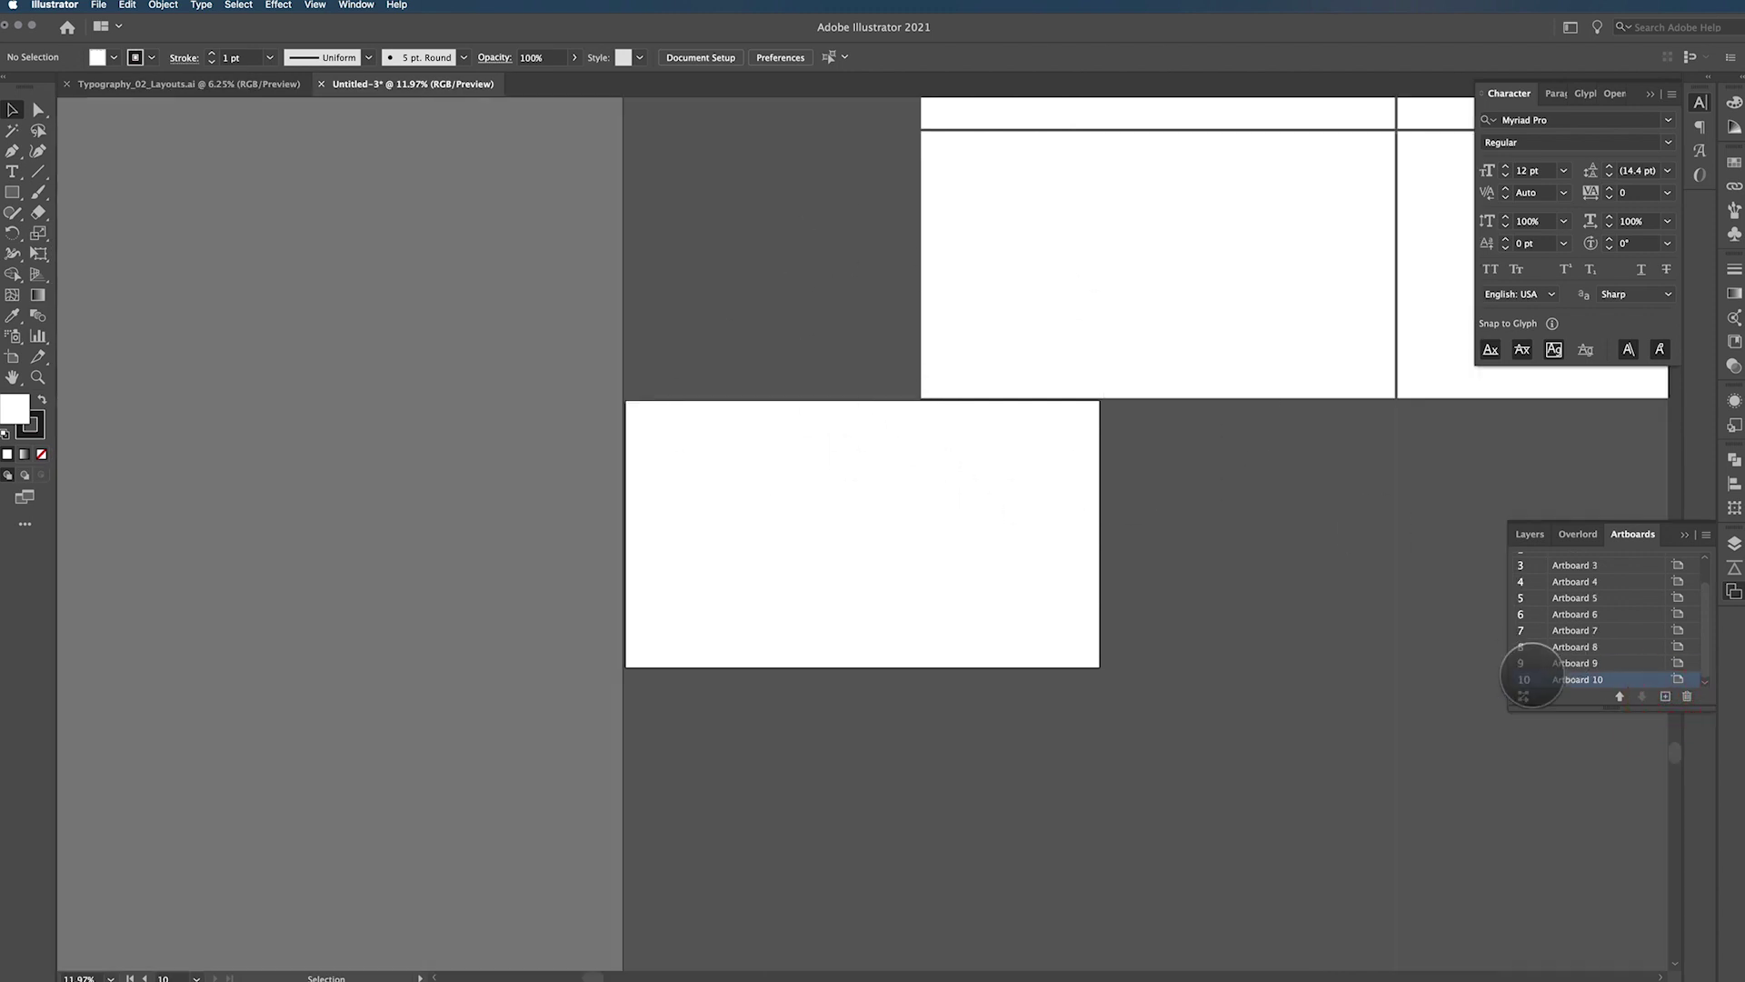
click(1521, 696)
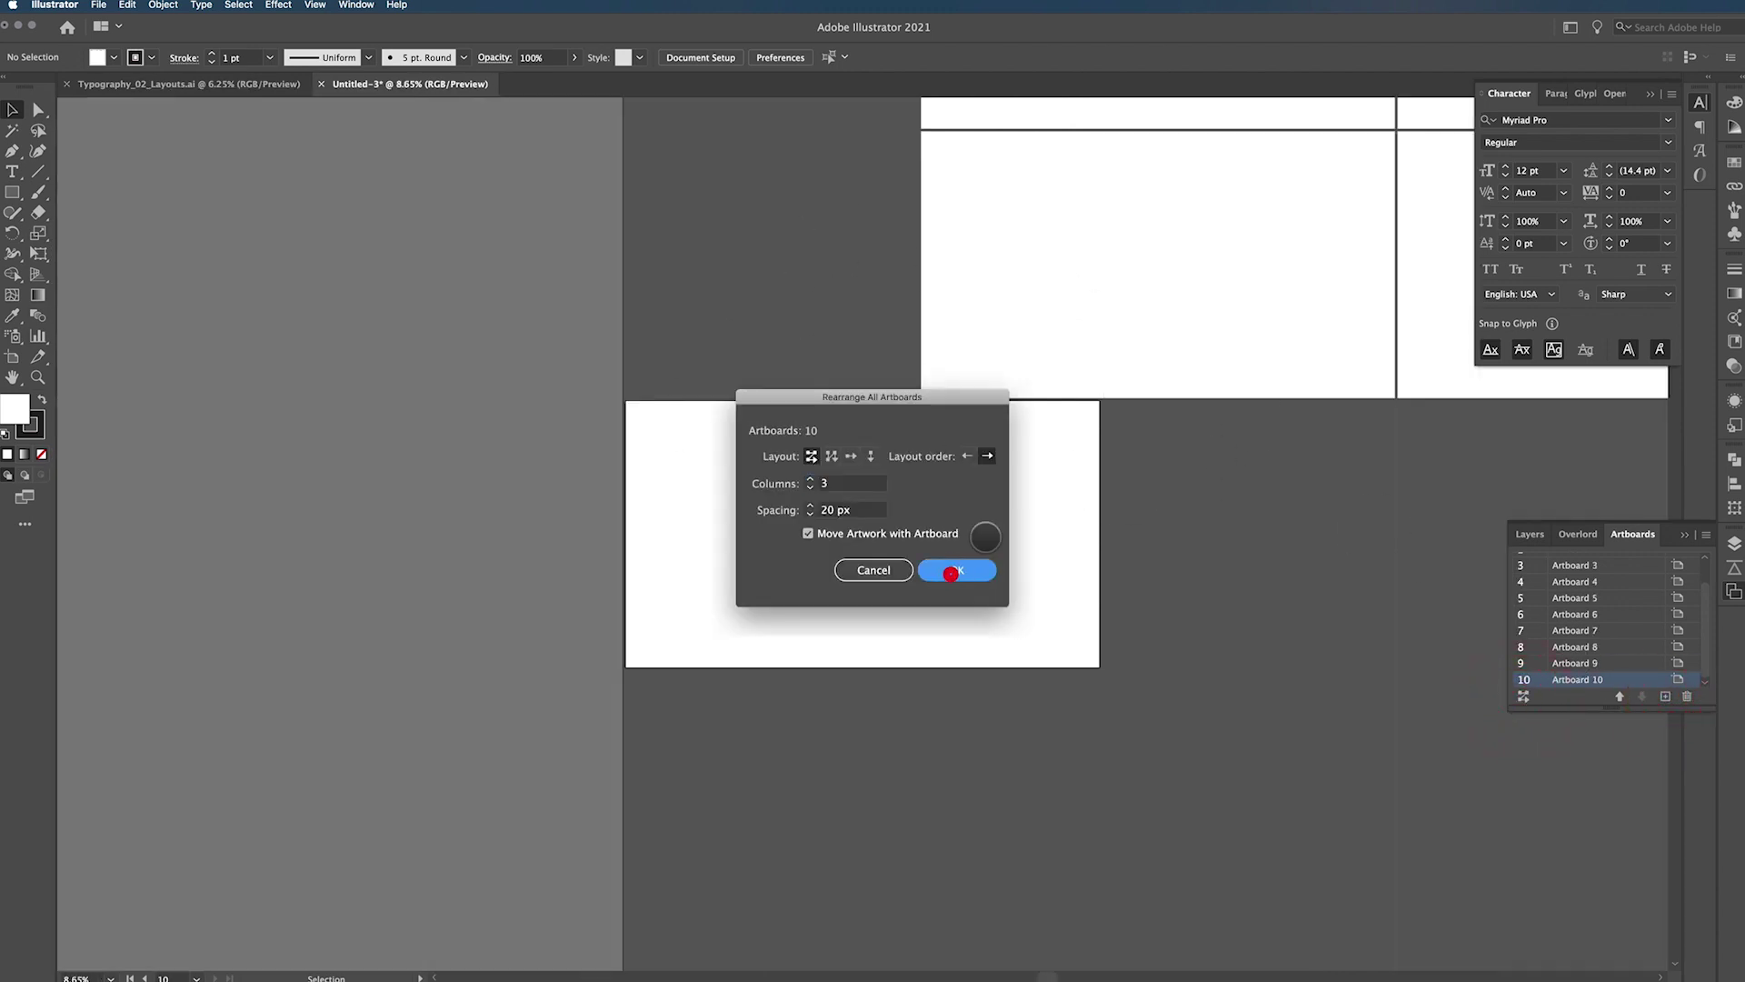
click(951, 569)
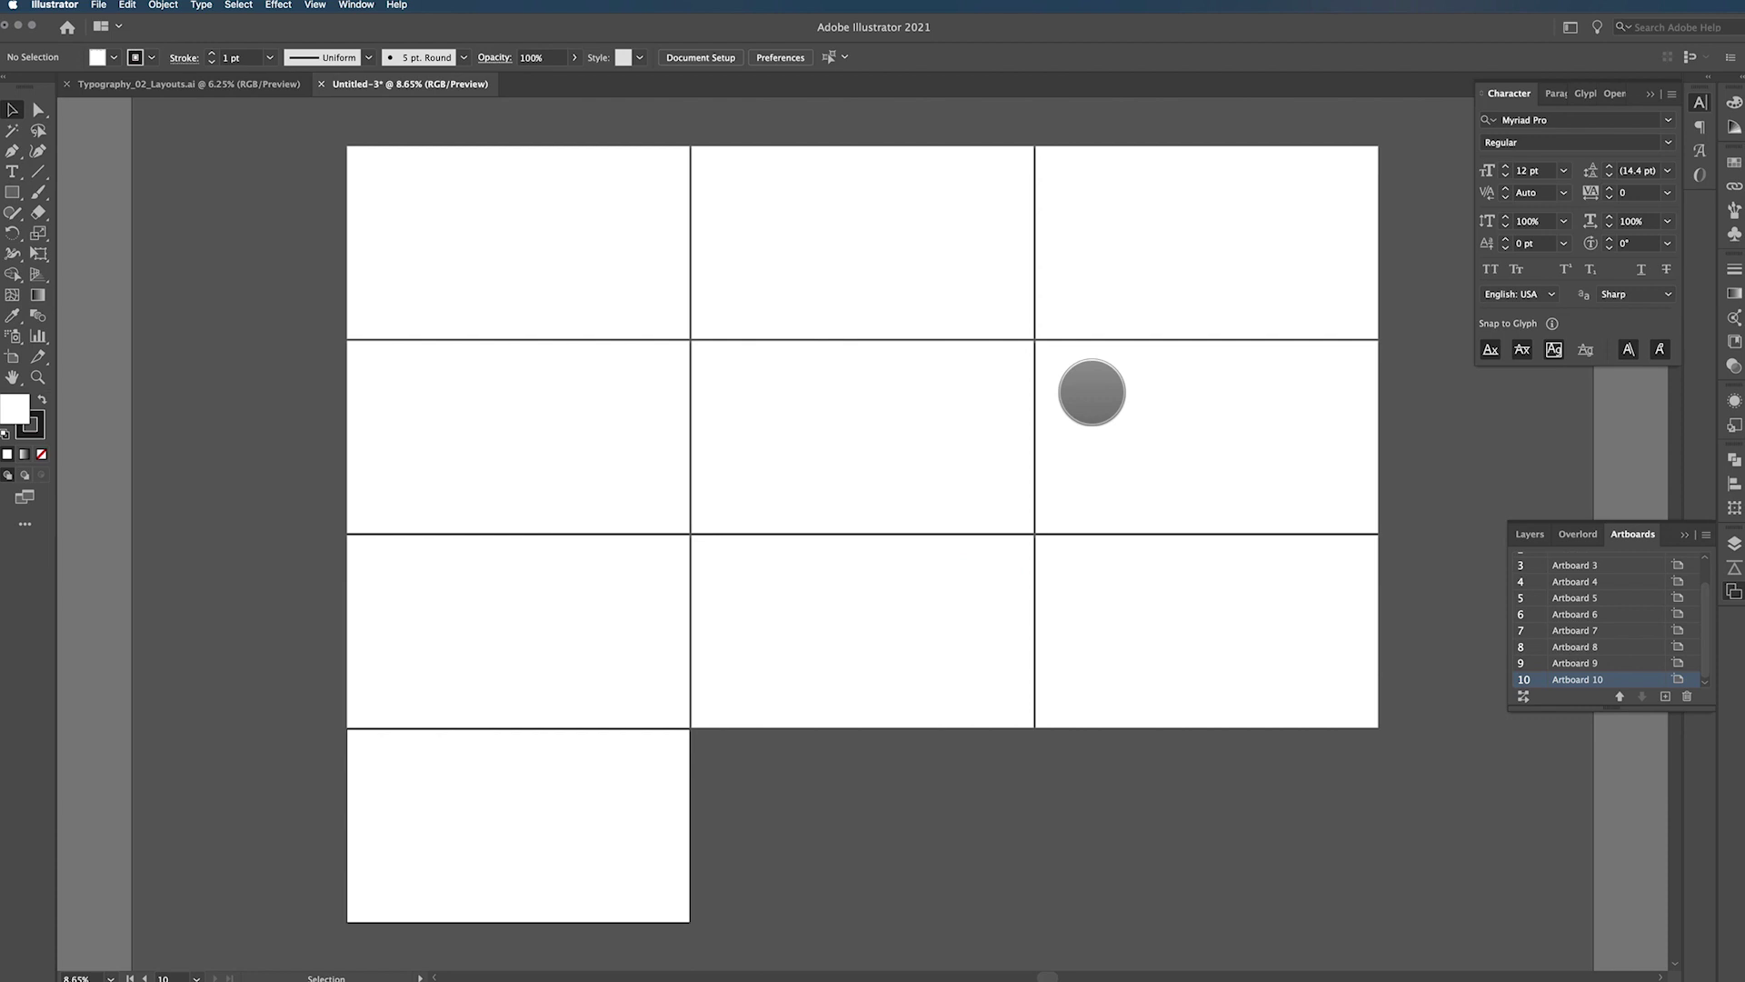
click(1687, 696)
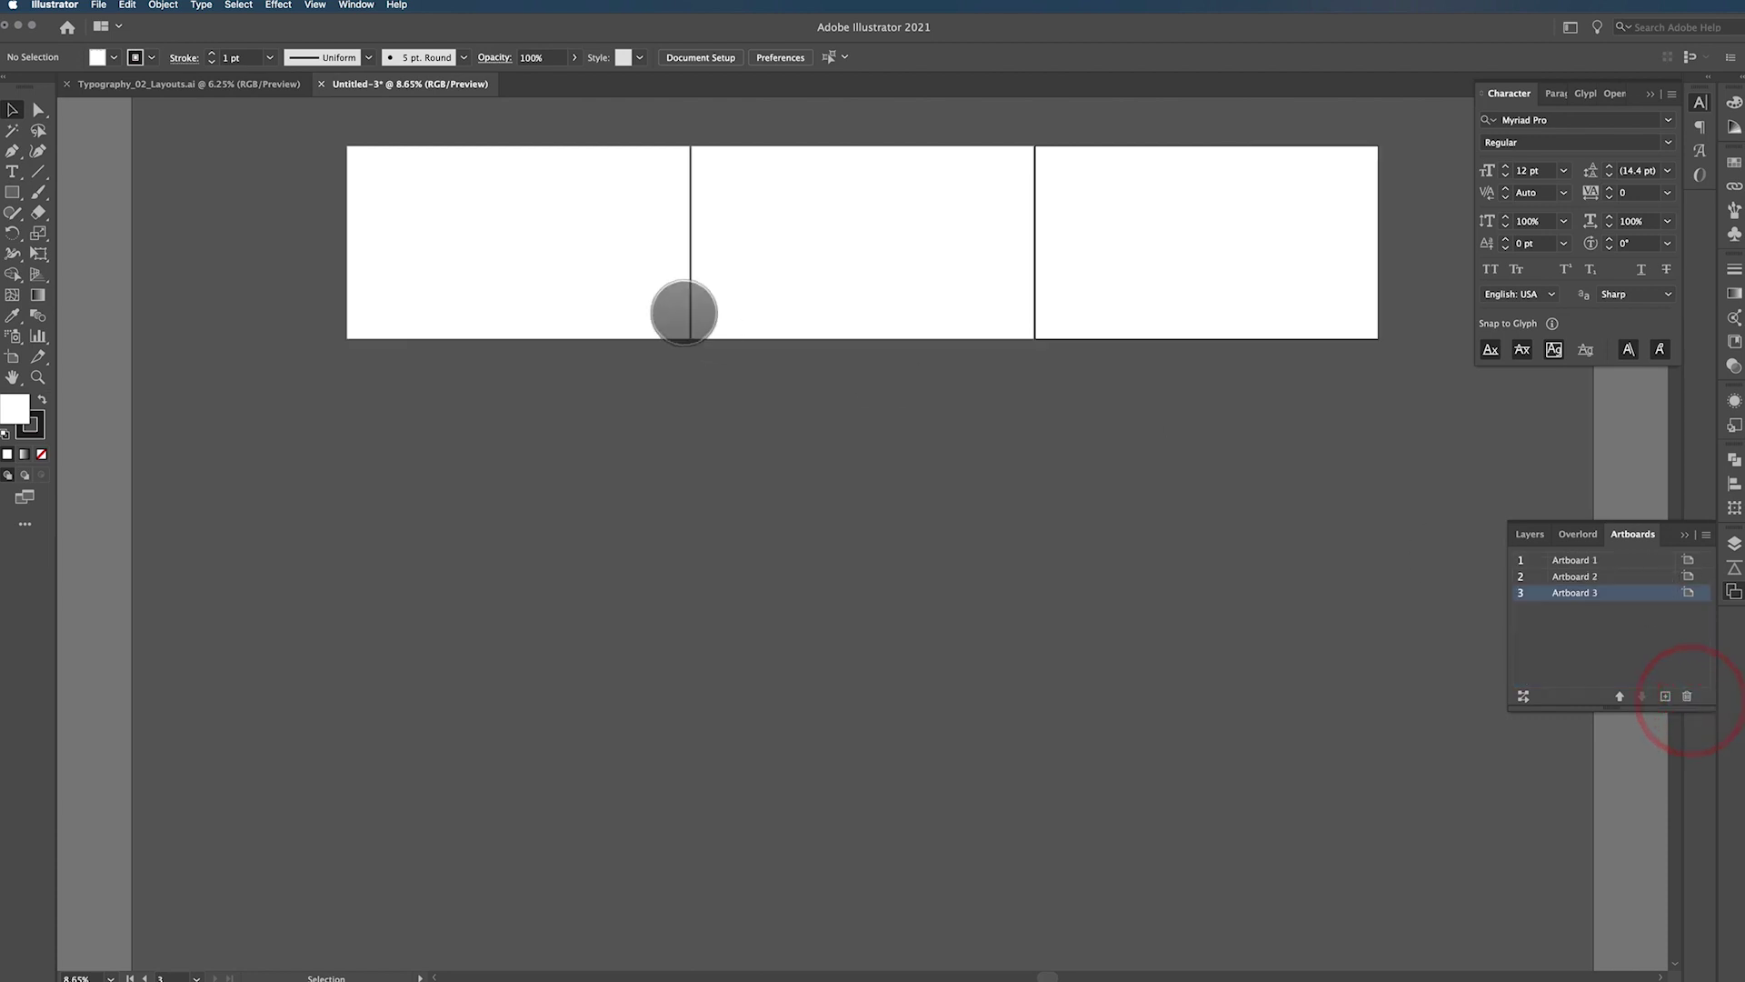
Add the text hey on the first artboard and scale it up large
scroll(697, 391, up, 3)
click(714, 471)
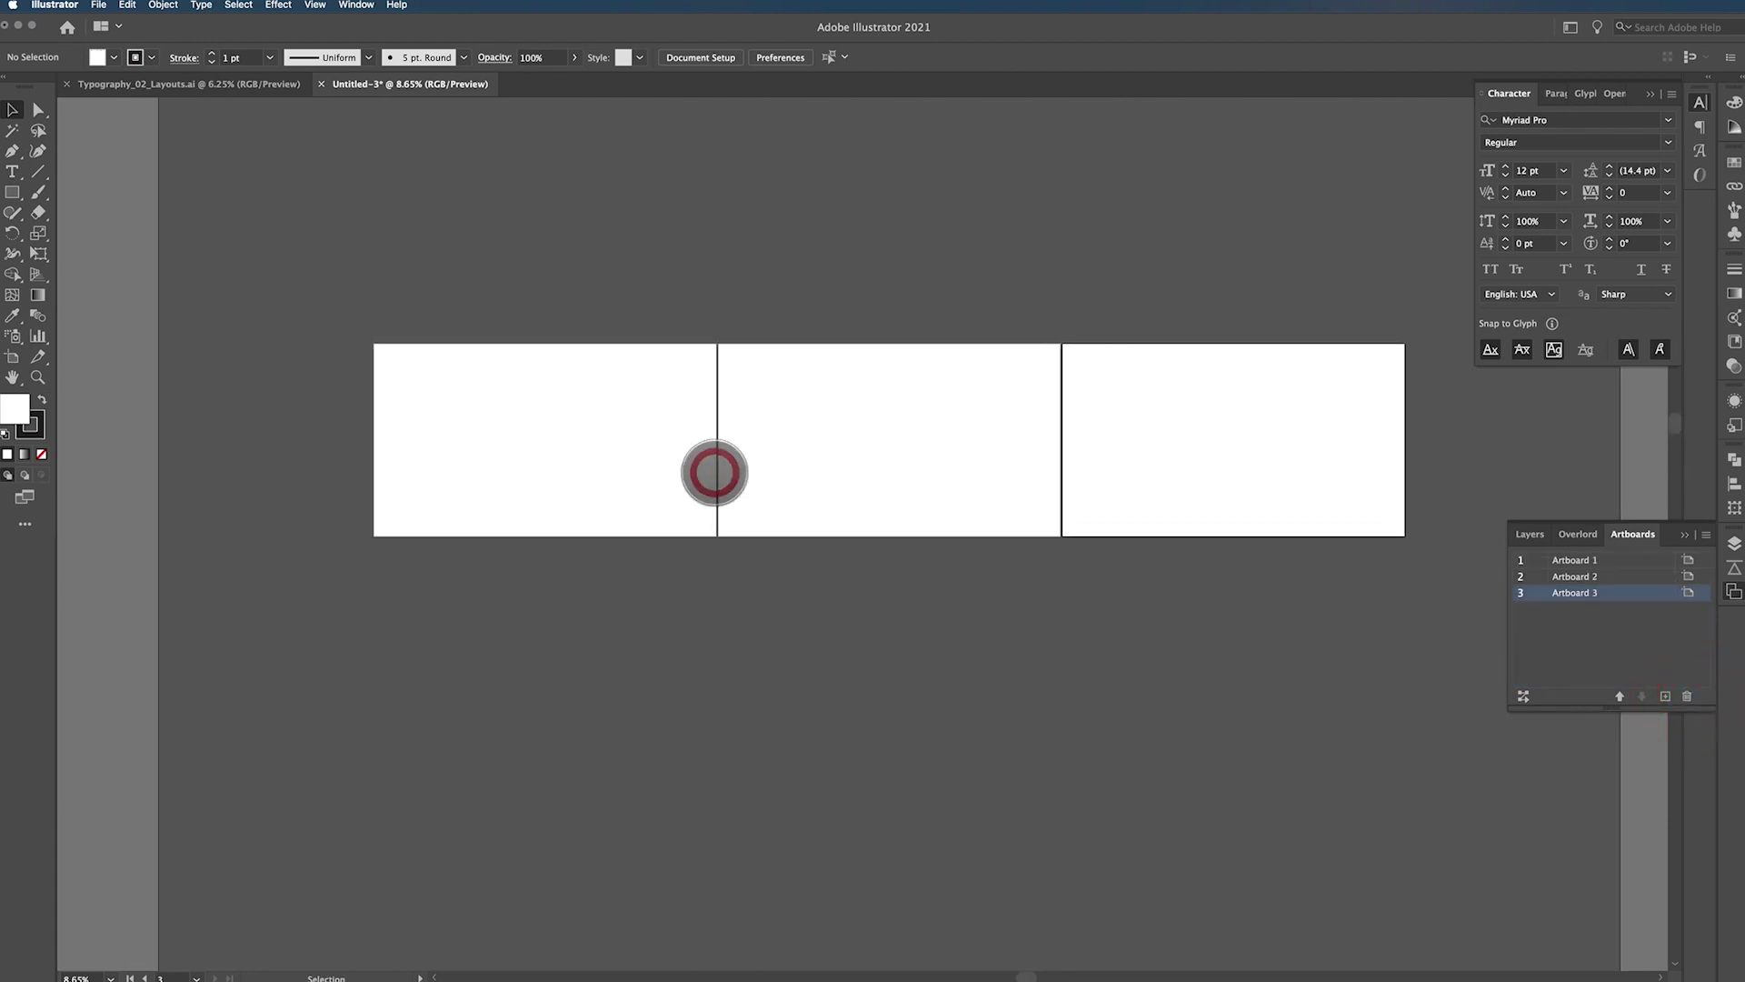
key(super+equal)
key(super+equal)
key(super+equal)
drag(670, 472, 1567, 561)
key(t)
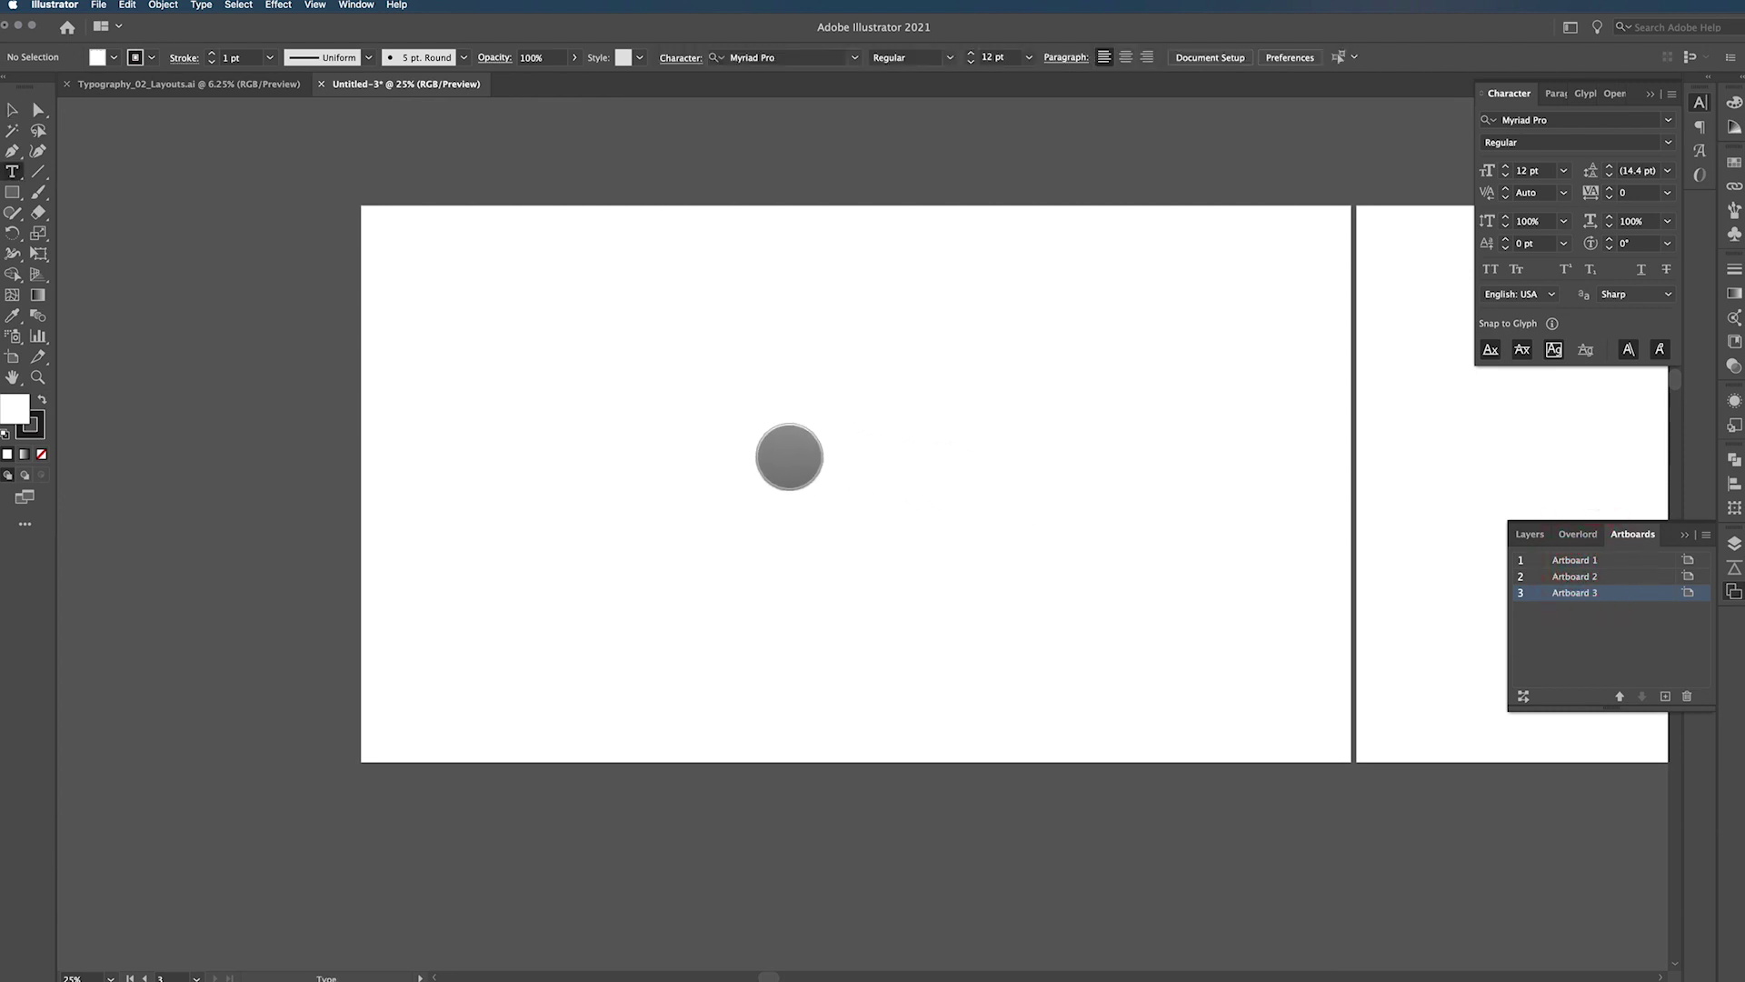
click(789, 457)
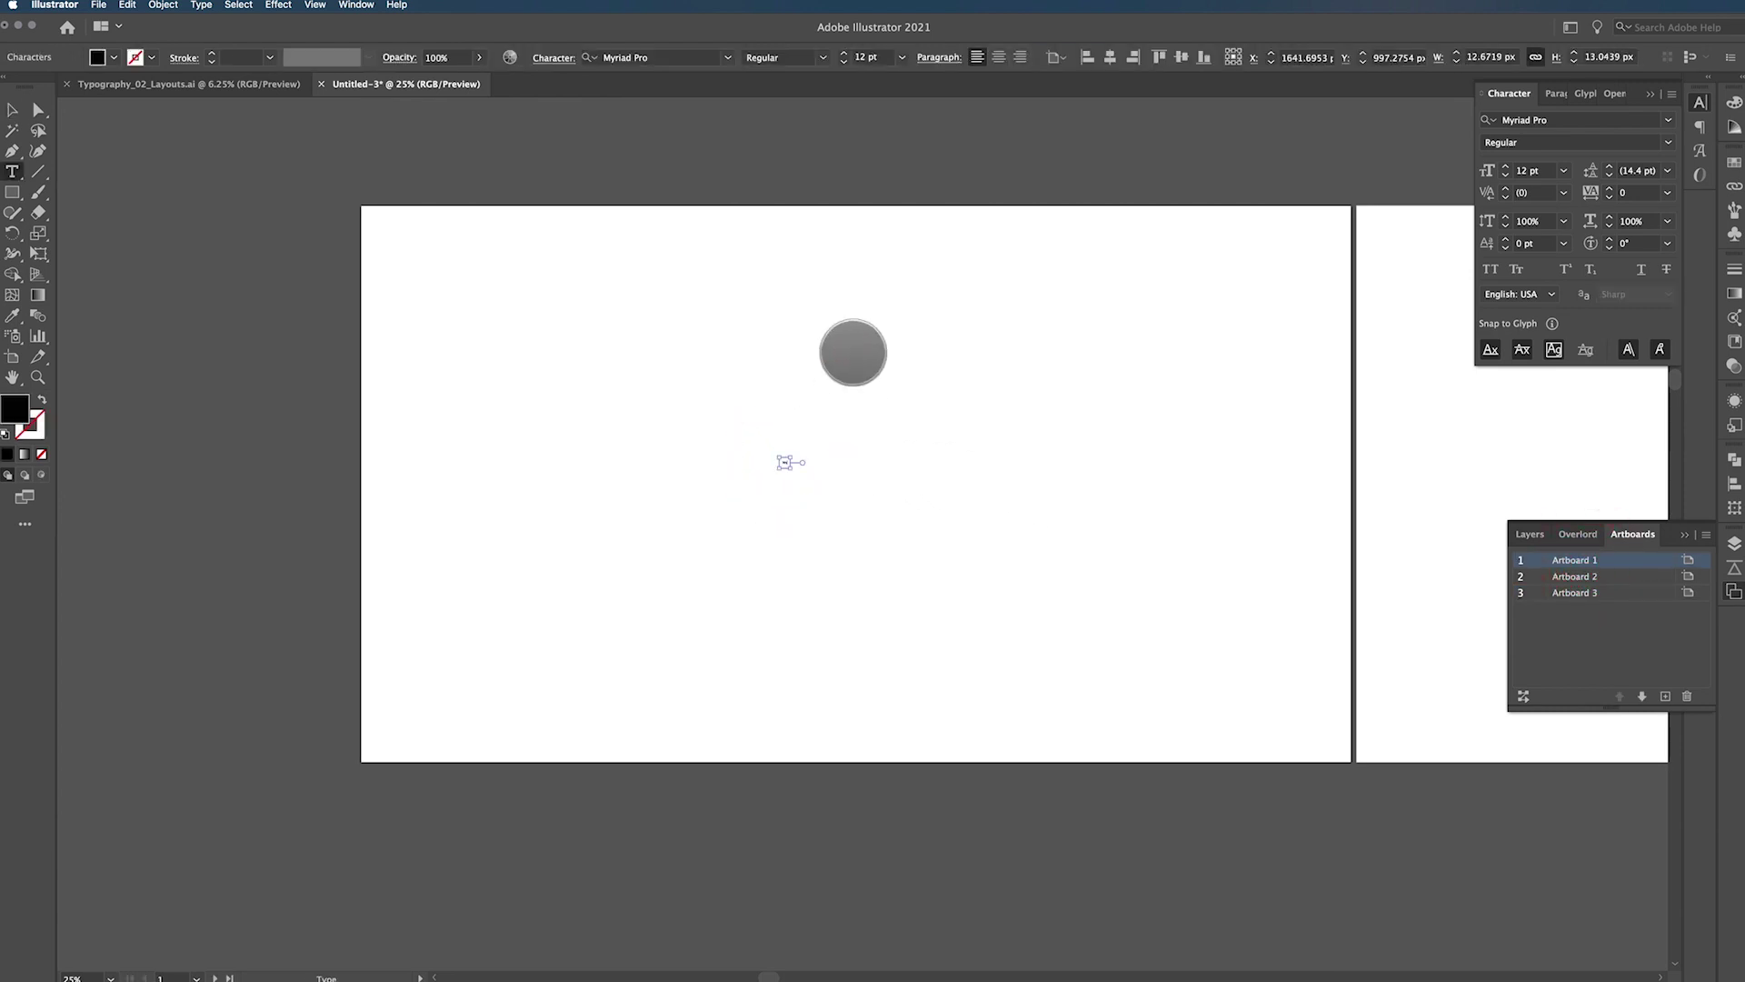
key(Escape)
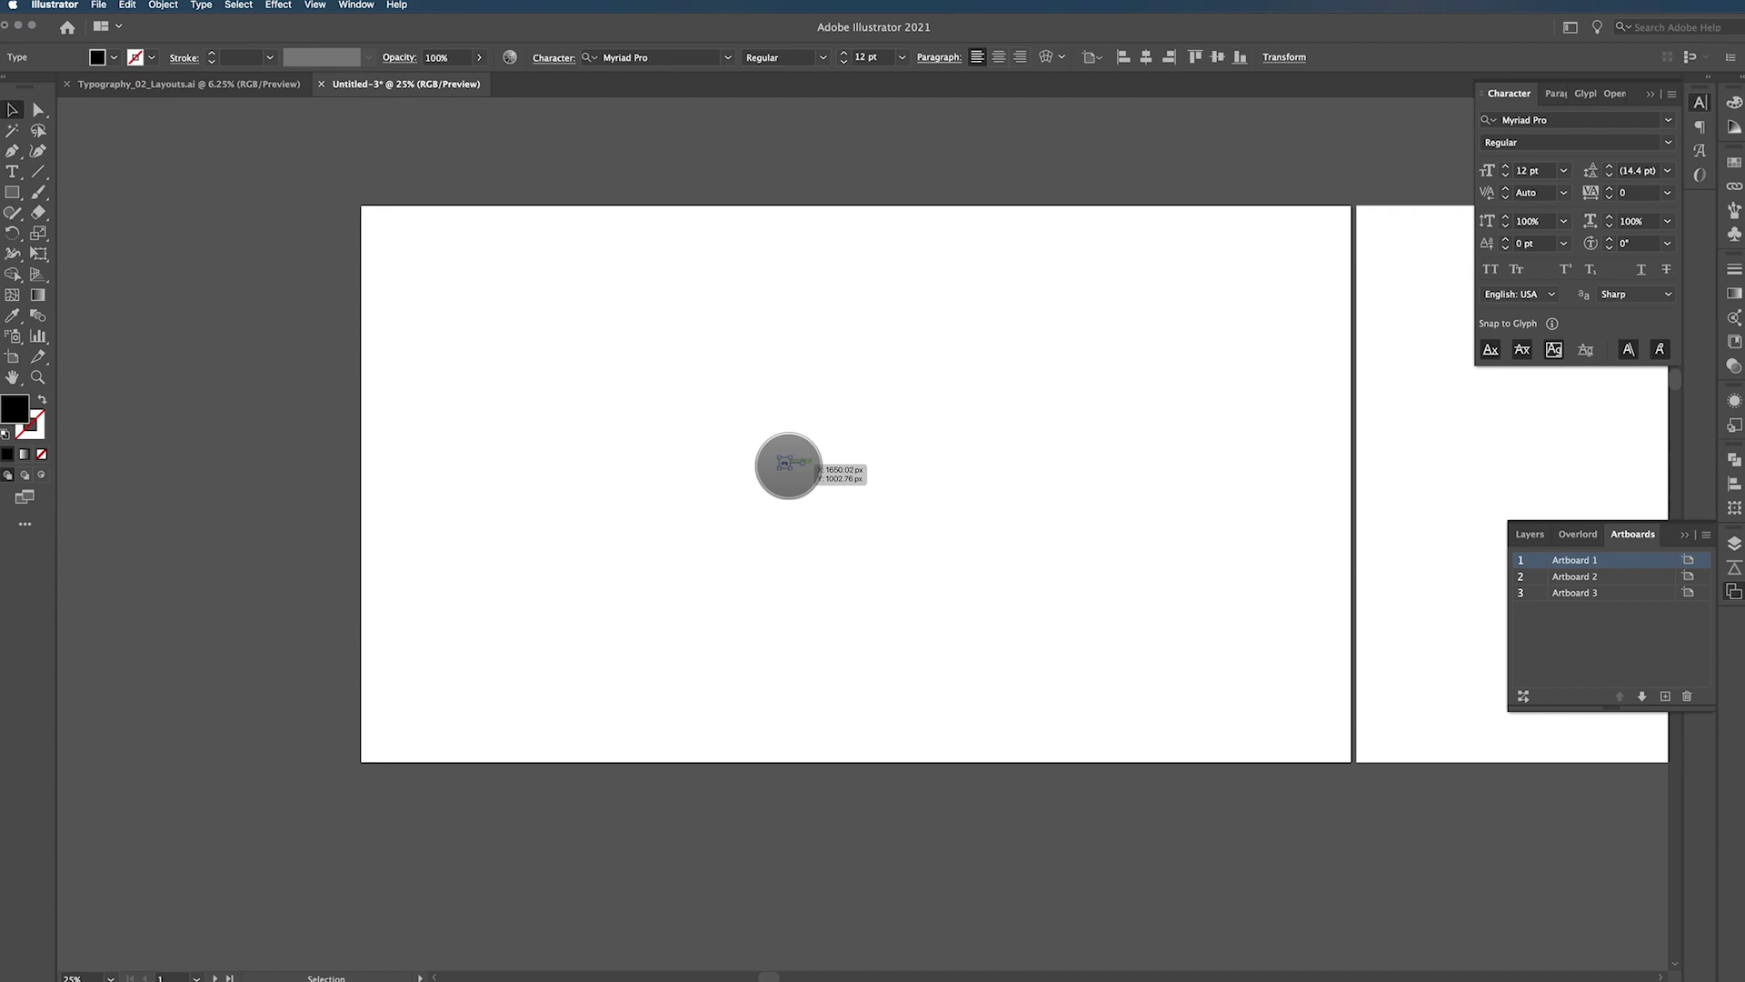
drag(788, 465, 1423, 782)
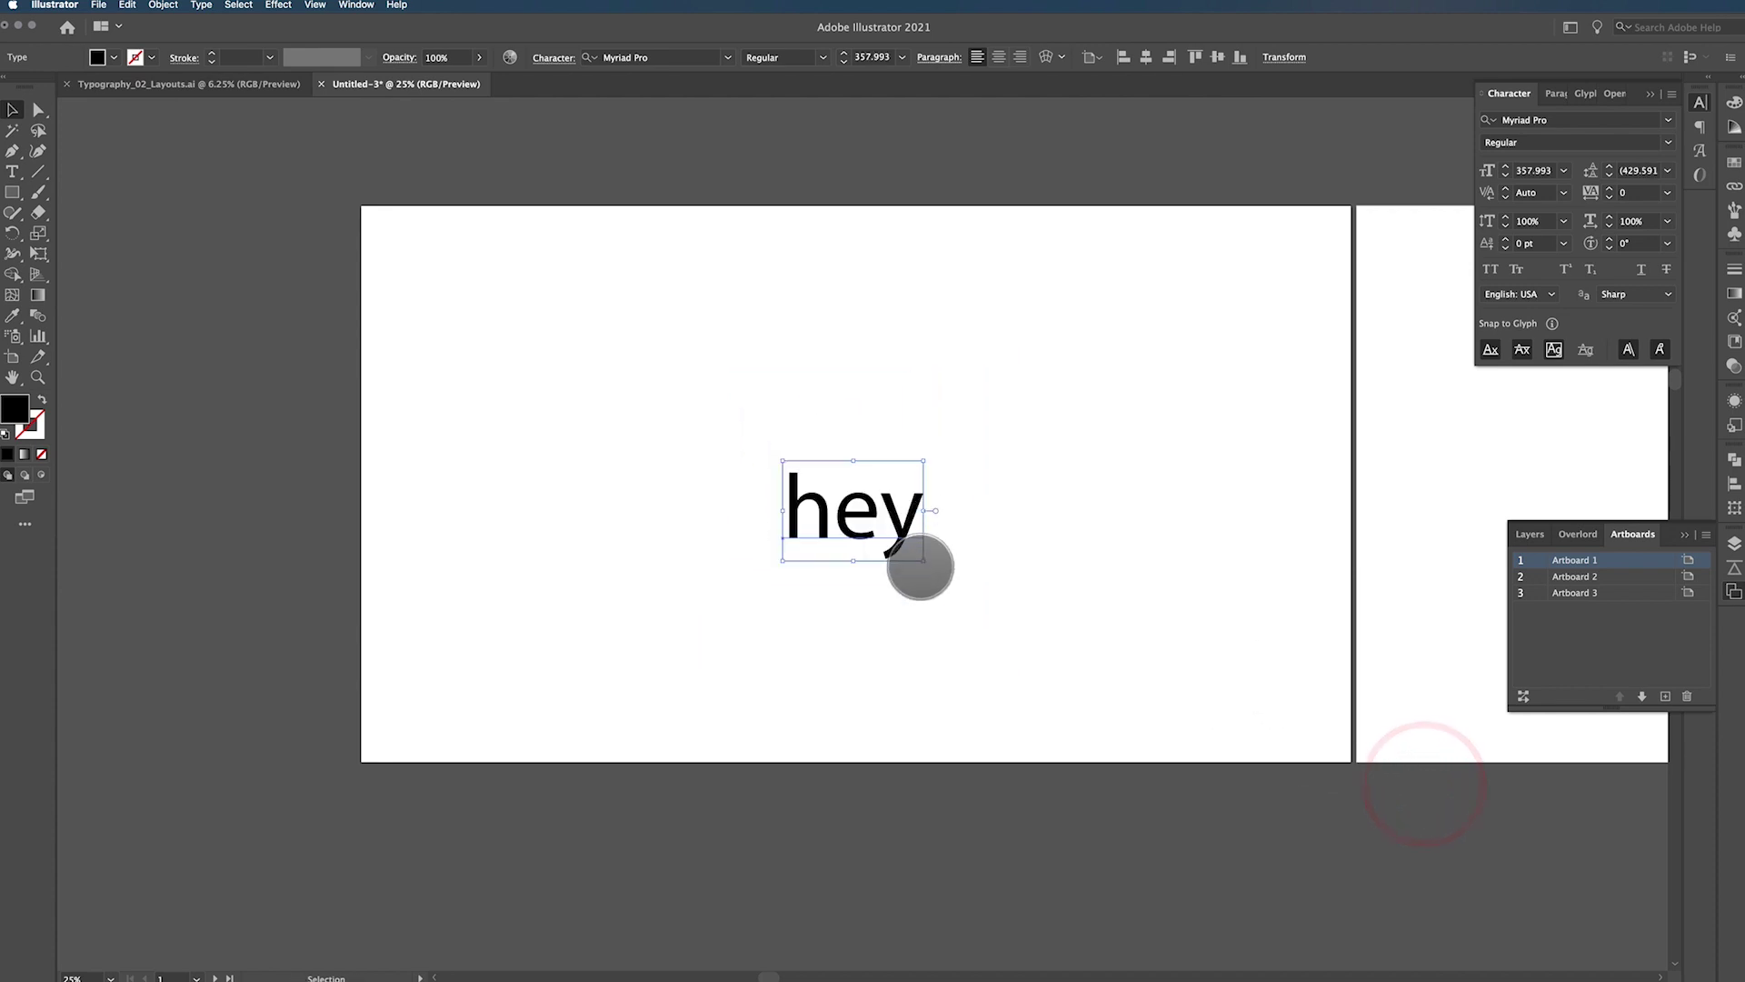
drag(920, 553, 1289, 744)
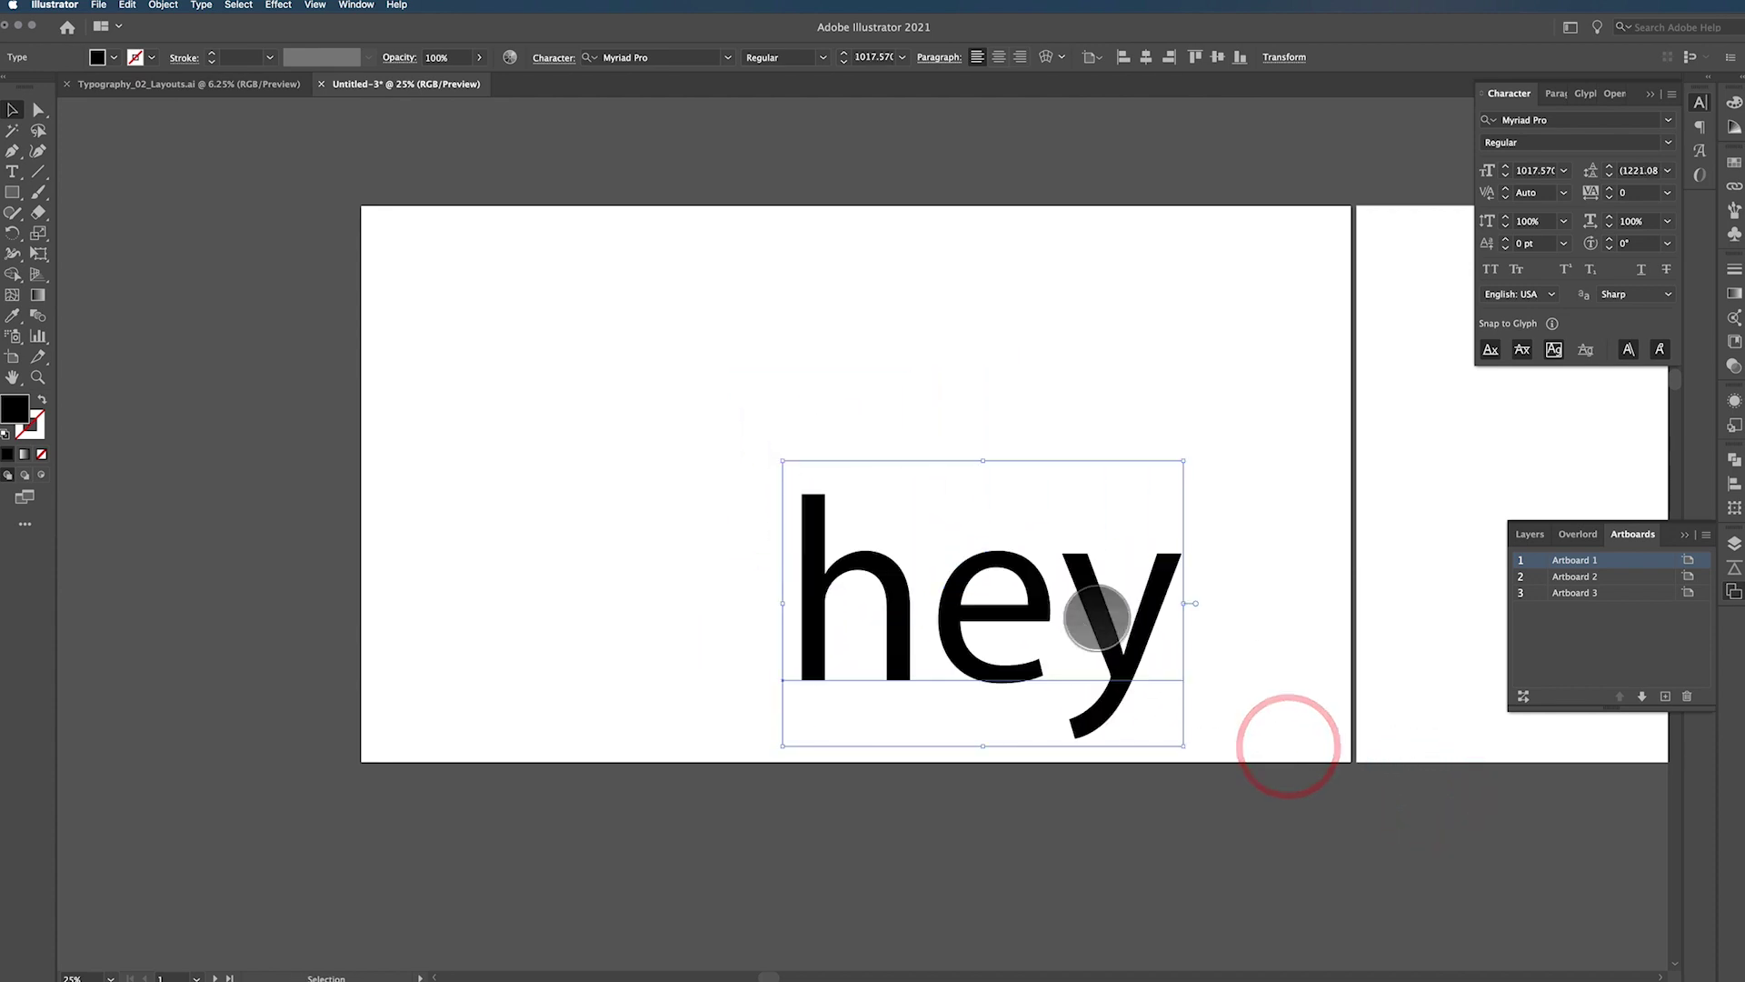
drag(1097, 618, 974, 480)
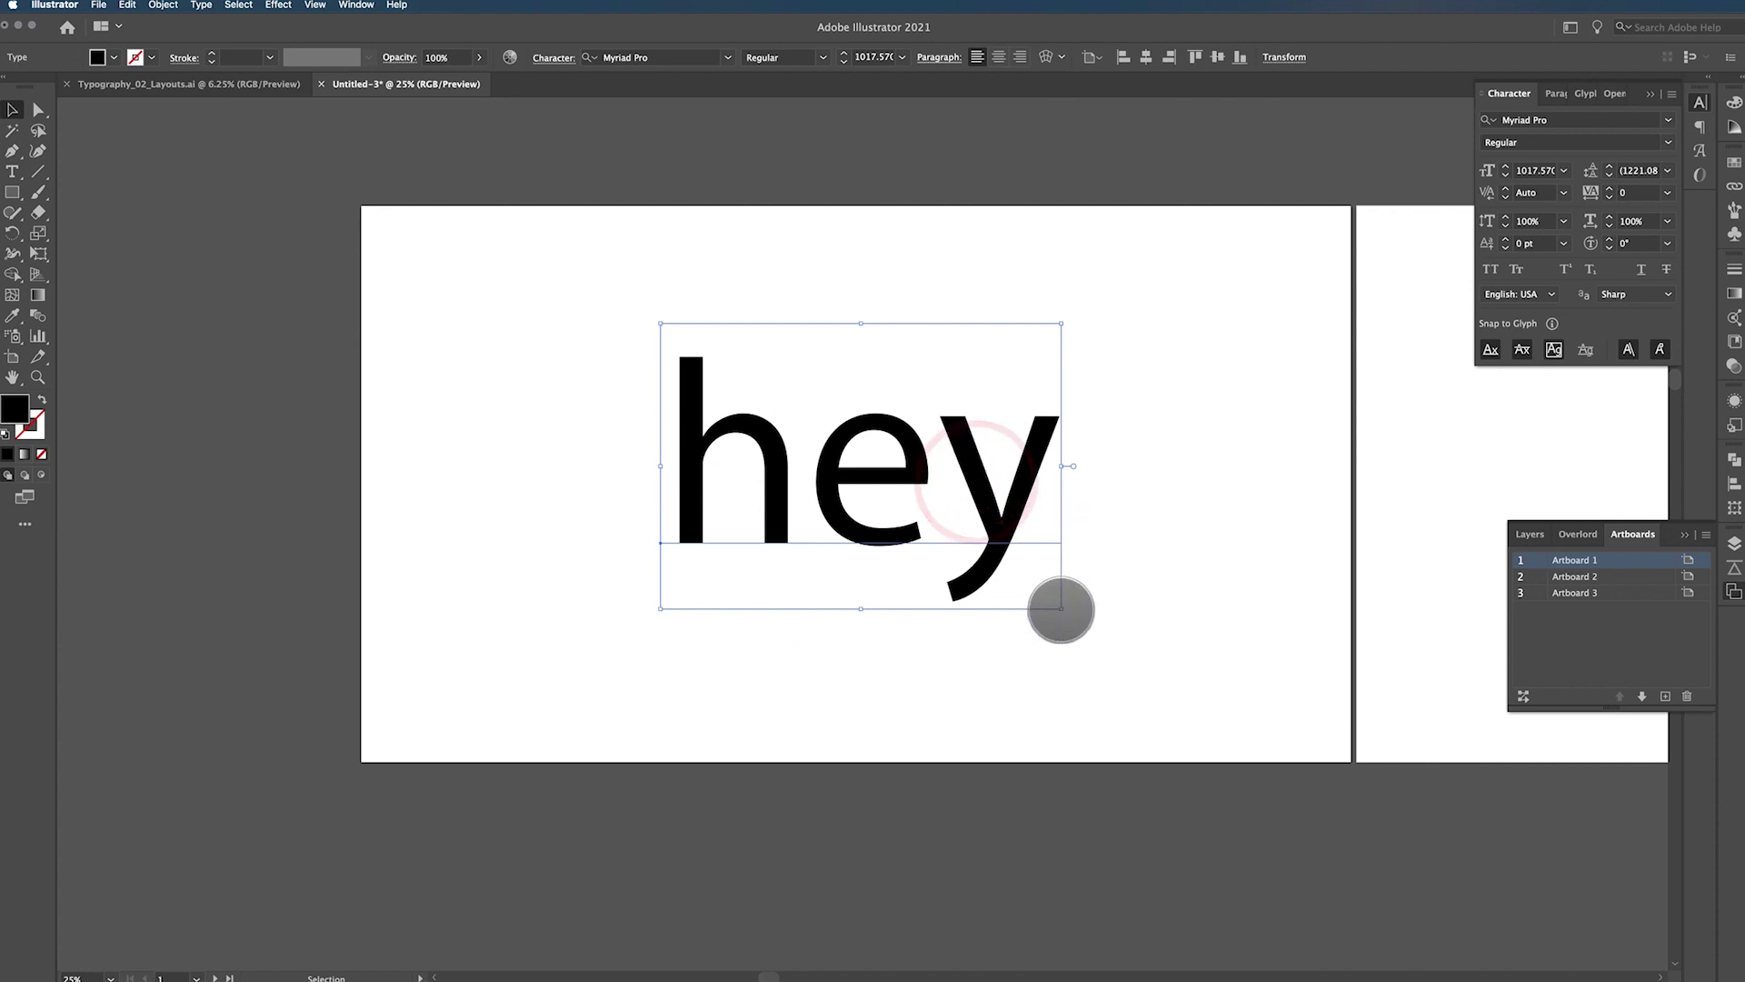
drag(1060, 609, 990, 558)
drag(912, 429, 956, 464)
Centre hey on the artboard and set it in DIN 1451 Std Engschrift
click(999, 57)
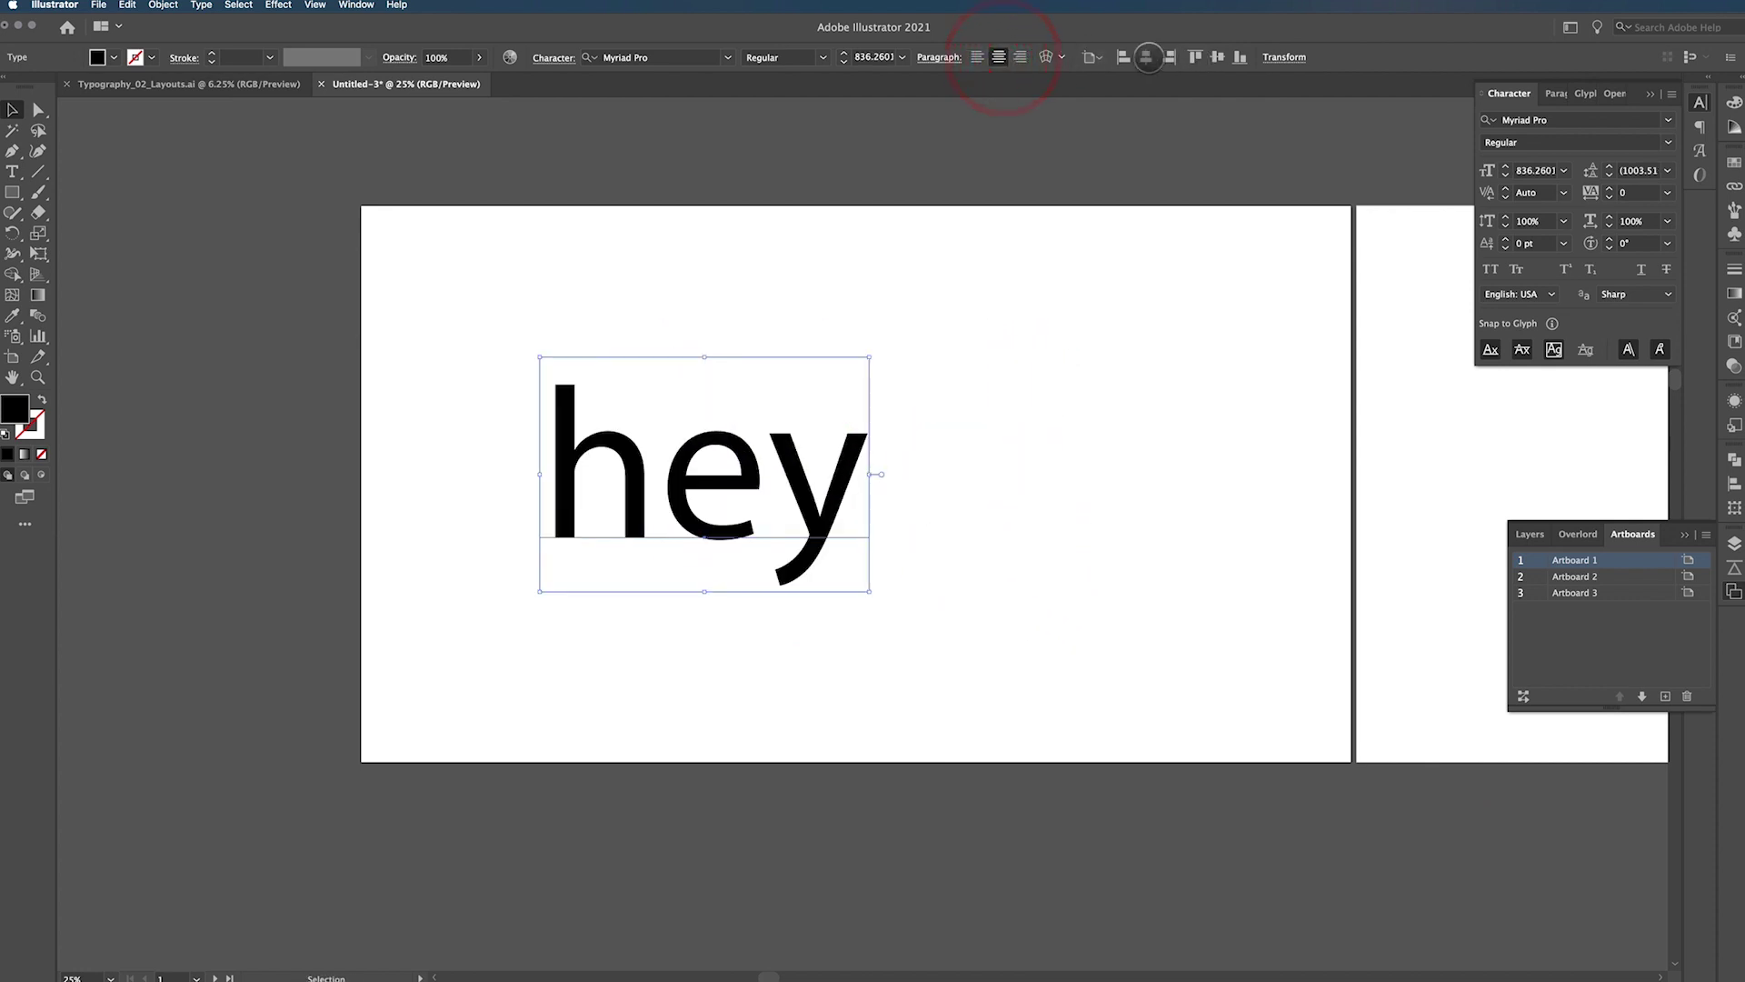
click(1147, 56)
click(1217, 56)
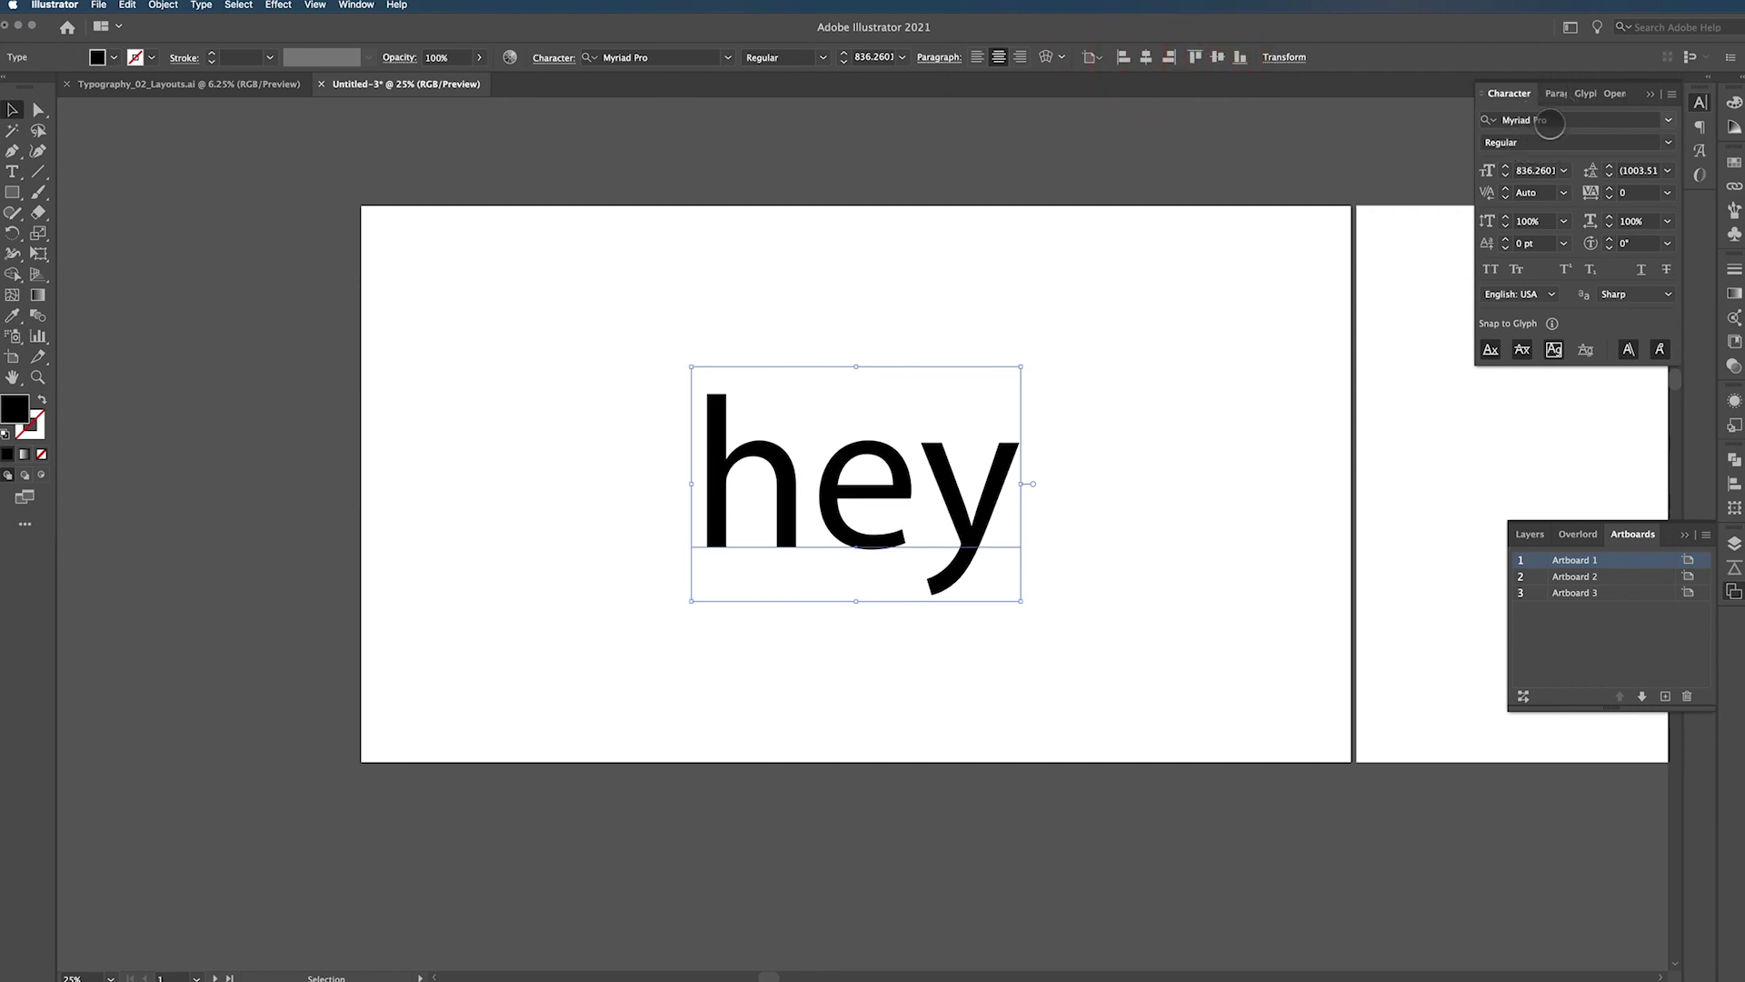
click(1545, 122)
text(din)
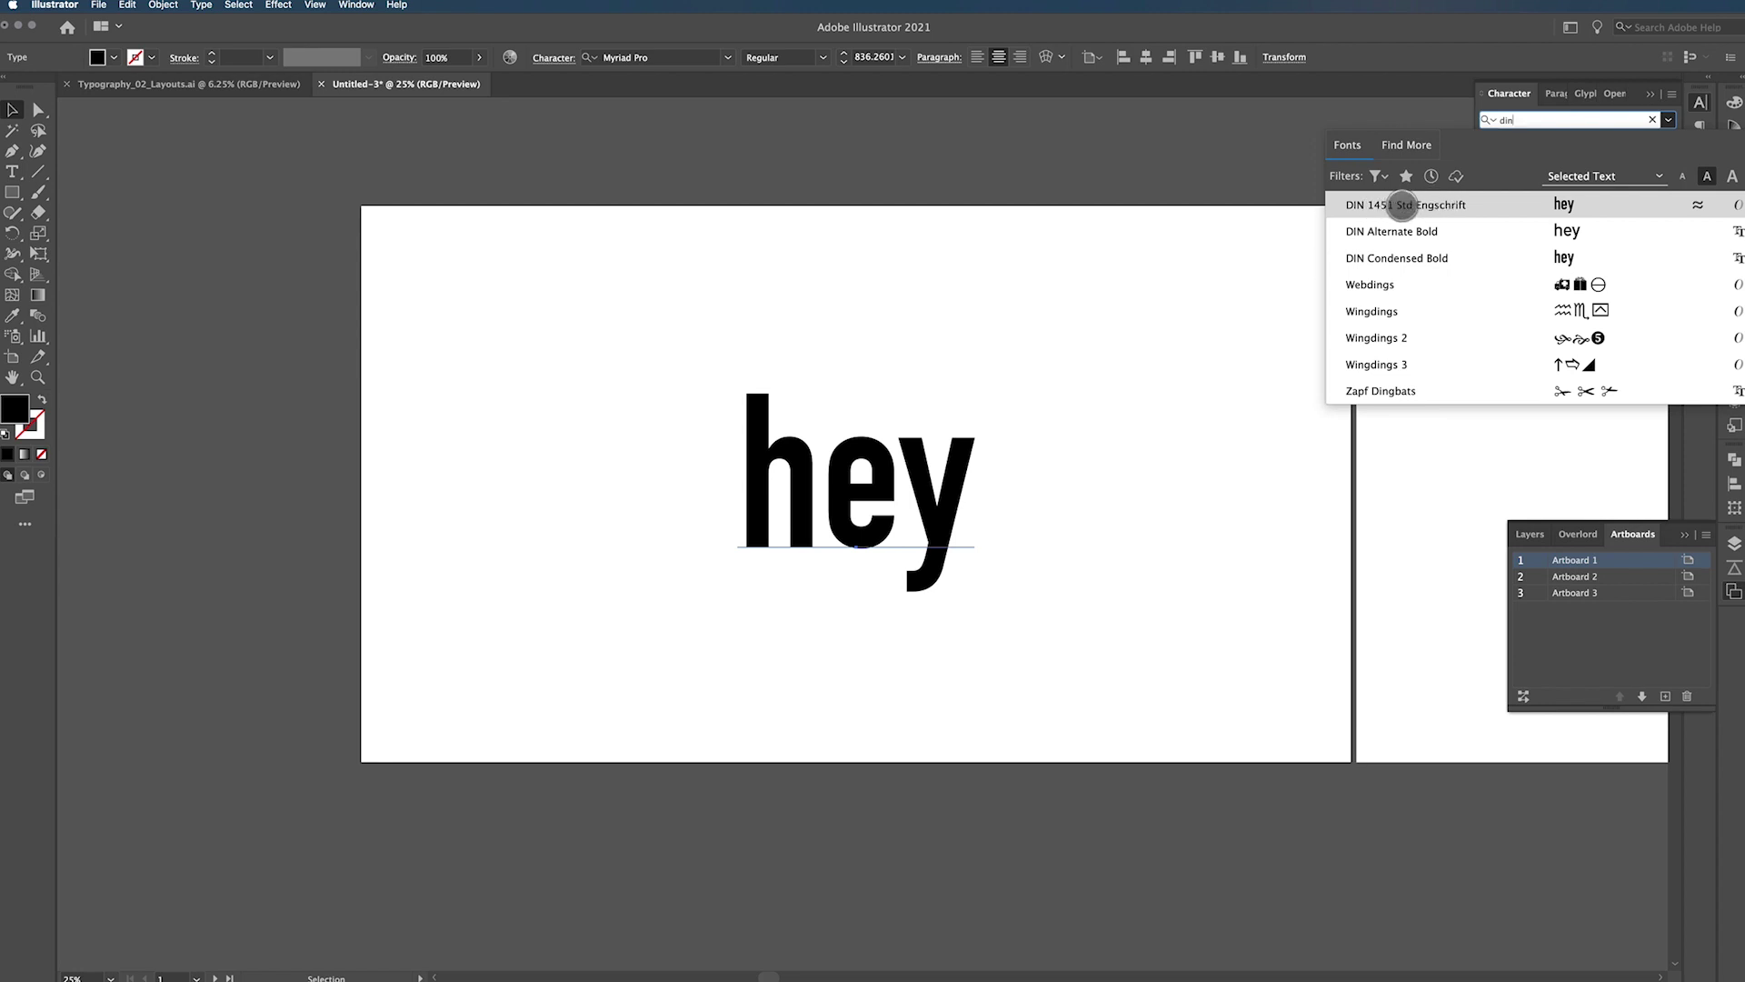
click(1417, 206)
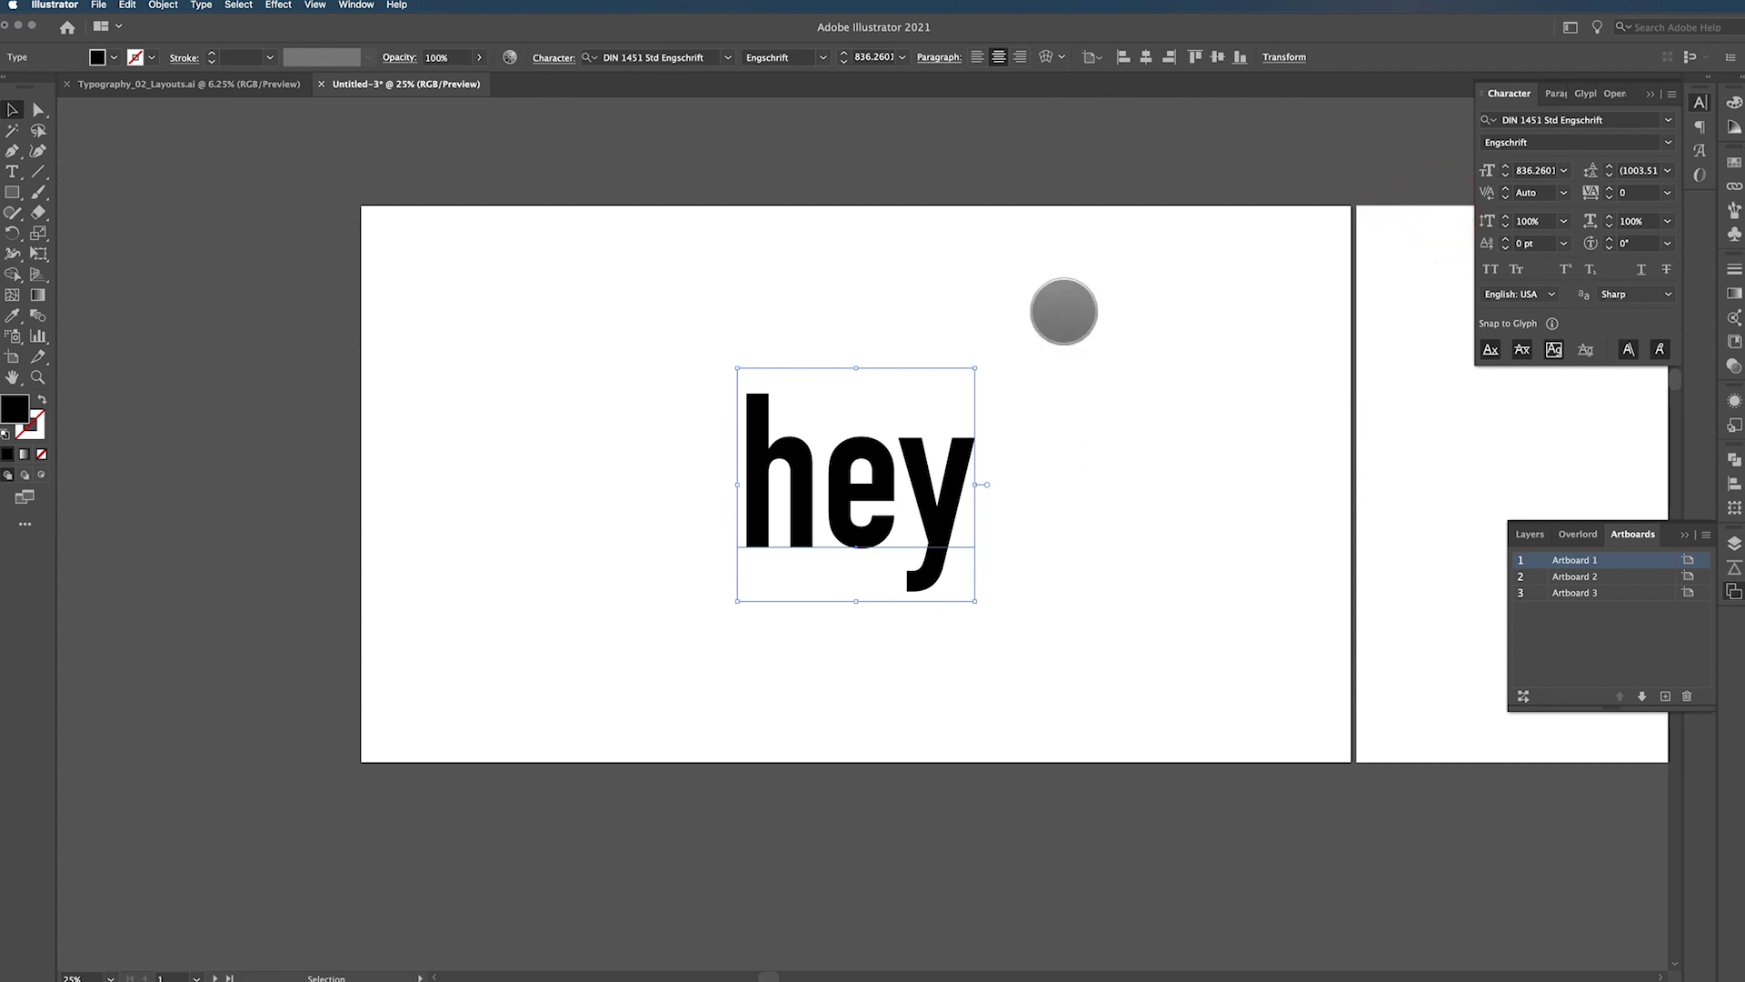
Deselect the text and bring up the Overlord panel
click(1064, 311)
click(948, 505)
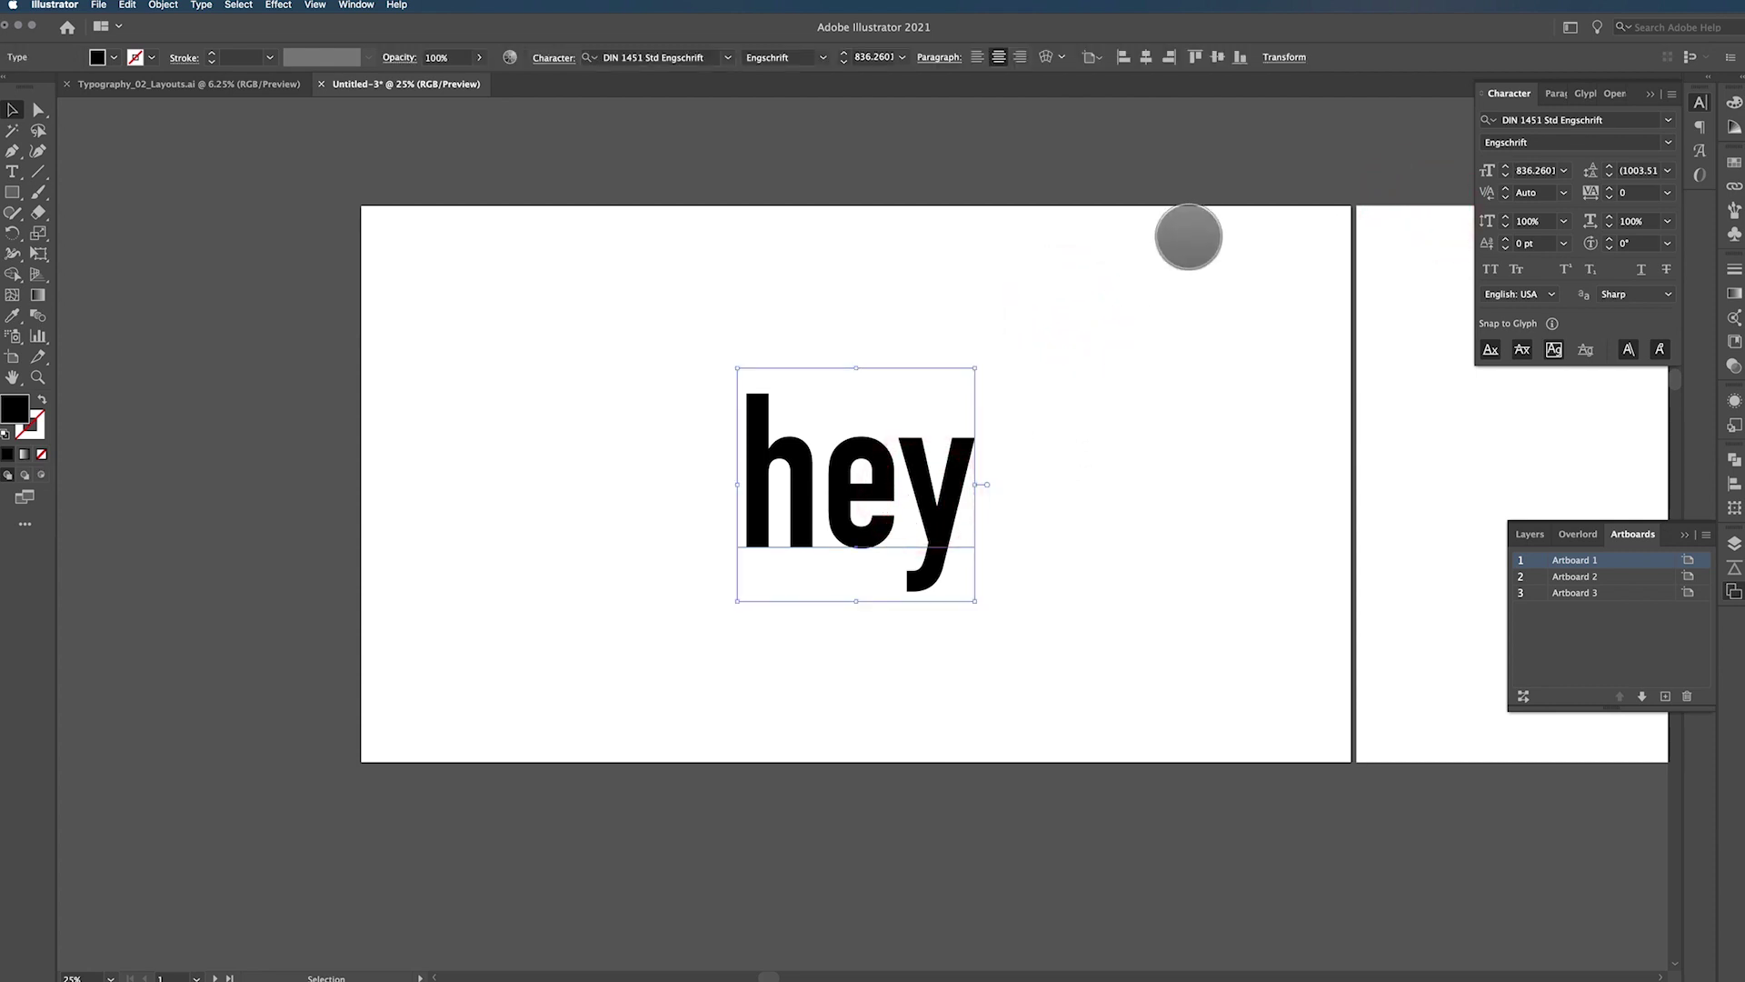
click(1188, 236)
click(1733, 568)
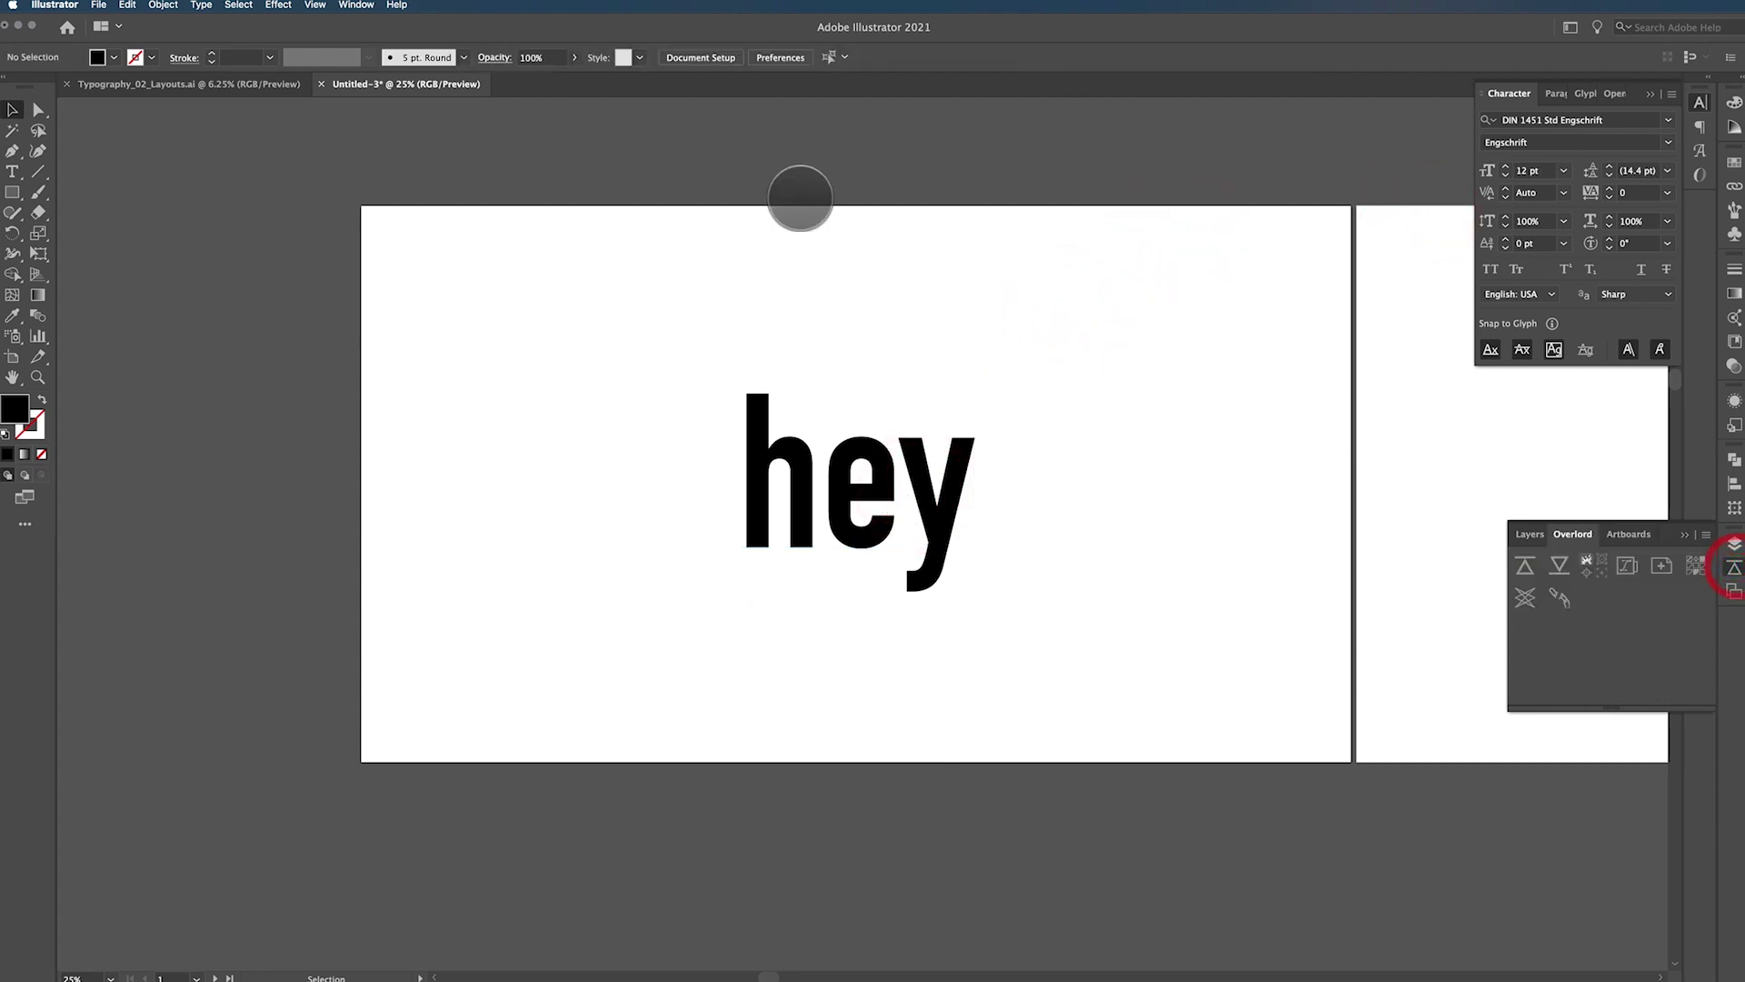
Select the CHOAS word group in Typography_02_Layouts, then return to Untitled-3
click(228, 83)
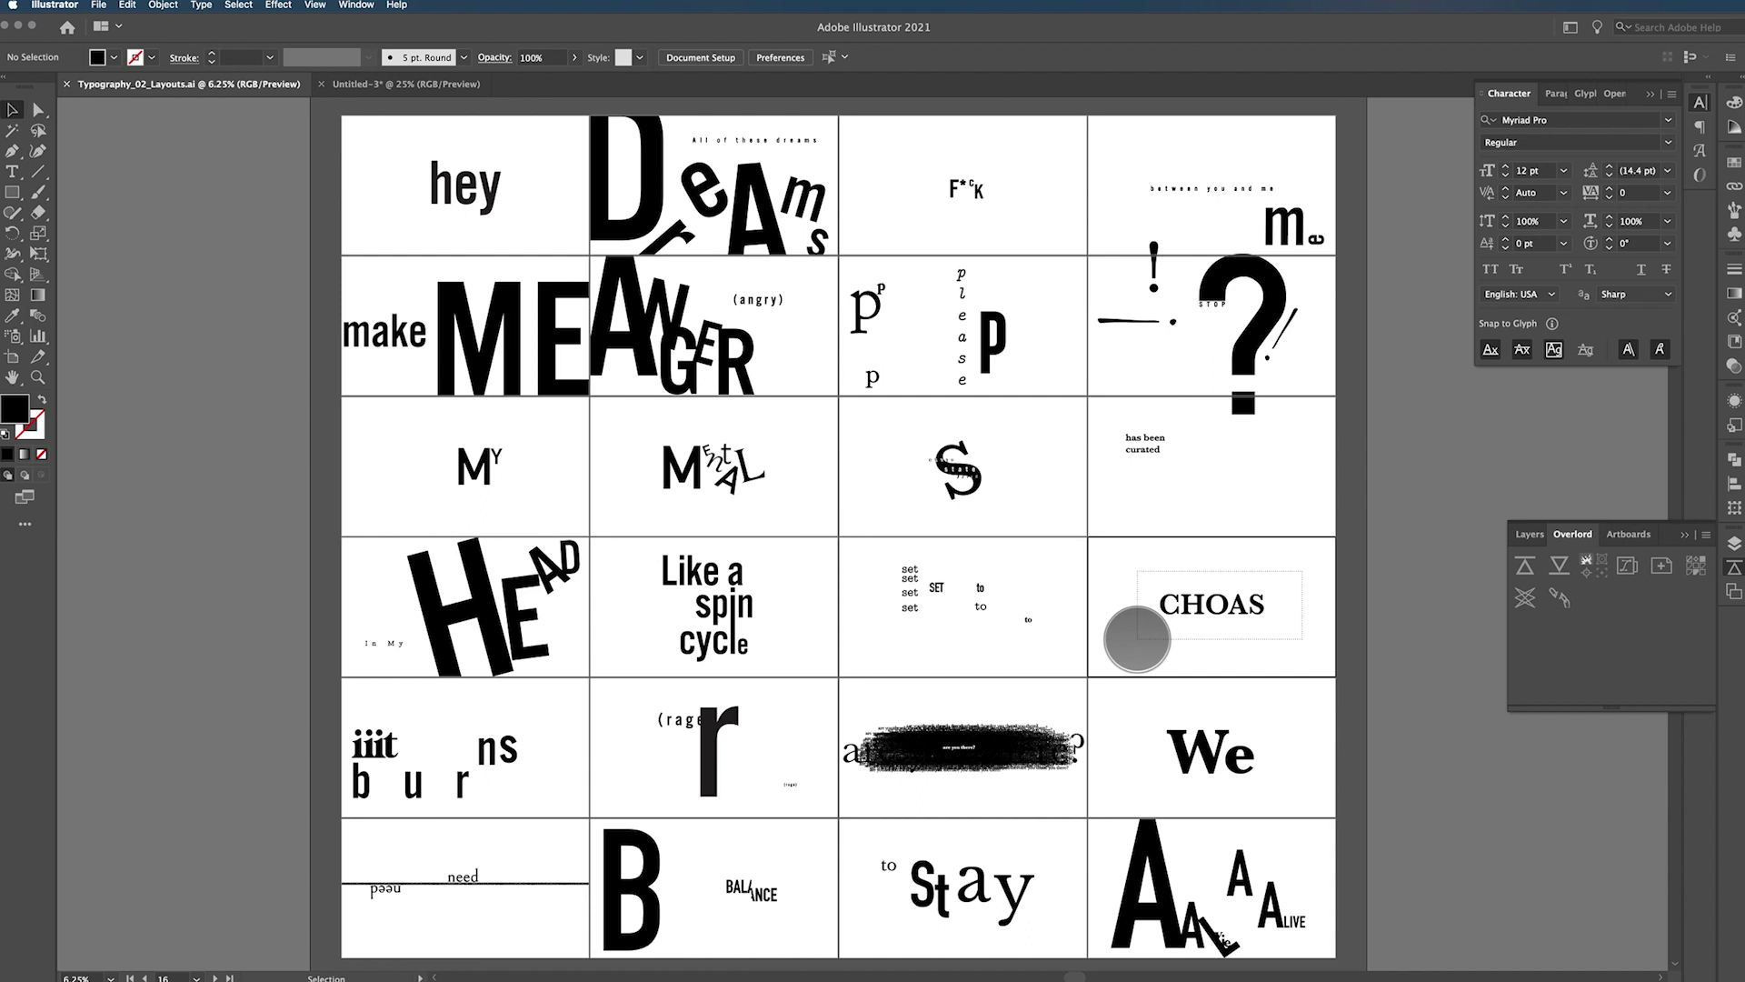
drag(1129, 634, 1301, 596)
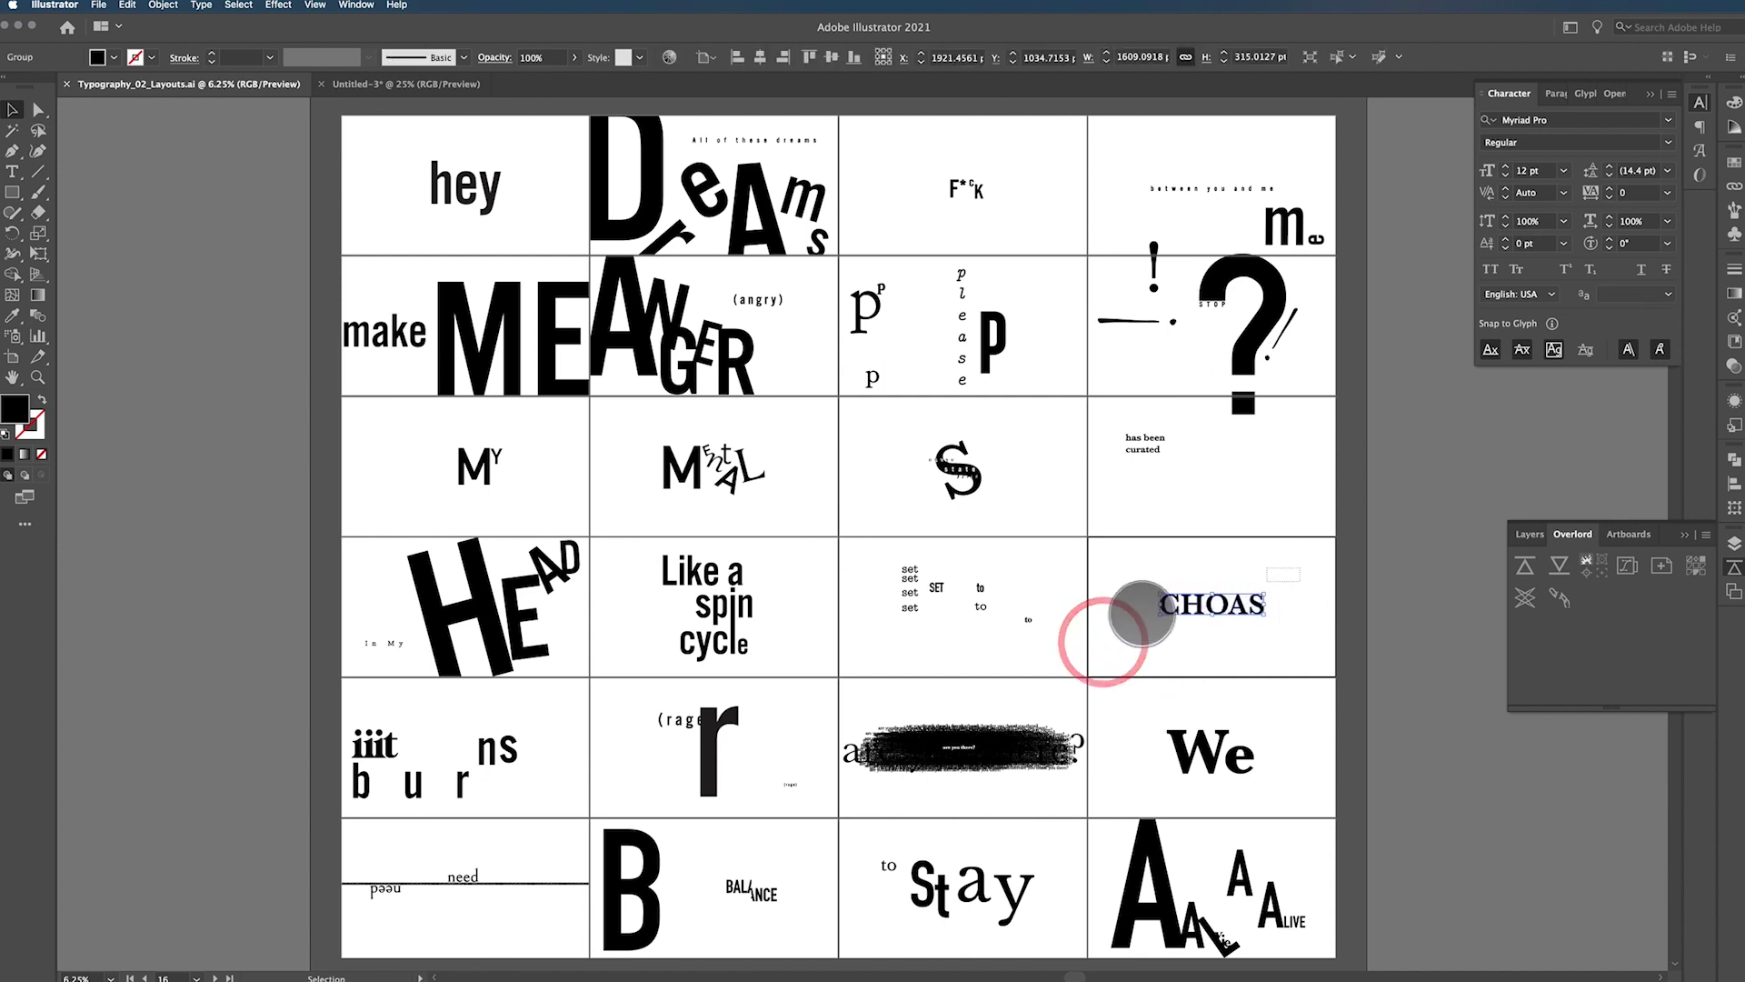
click(410, 88)
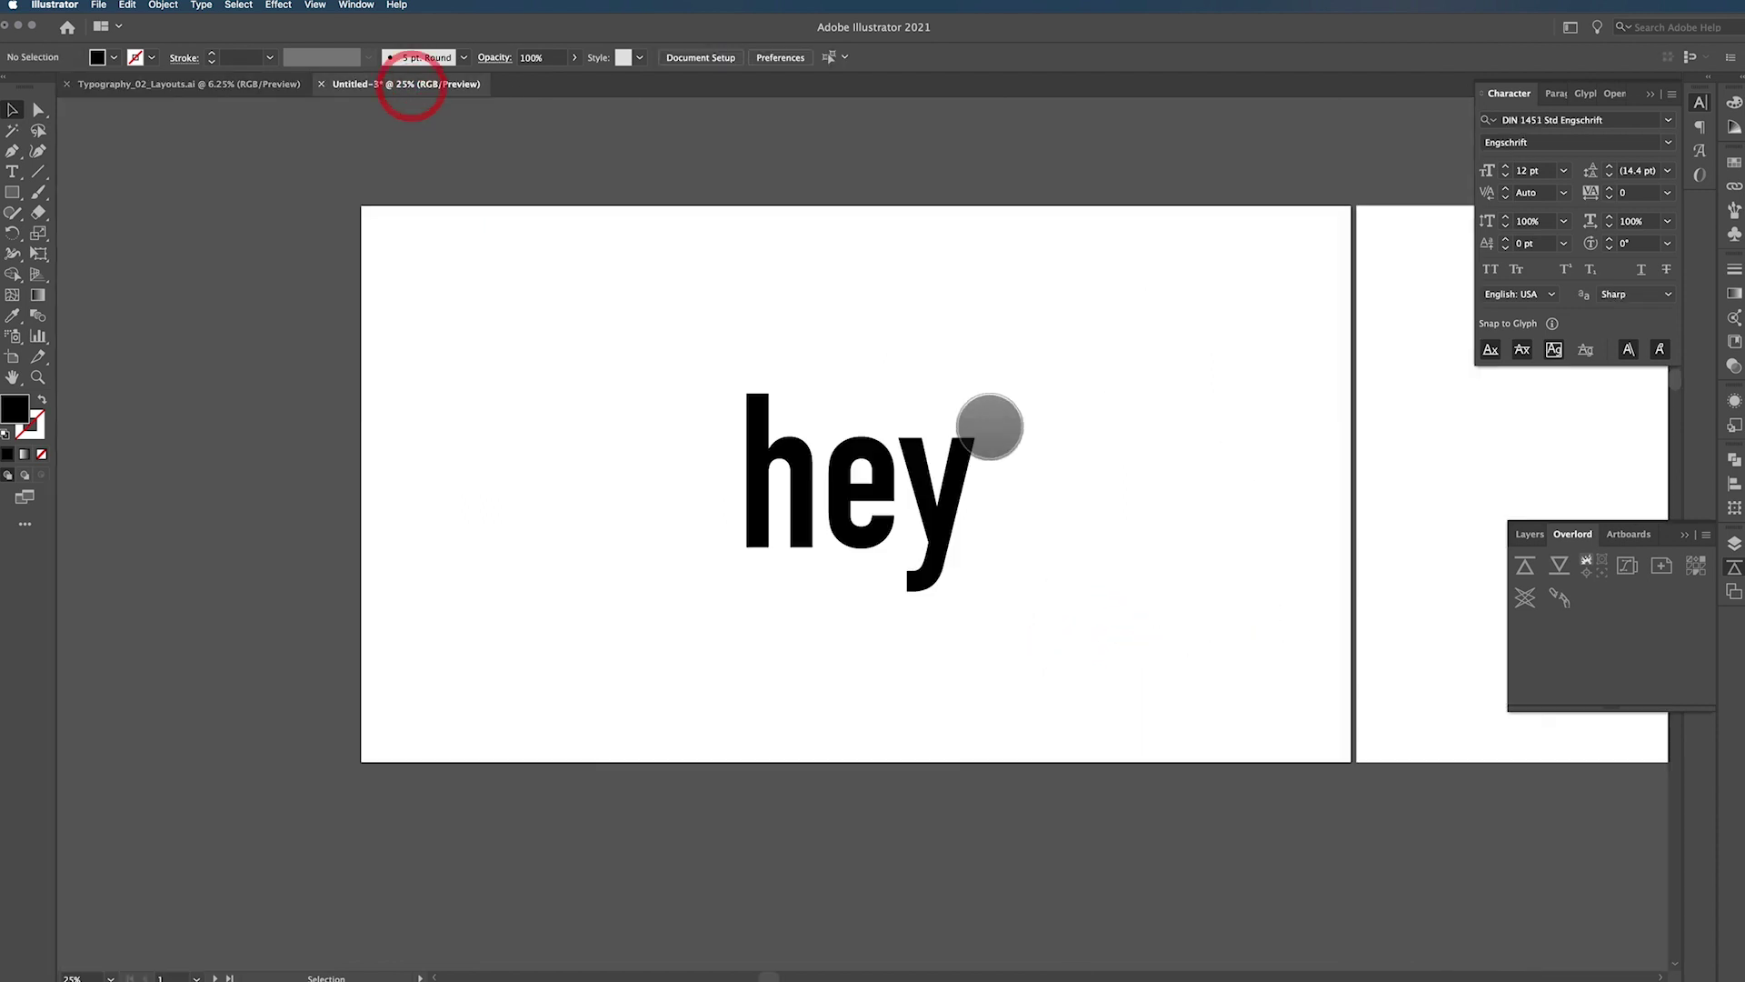
Add the word CHAOS to the empty second artboard and centre it
drag(1092, 375, 455, 340)
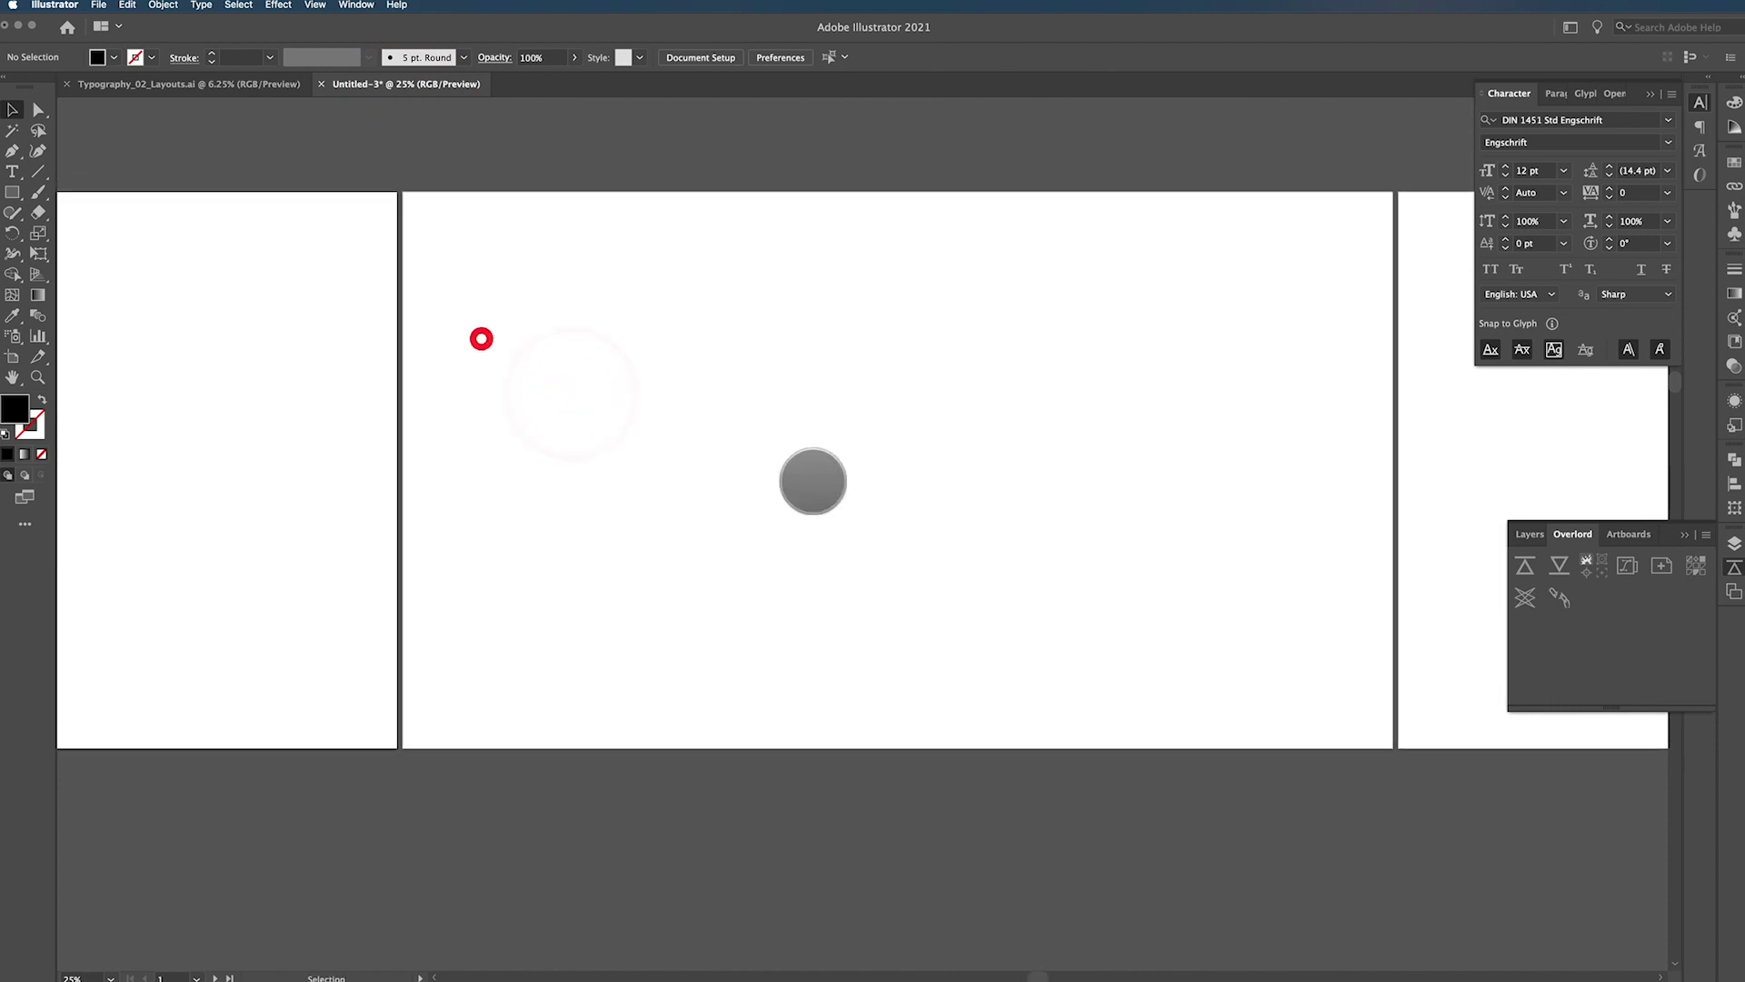
key(t)
click(766, 440)
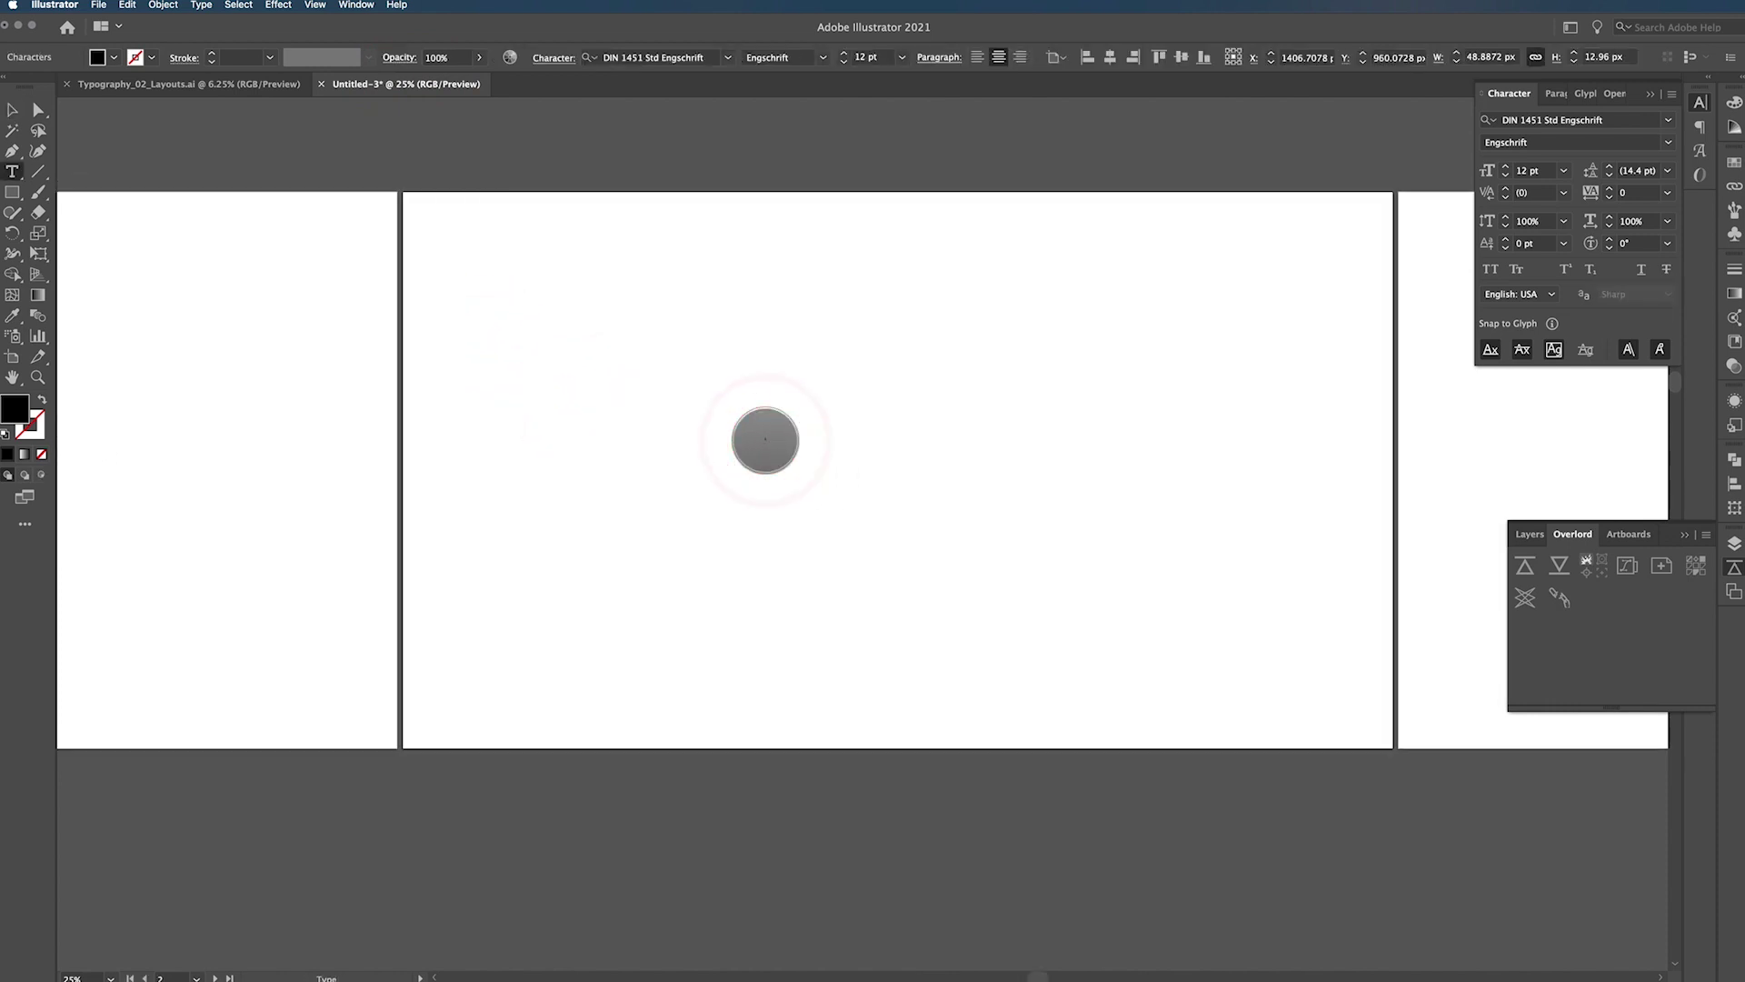
key(Escape)
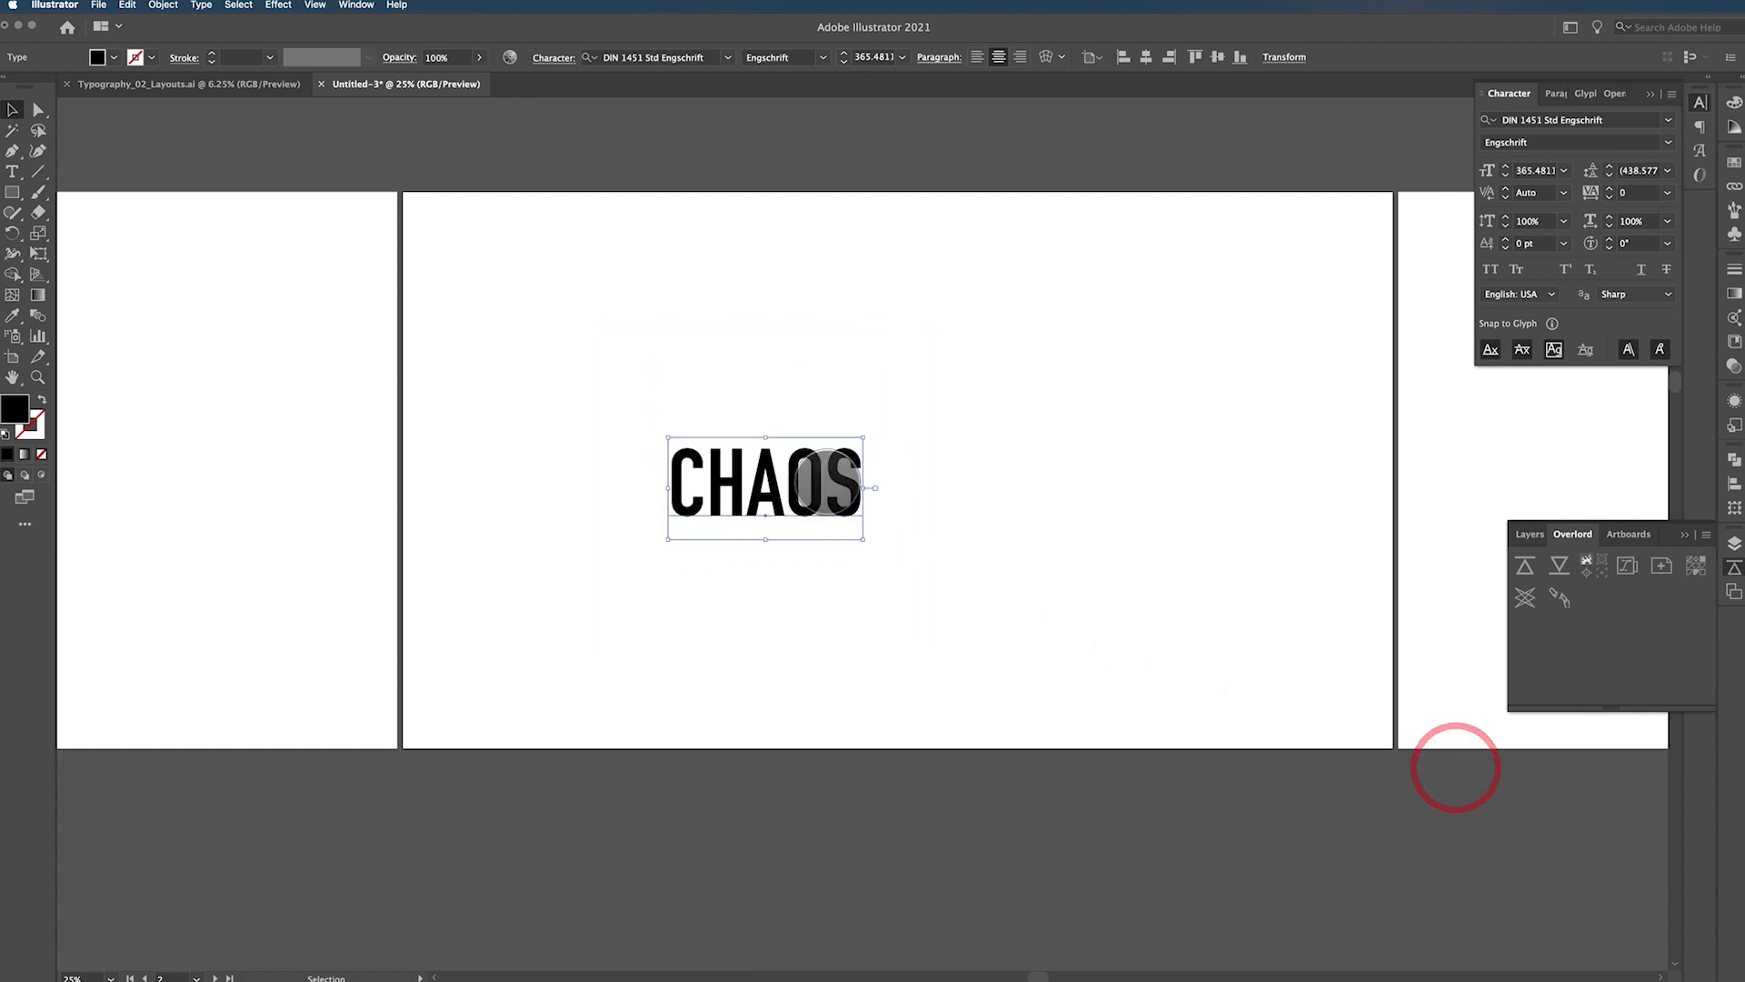
drag(824, 478, 1235, 695)
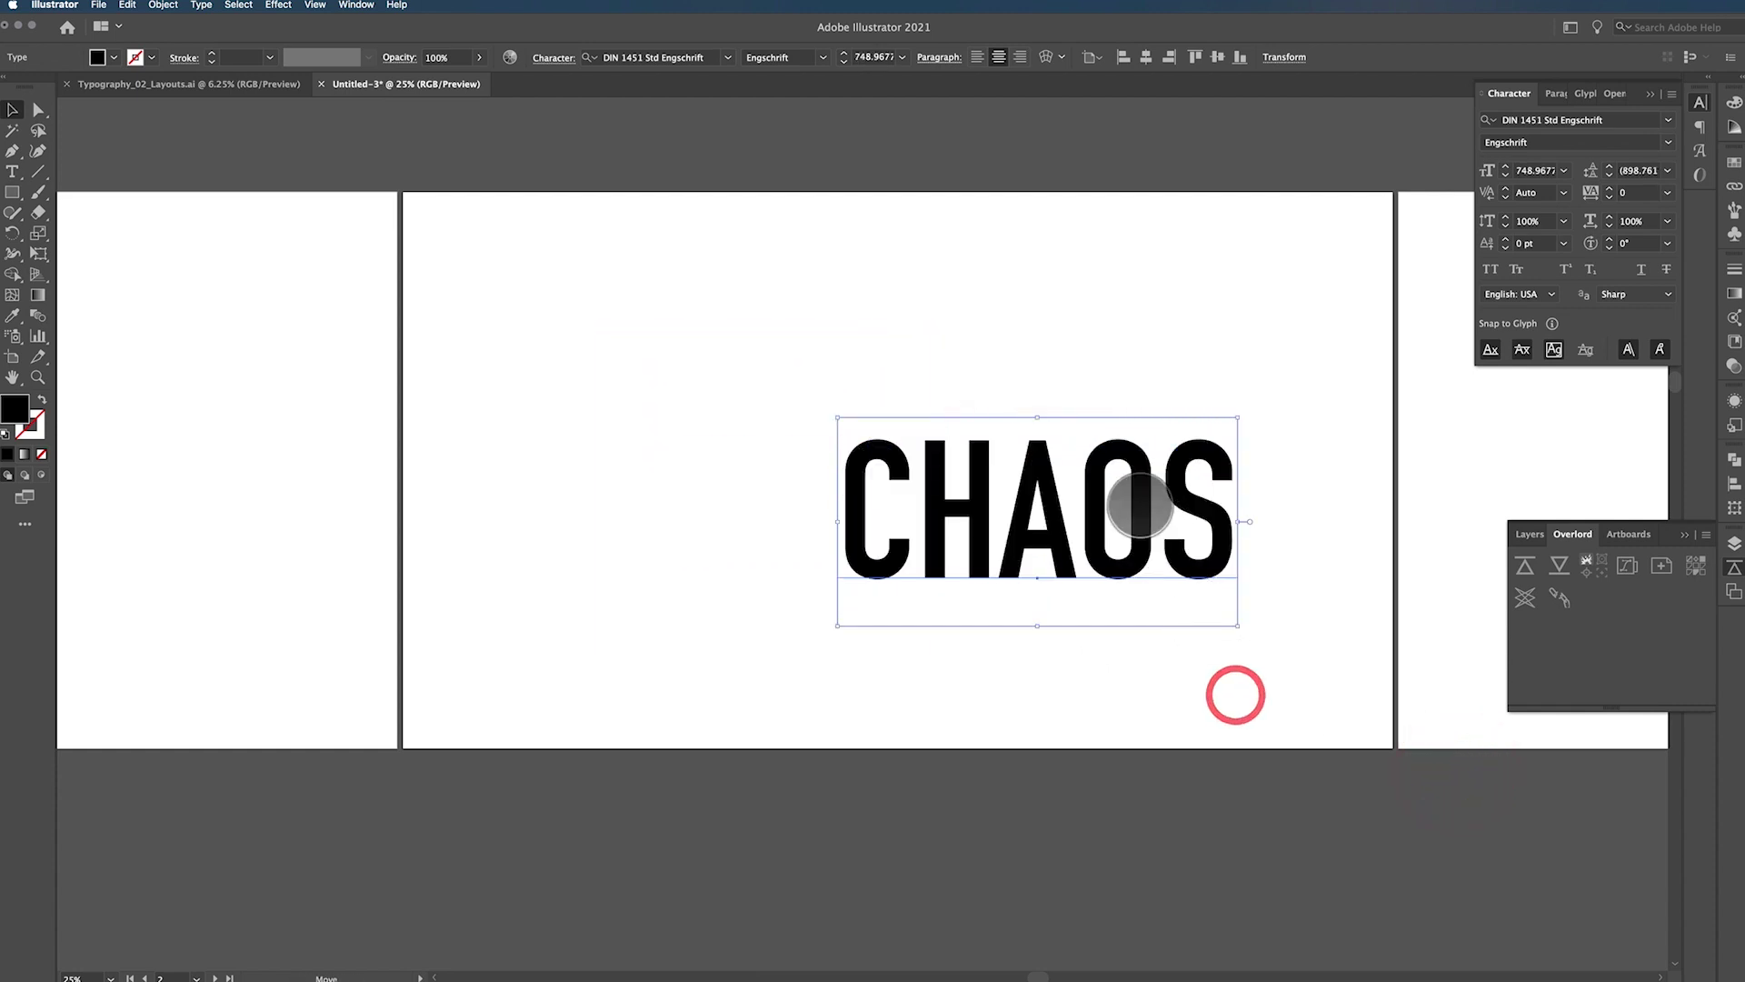
drag(1140, 505, 1031, 462)
click(1145, 57)
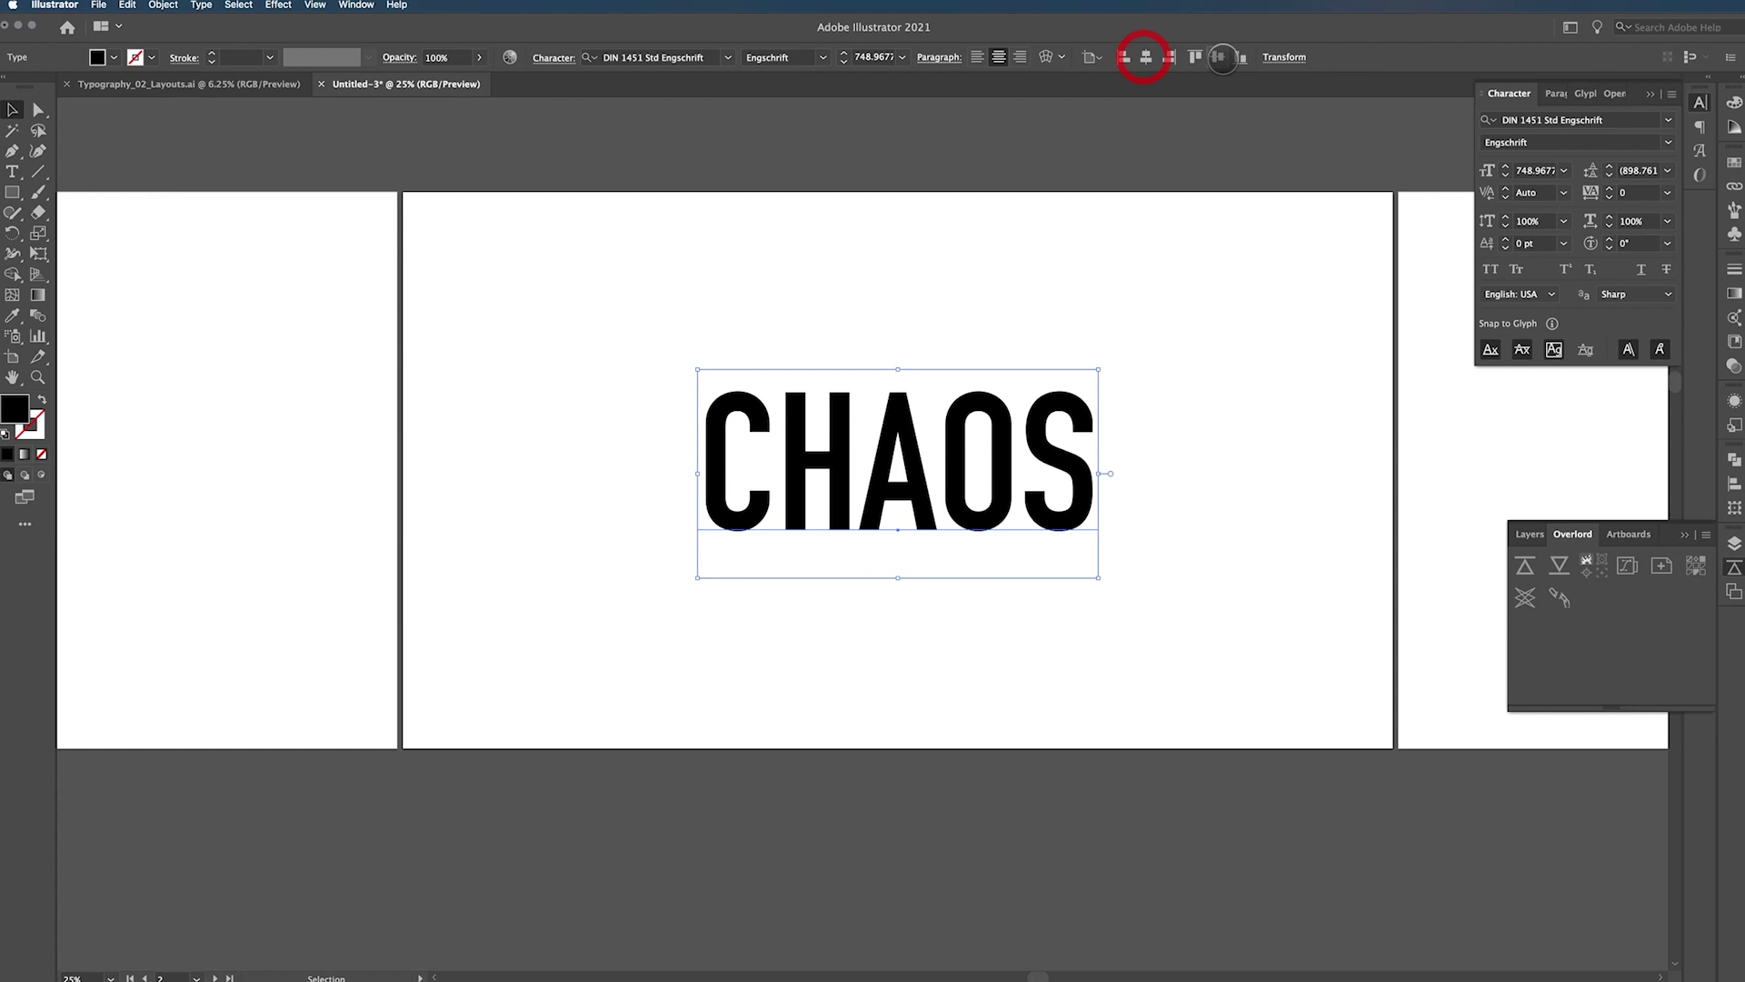
click(1219, 57)
click(1203, 401)
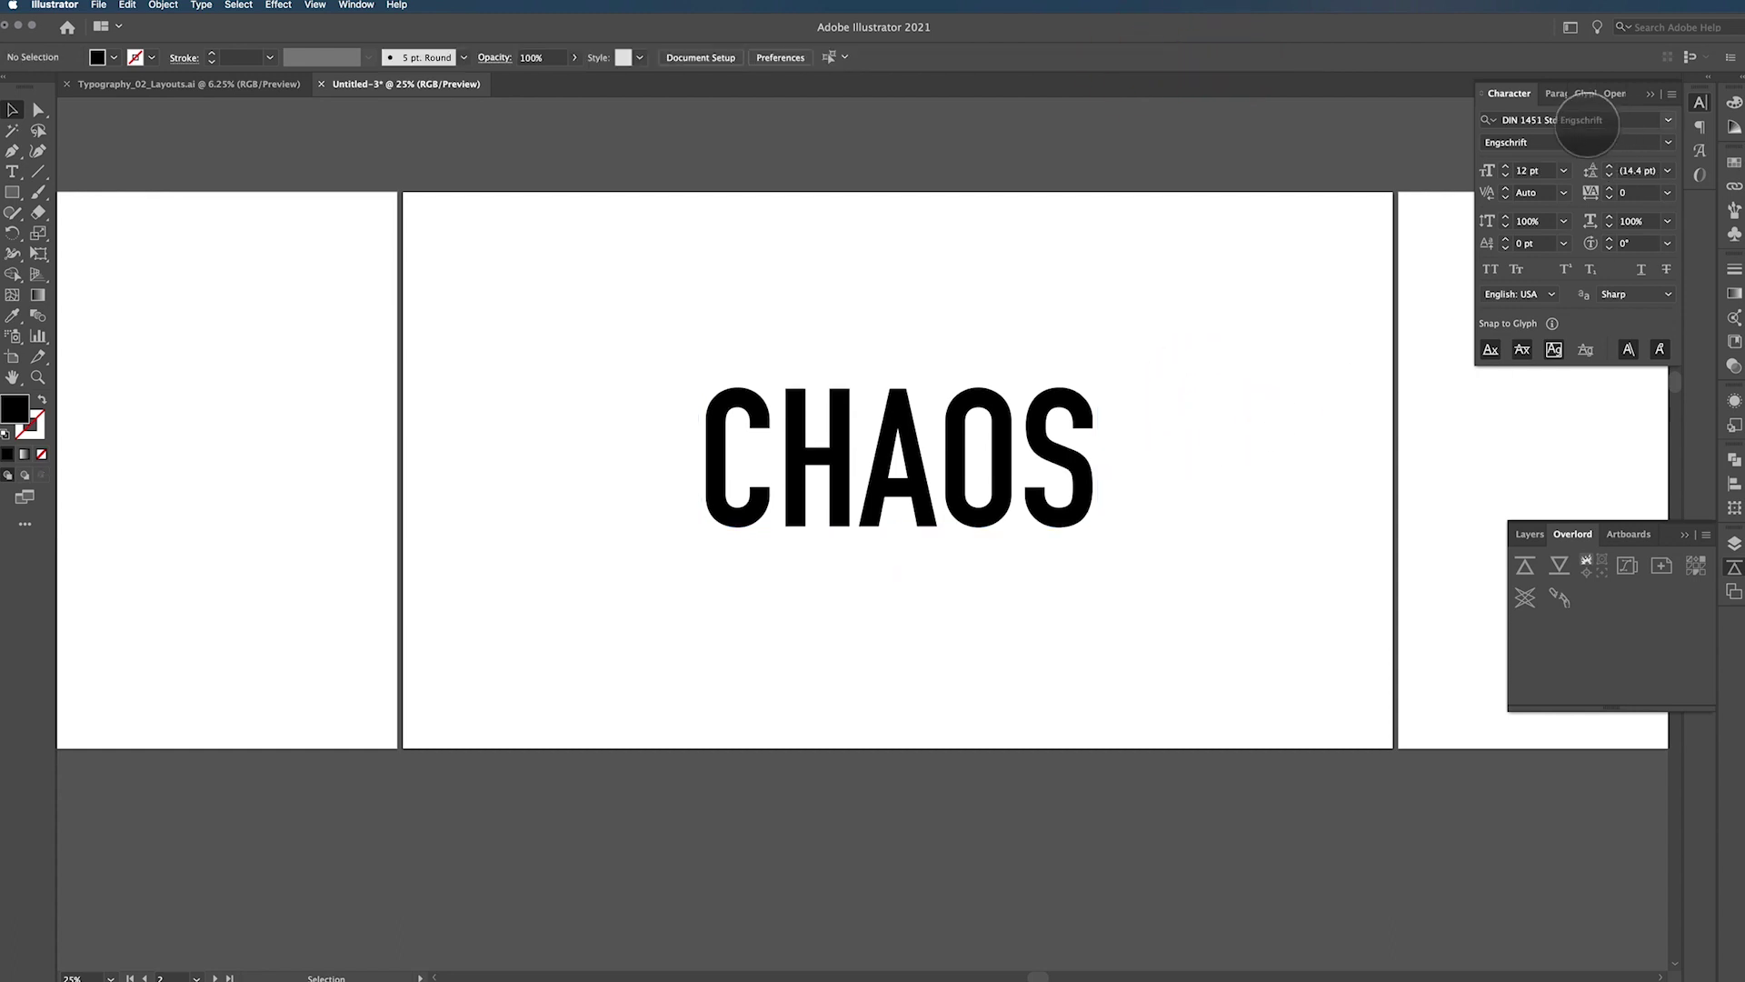
click(1016, 480)
Set CHAOS in Hoefler Text Black with Optical kerning
drag(1600, 120, 1371, 109)
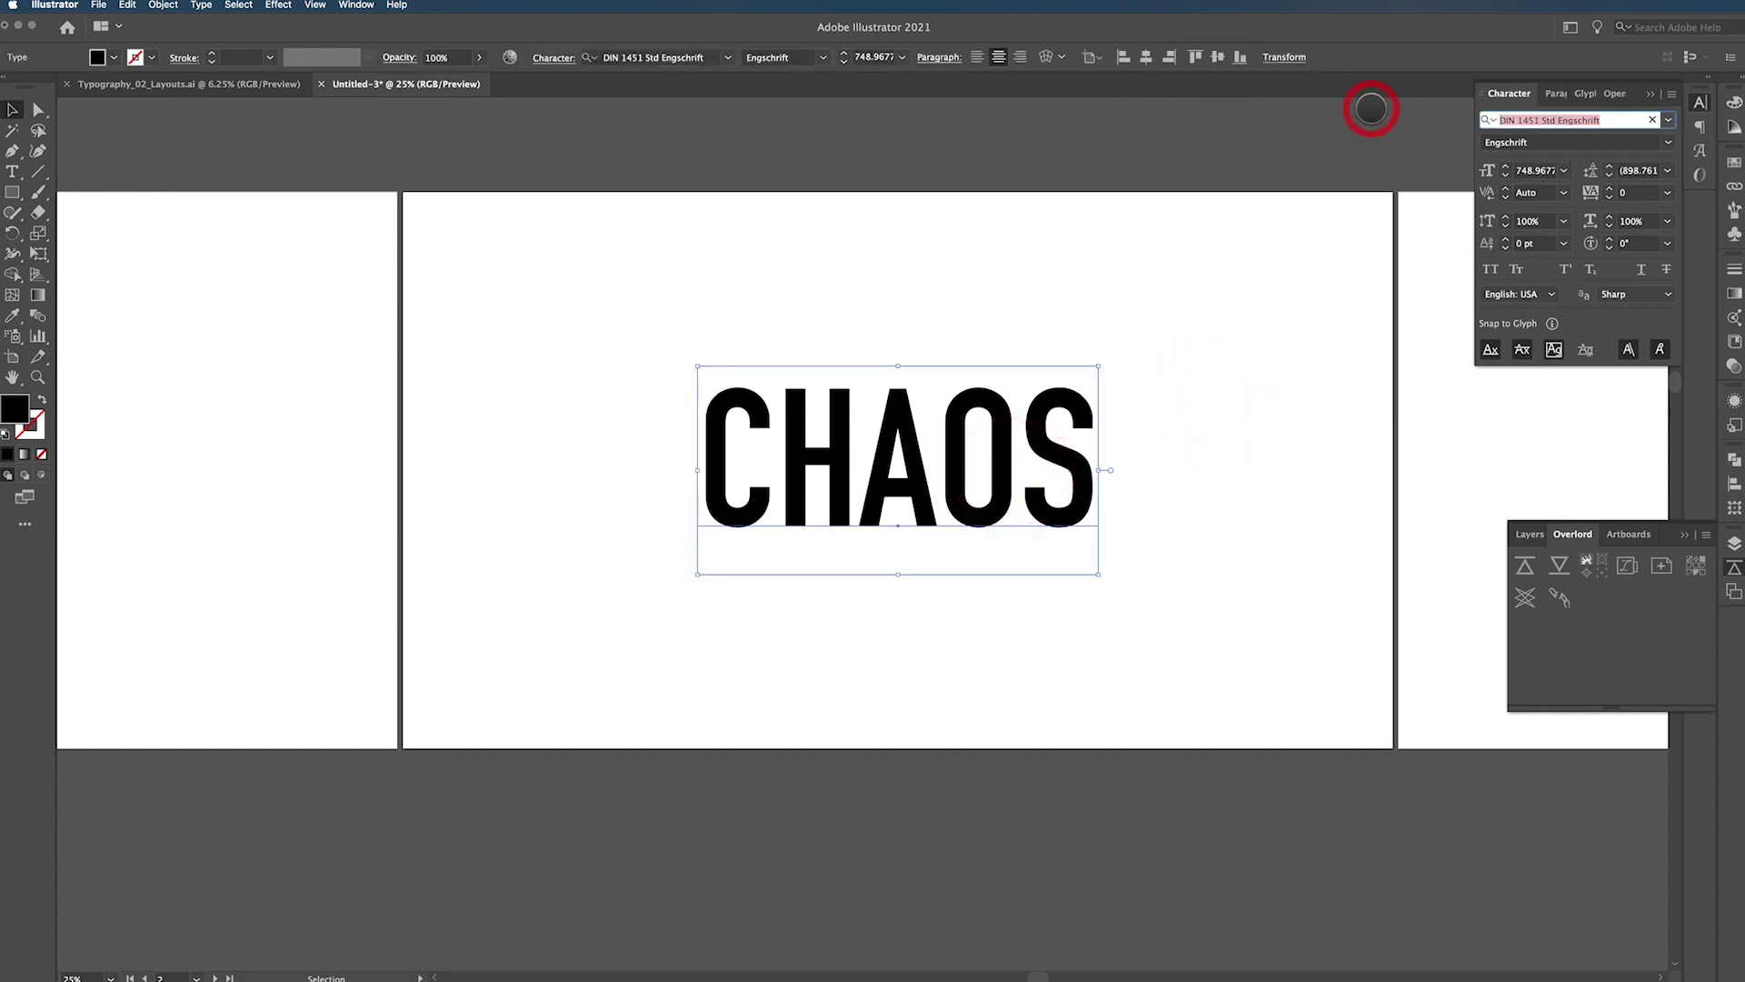
text(hoafe)
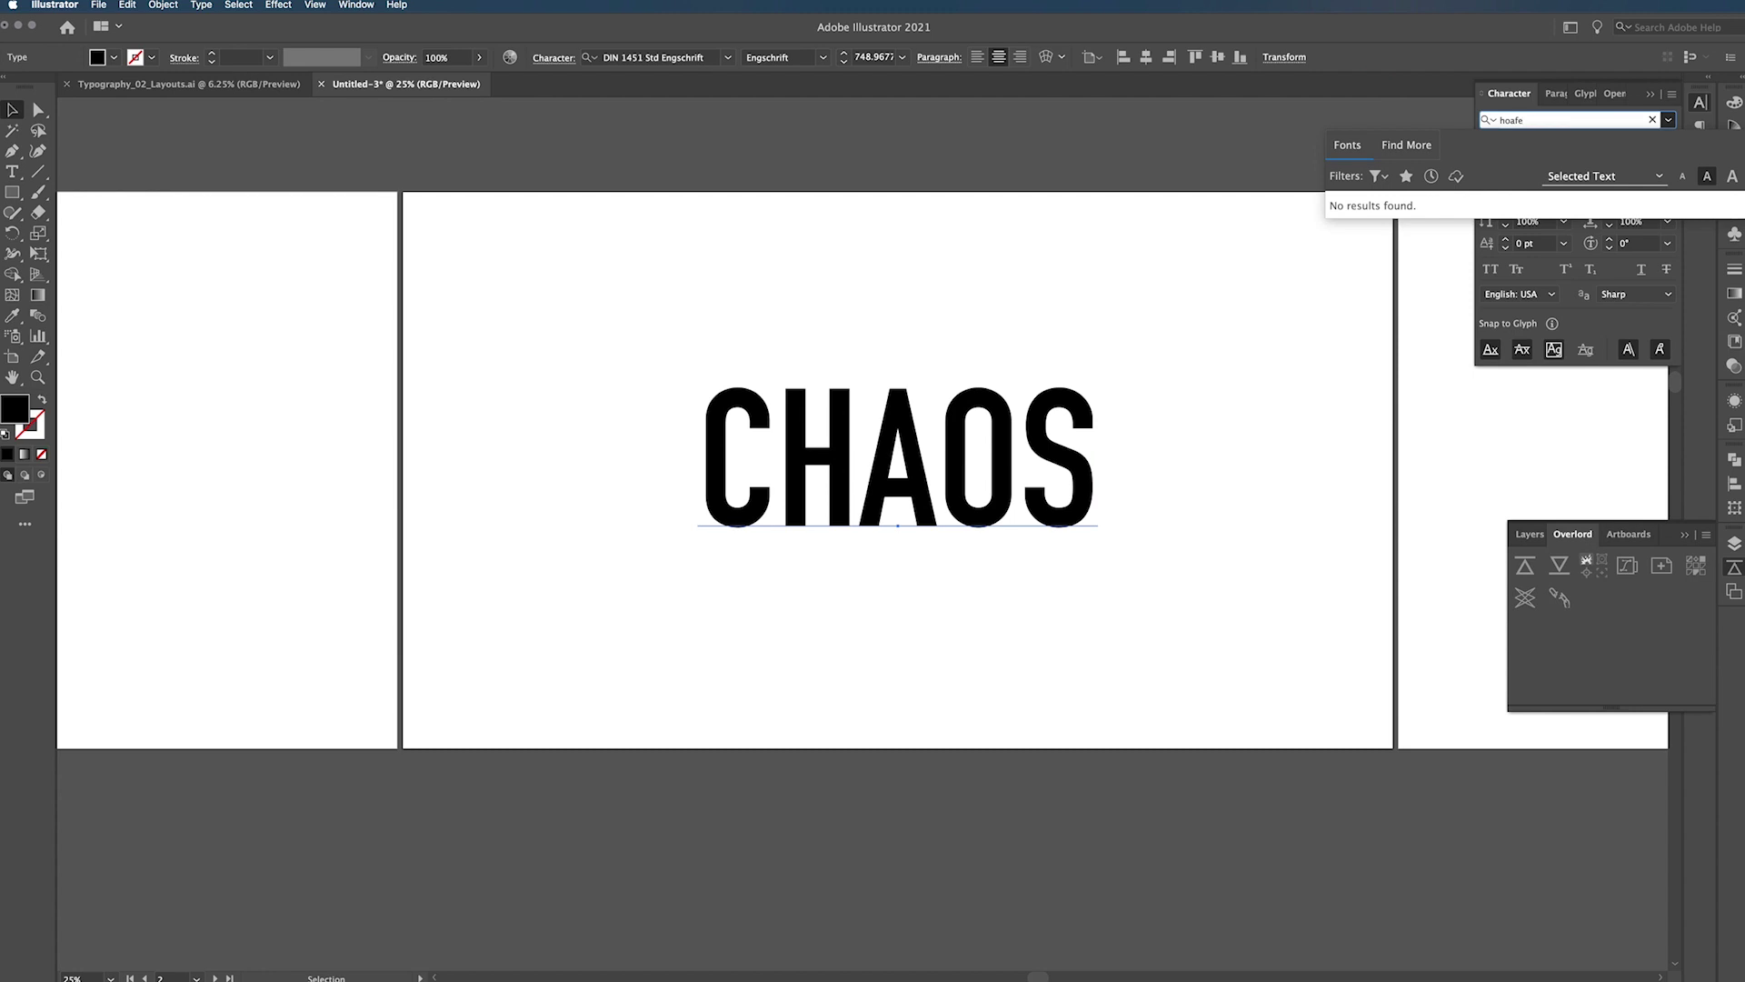
key(BackSpace)
text(e)
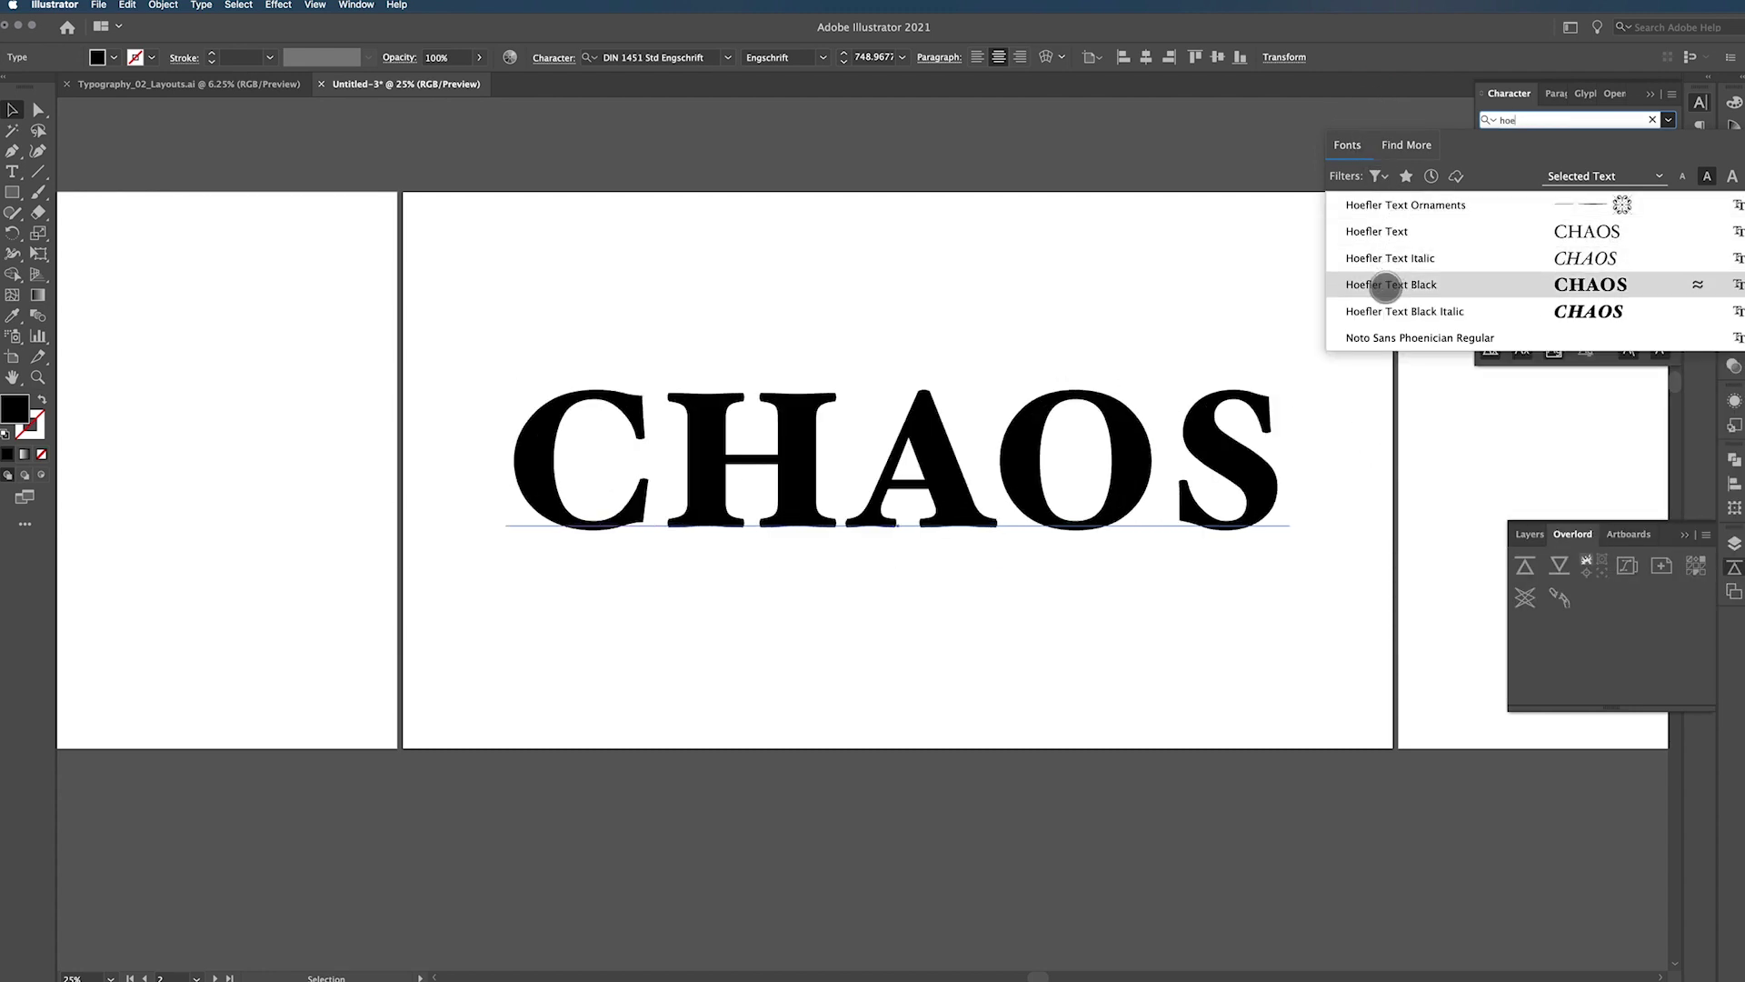
click(1385, 287)
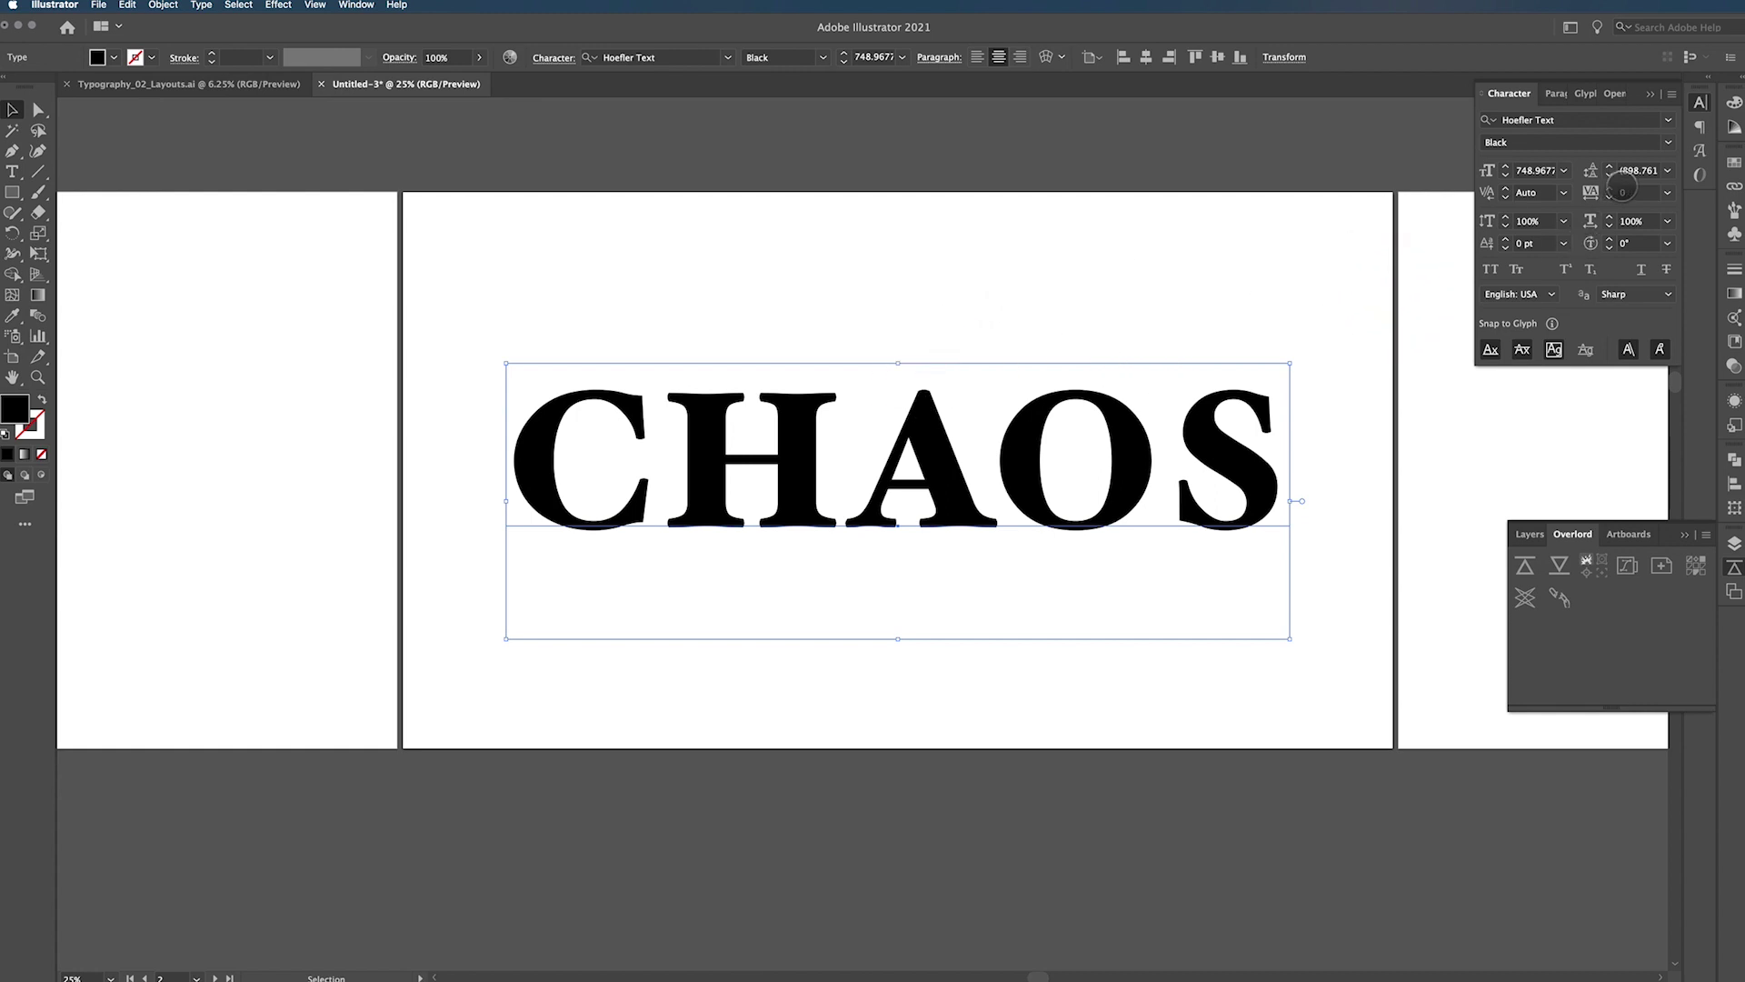
click(1563, 192)
click(1573, 233)
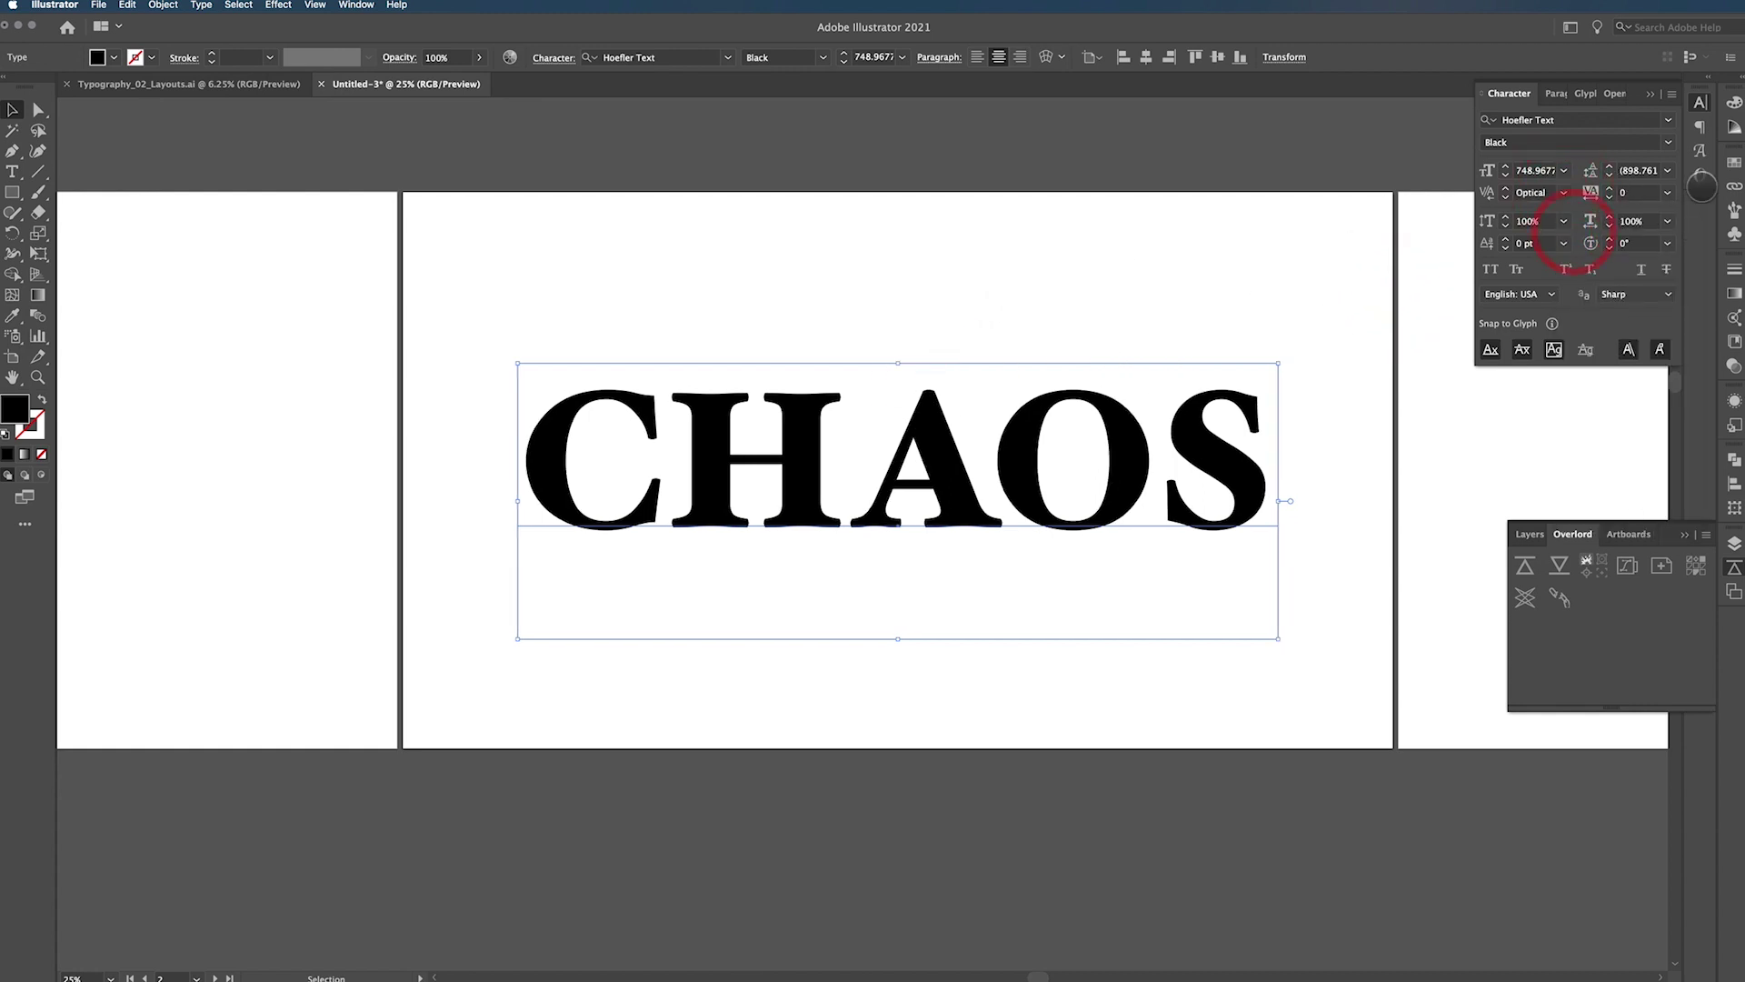
Set the hey text's kerning to Optical as well
drag(615, 324, 1281, 295)
click(592, 482)
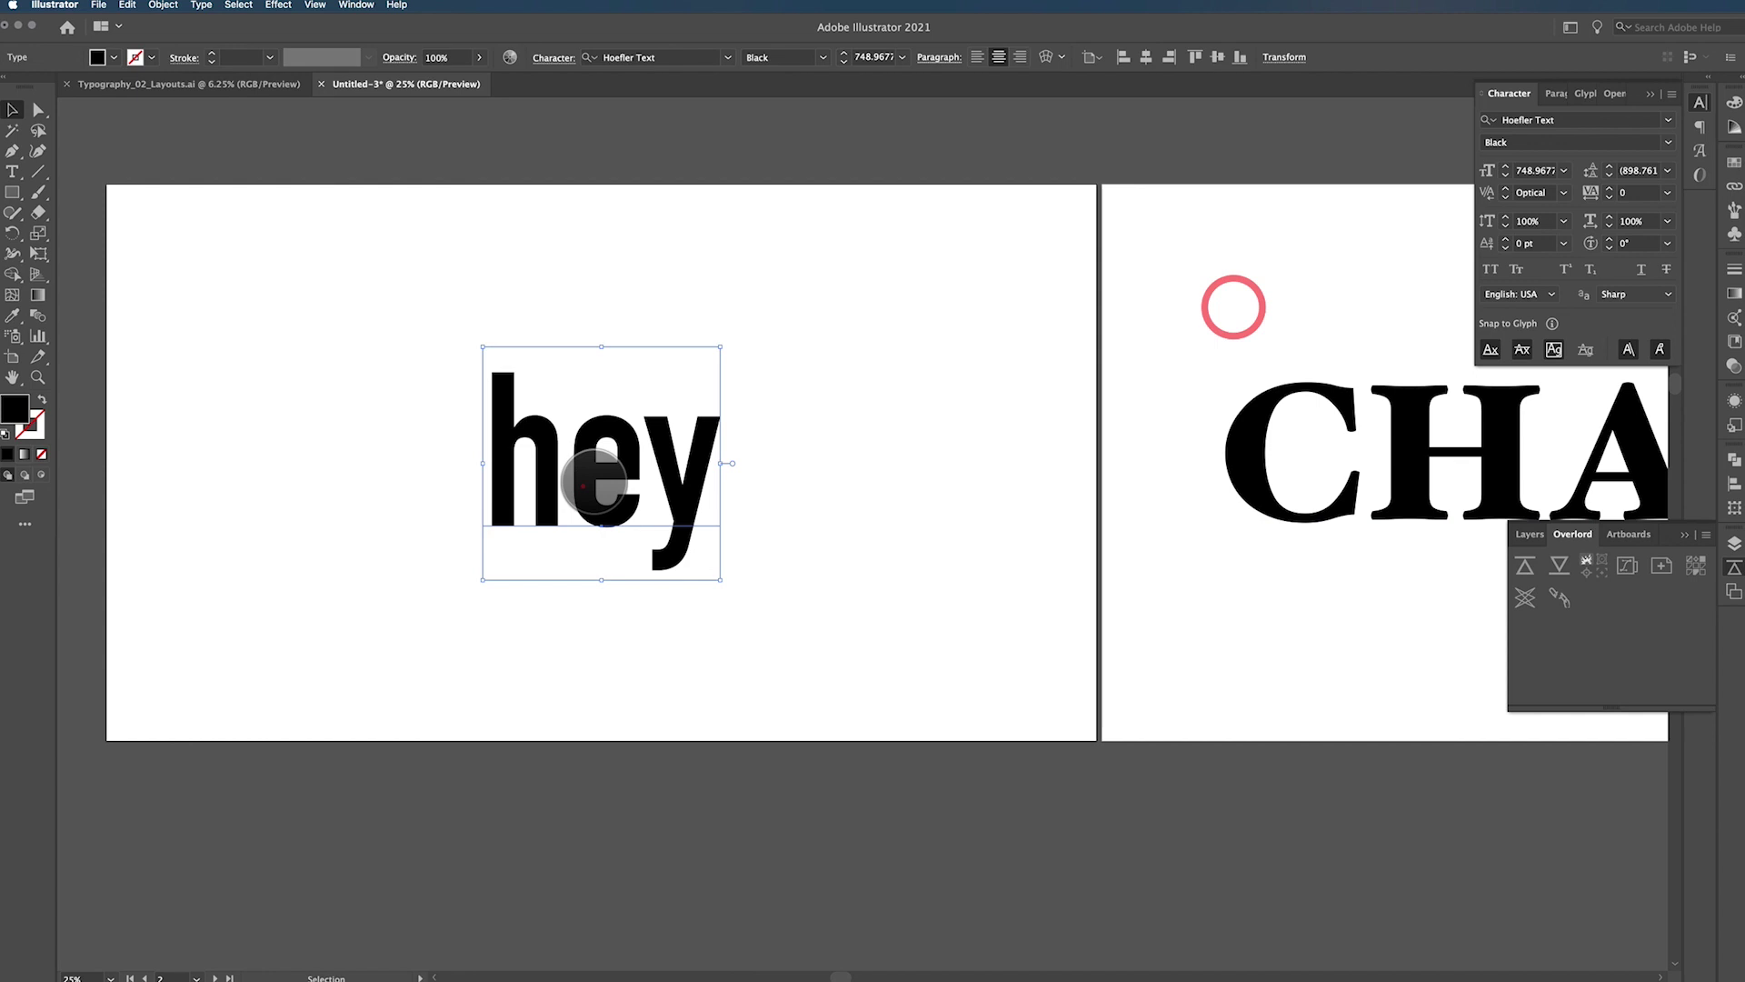
click(1563, 192)
click(1574, 233)
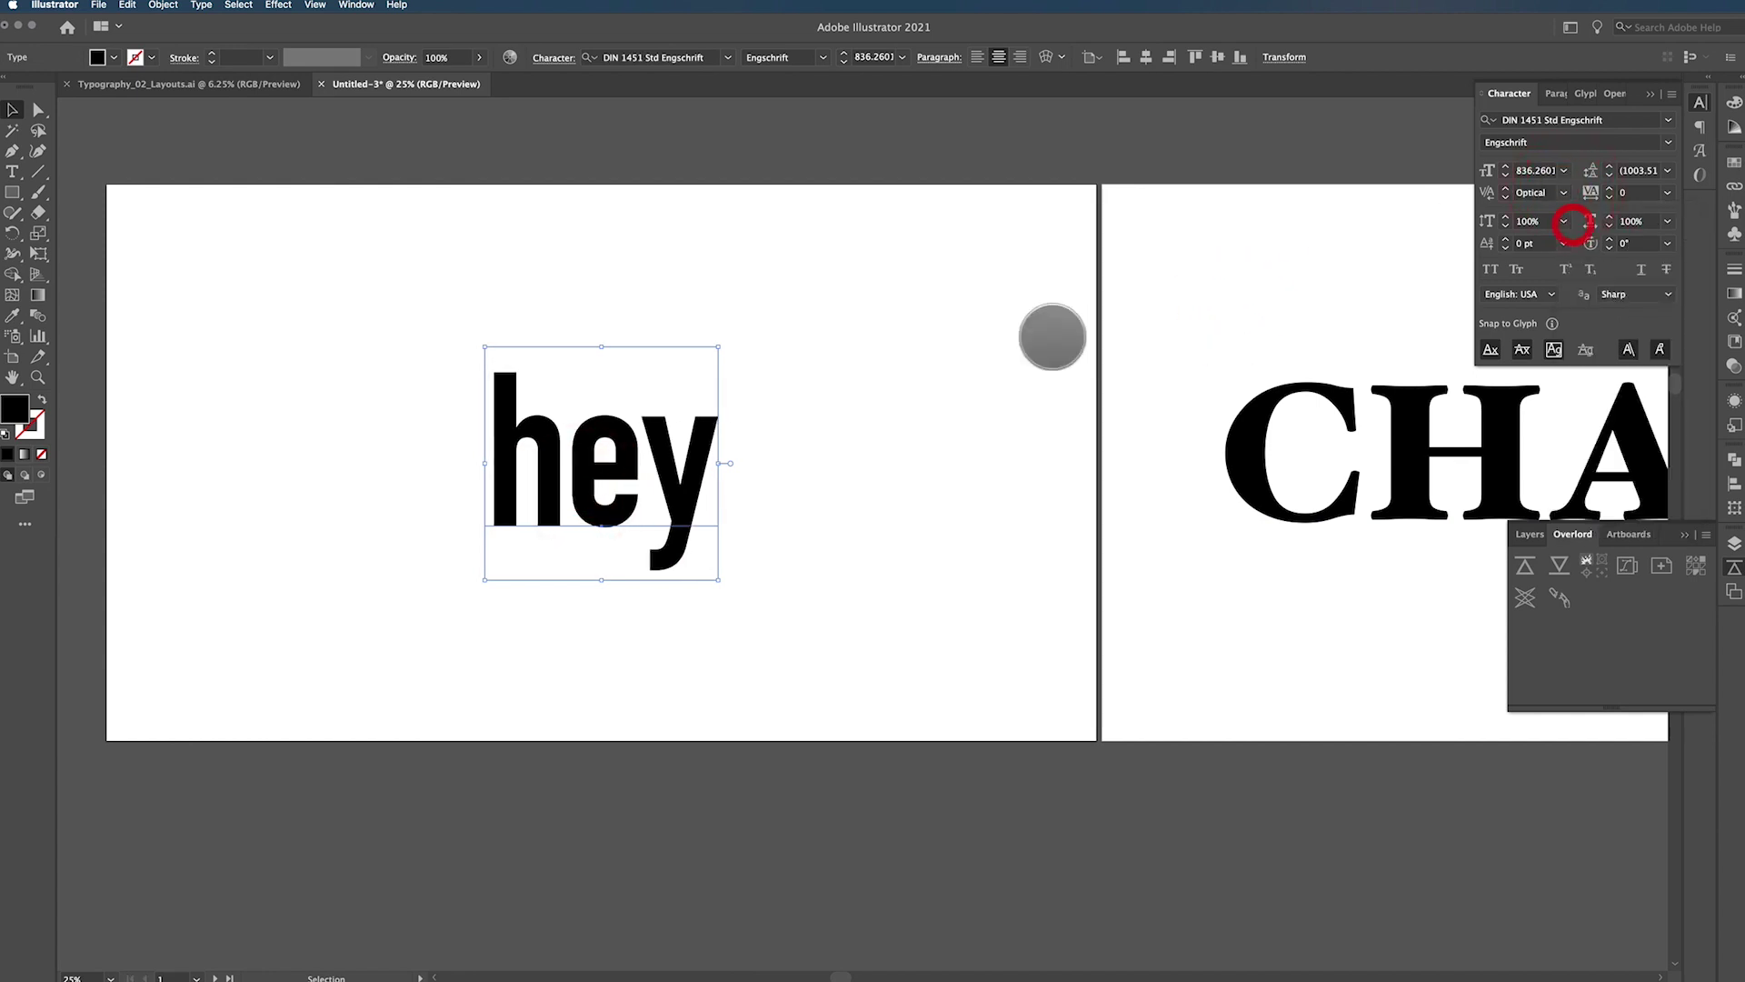
click(857, 354)
Size CHAOS to 500 pt, nudge it upward, and view all three artboards
scroll(615, 324, right, 10)
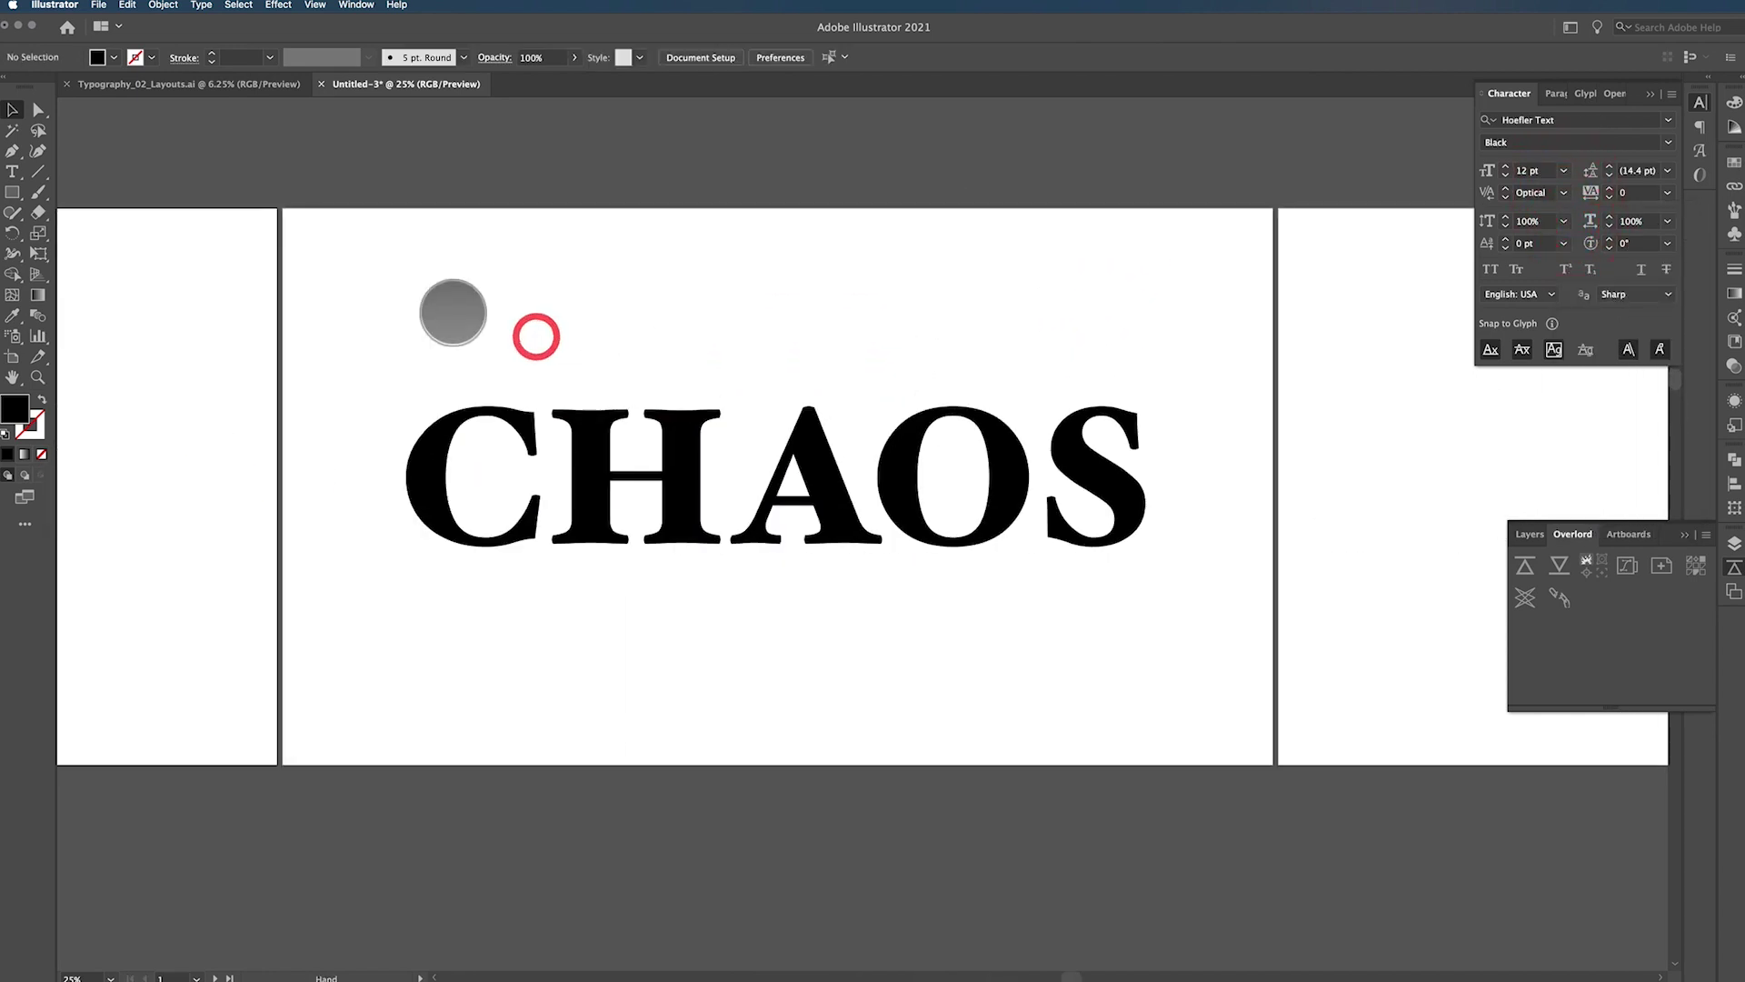
click(859, 484)
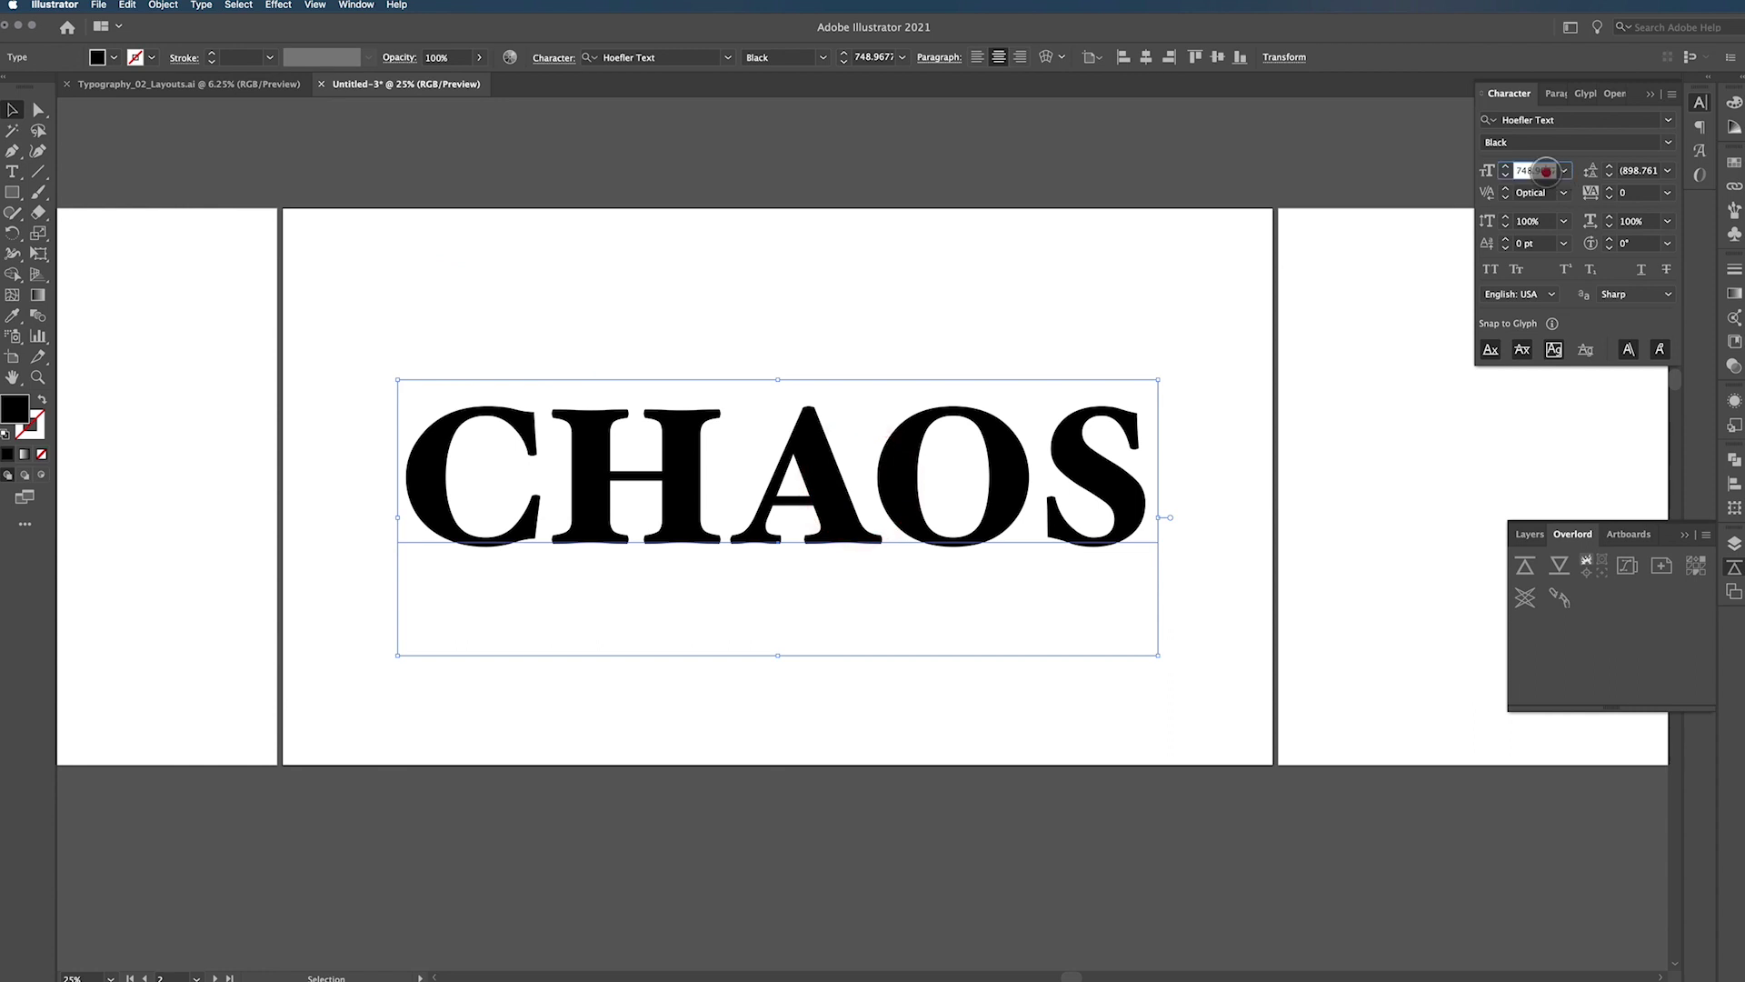
text(500)
key(Return)
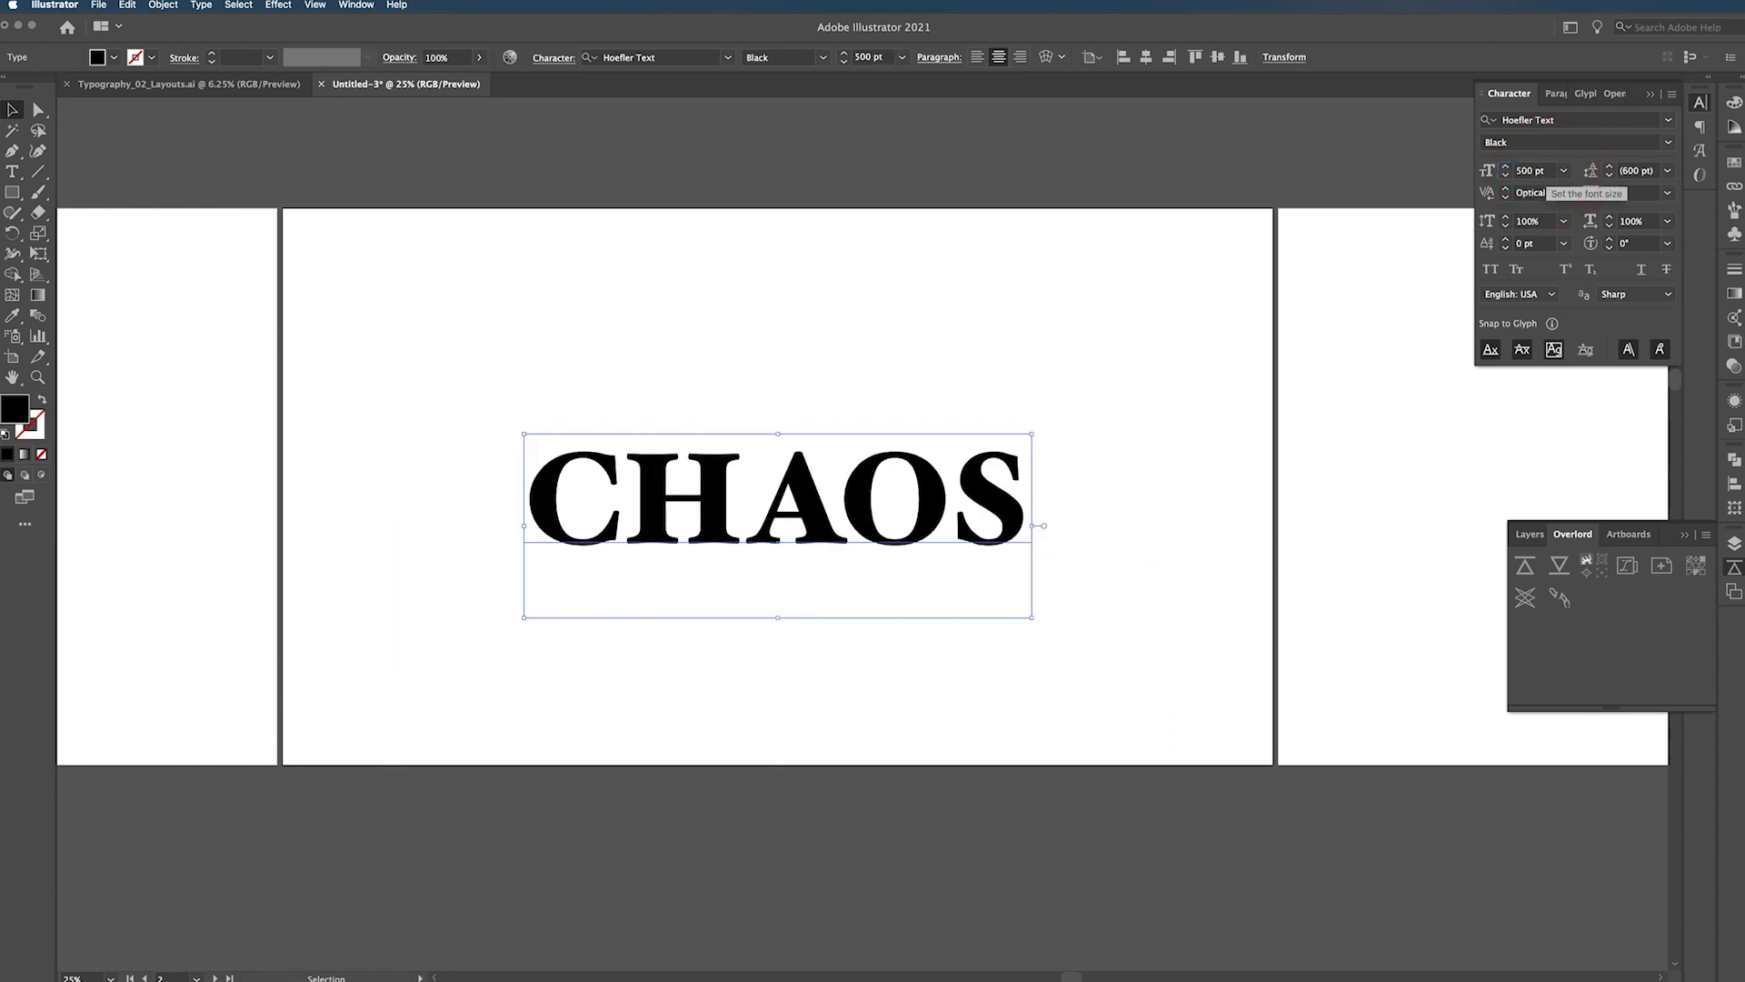
mouse_move(937, 495)
mouse_down()
mouse_move(954, 460)
mouse_move(939, 465)
mouse_up()
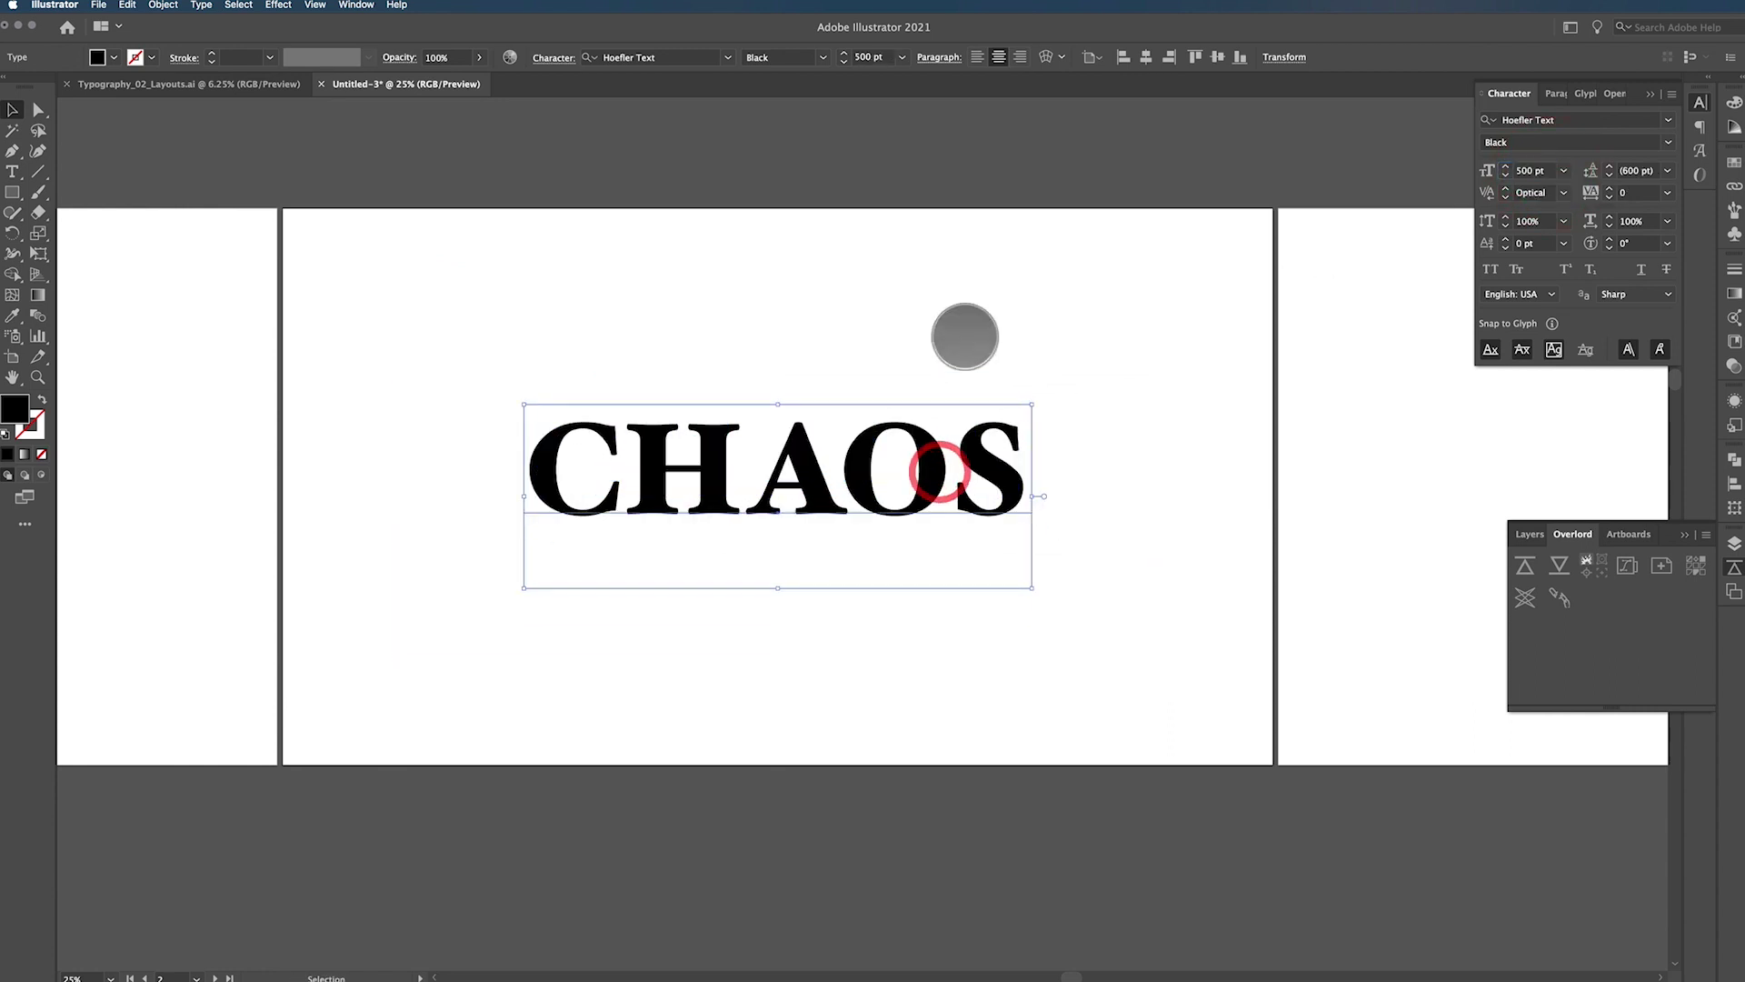
click(965, 337)
key(super+minus)
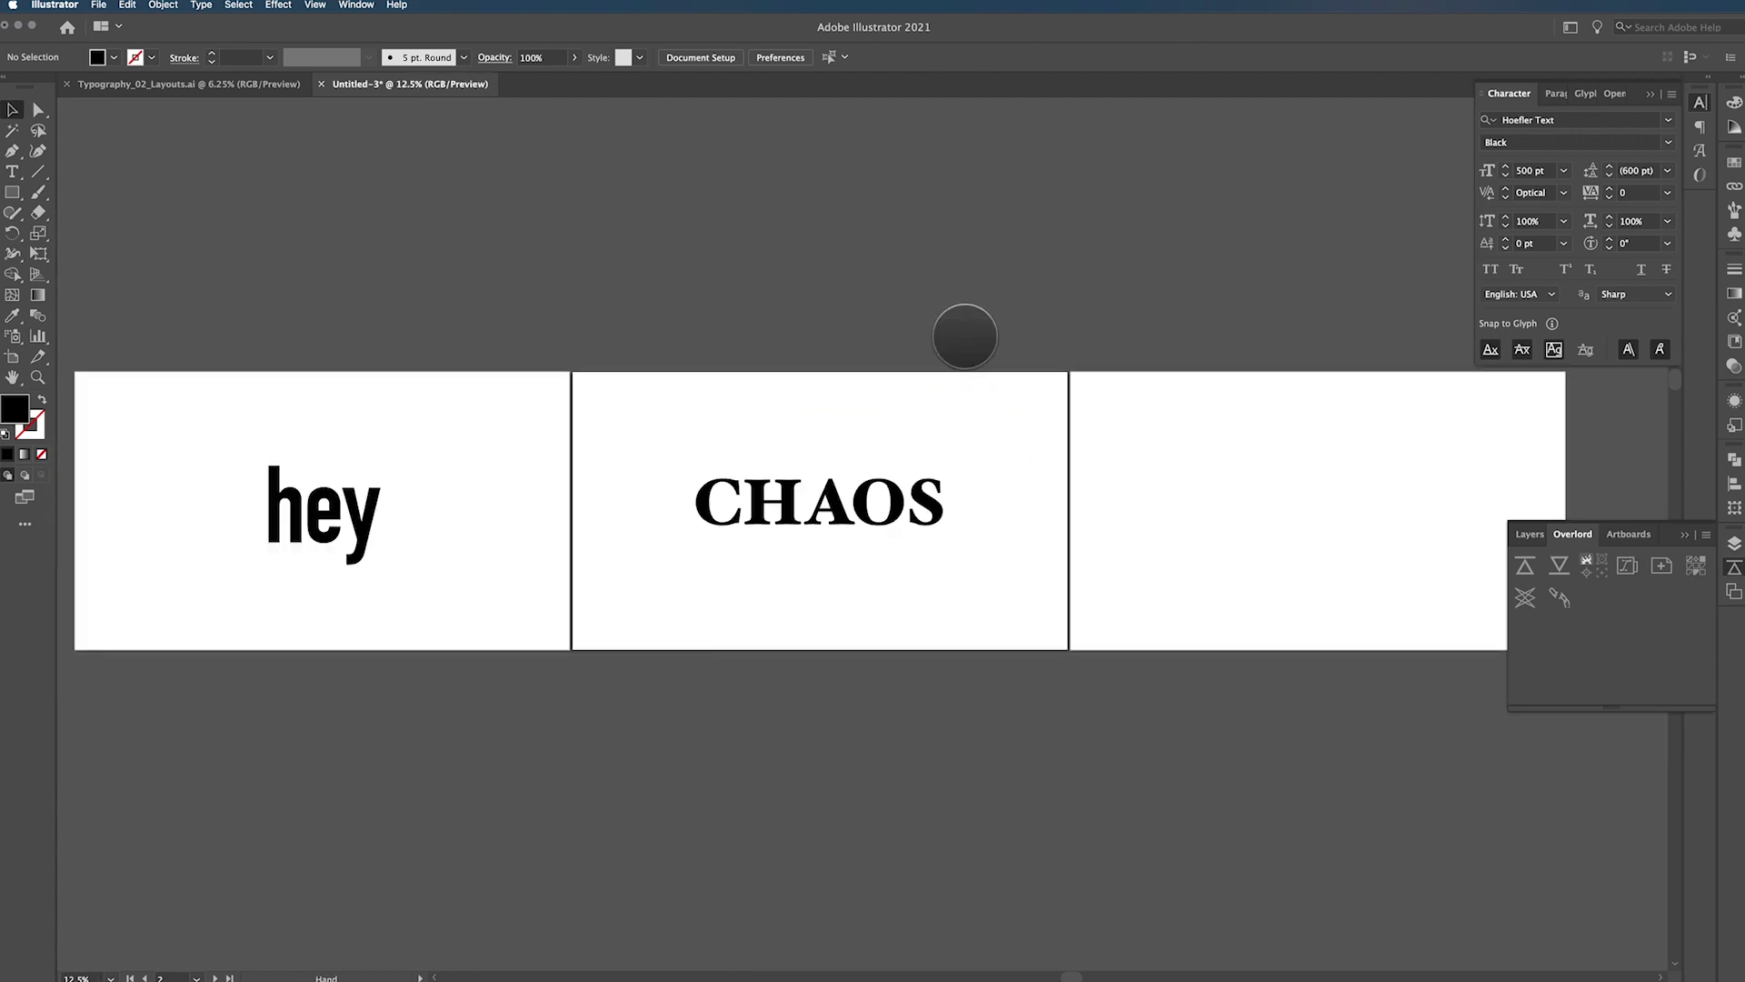
drag(965, 336, 1035, 266)
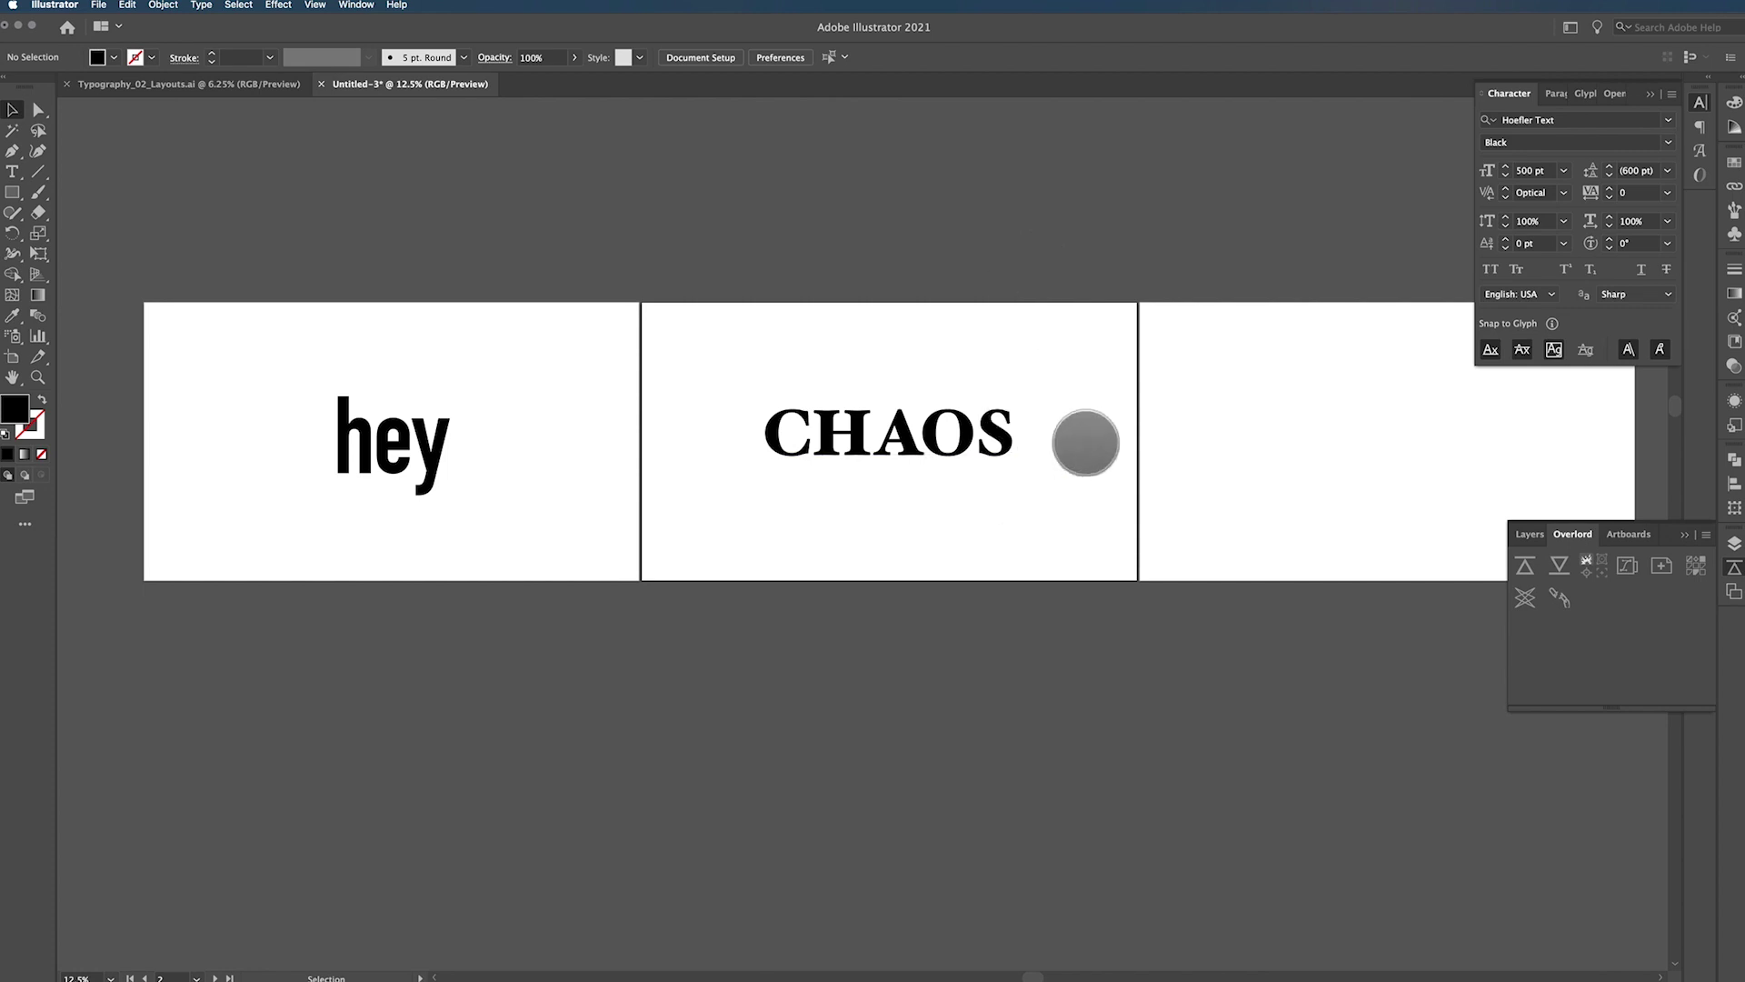
In Chrome, scroll battleaxe.co to the Overlord product, 'Vector workflow salvation', $45.00
mouse_move(873, 959)
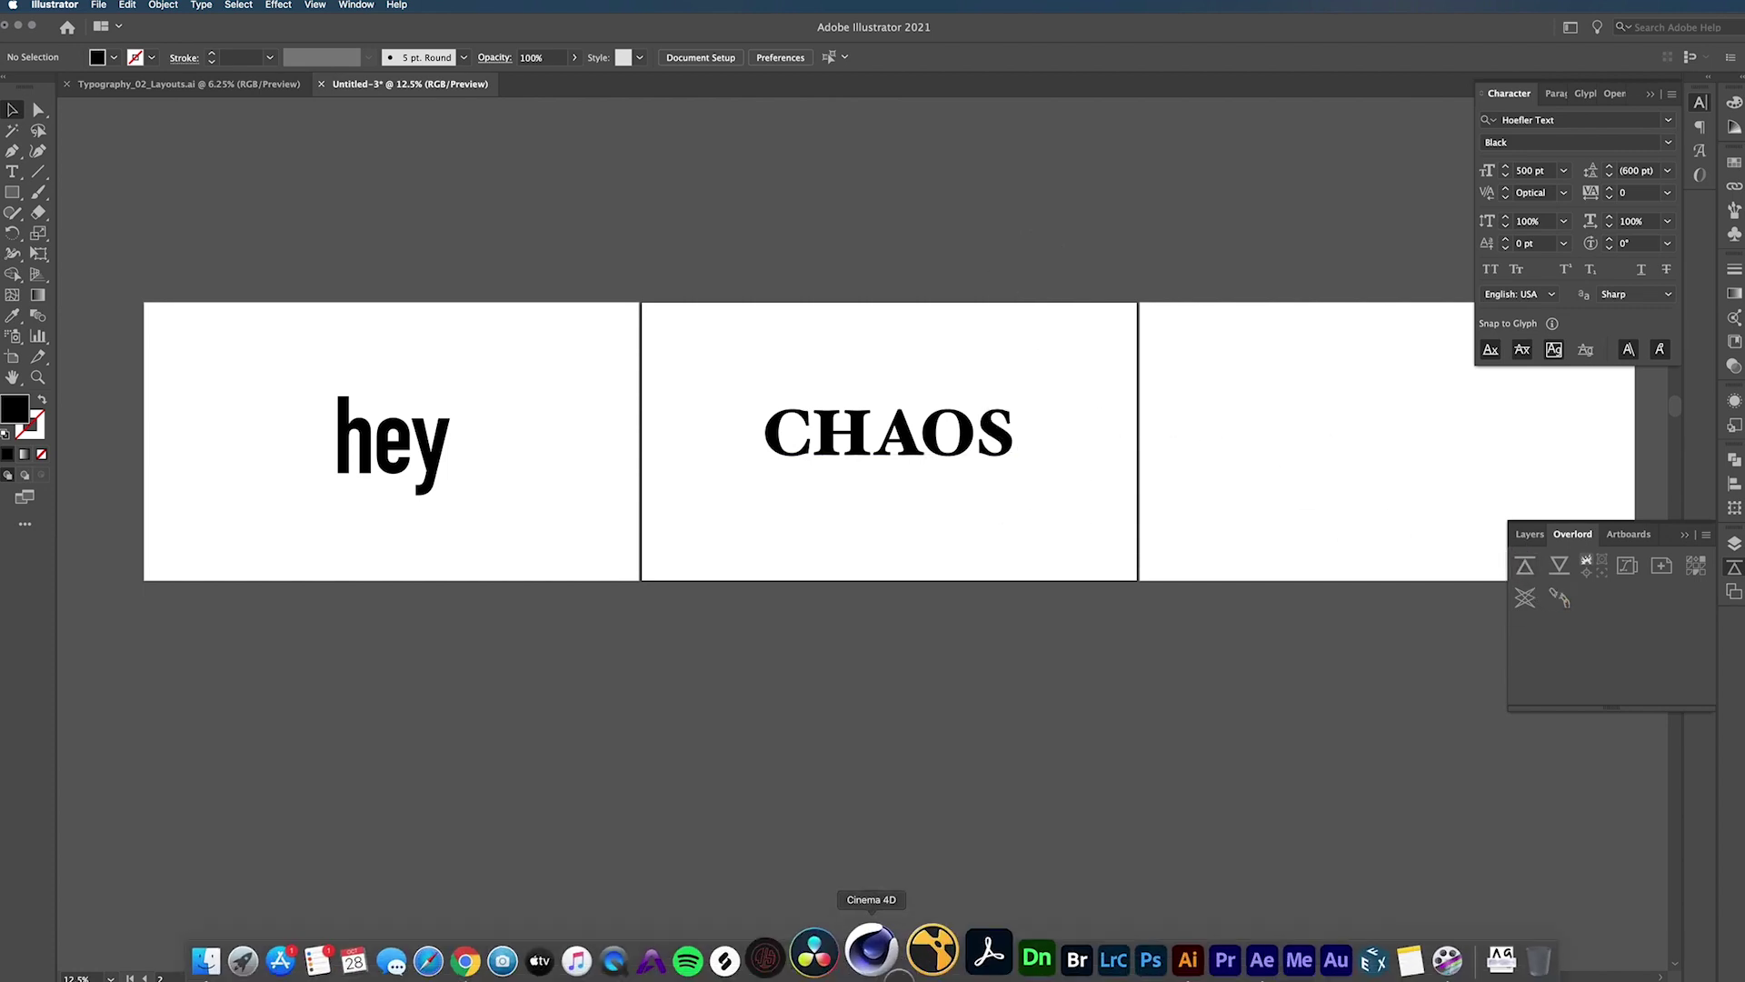
click(511, 949)
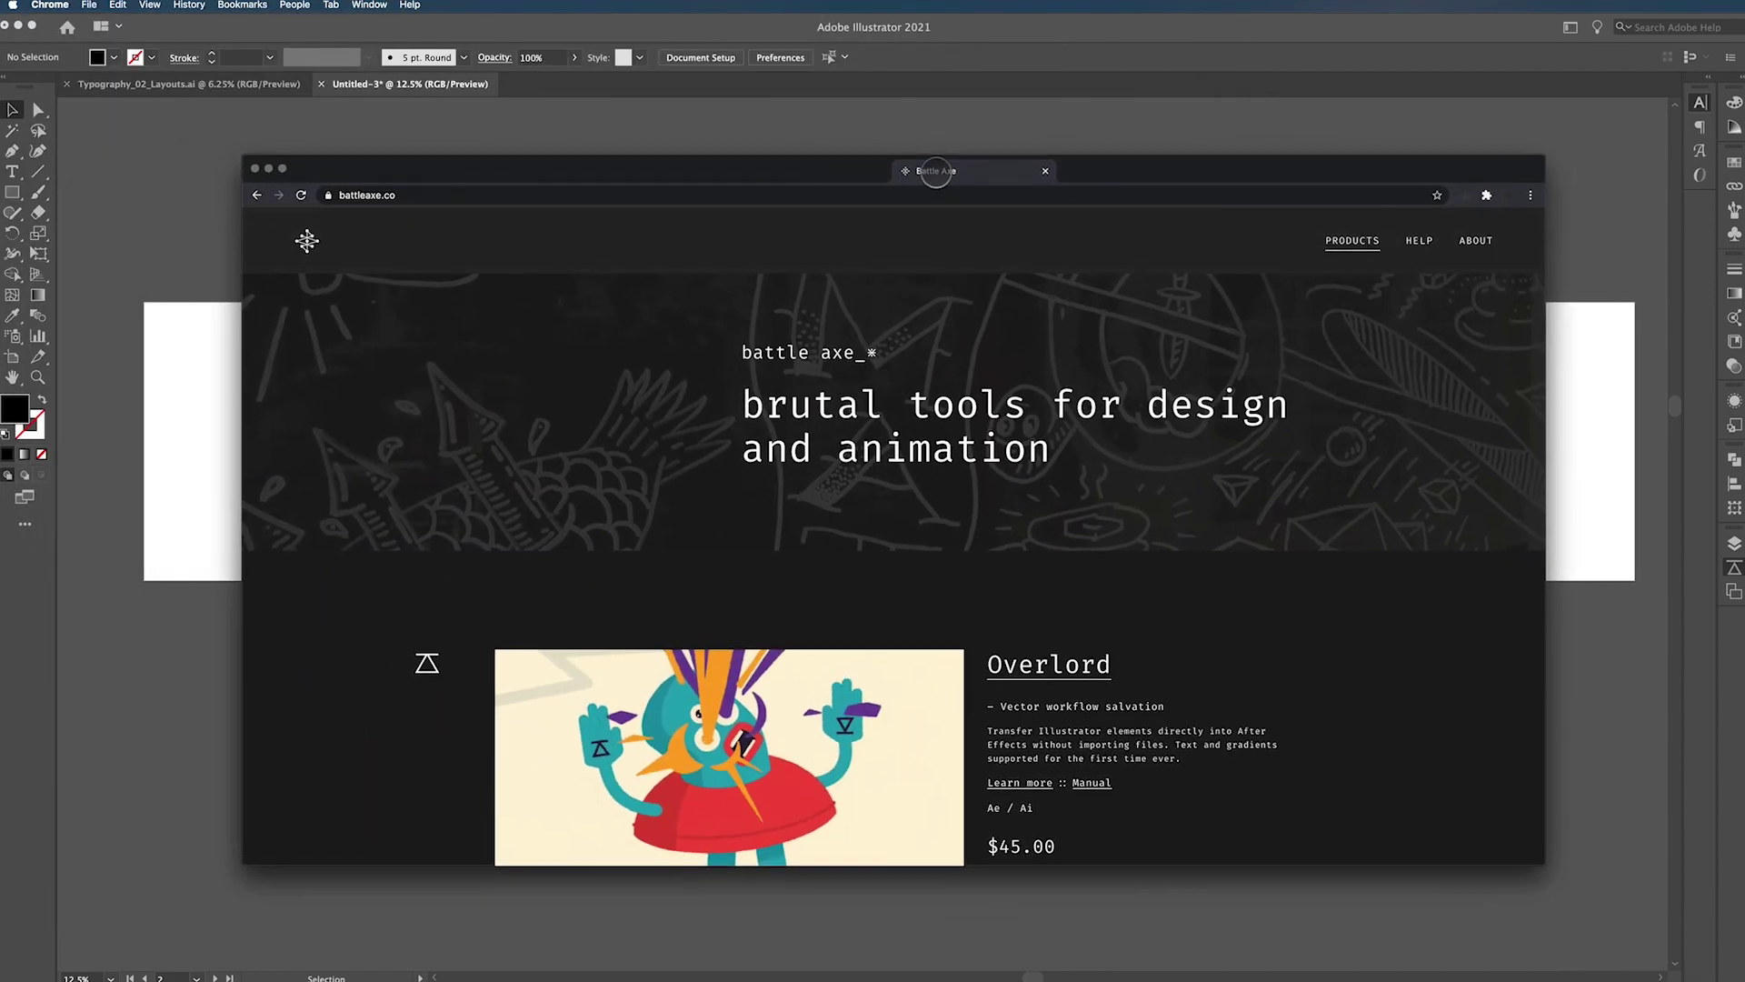
click(934, 174)
drag(909, 173, 906, 163)
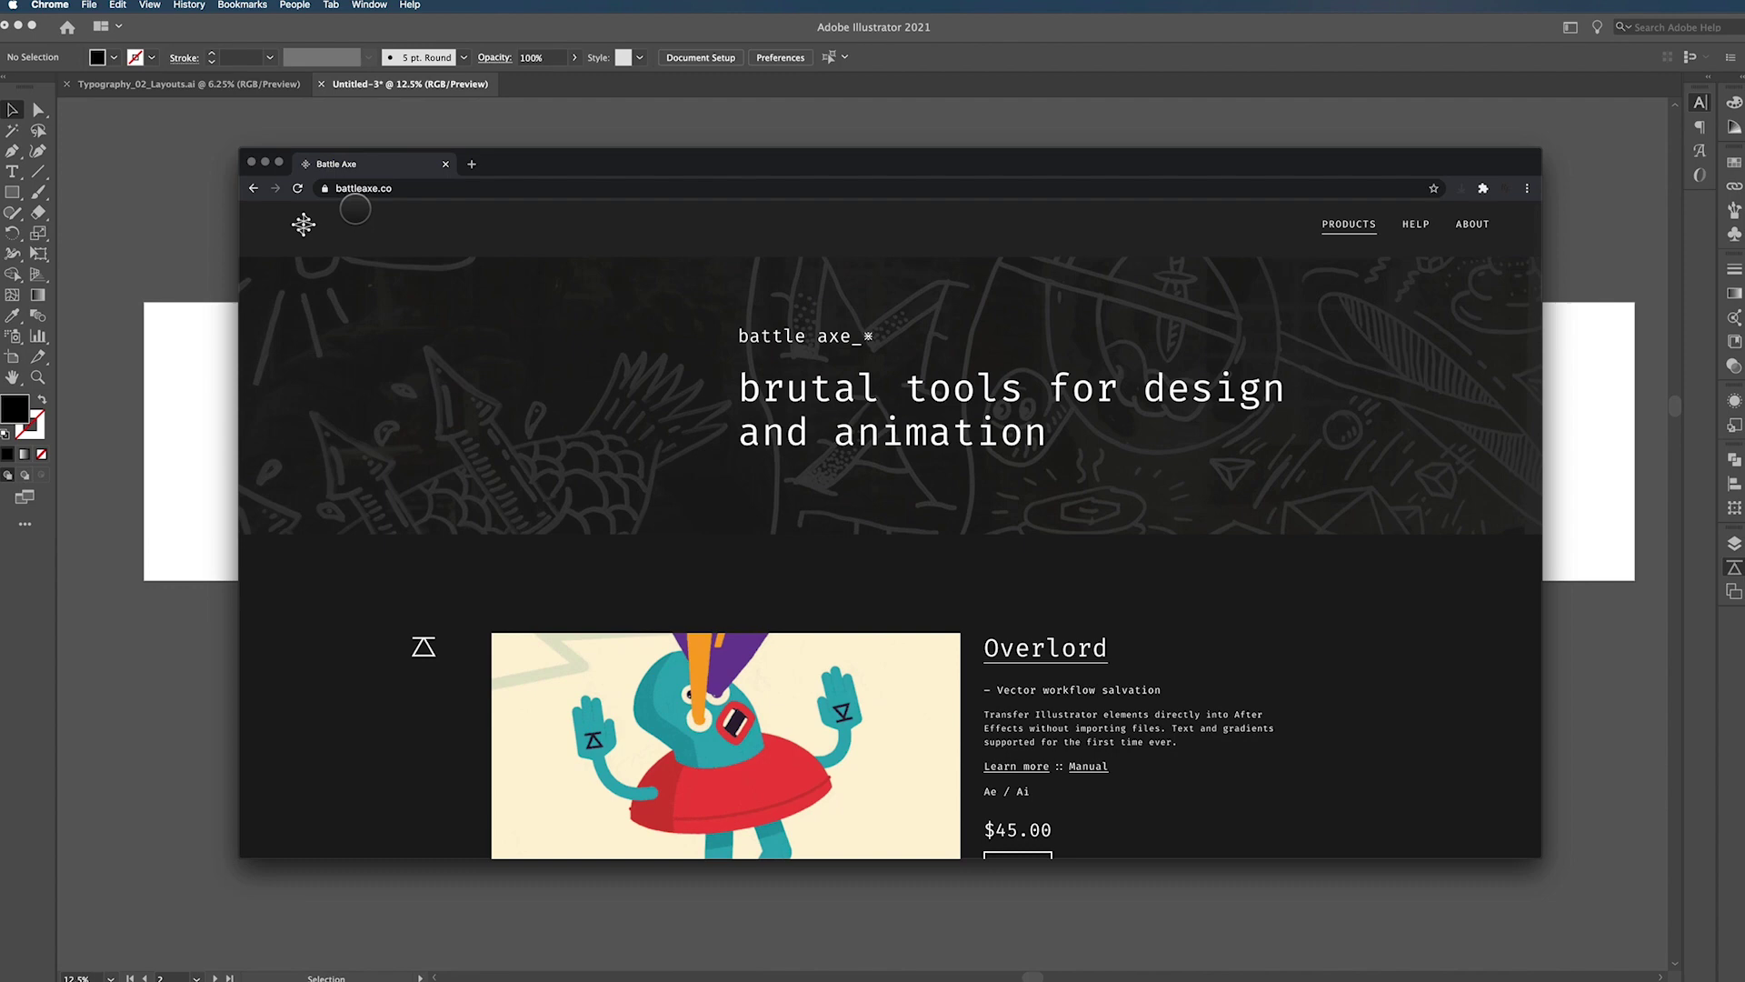
scroll(1281, 360, down, 3)
scroll(1280, 354, down, 10)
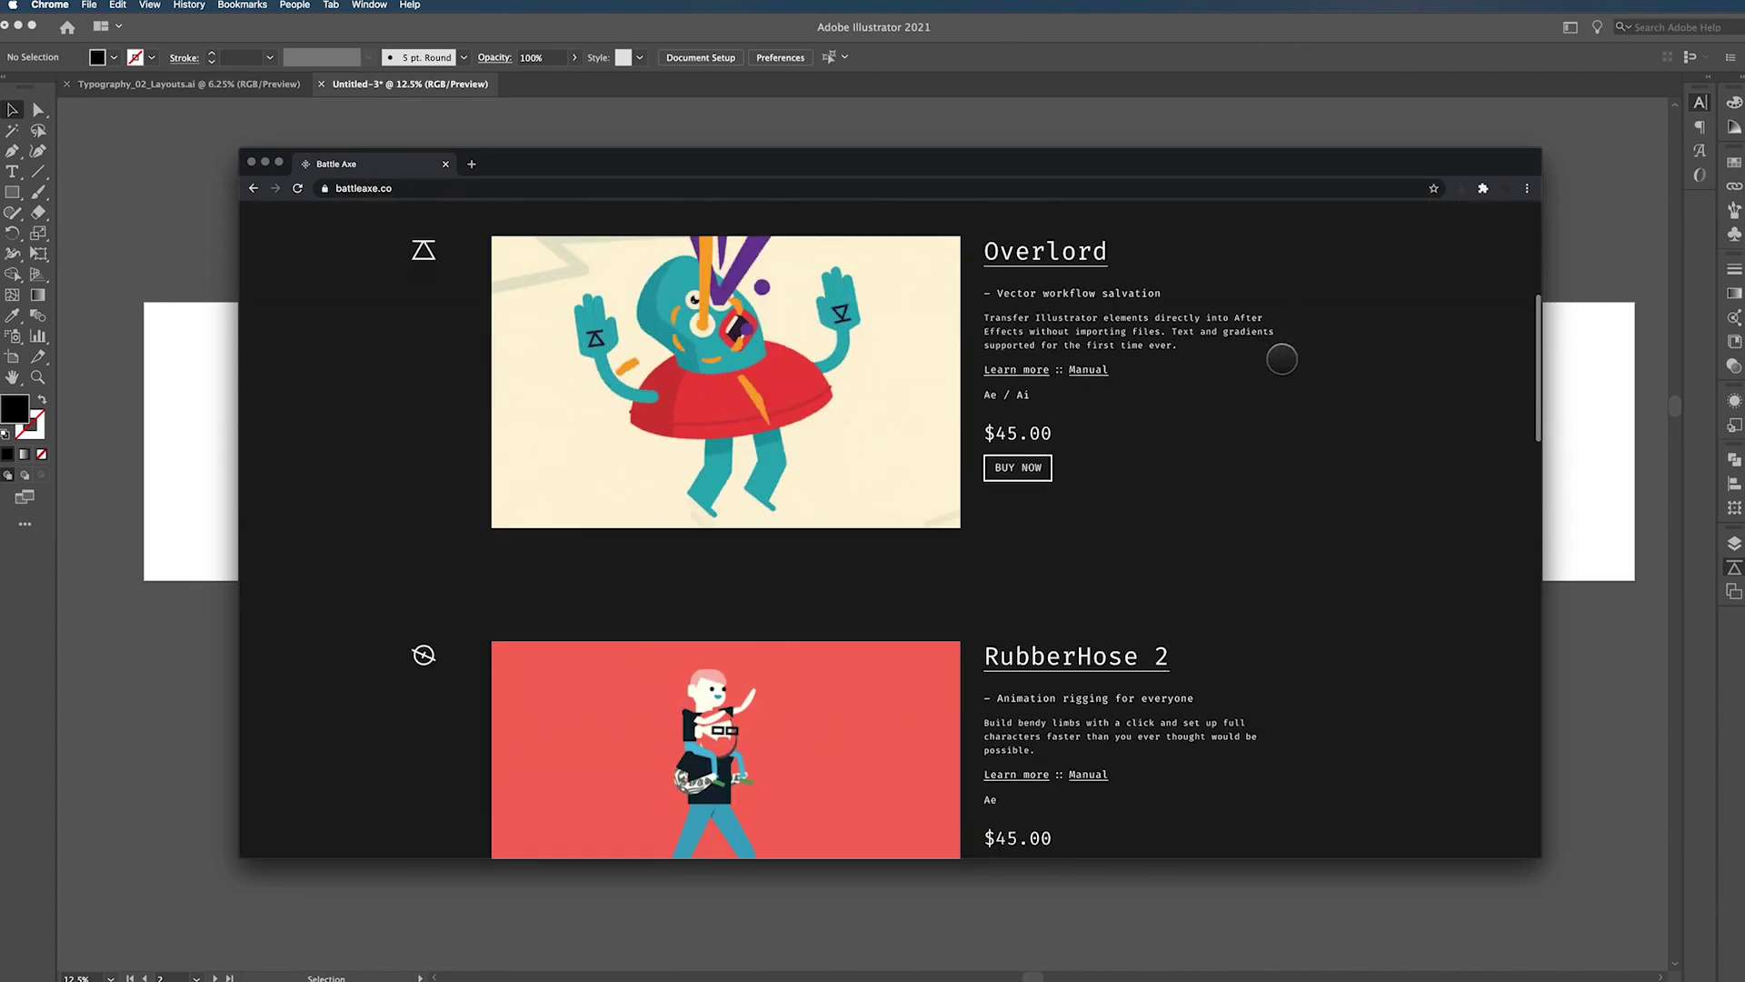
click(907, 304)
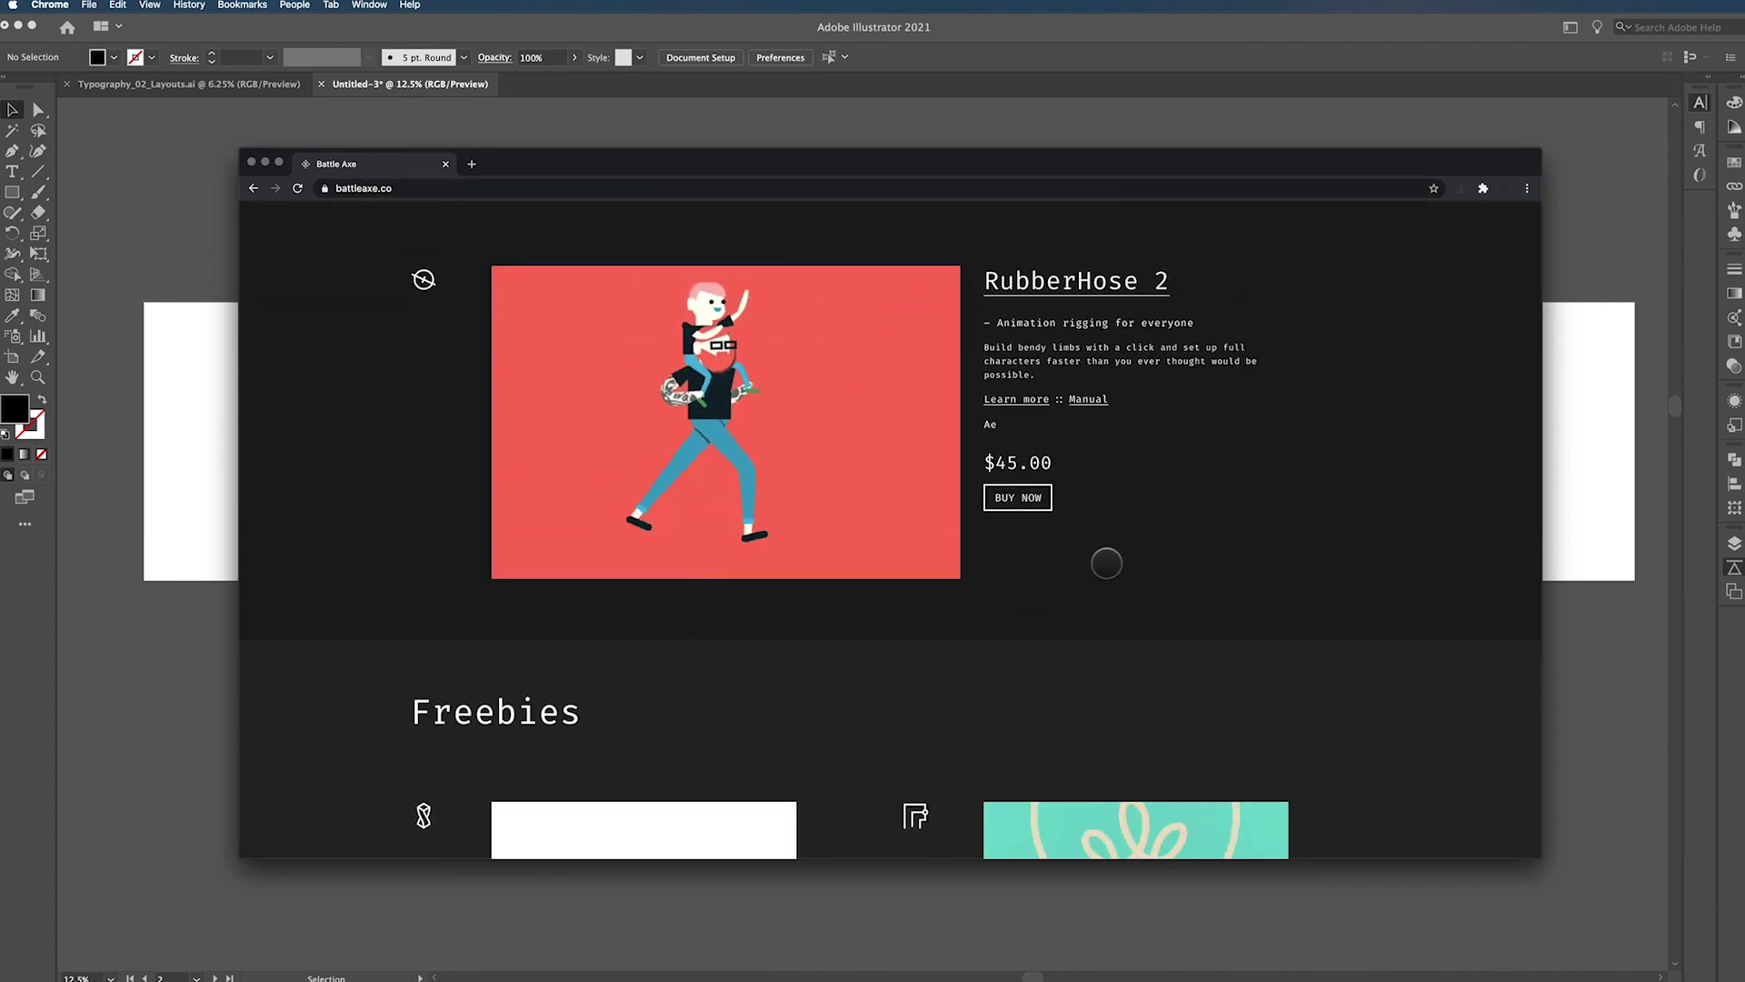
scroll(1219, 546, down, 13)
scroll(1225, 544, down, 12)
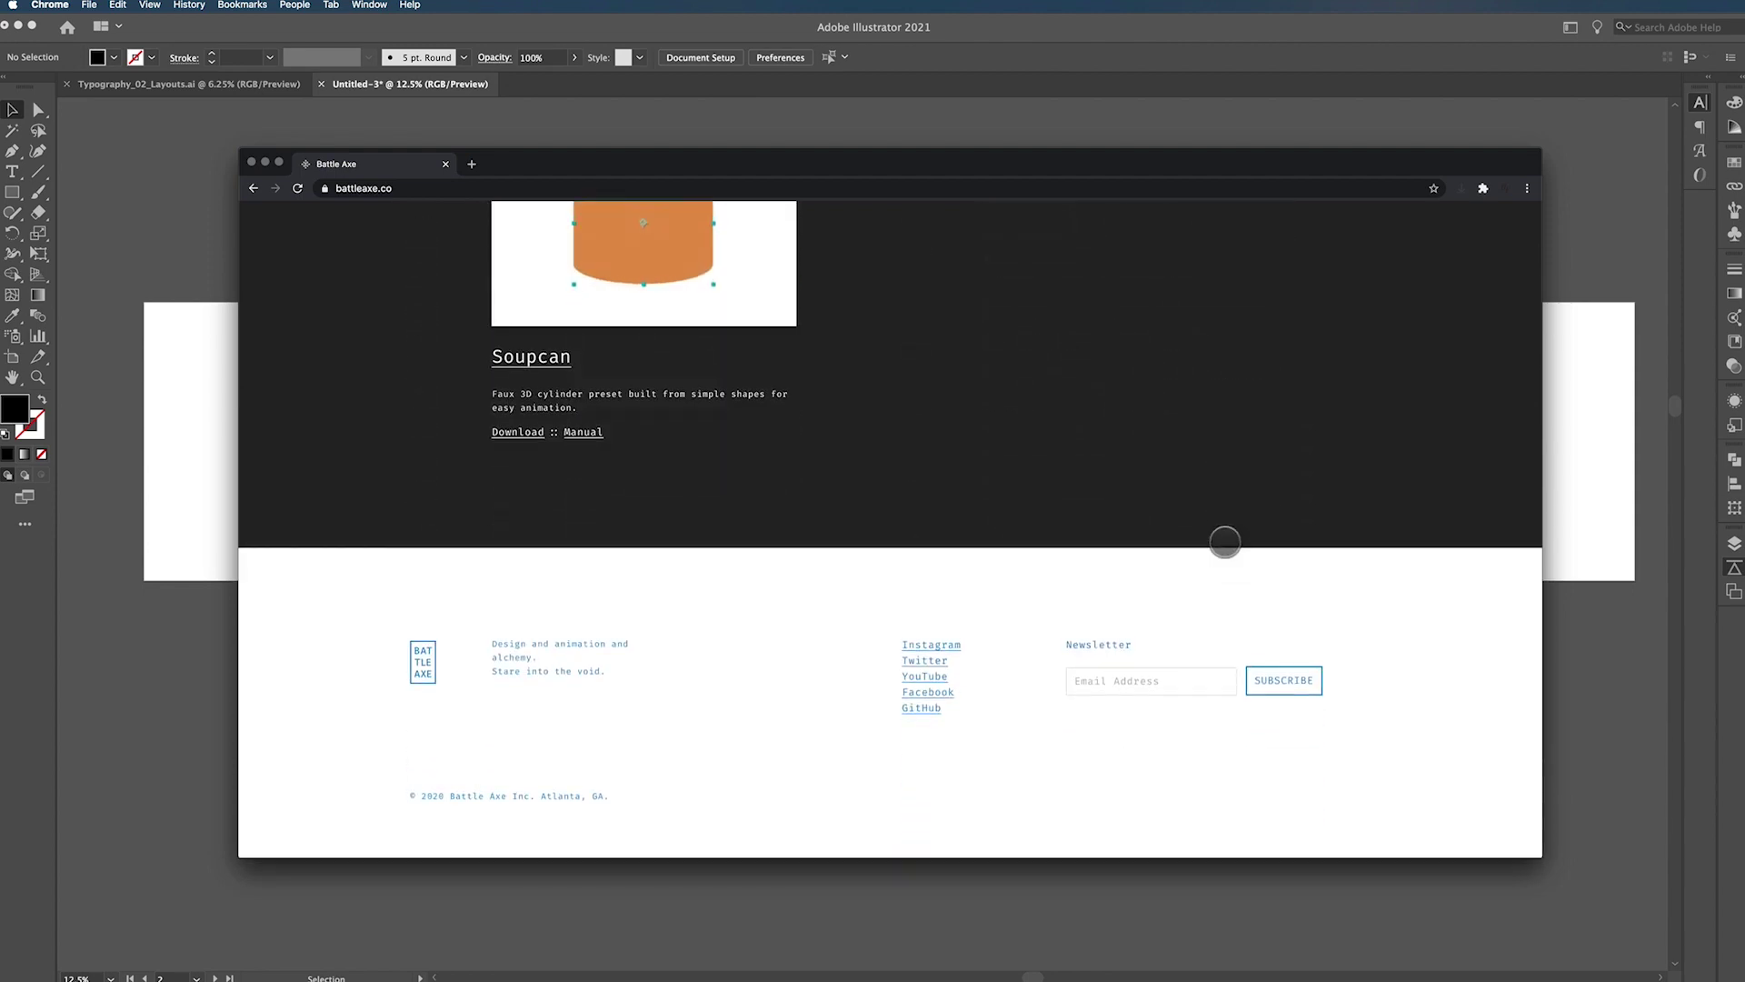
scroll(1224, 542, up, 20)
scroll(1226, 542, down, 3)
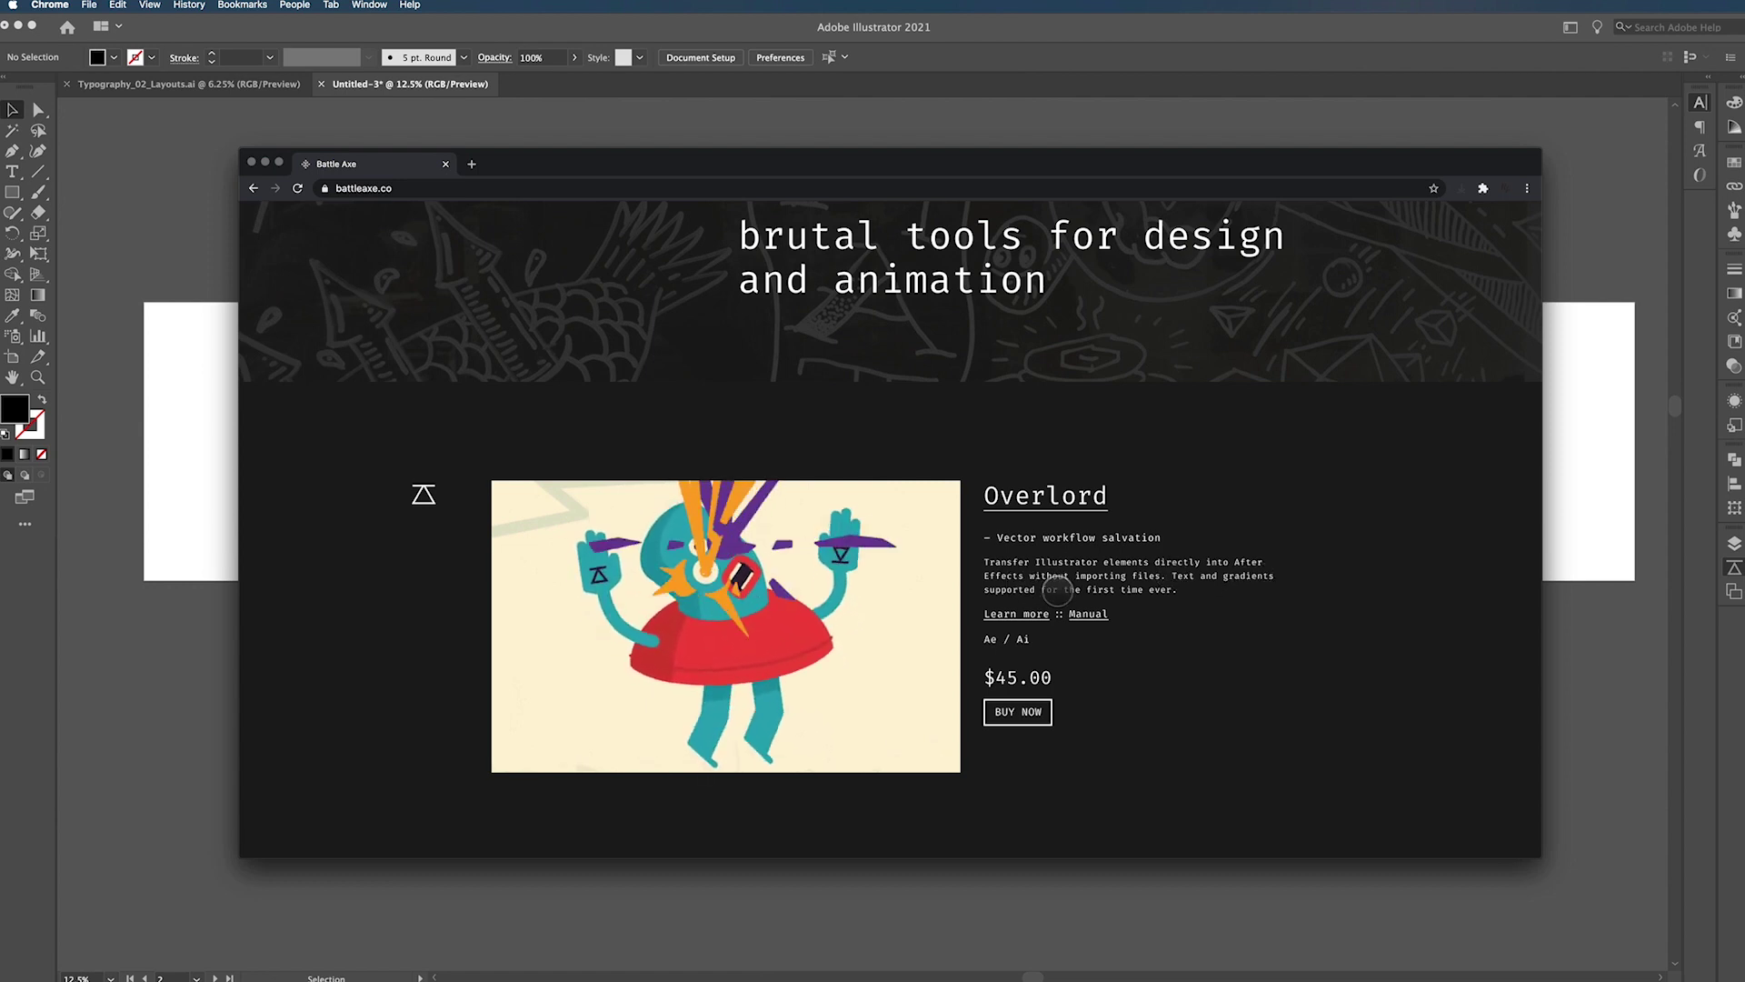
In Illustrator, select the CHAOS text, shift it slightly left, and deselect it
key(super+Tab)
click(982, 428)
drag(981, 428, 937, 427)
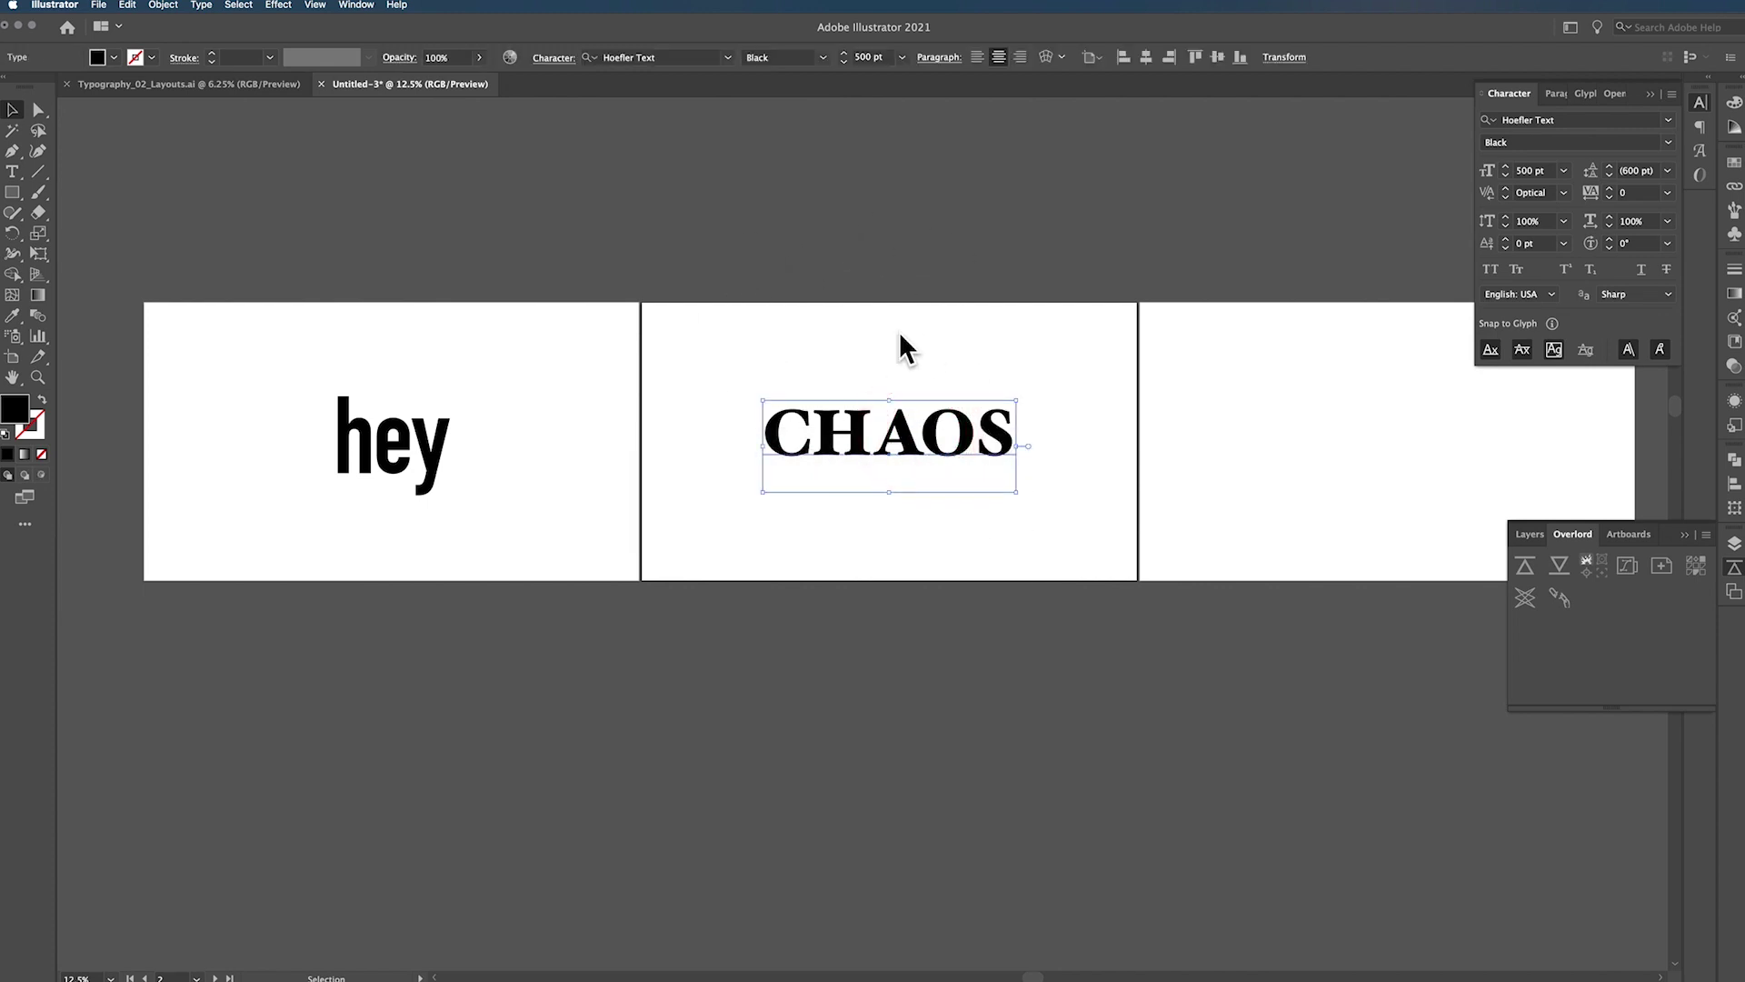
click(1560, 564)
In After Effects, create a 3840 × 2160, 24 fps composition named Grunge Typography
key(super+Tab)
key(super+Tab)
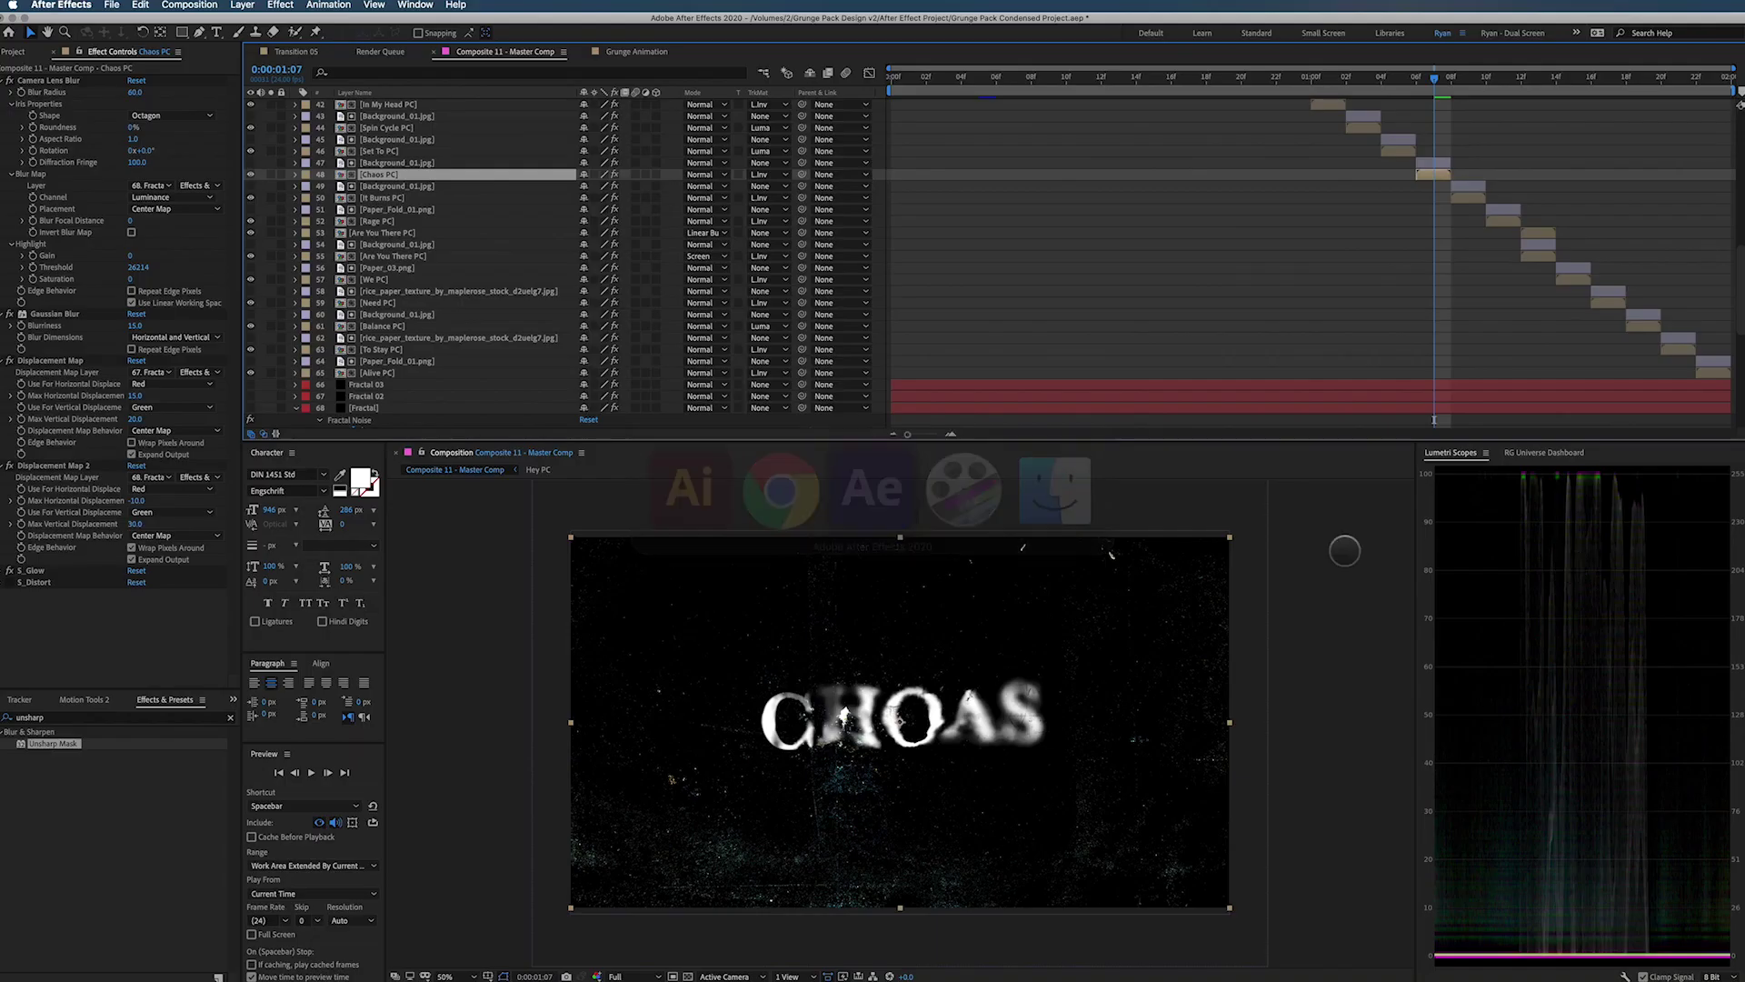
click(619, 51)
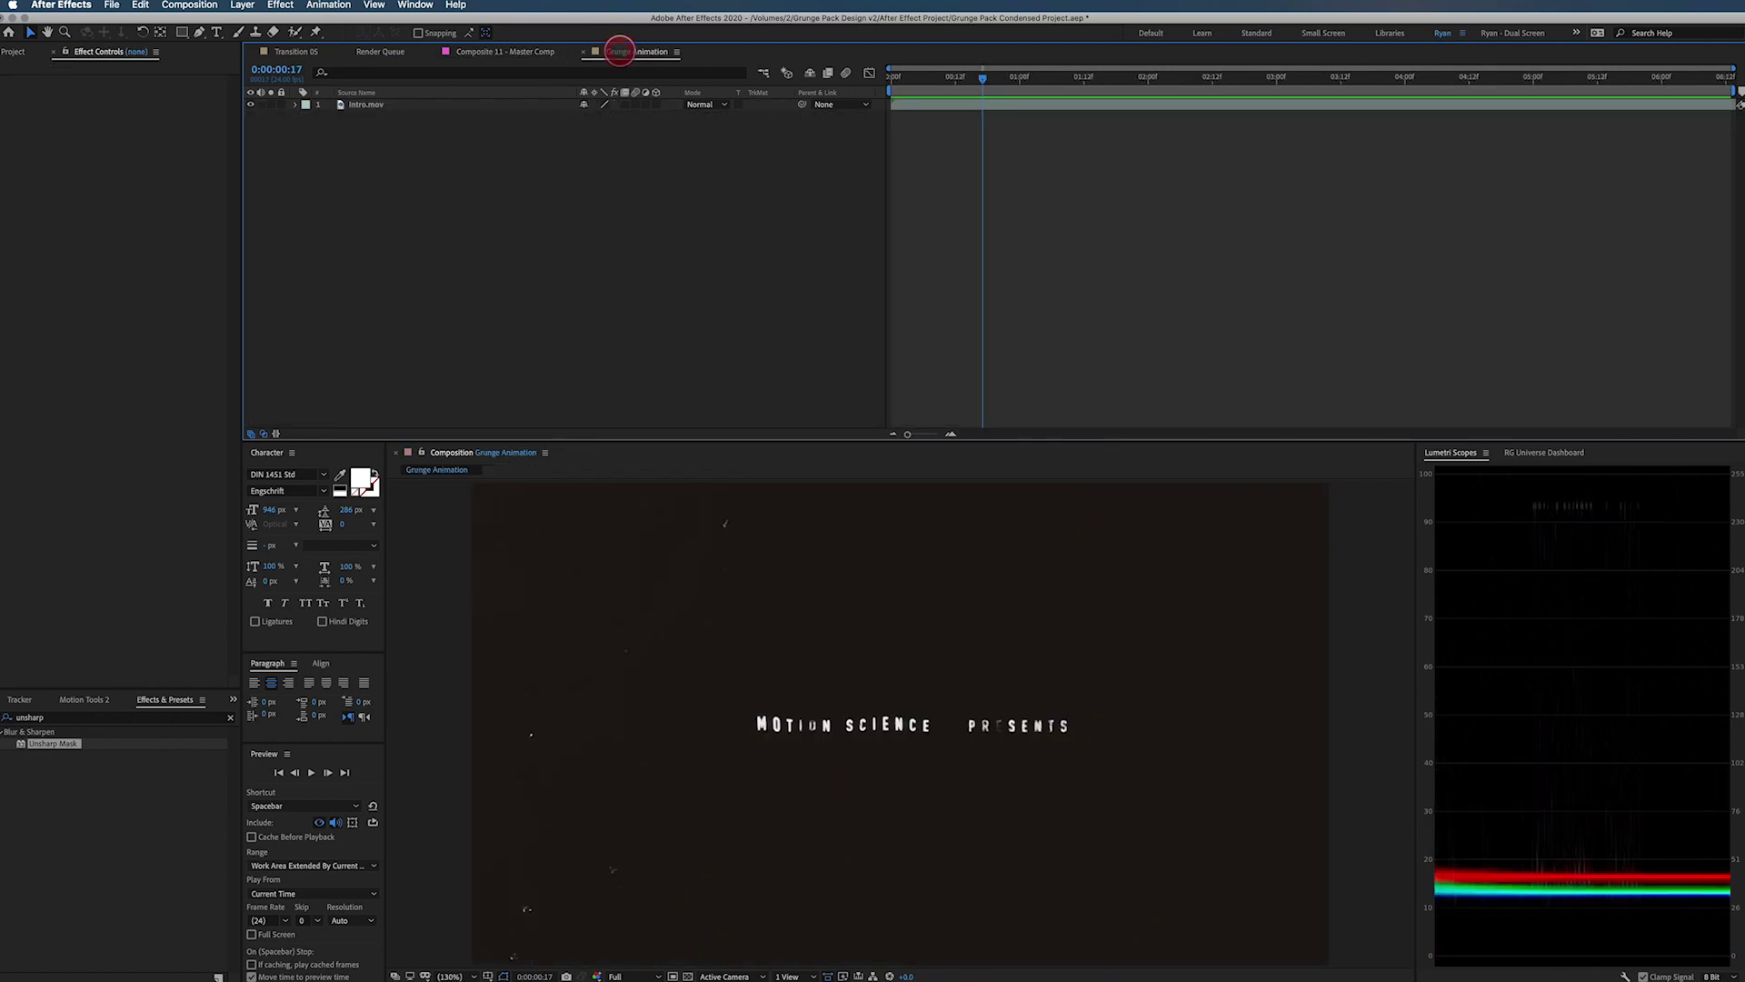
click(18, 52)
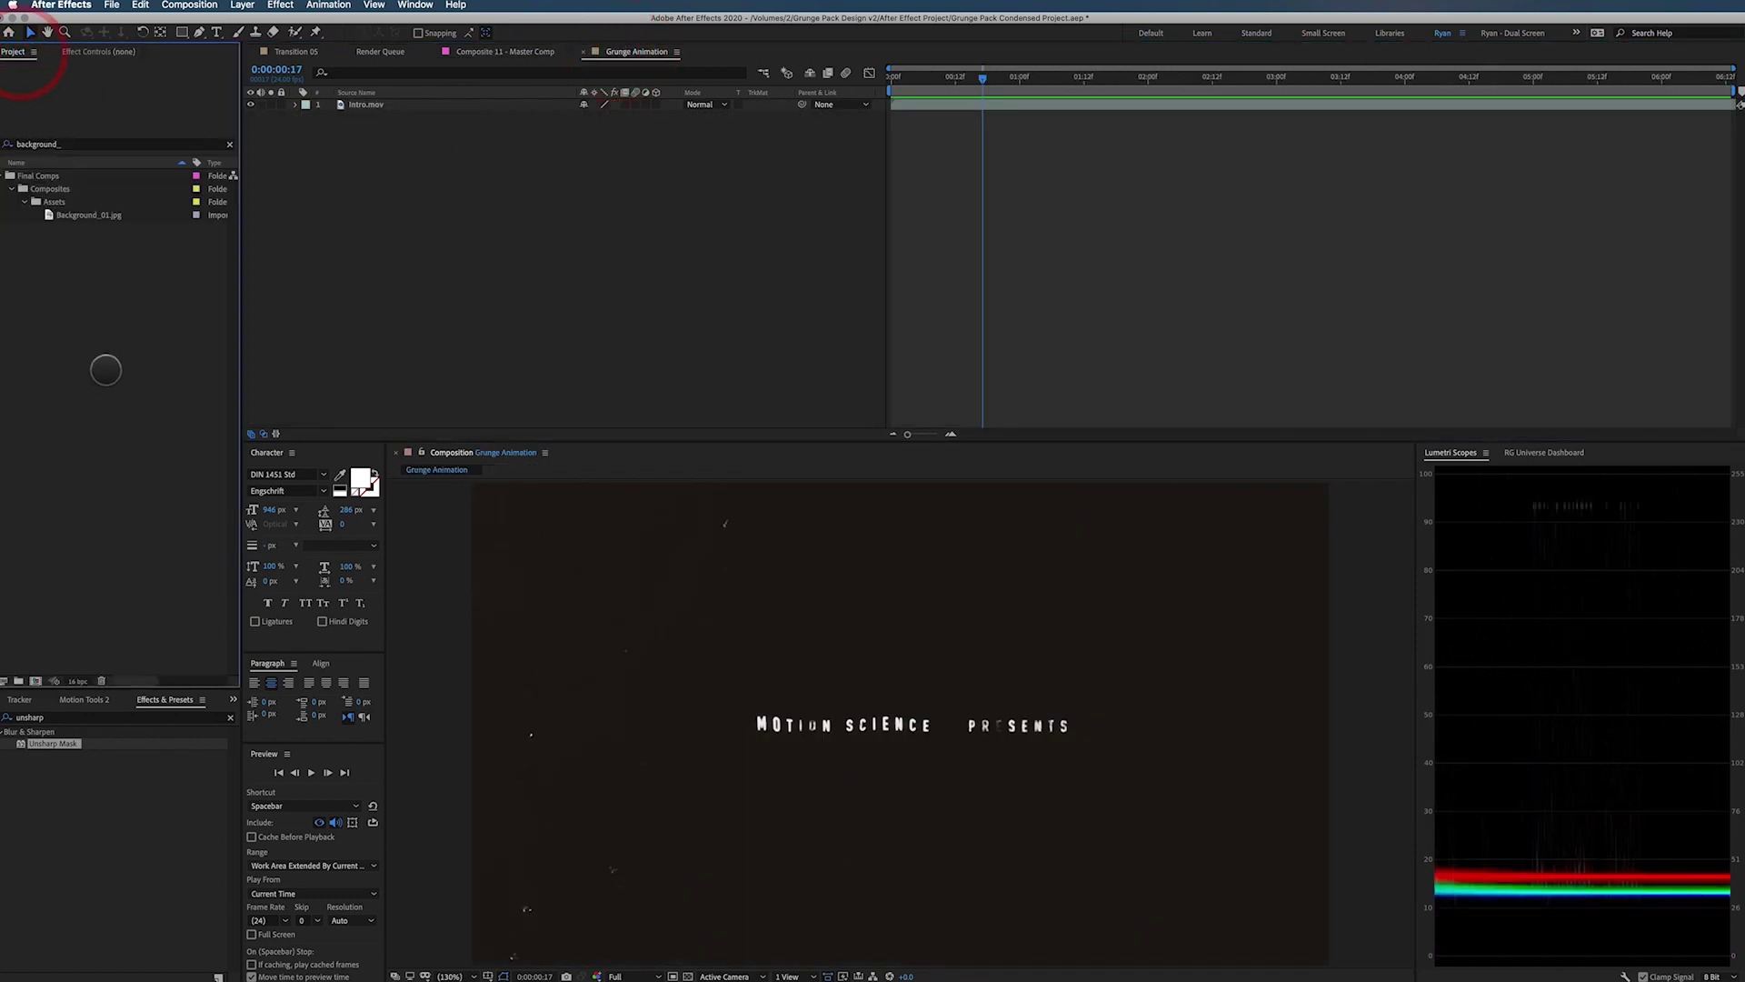
right_click(106, 370)
click(141, 377)
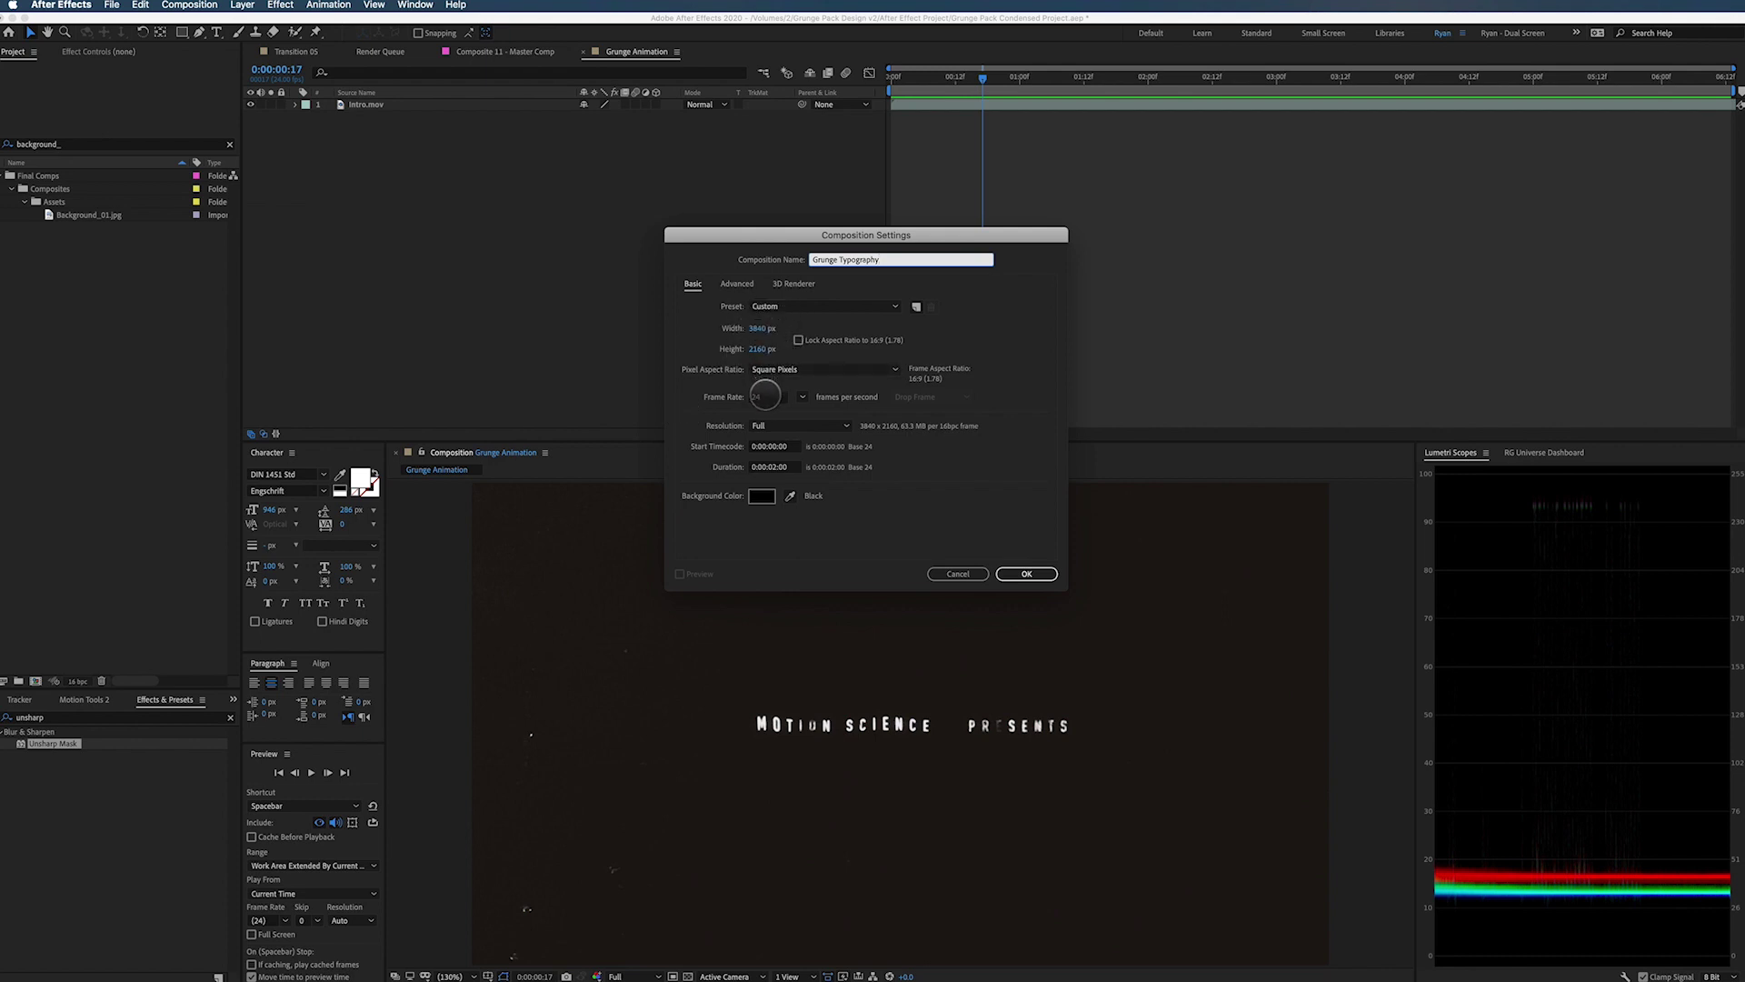
click(765, 397)
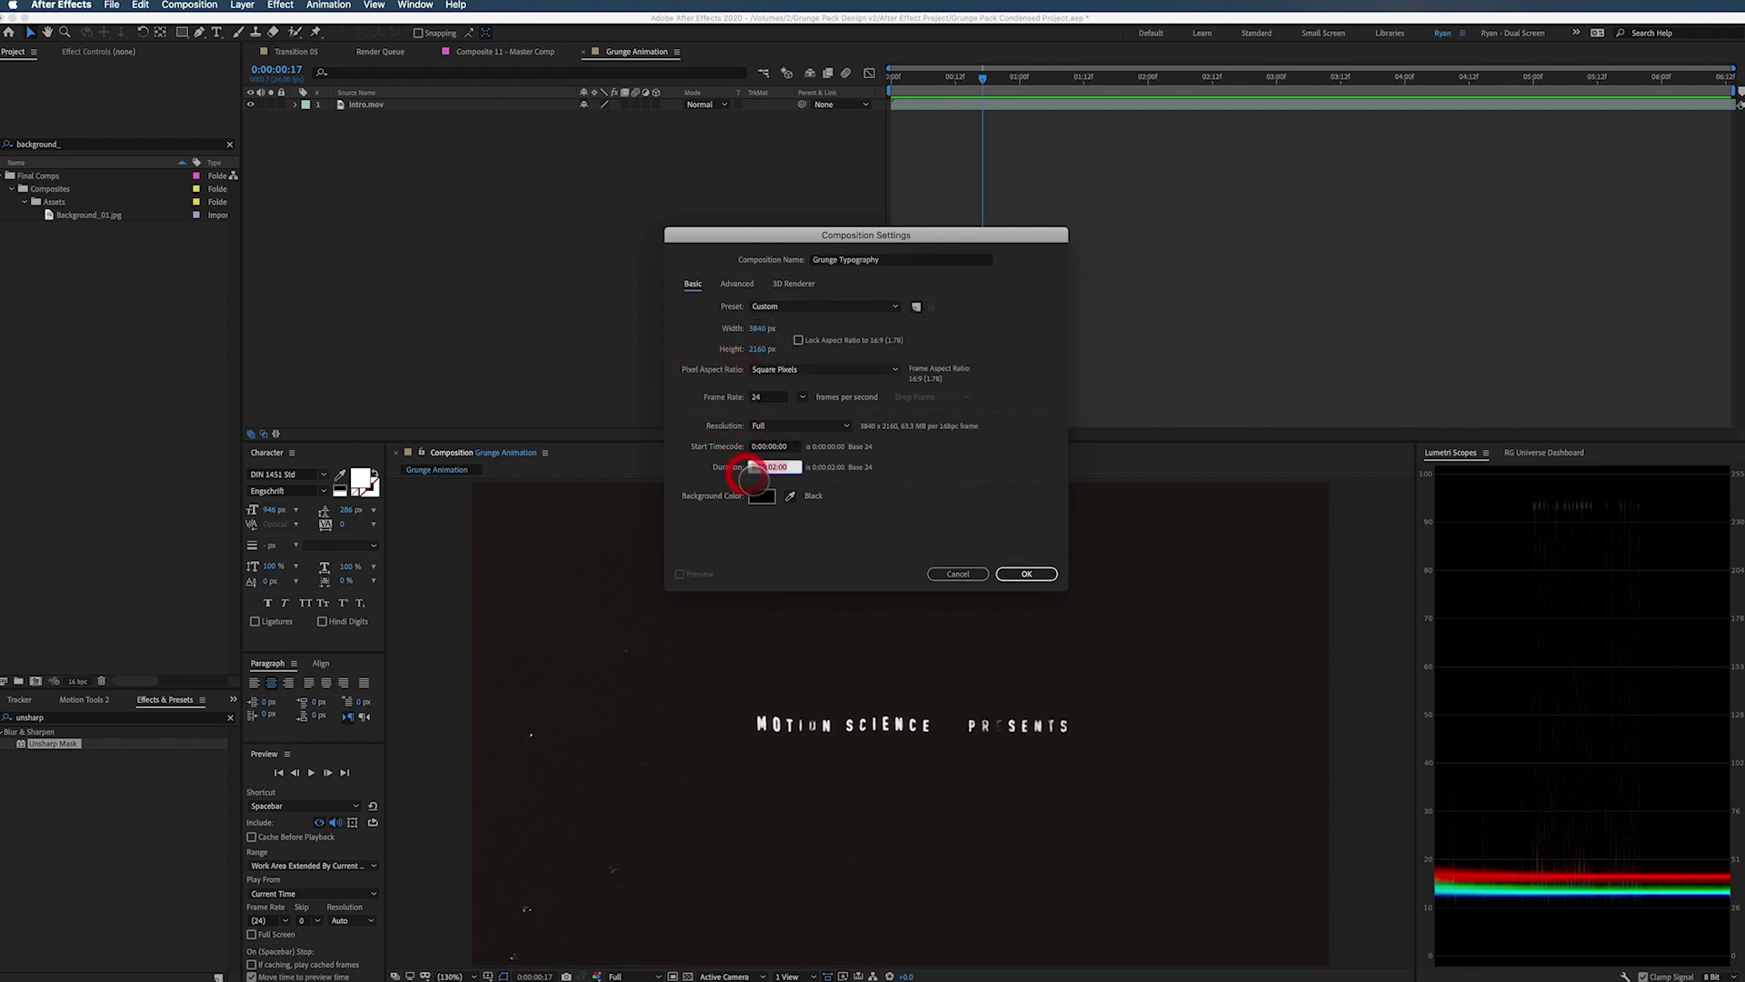
Create the Grunge Typography composition and browse Window > Extensions for Overlord
click(1031, 574)
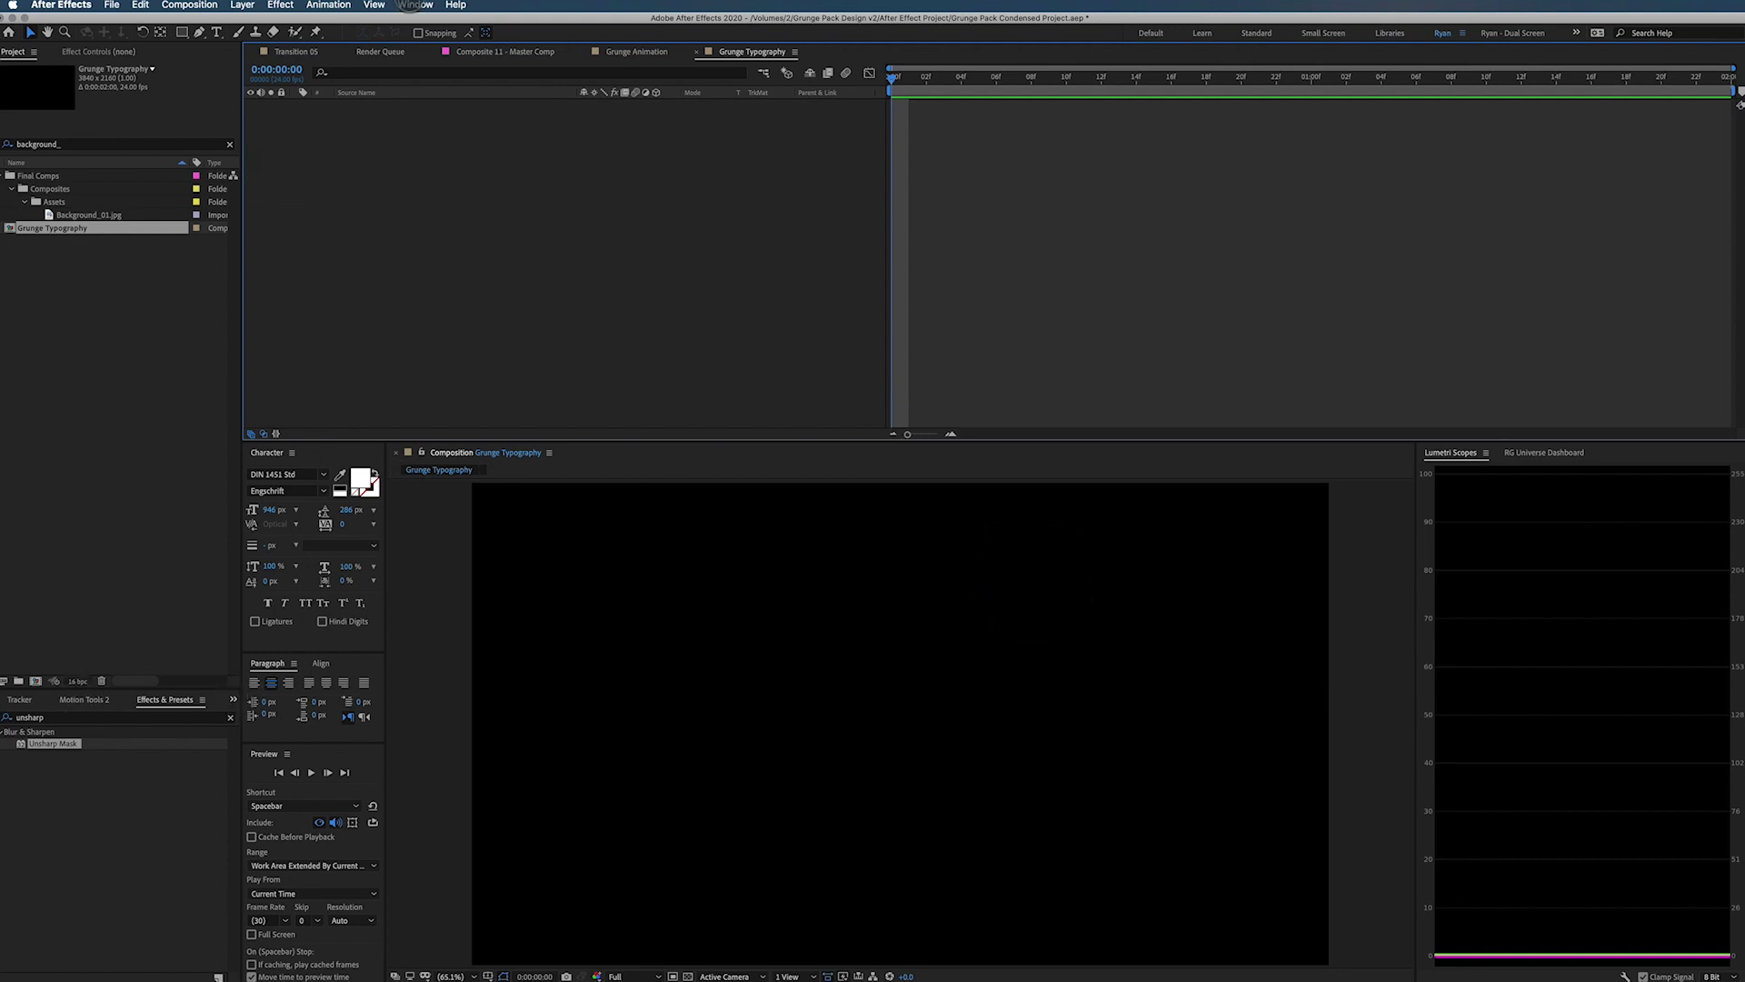
click(416, 4)
mouse_move(446, 76)
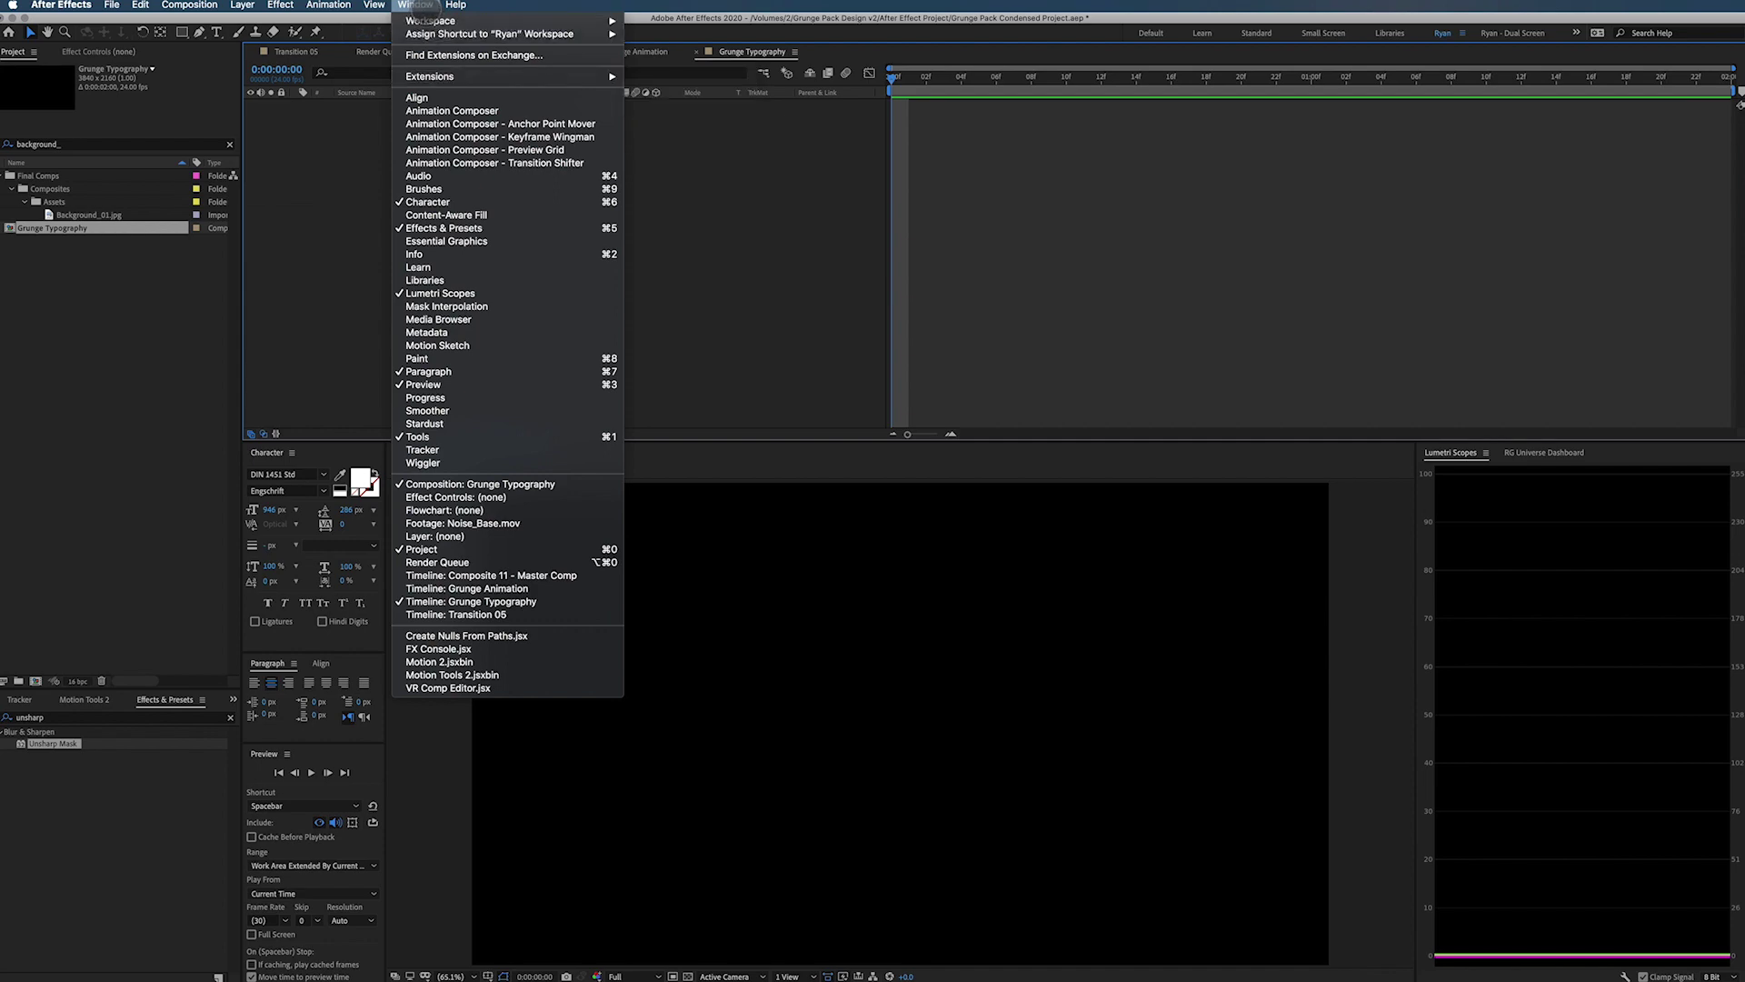
click(415, 5)
click(415, 4)
mouse_move(615, 69)
click(415, 4)
Bring the Overlord panel to the front from its panel group, then return to Illustrator
click(232, 700)
click(253, 716)
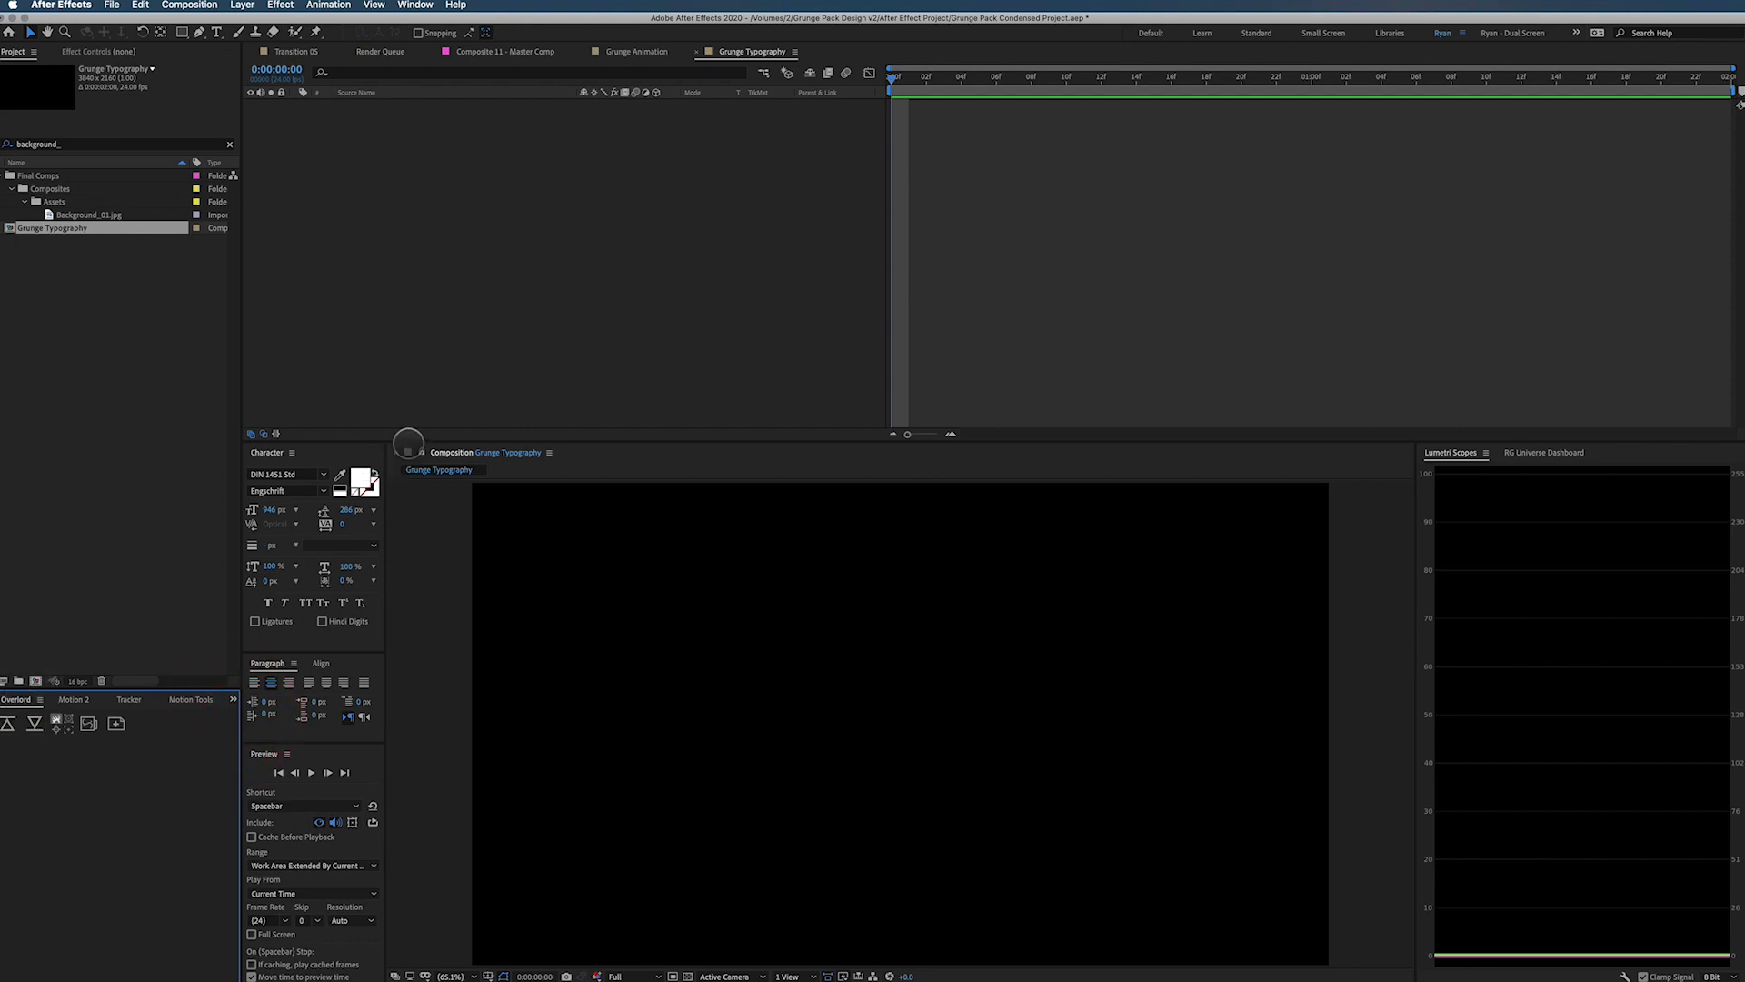
key(super+Tab)
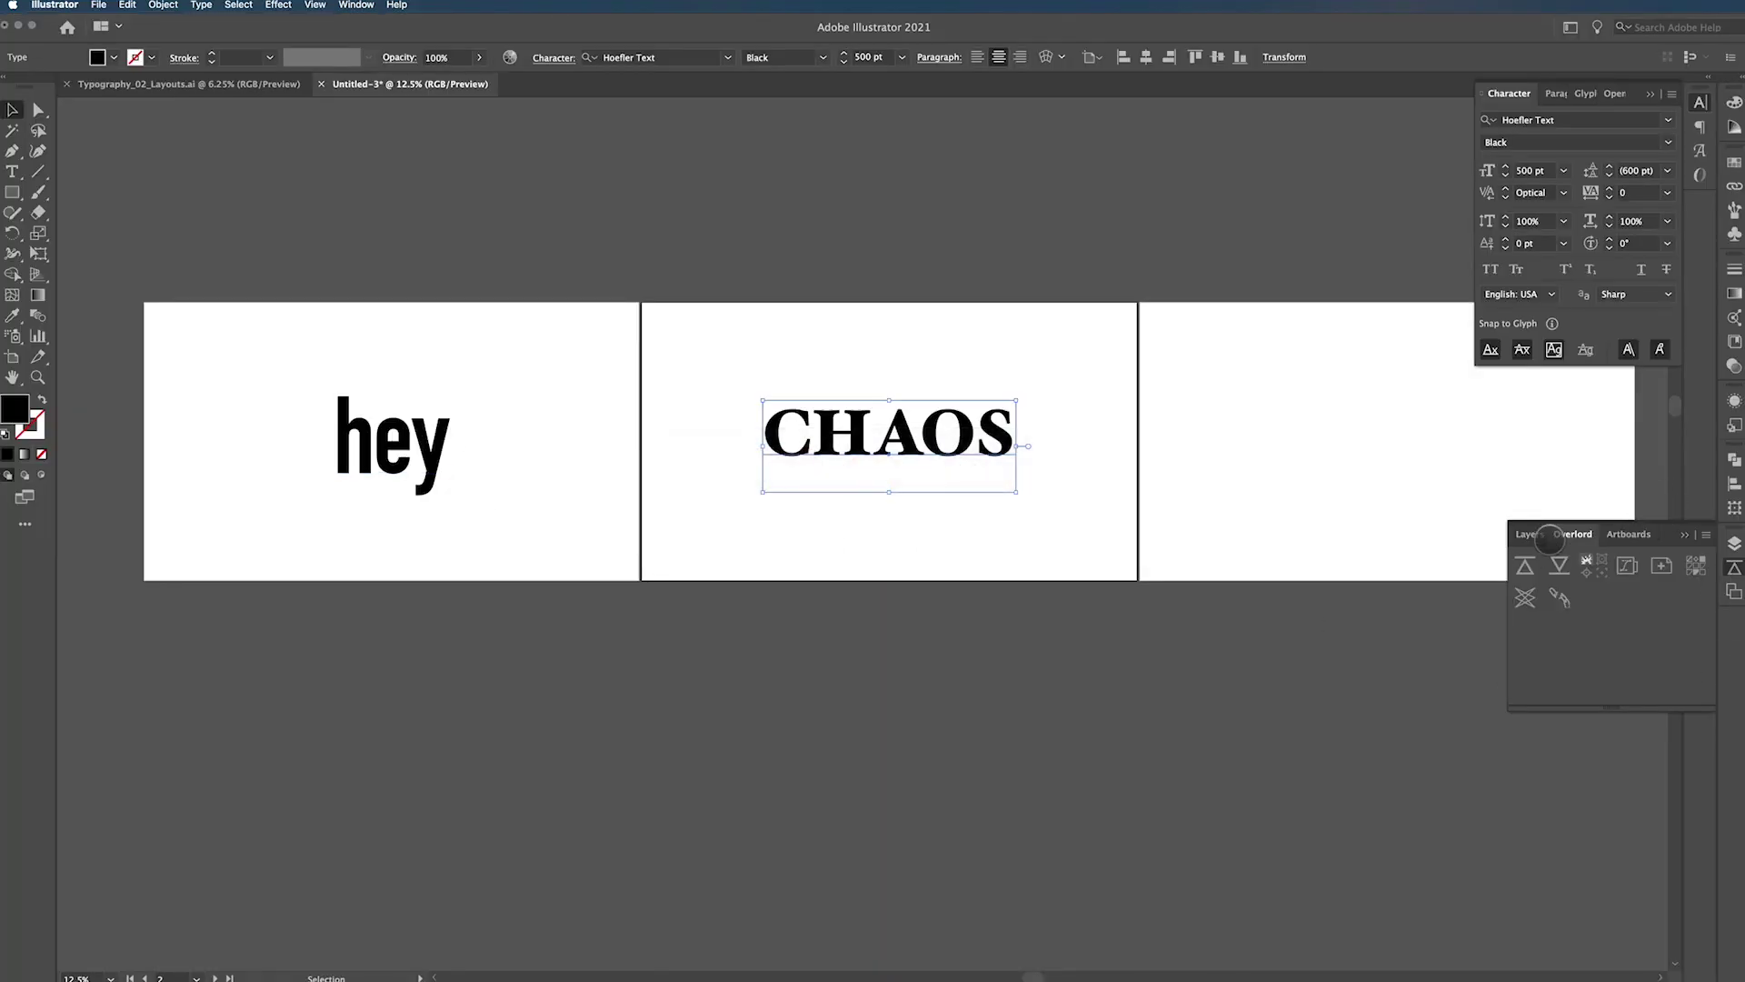
Check that Overlord is listed under Illustrator's Window > Extensions, then go back to After Effects
click(341, 5)
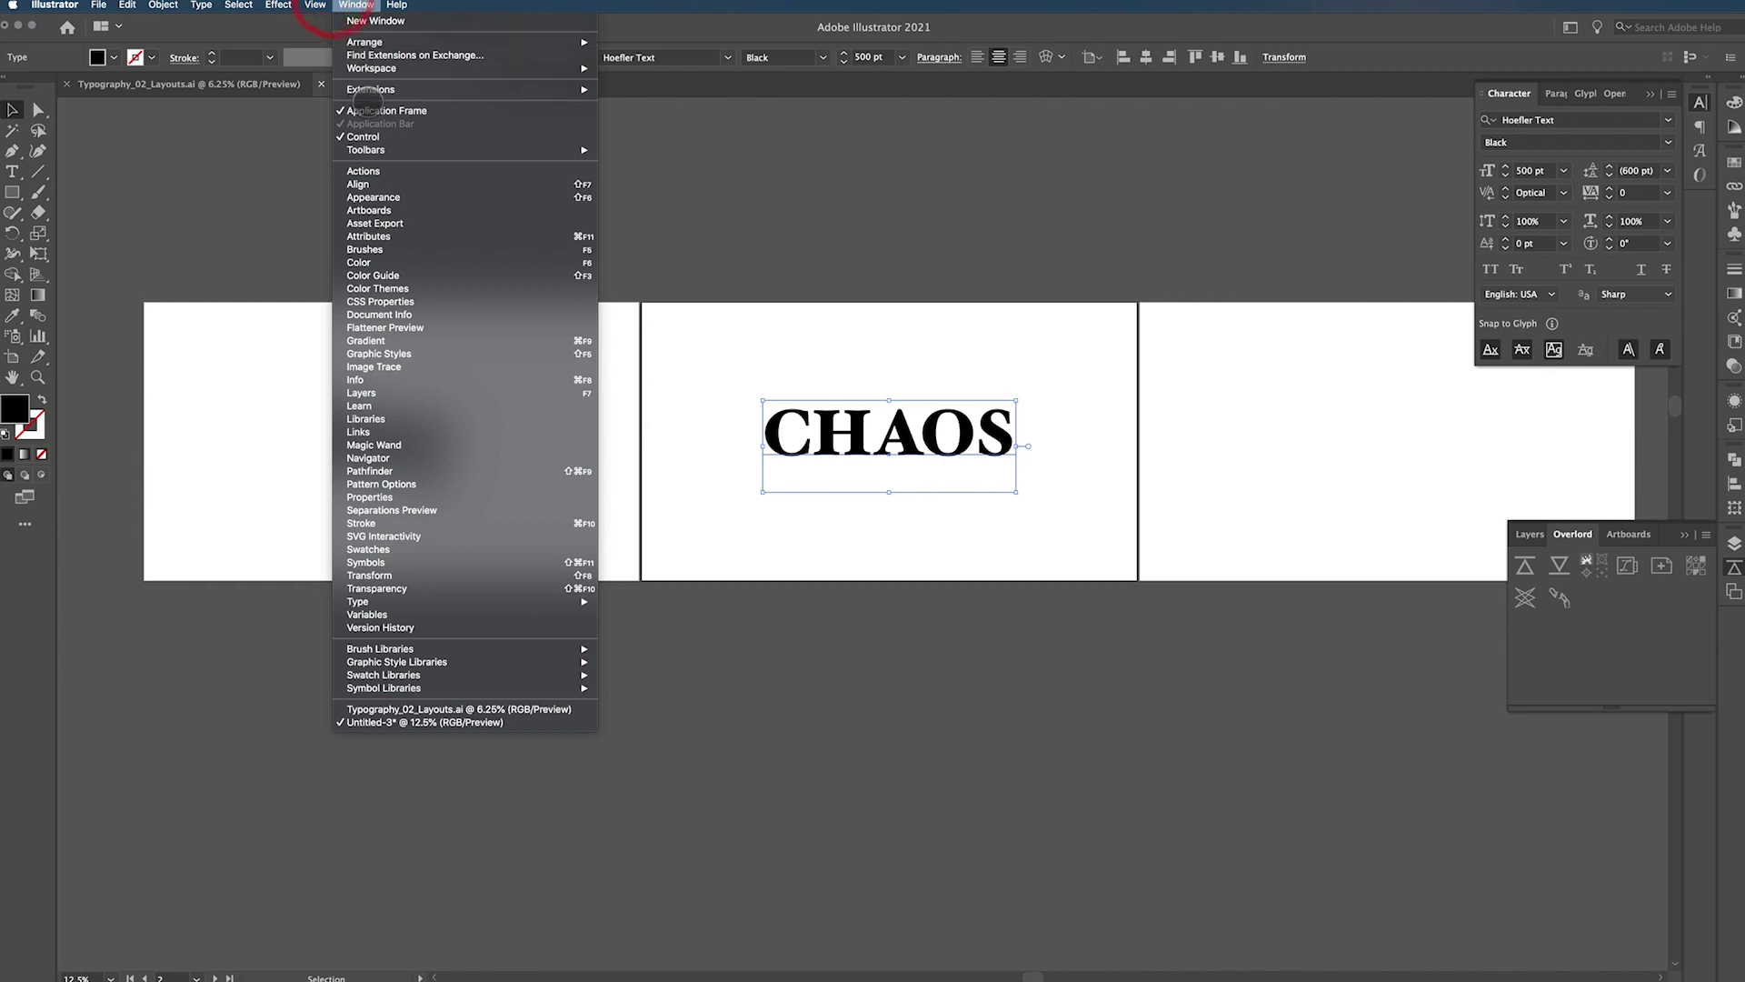
mouse_move(511, 93)
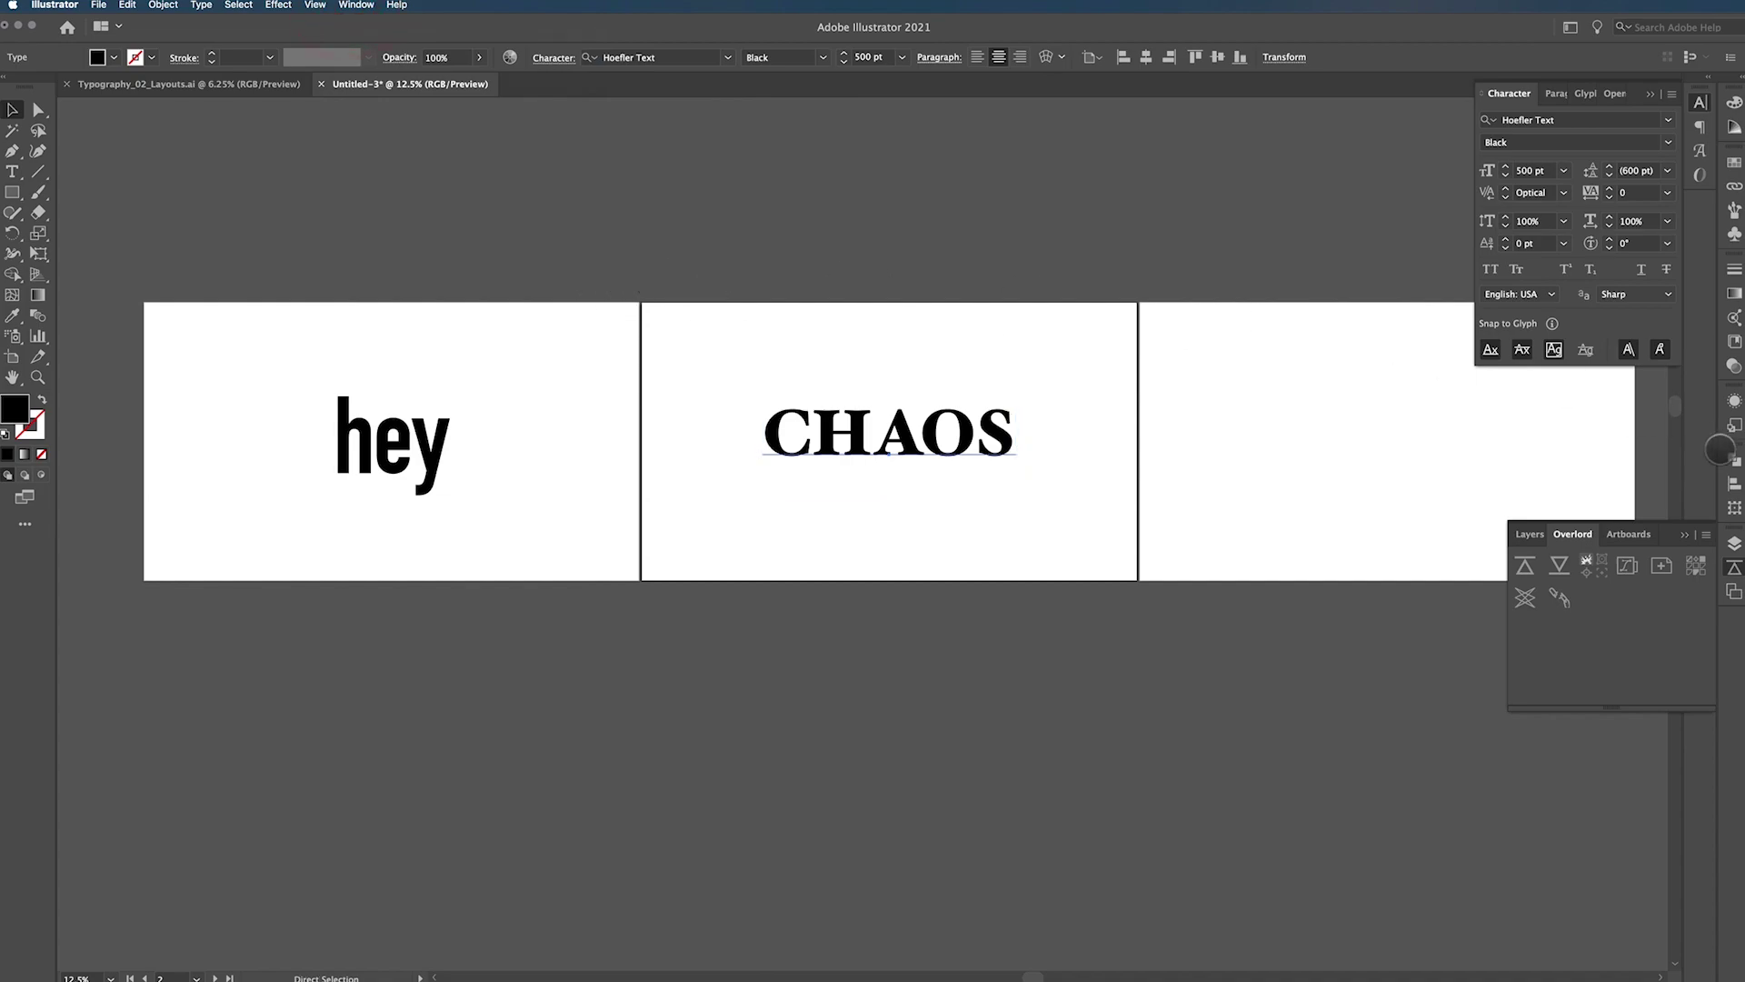
key(super+Tab)
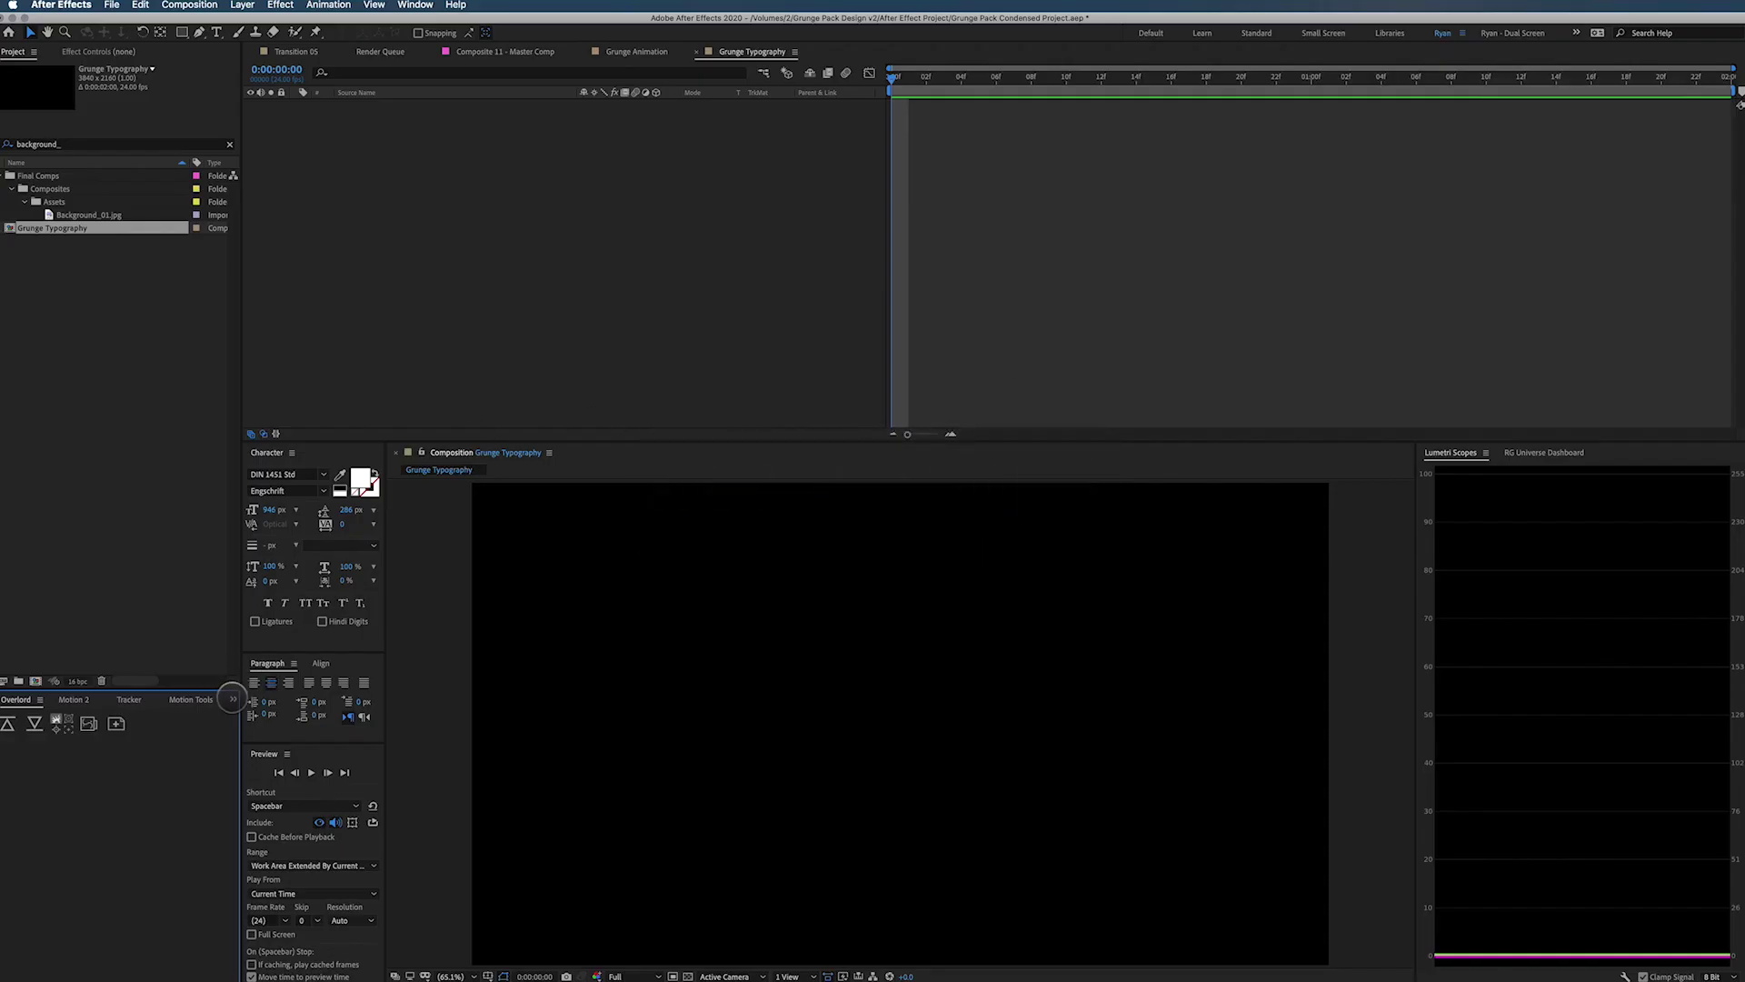
Restore the Effects & Presets panel, then select the CHAOS text in Illustrator
click(232, 699)
click(234, 767)
key(super+Tab)
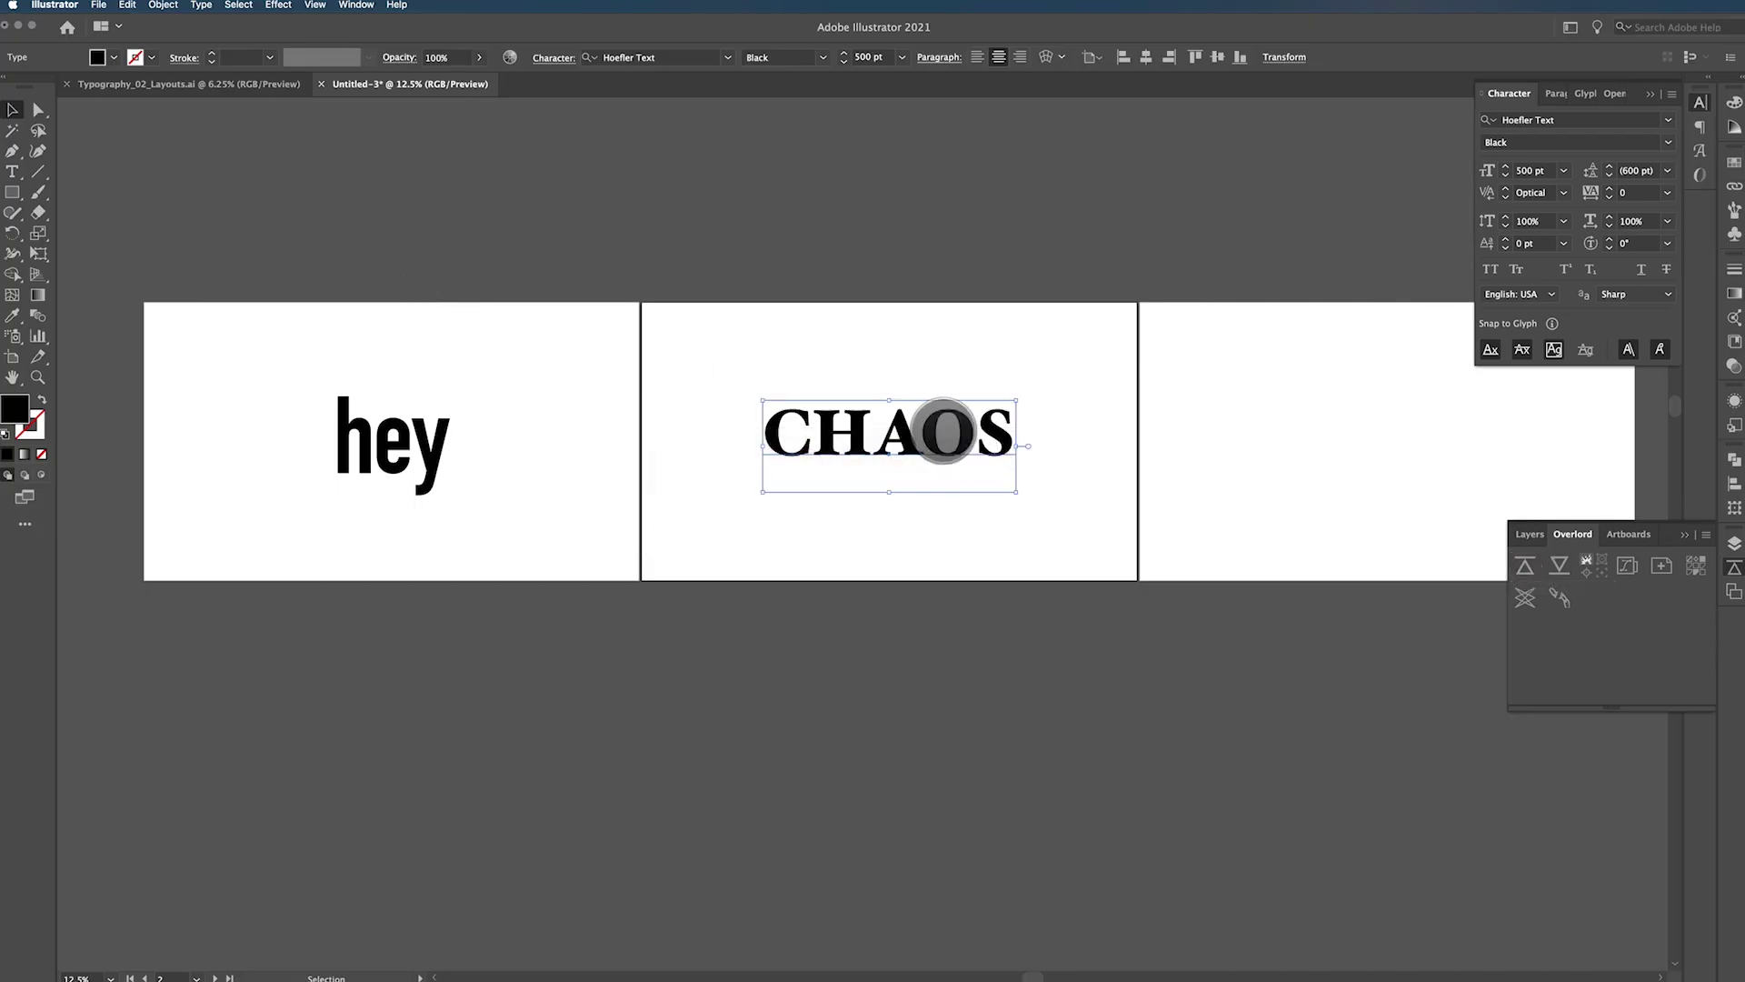
click(917, 431)
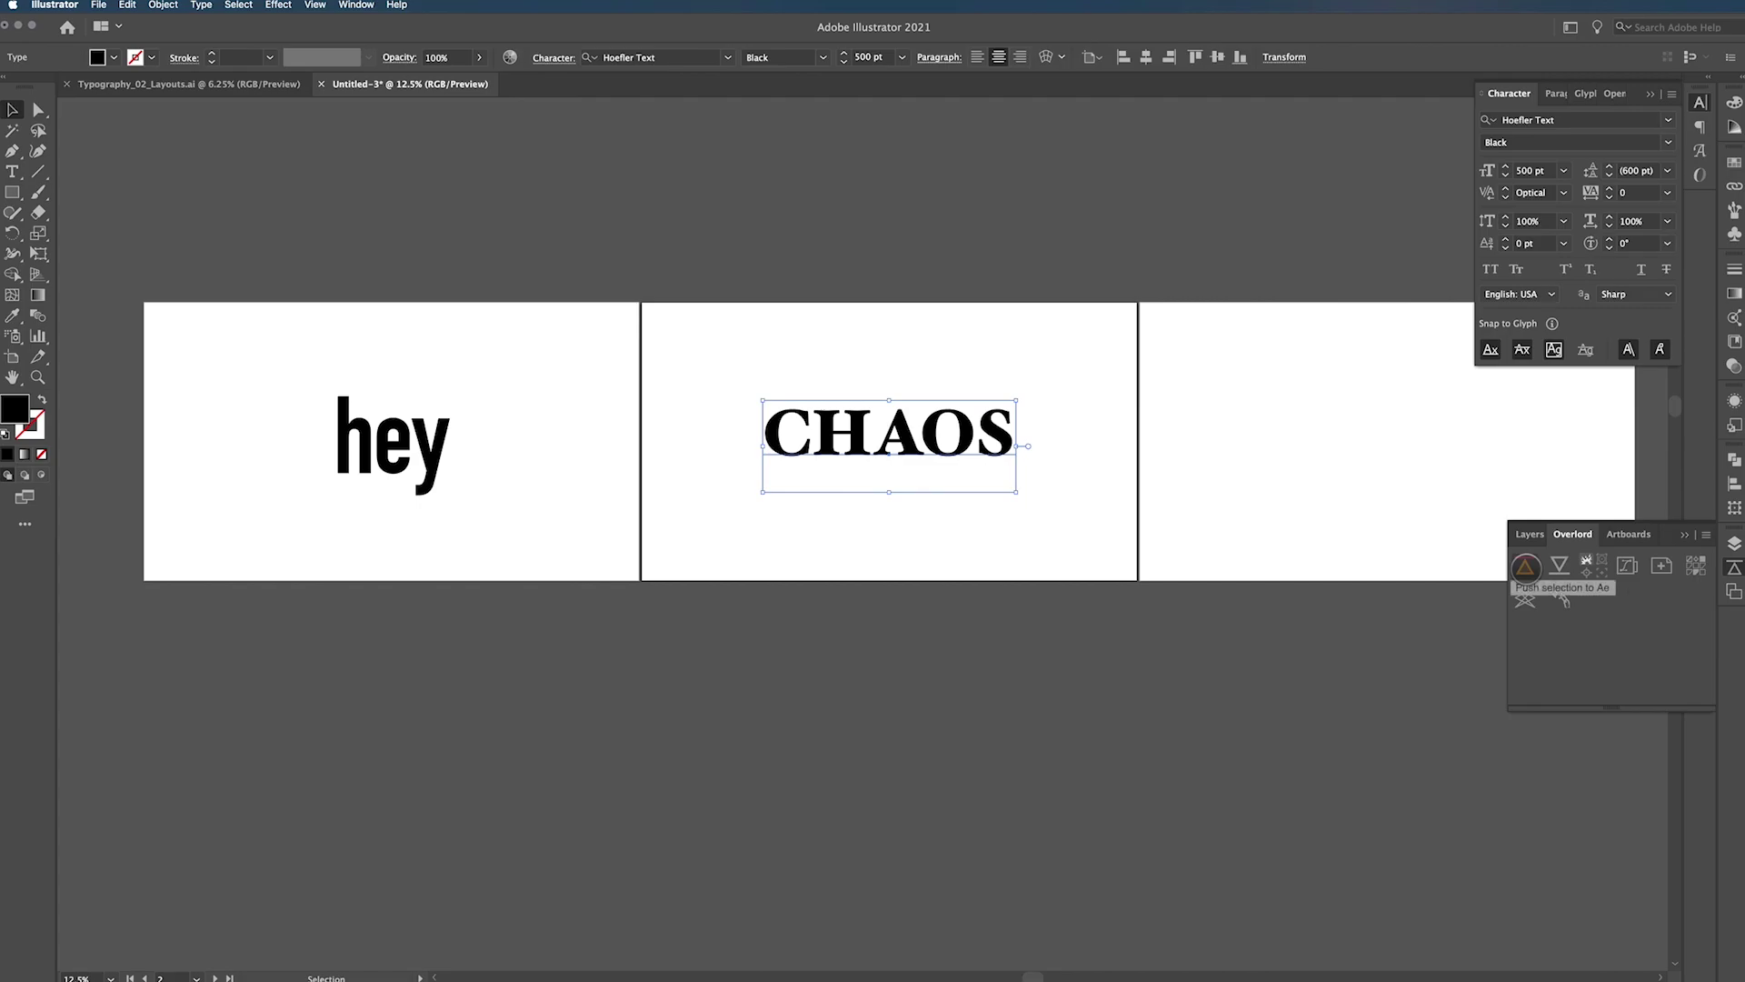
Push CHAOS into After Effects, show the transparency grid, and test-edit the text to CHAOsss
click(1525, 566)
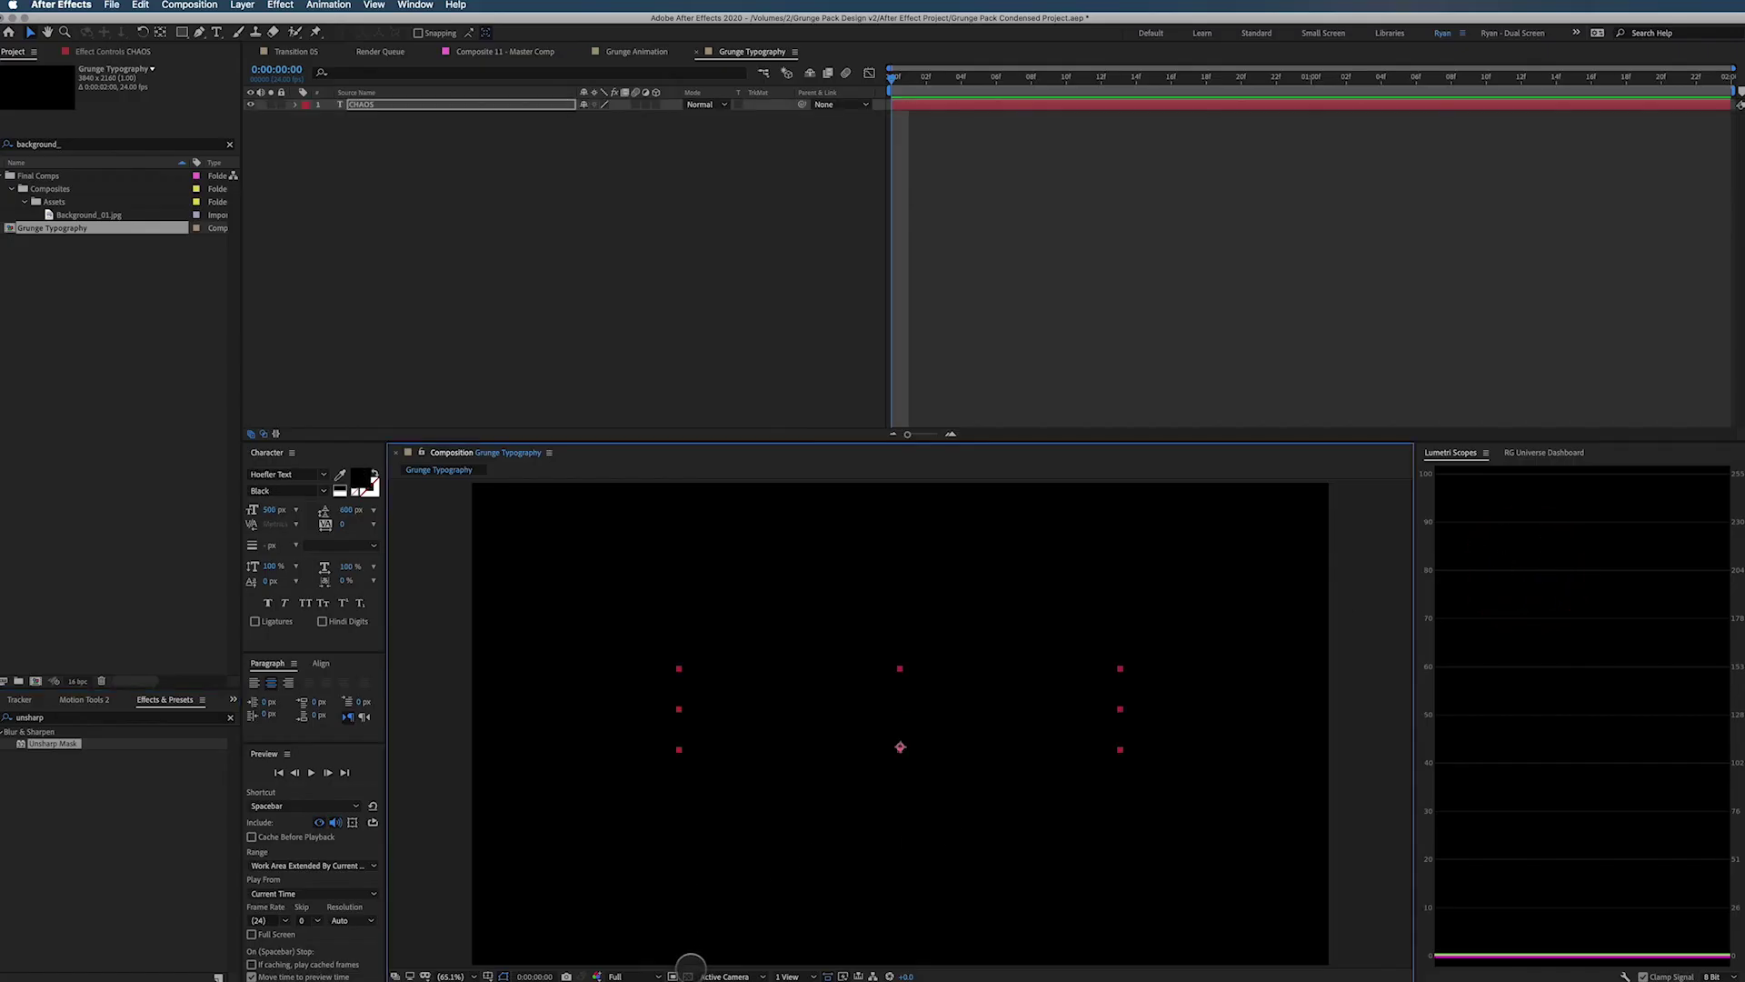
click(677, 975)
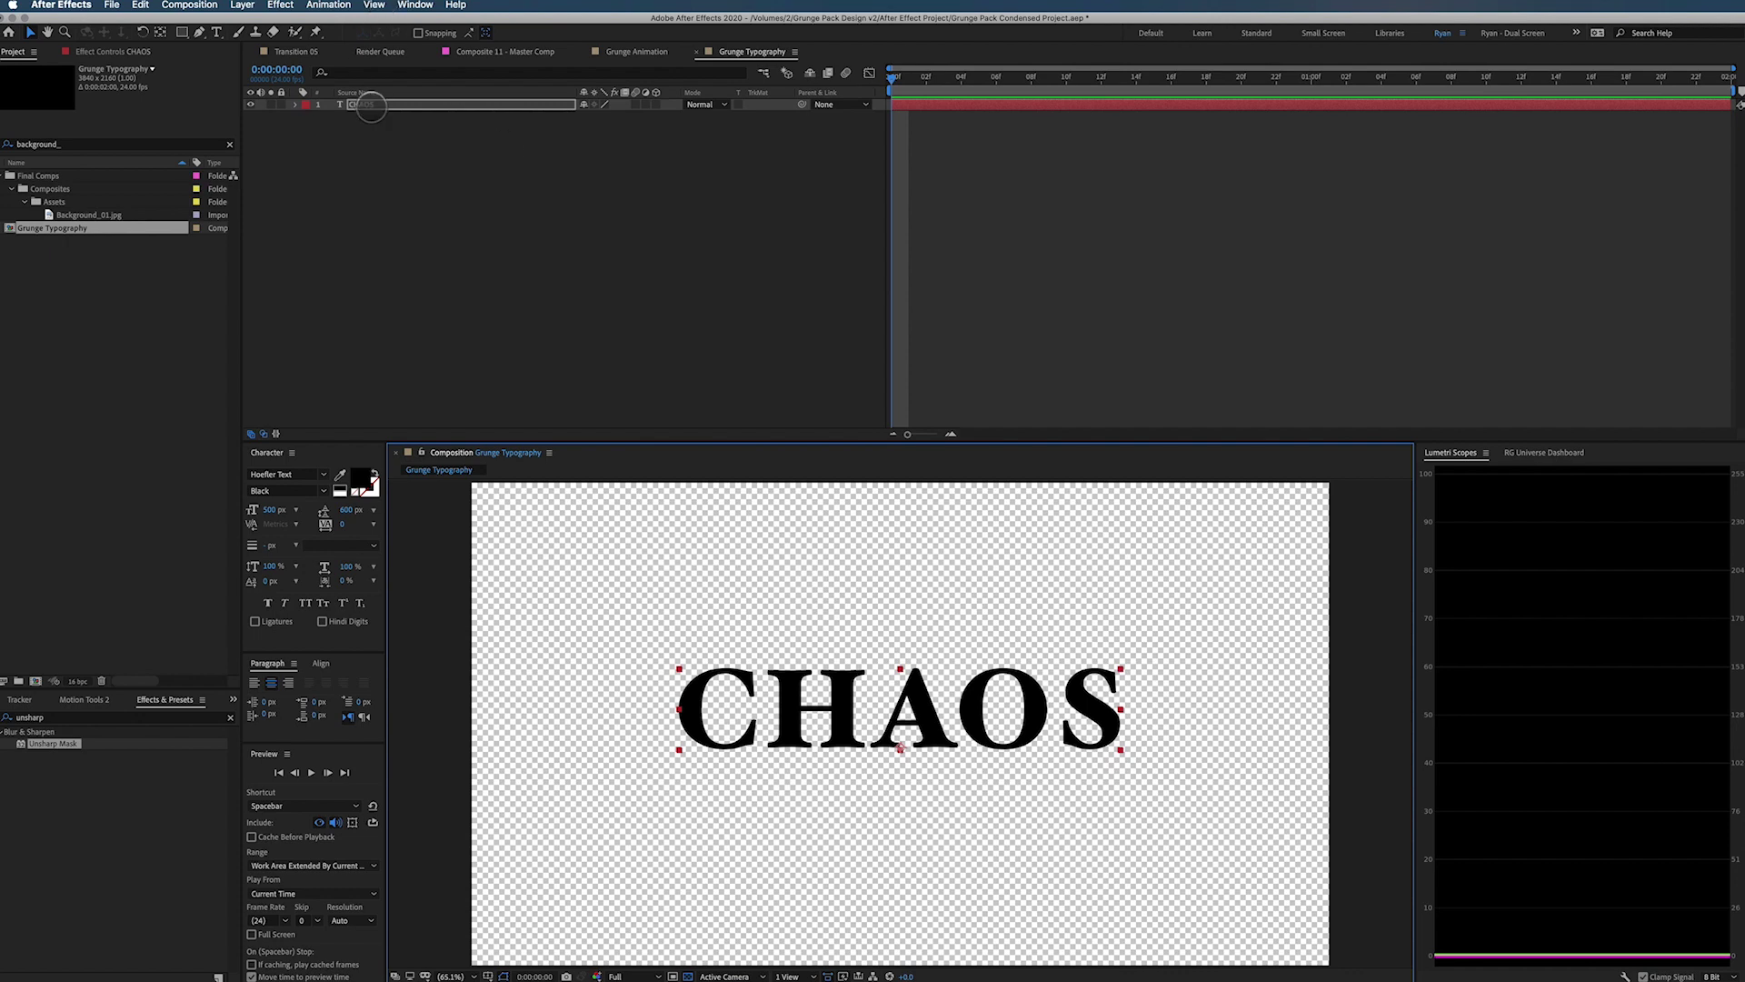
click(370, 106)
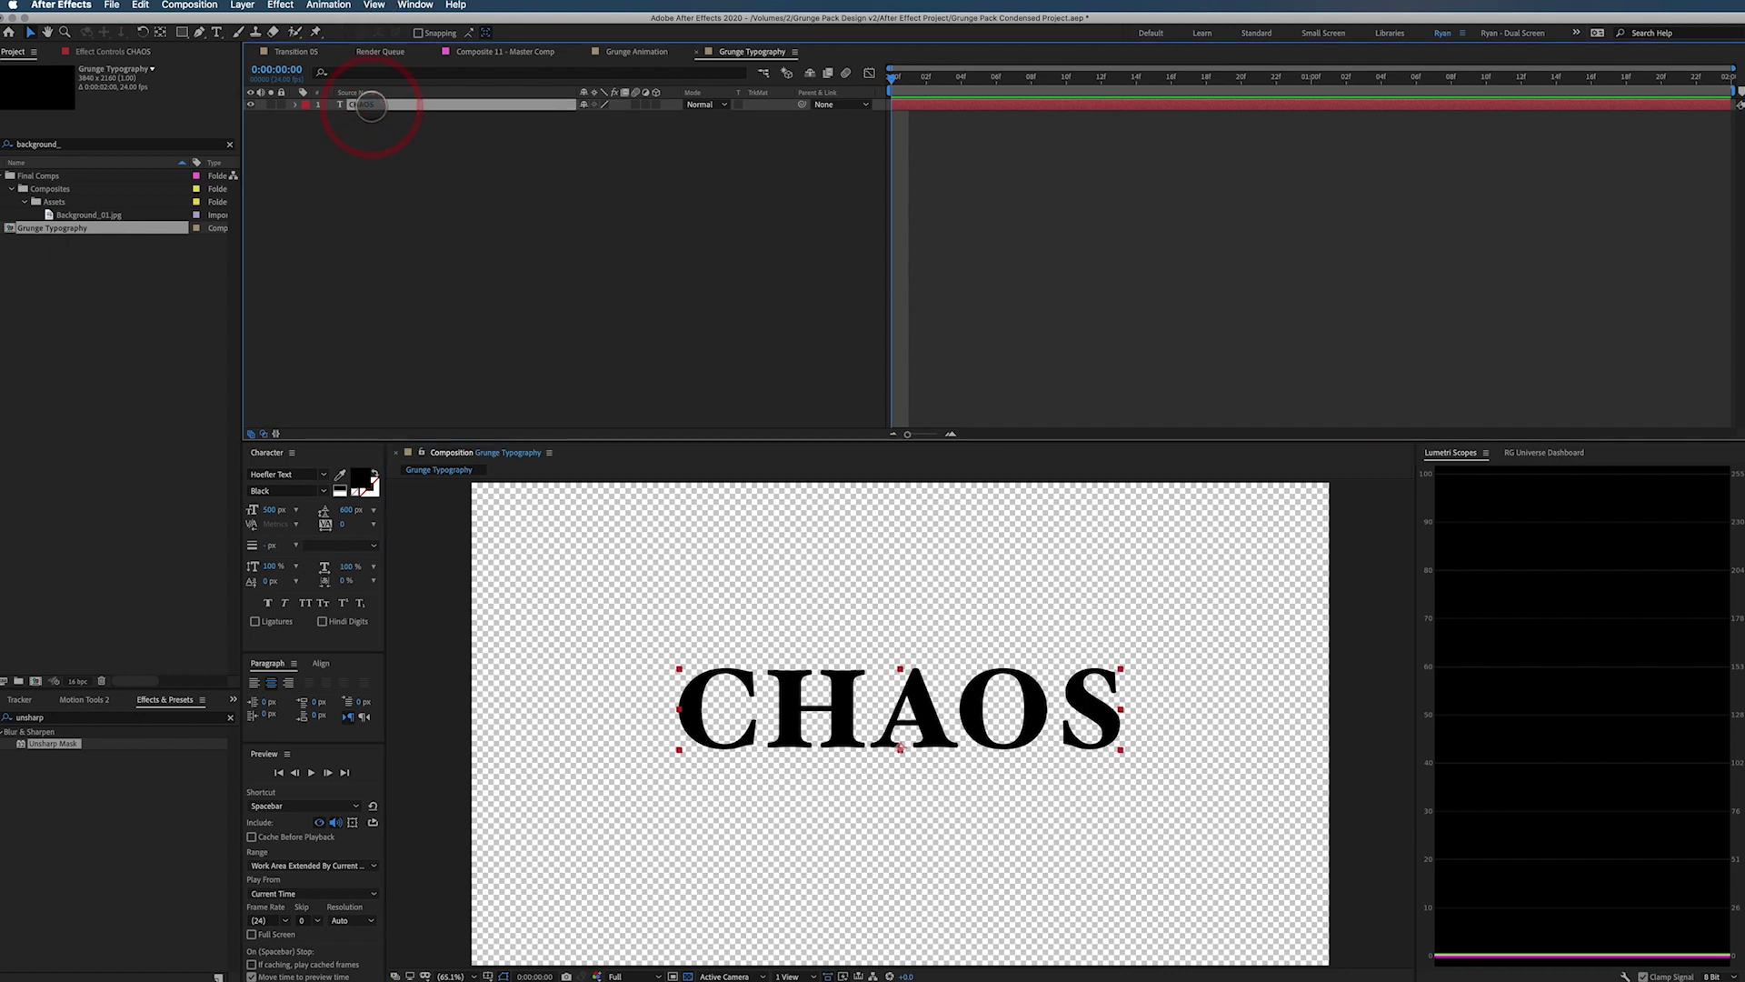
double_click(370, 106)
key(Right)
key(BackSpace)
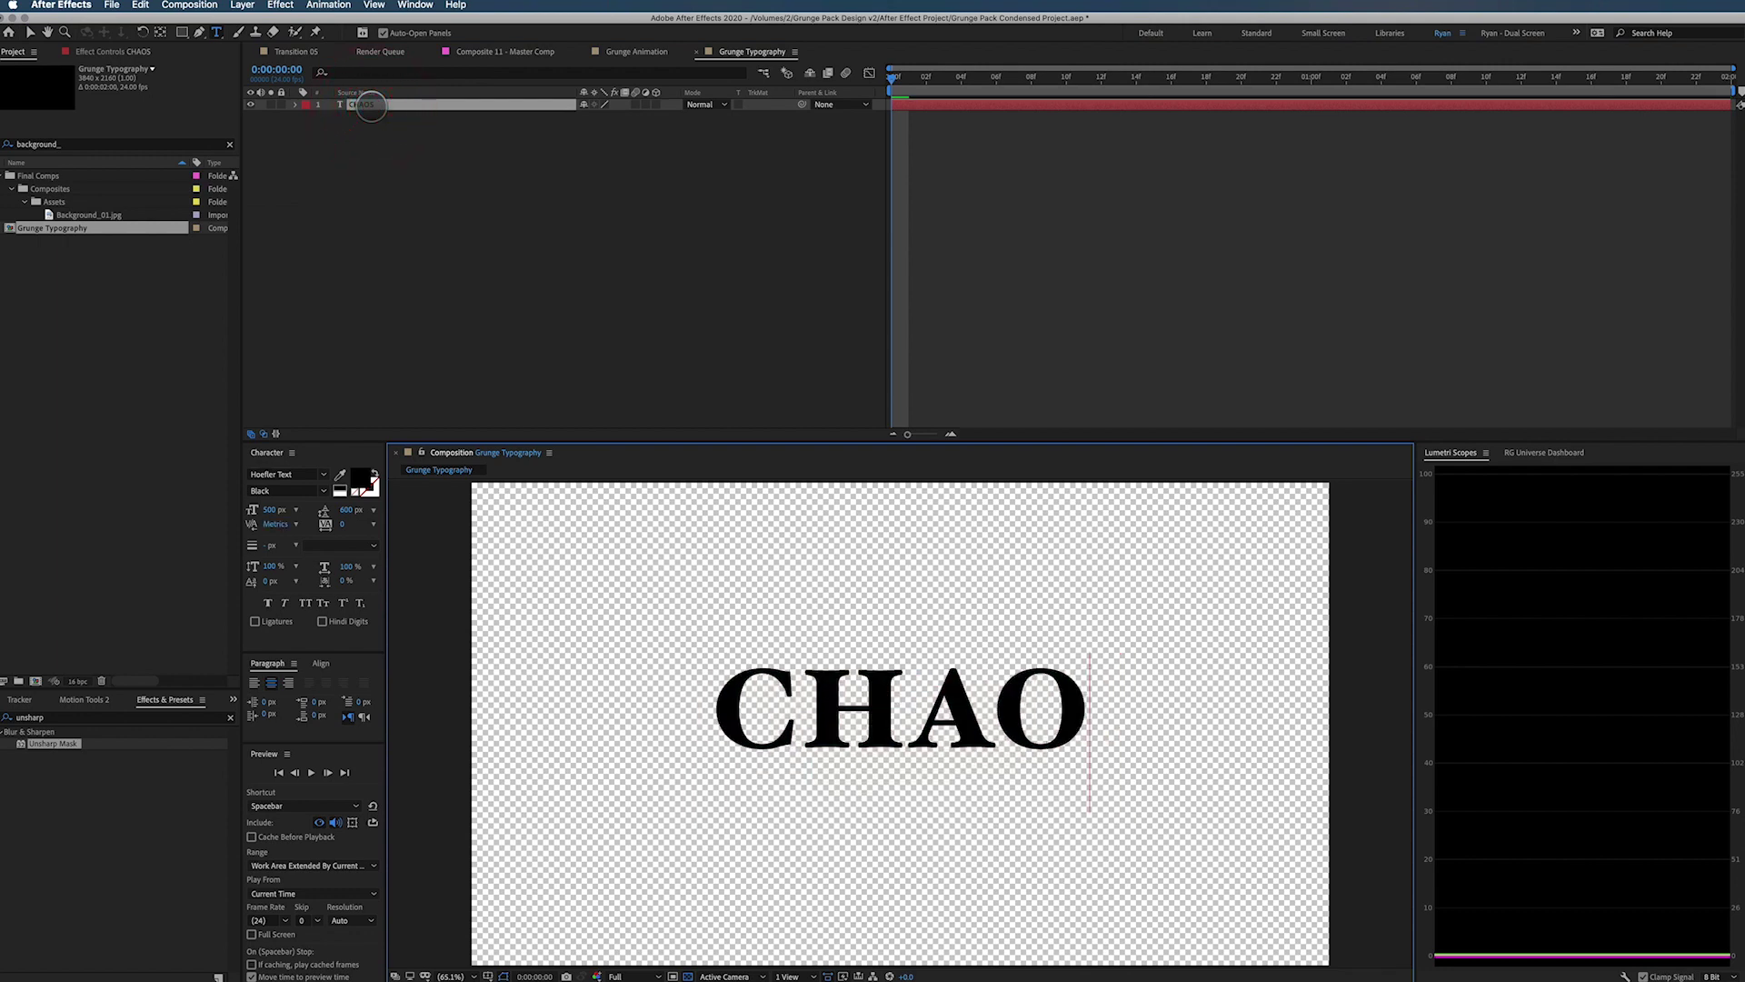
text(sss)
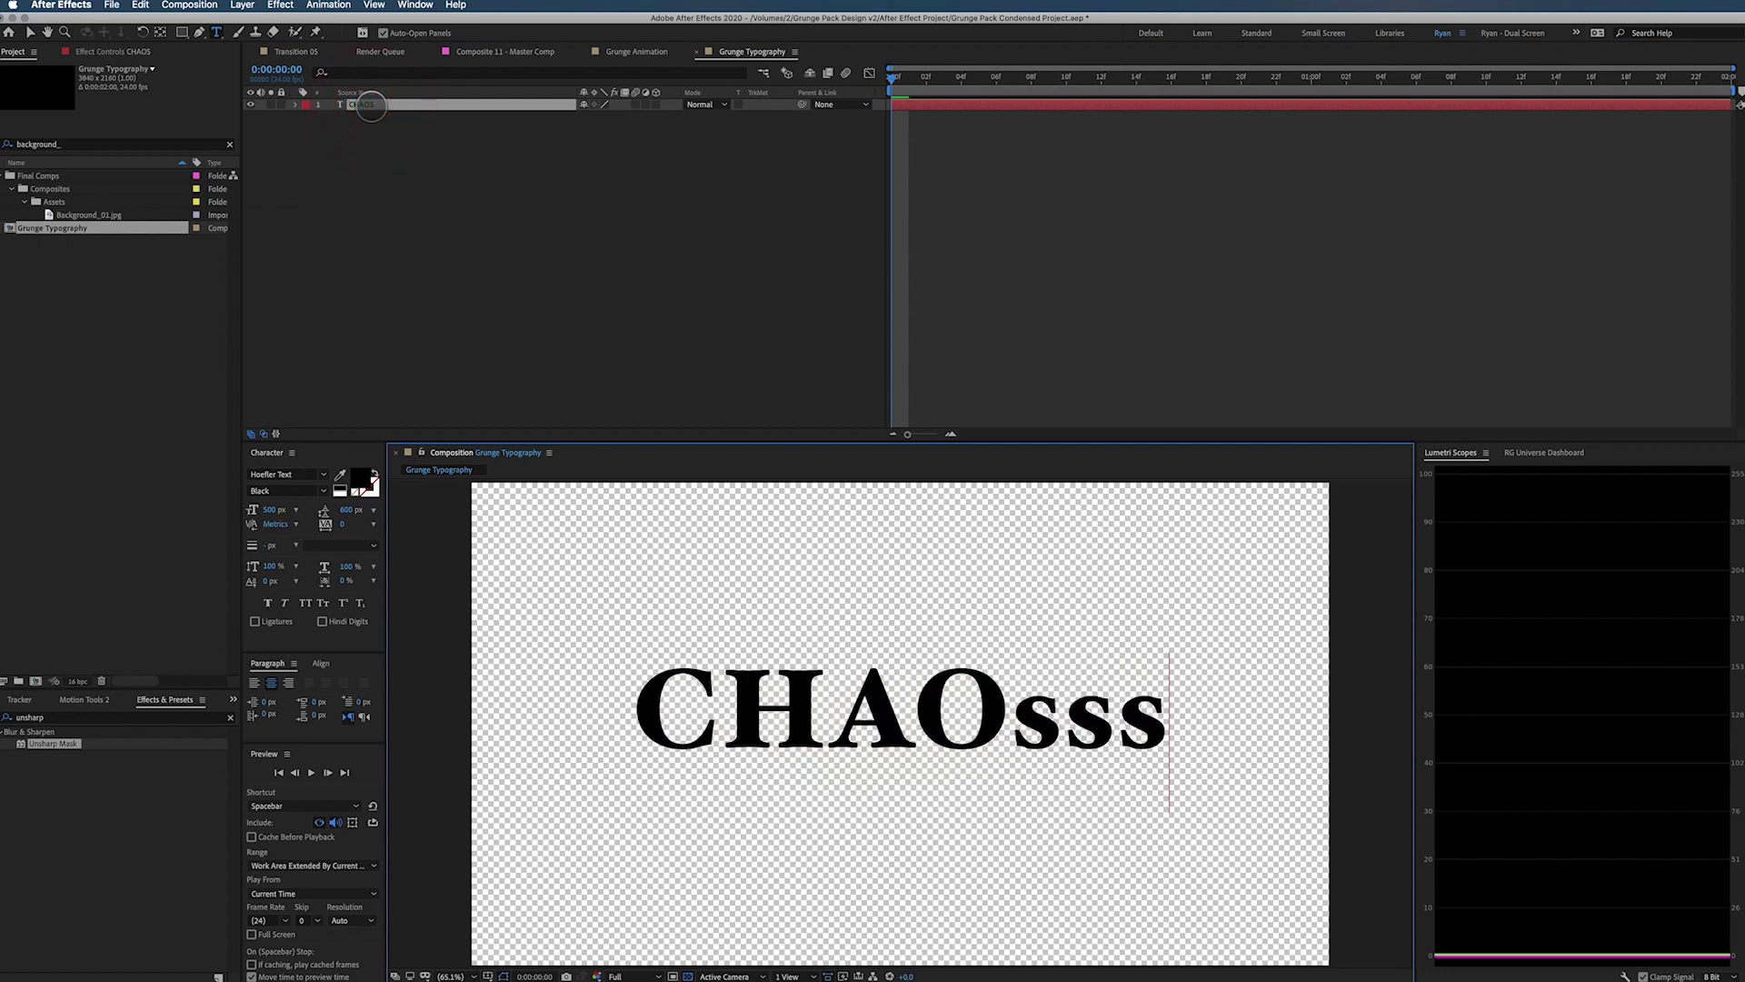
key(Escape)
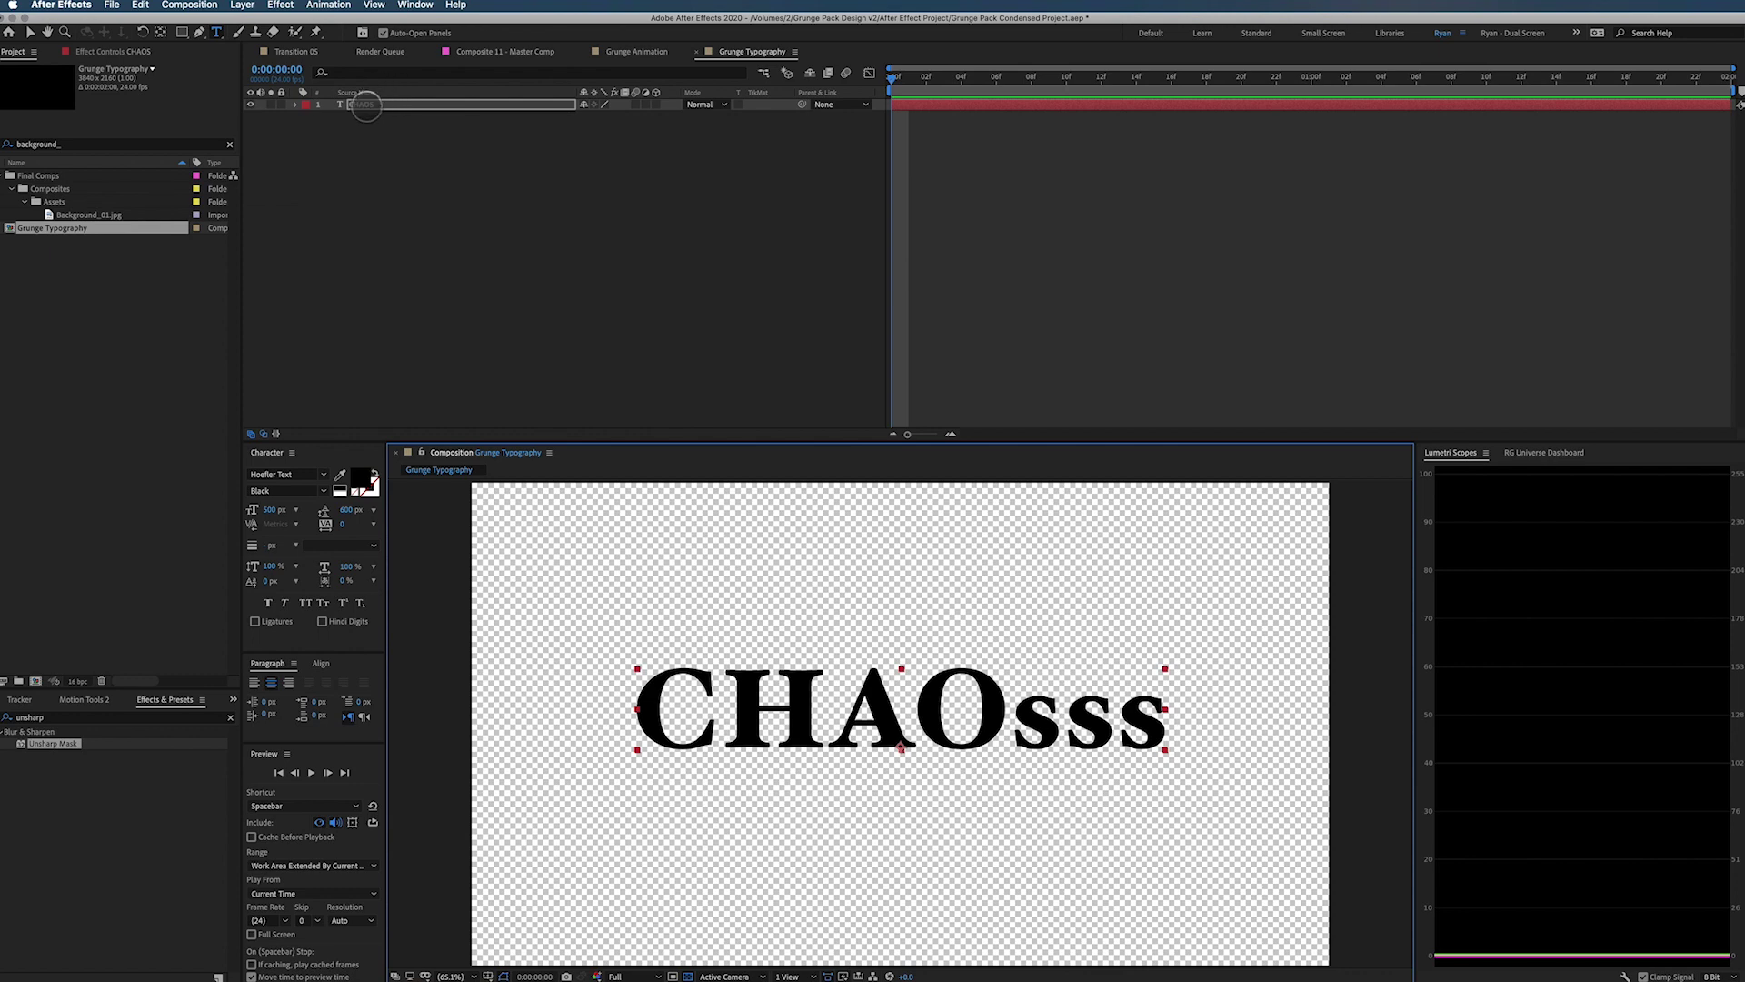
Undo the edit and the CHAOS layer, then push CHAOS from Illustrator again
key(ctrl+z)
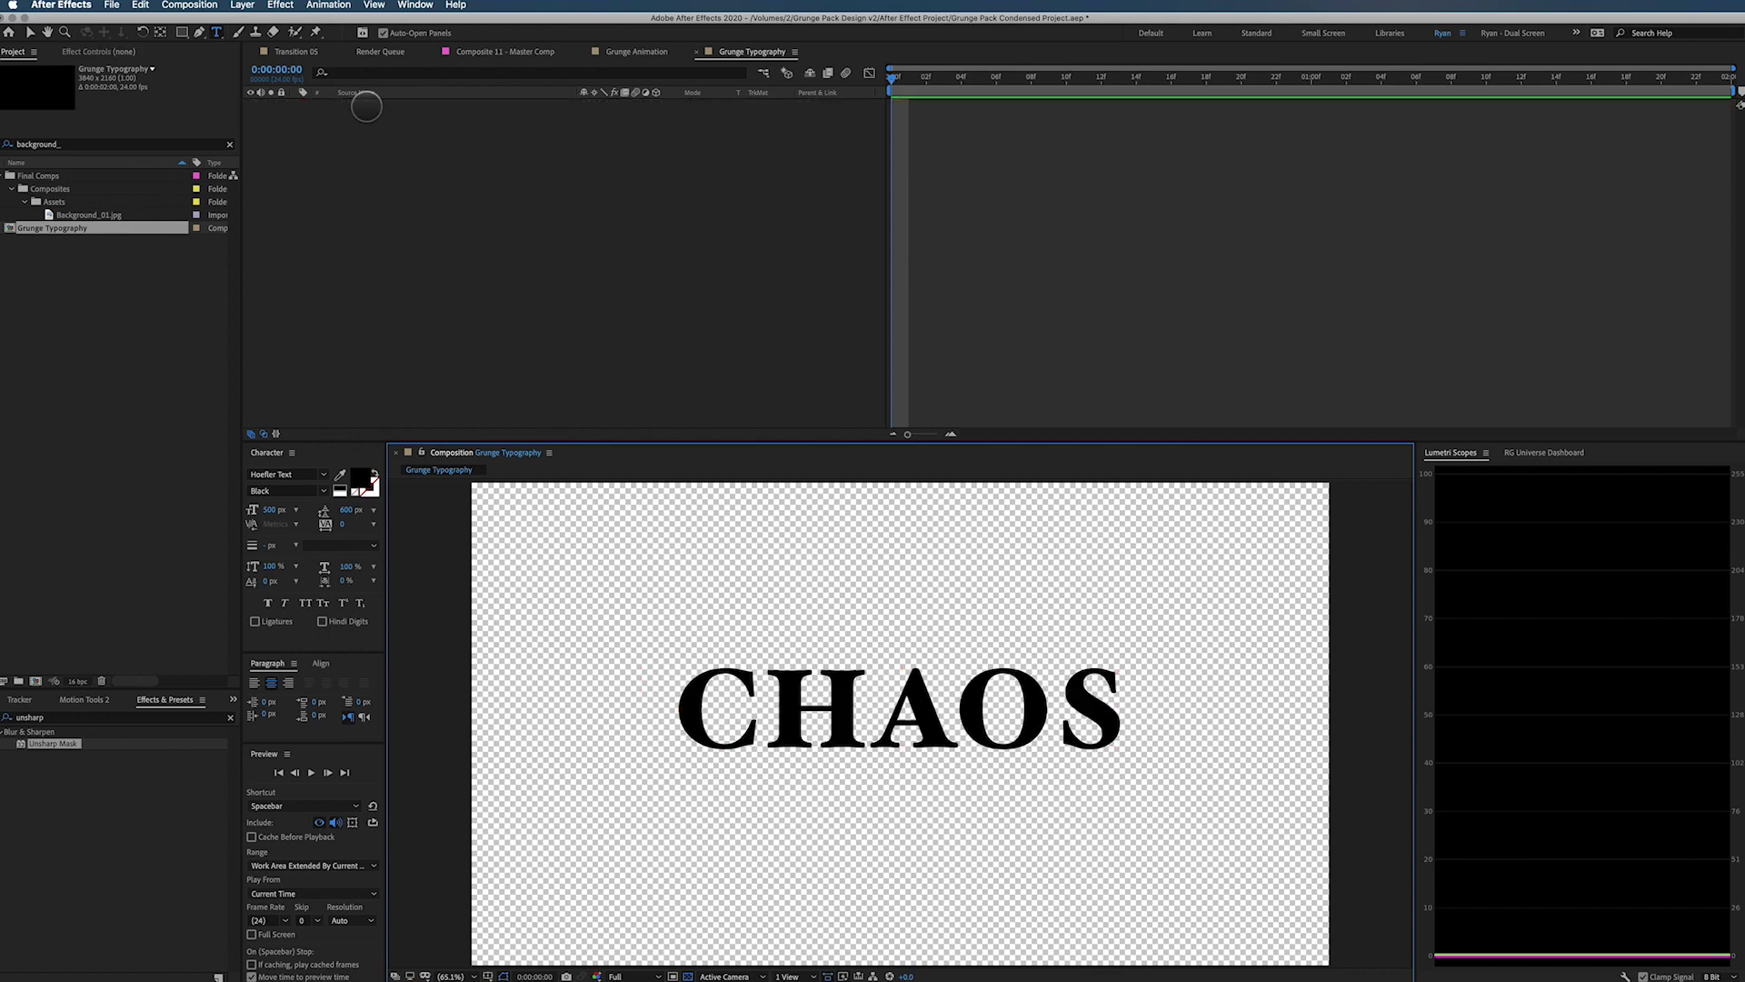
key(ctrl+z)
key(super+Tab)
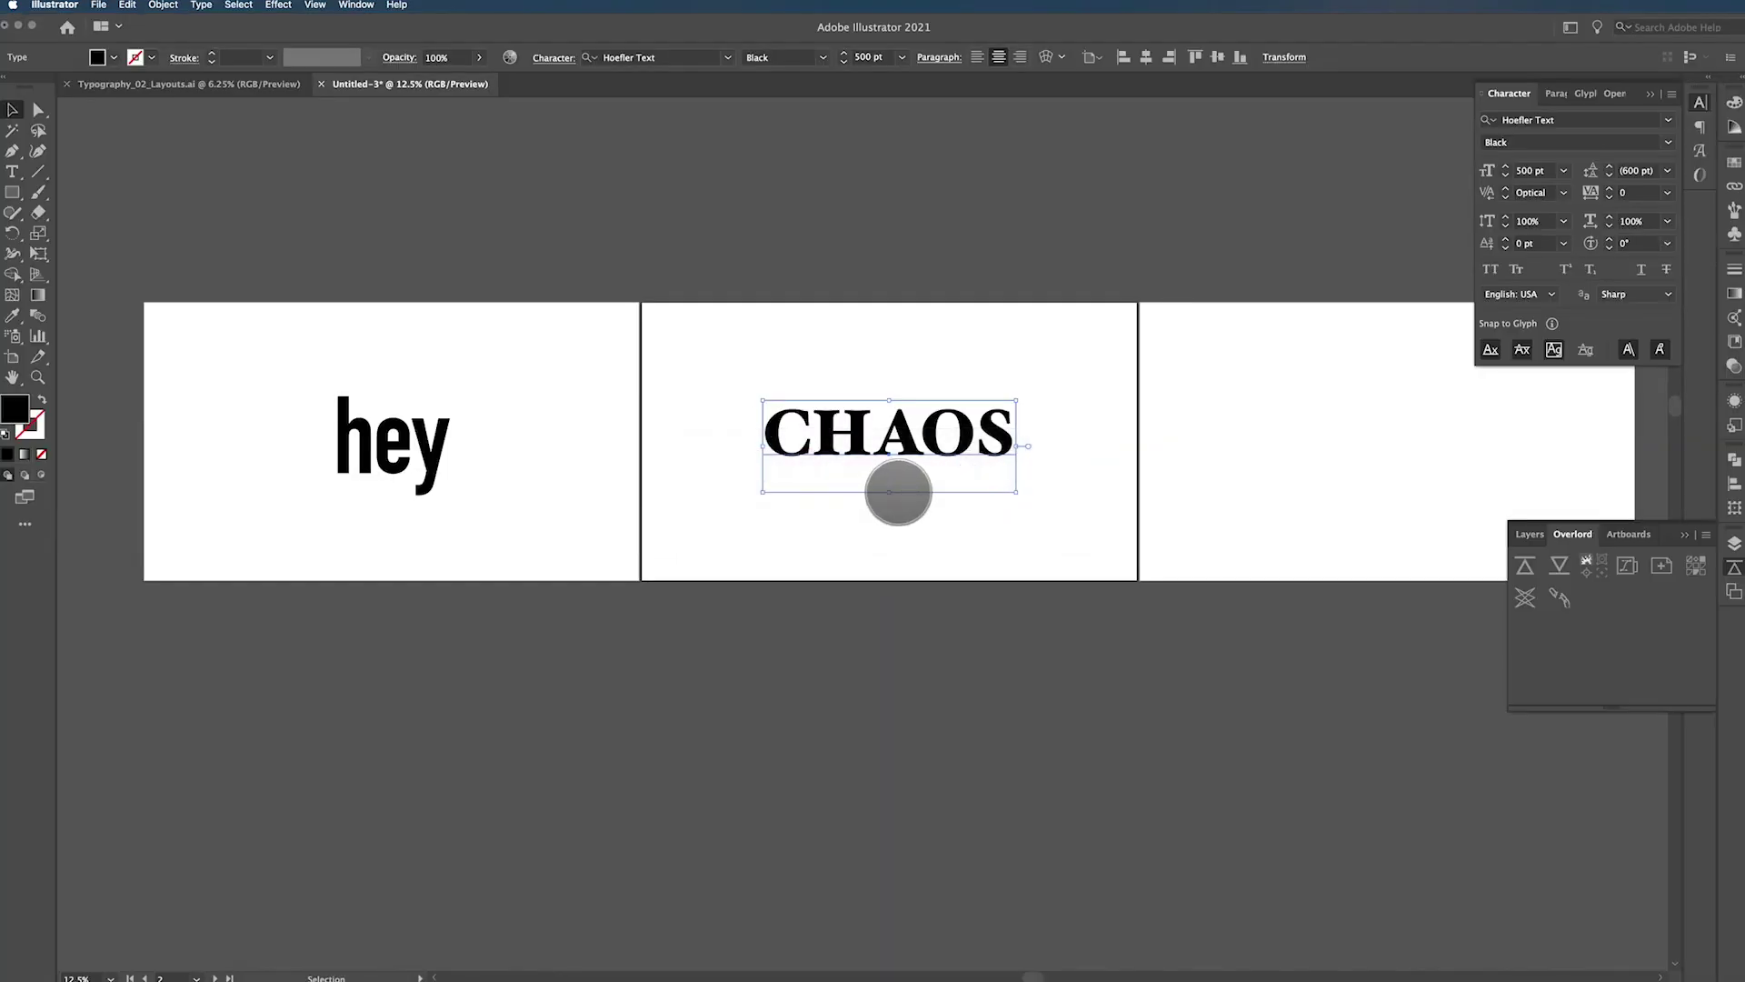
click(1529, 564)
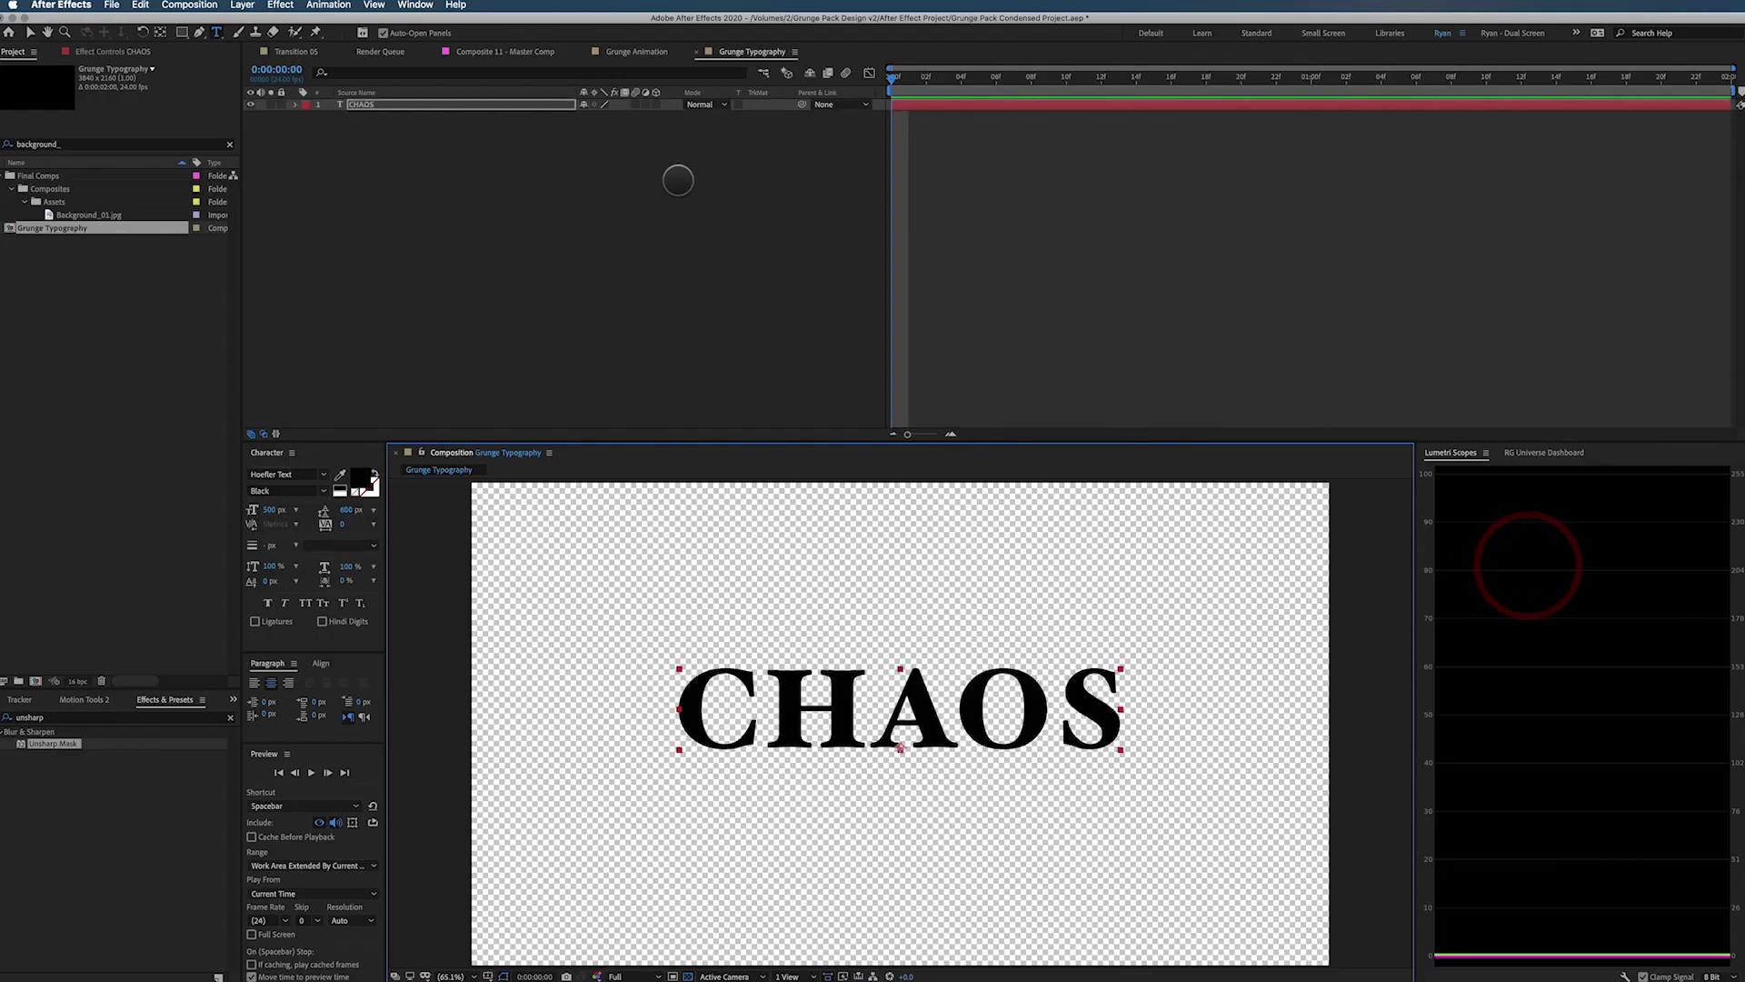
Convert the CHAOS text layer to shape outlines and delete the original text layer
right_click(374, 107)
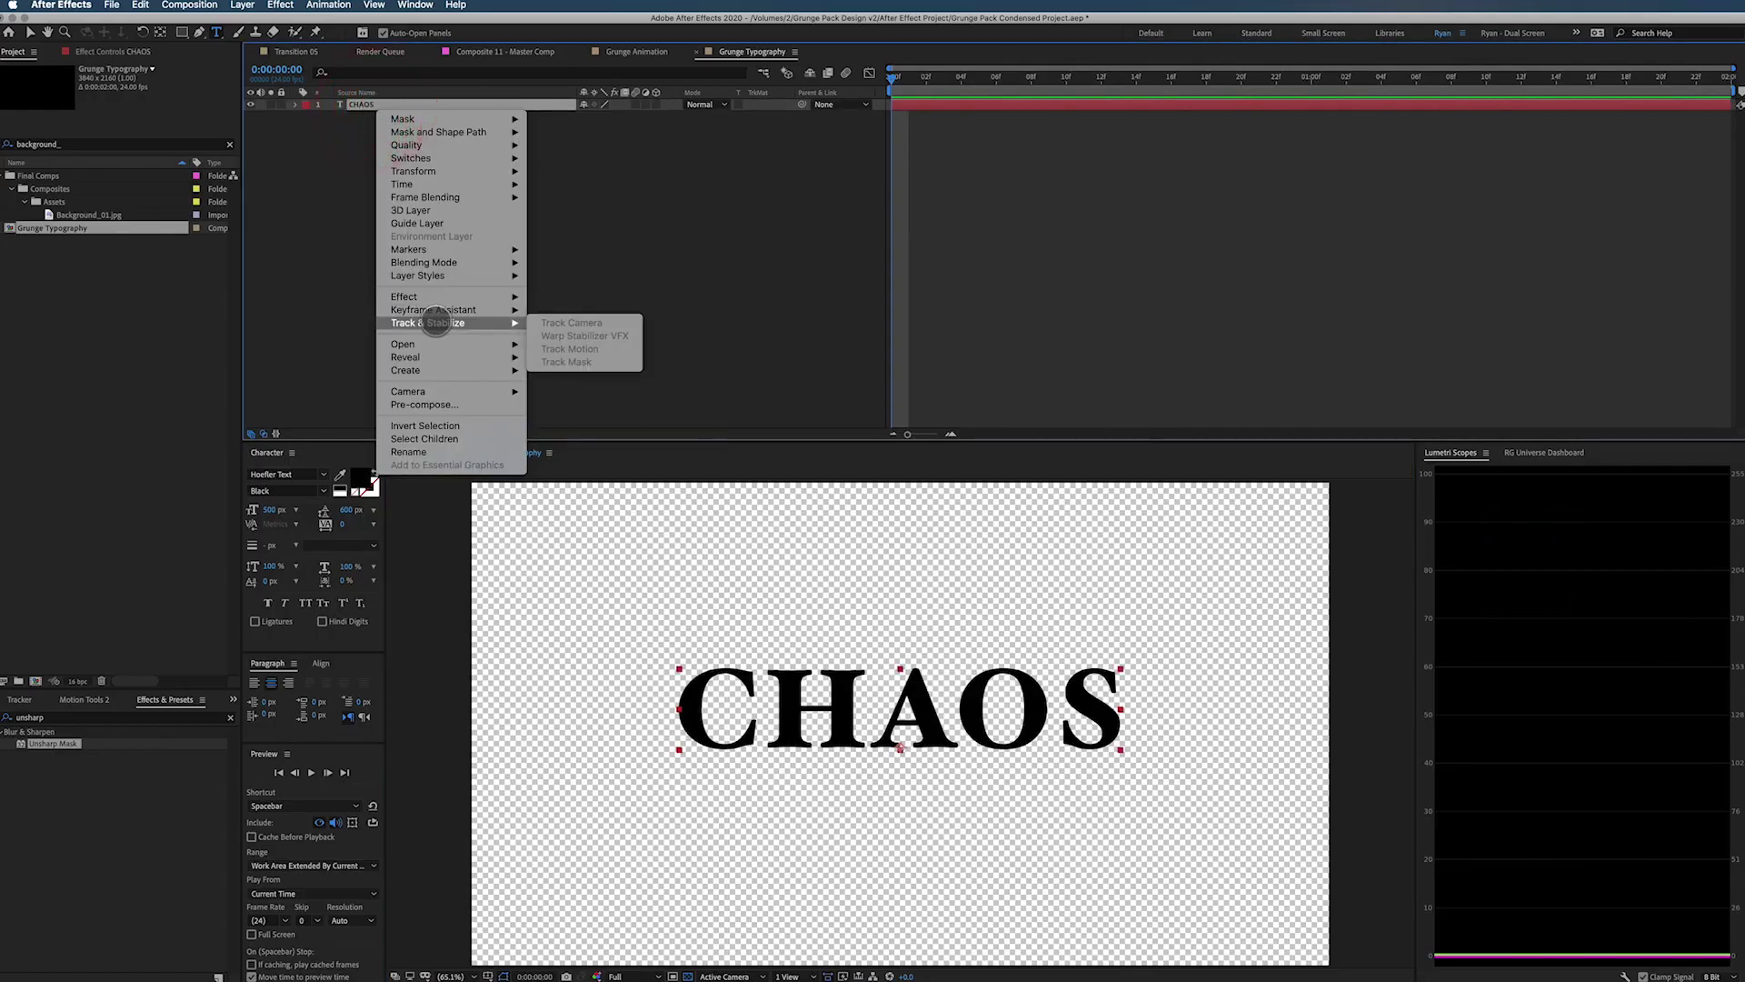
mouse_move(436, 370)
click(607, 383)
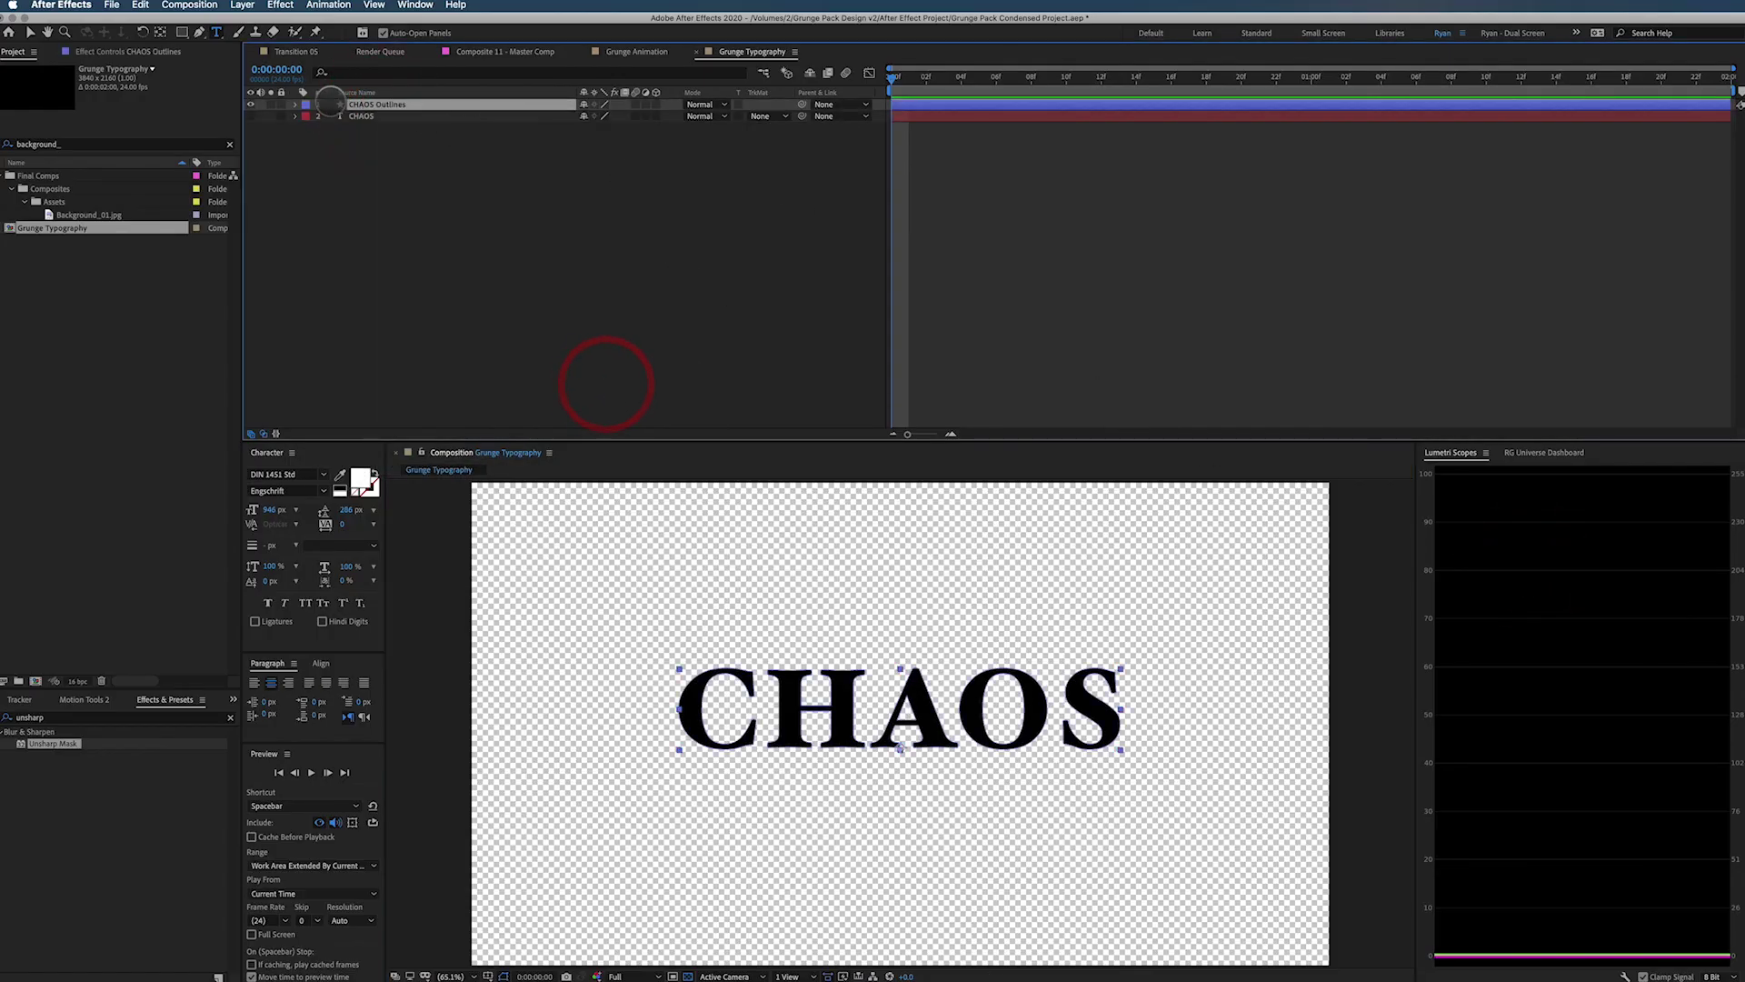
click(349, 116)
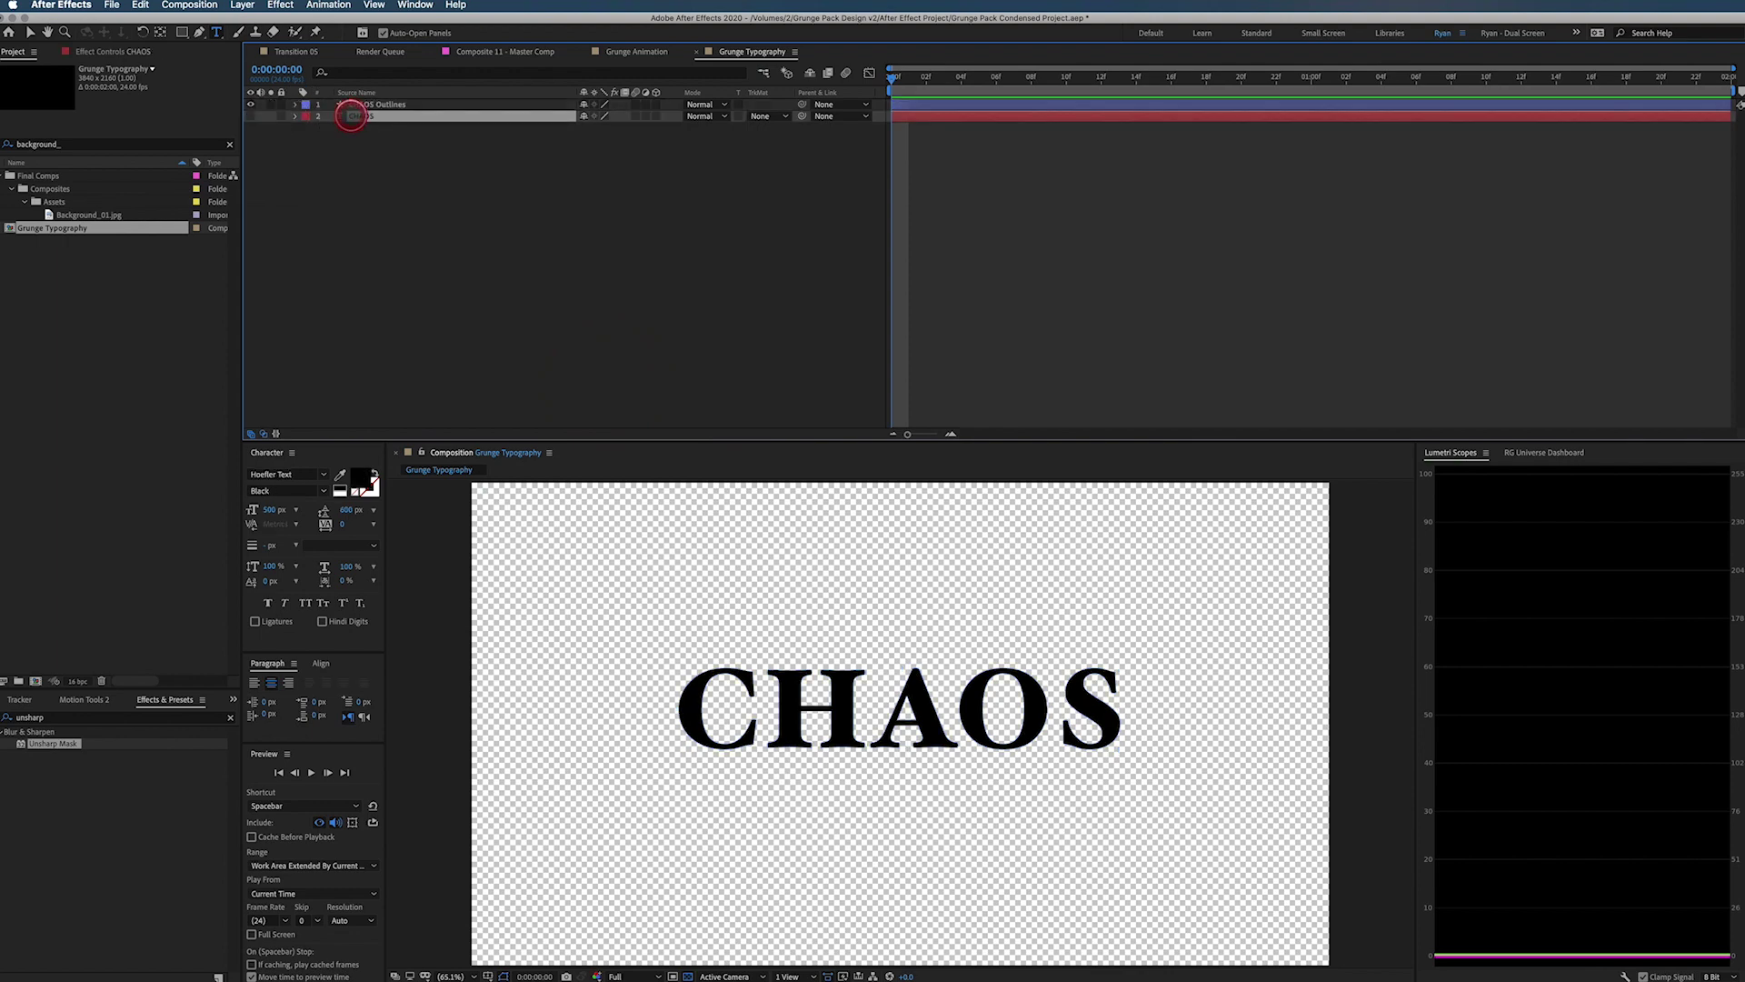
key(Delete)
Open CHAOS Outlines > Contents and hide, then reshow, each letter shape C, H, A, O, S
click(350, 105)
click(295, 105)
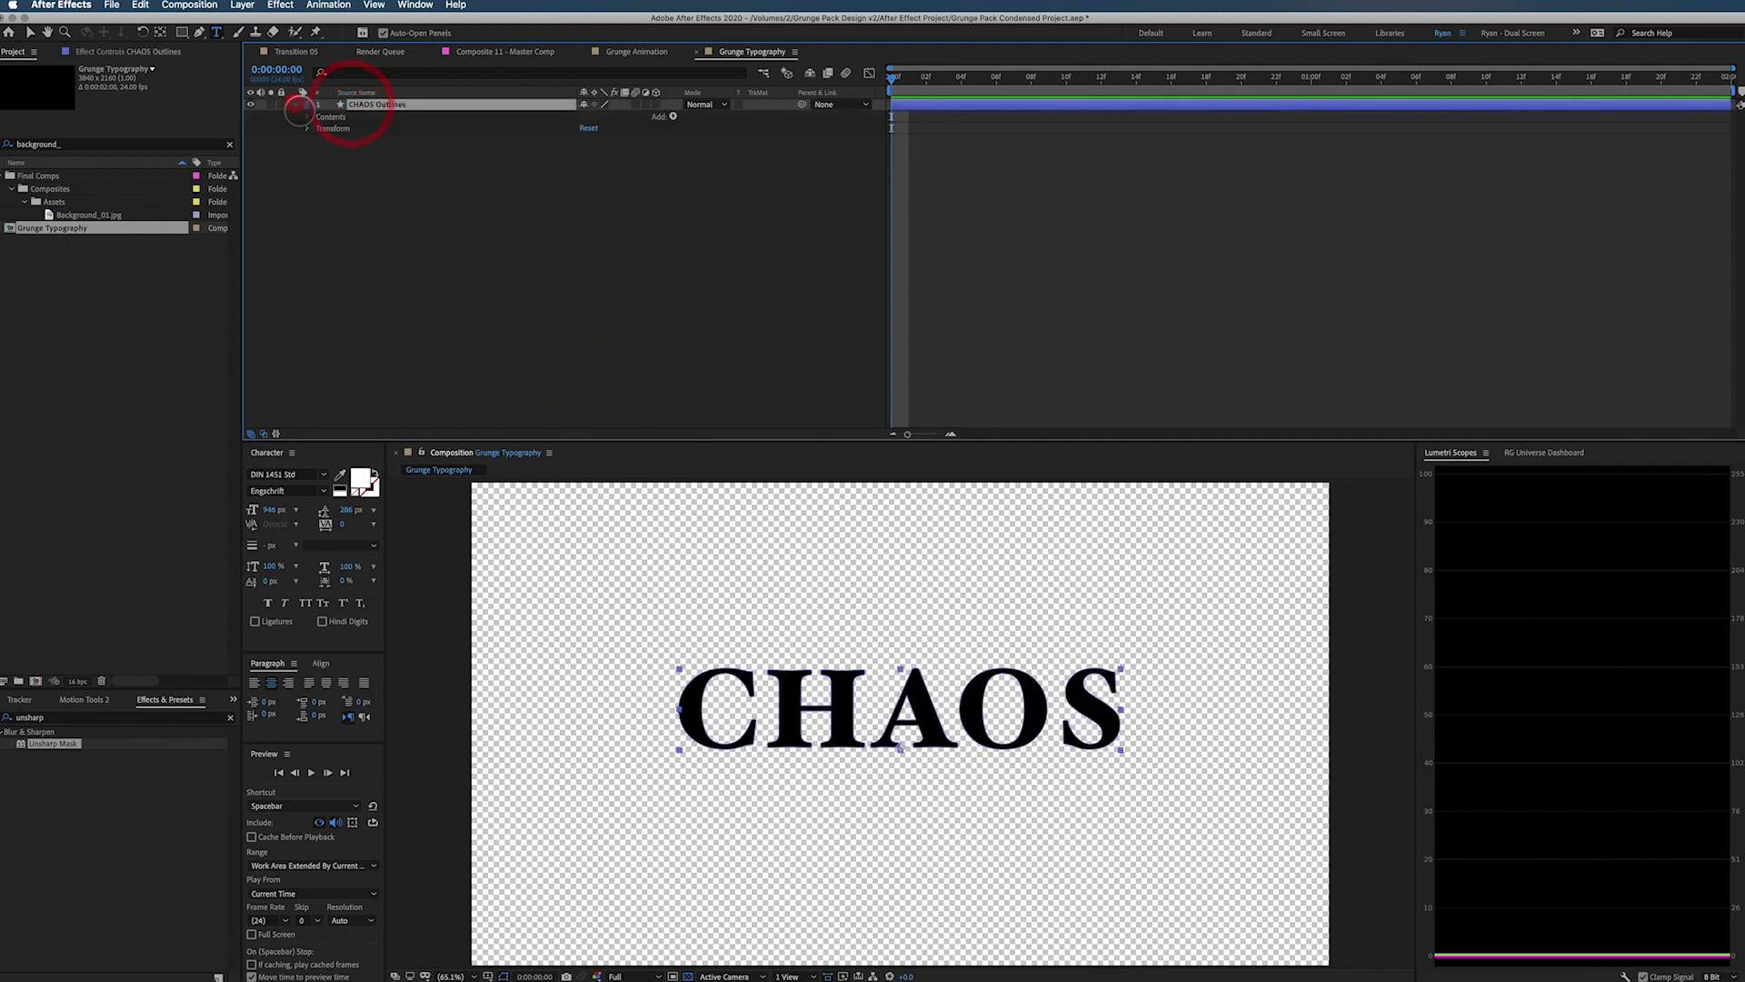
click(307, 116)
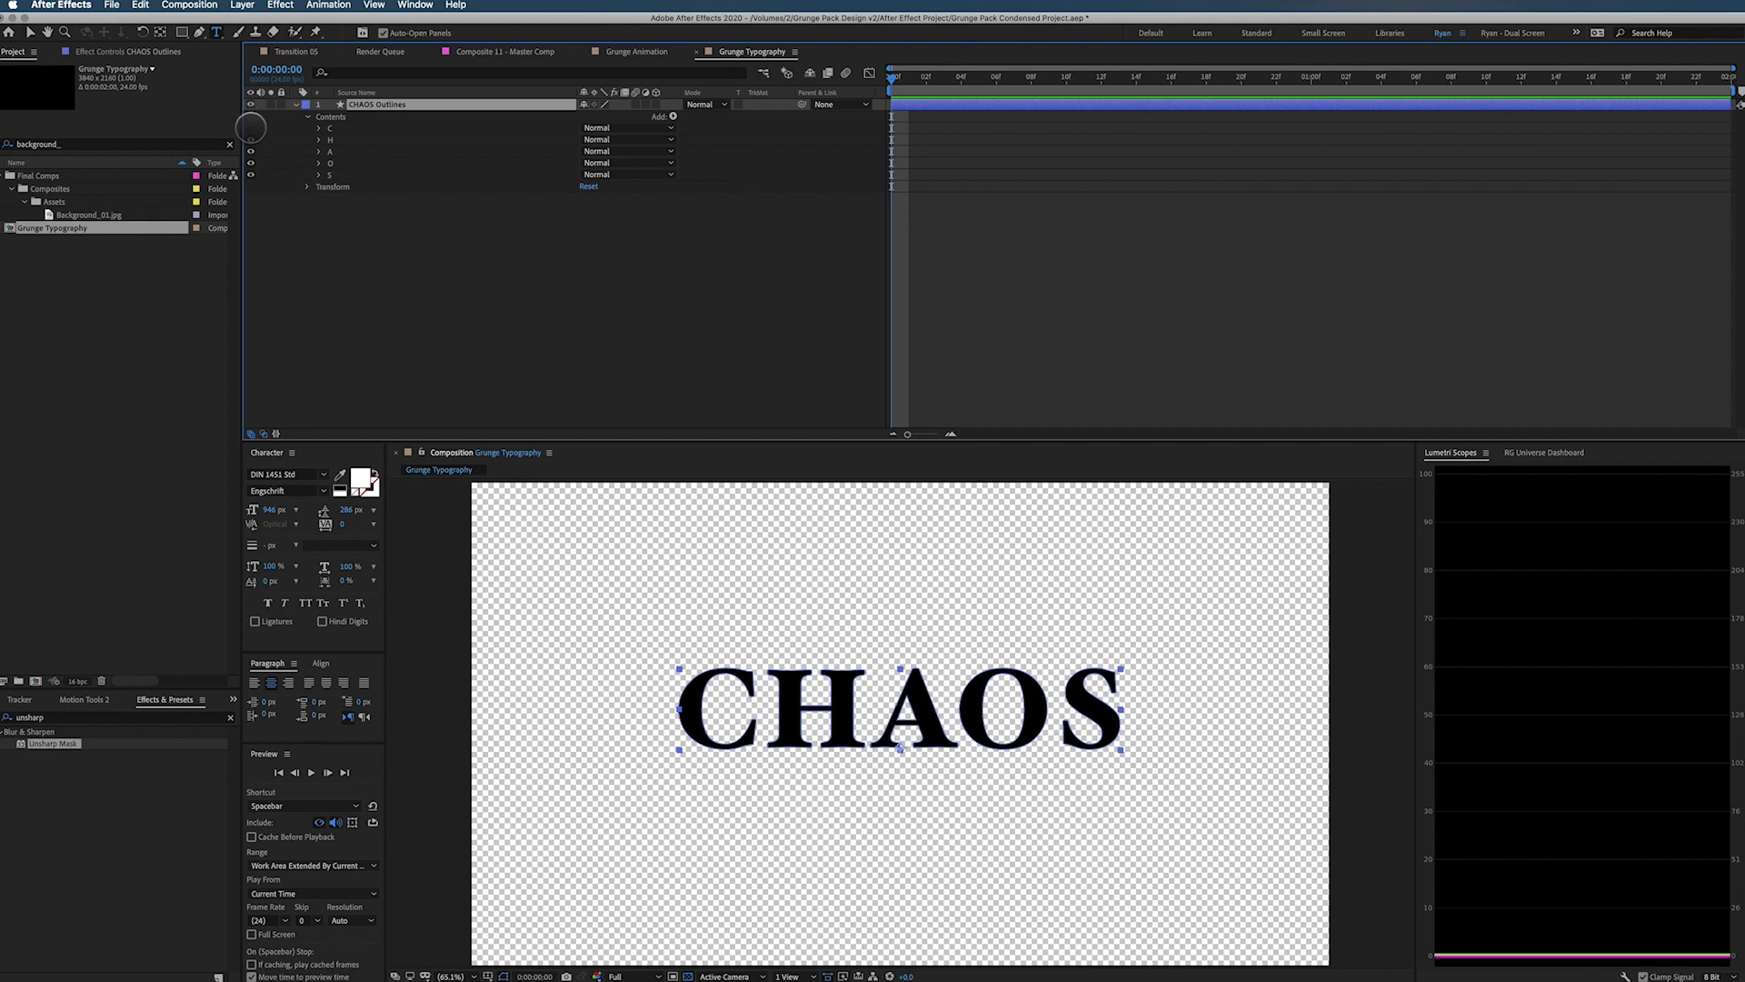
click(251, 127)
click(251, 139)
click(251, 151)
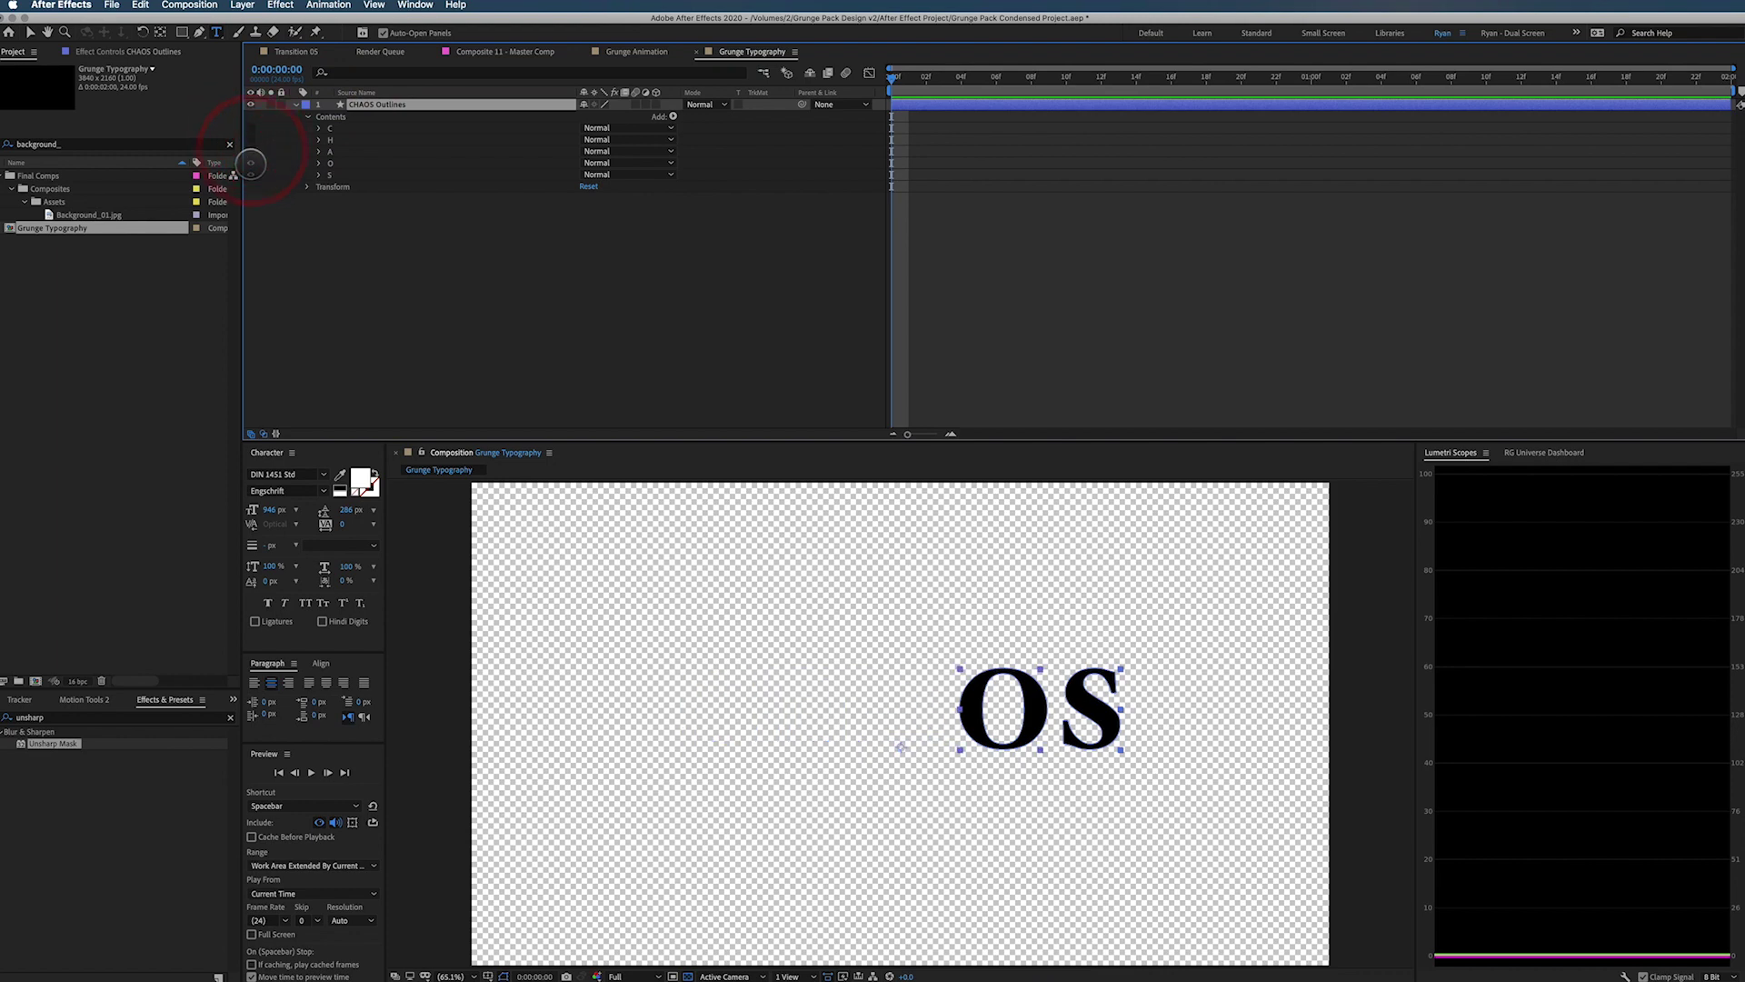
click(251, 163)
click(251, 174)
click(251, 162)
click(251, 139)
click(251, 150)
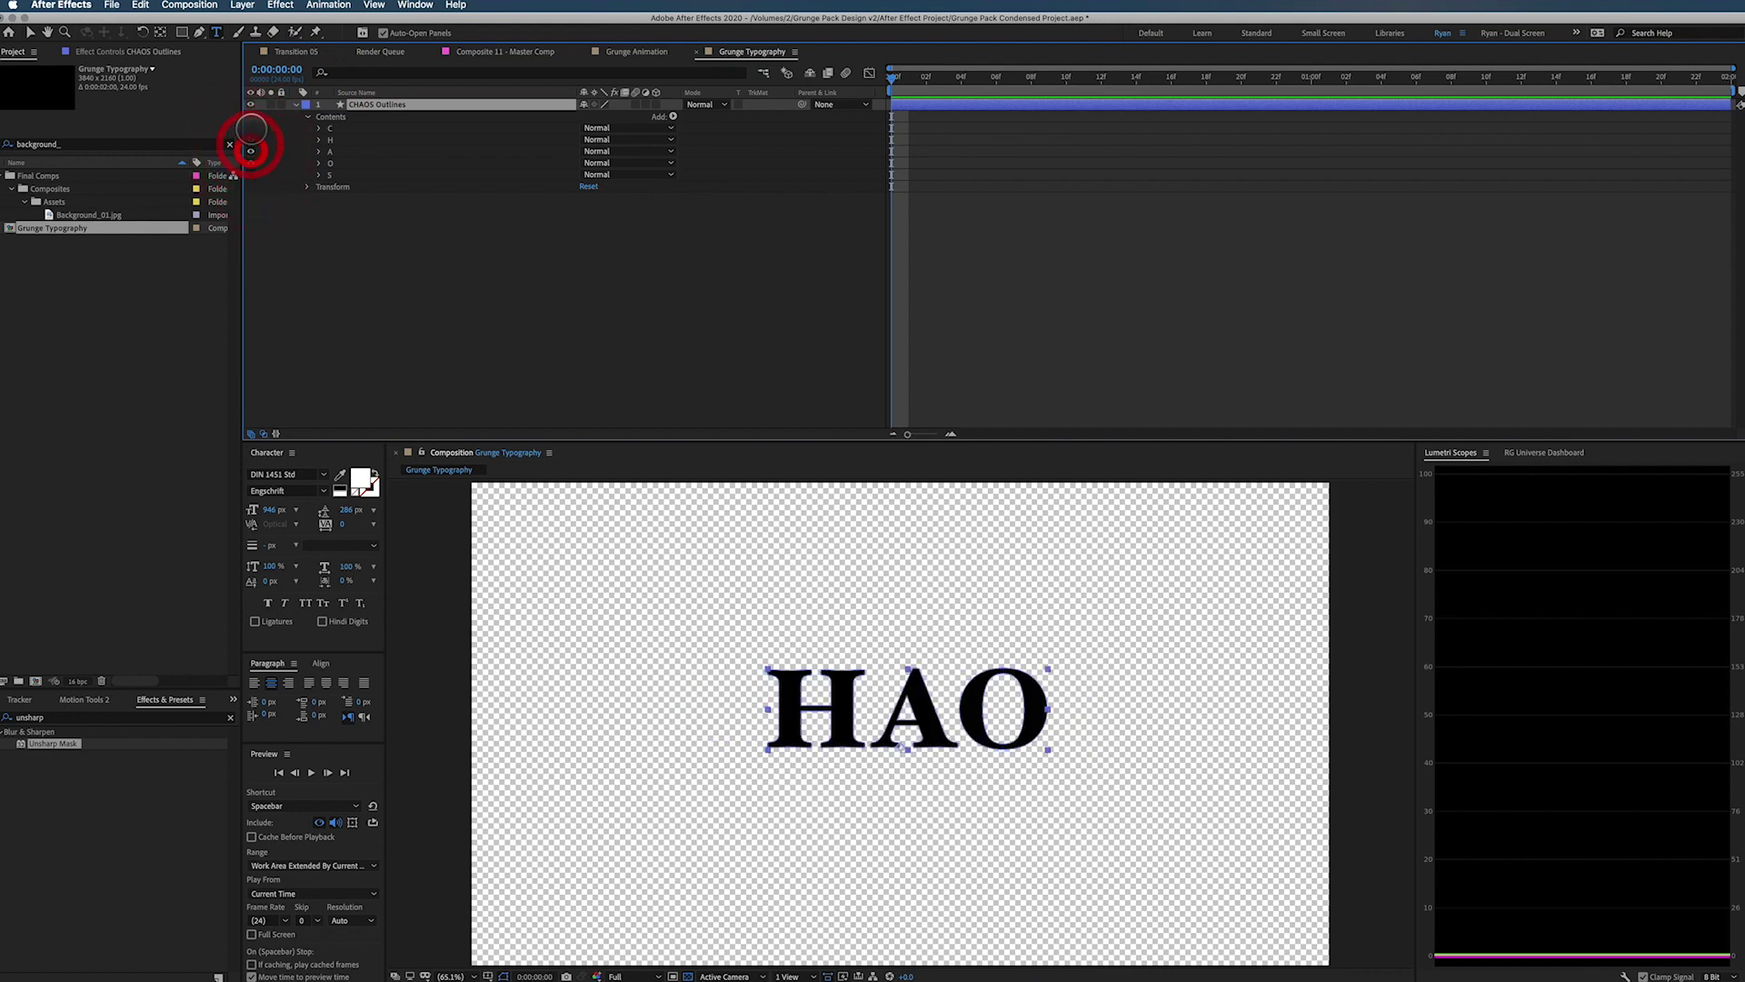
click(250, 127)
click(251, 175)
Delete the CHAOS Outlines layer, leaving the comp empty, and return to Illustrator
click(393, 105)
key(Delete)
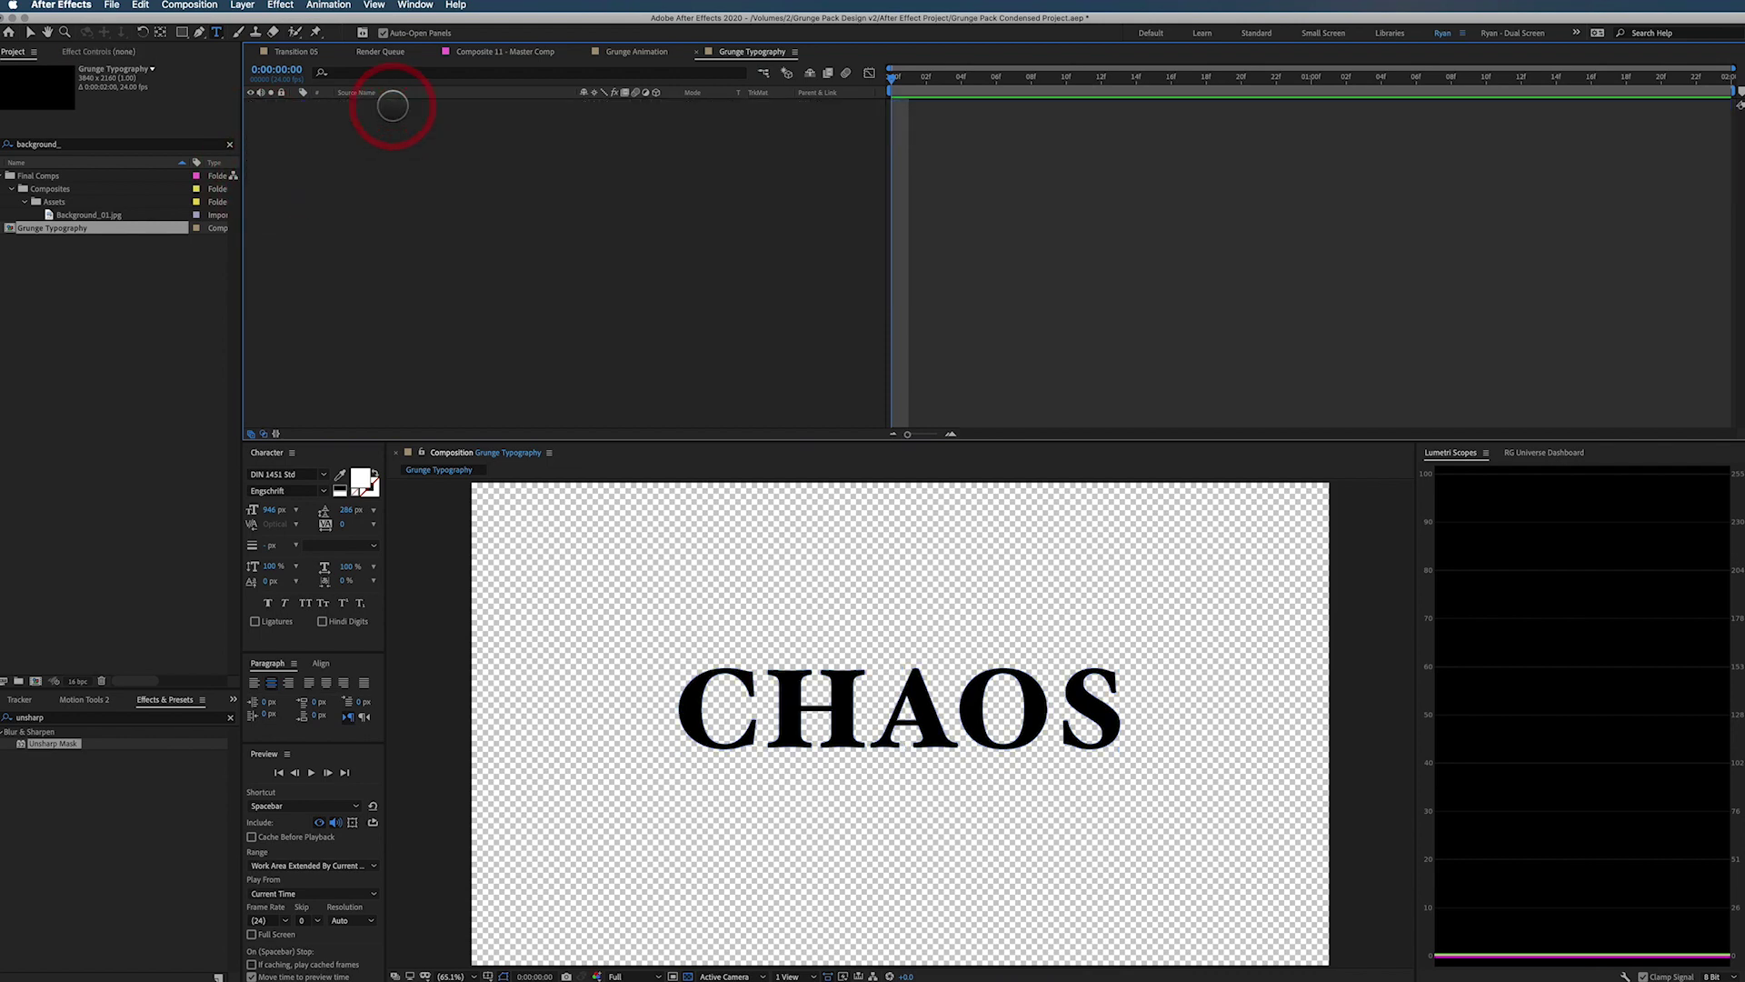
key(super+Tab)
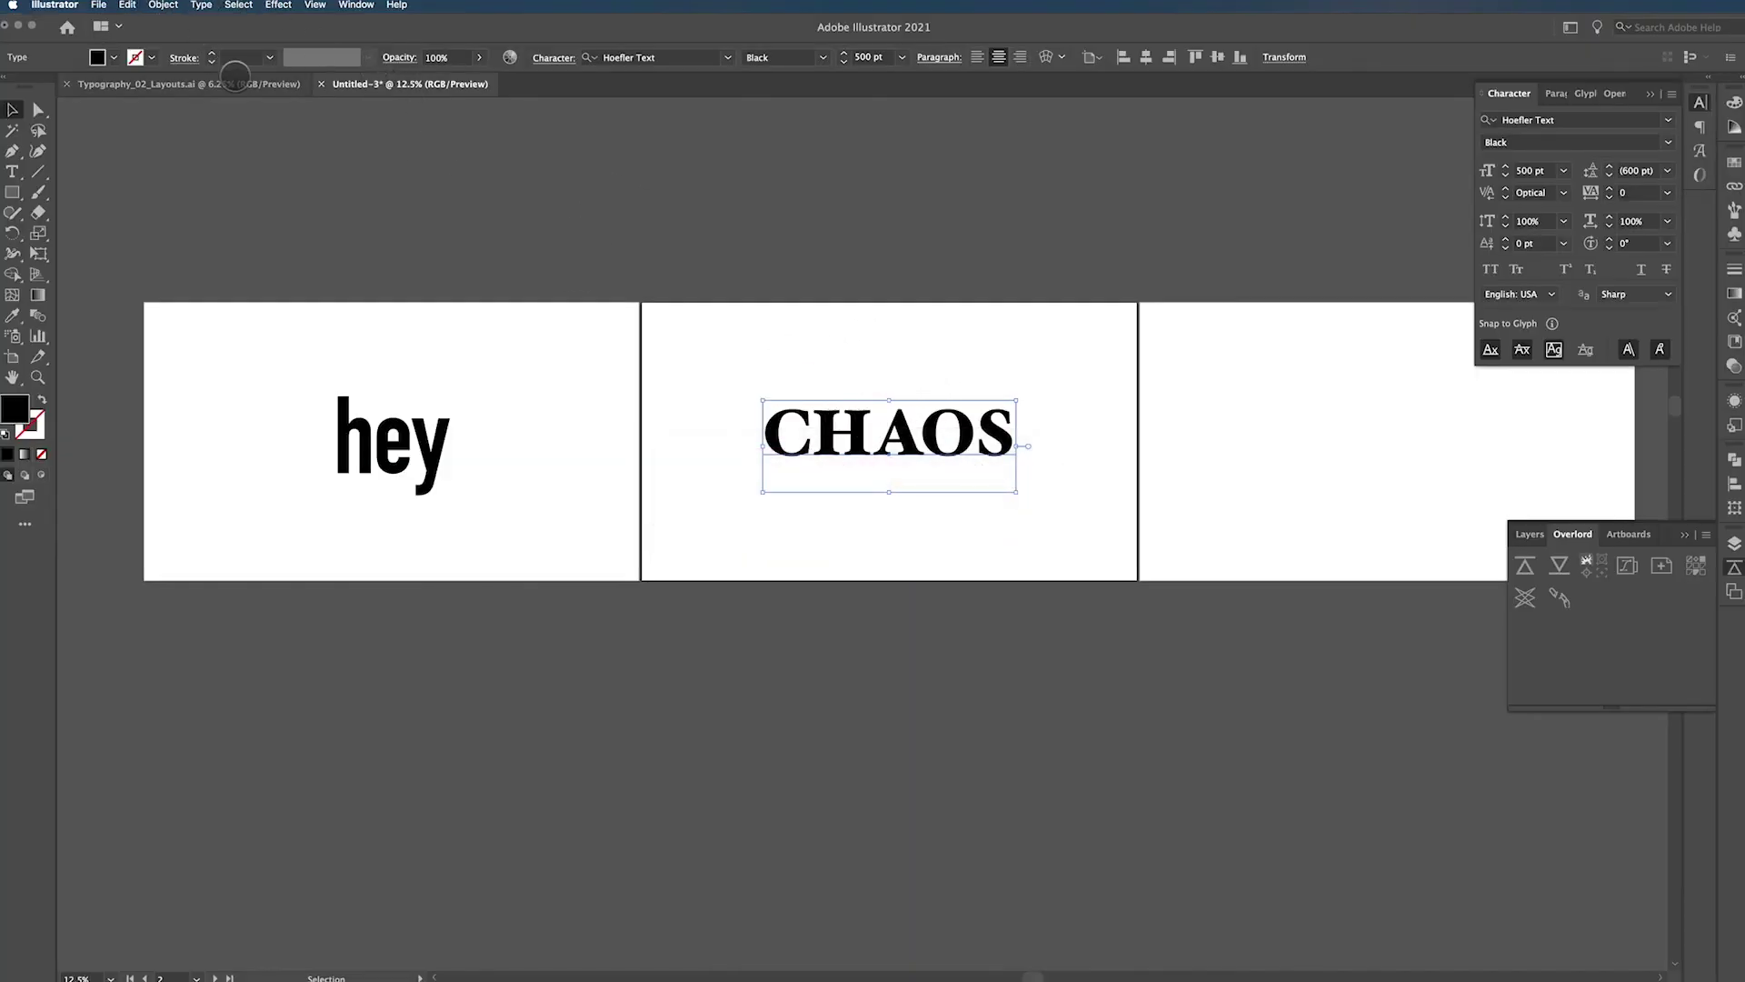
Glance at Typography_02_Layouts.ai, then go back to Untitled-3 and select the CHAOS text
click(242, 83)
drag(1282, 445, 1123, 348)
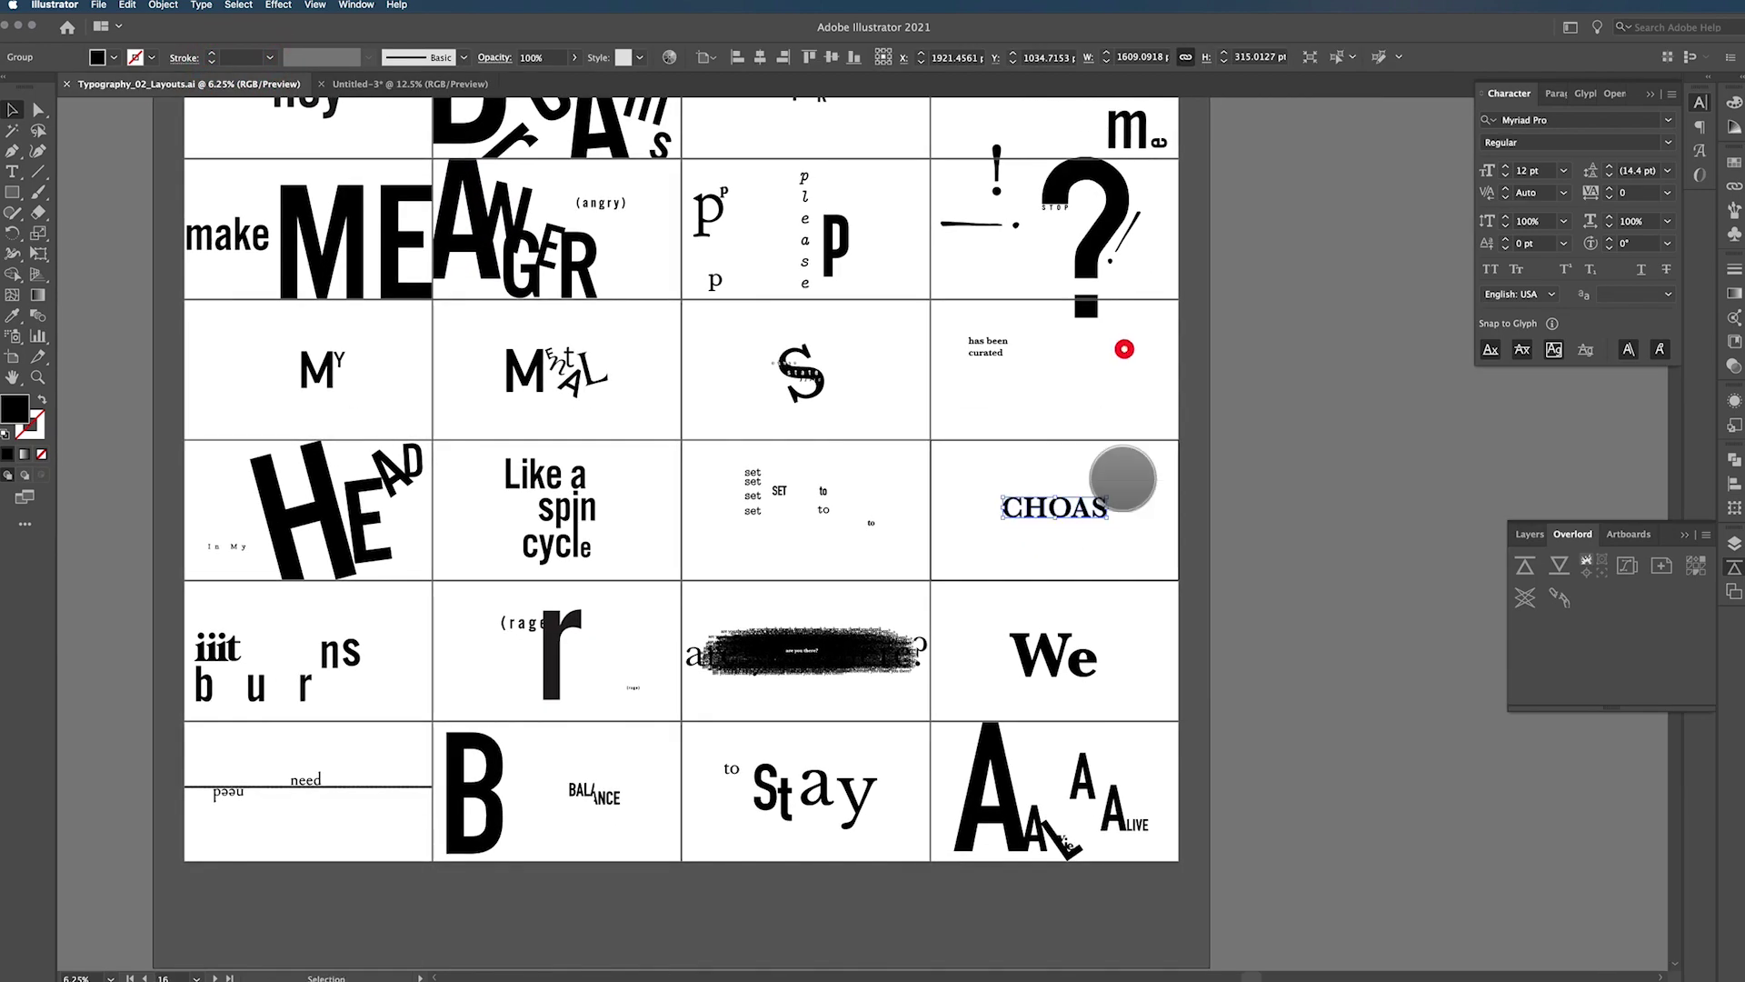
click(469, 85)
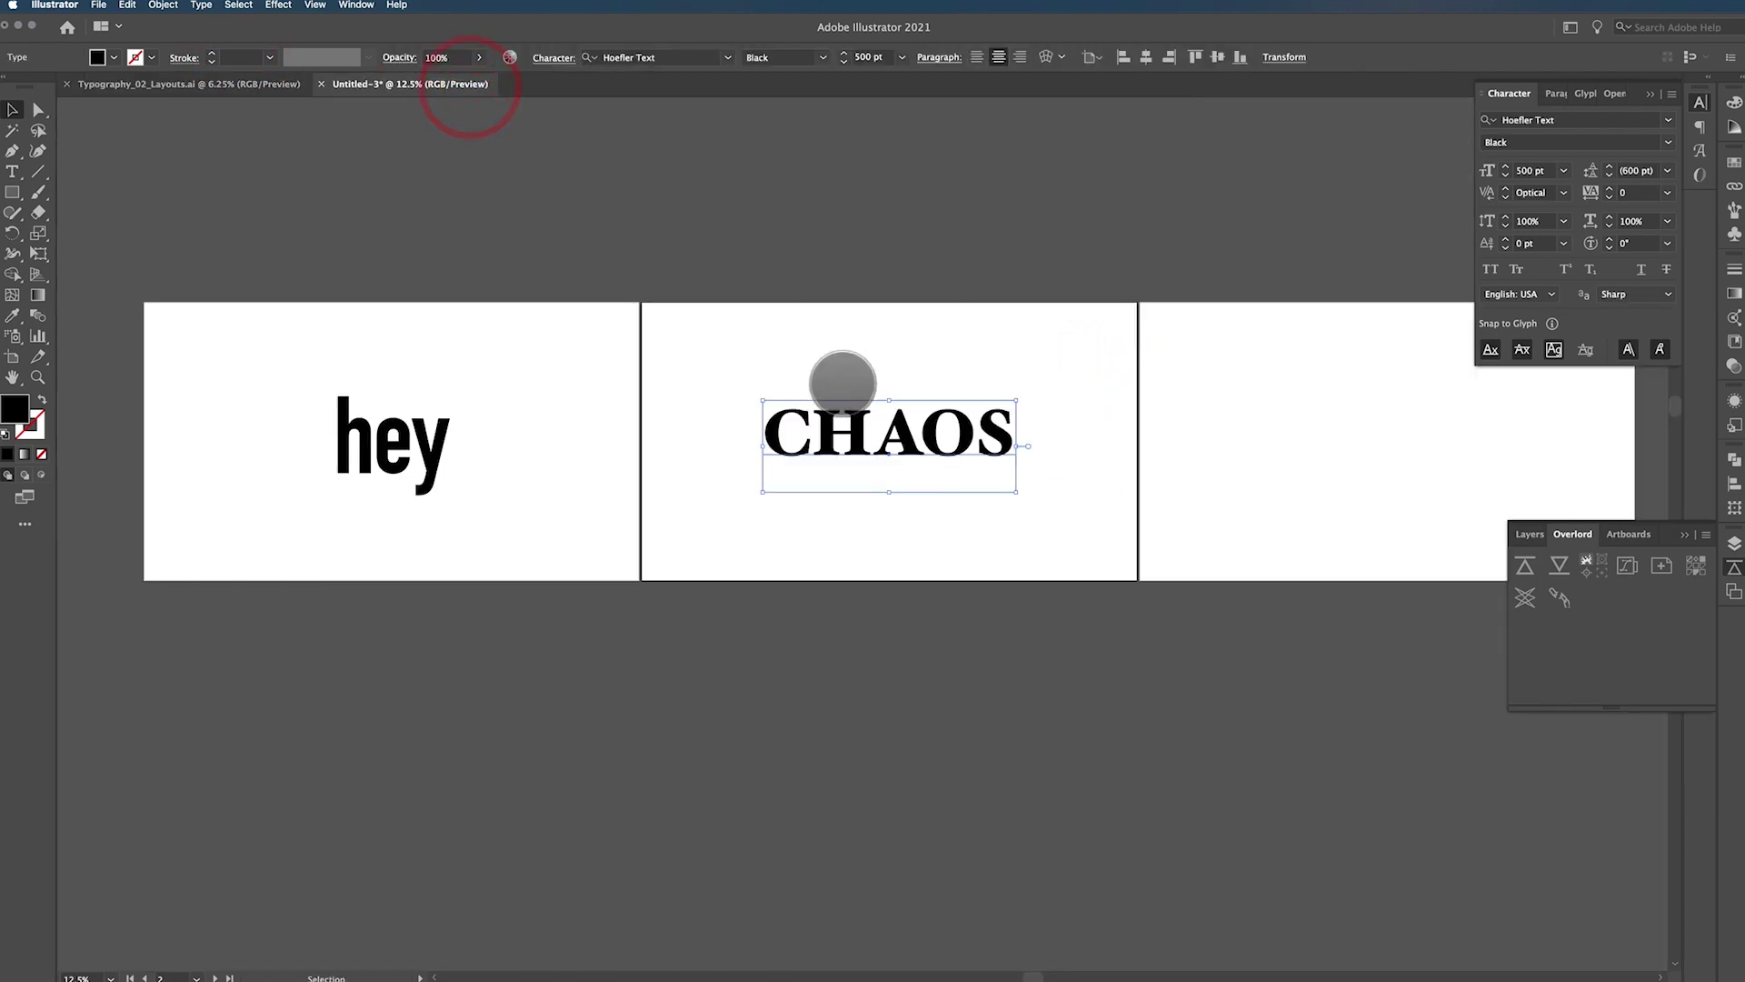
click(799, 370)
click(809, 401)
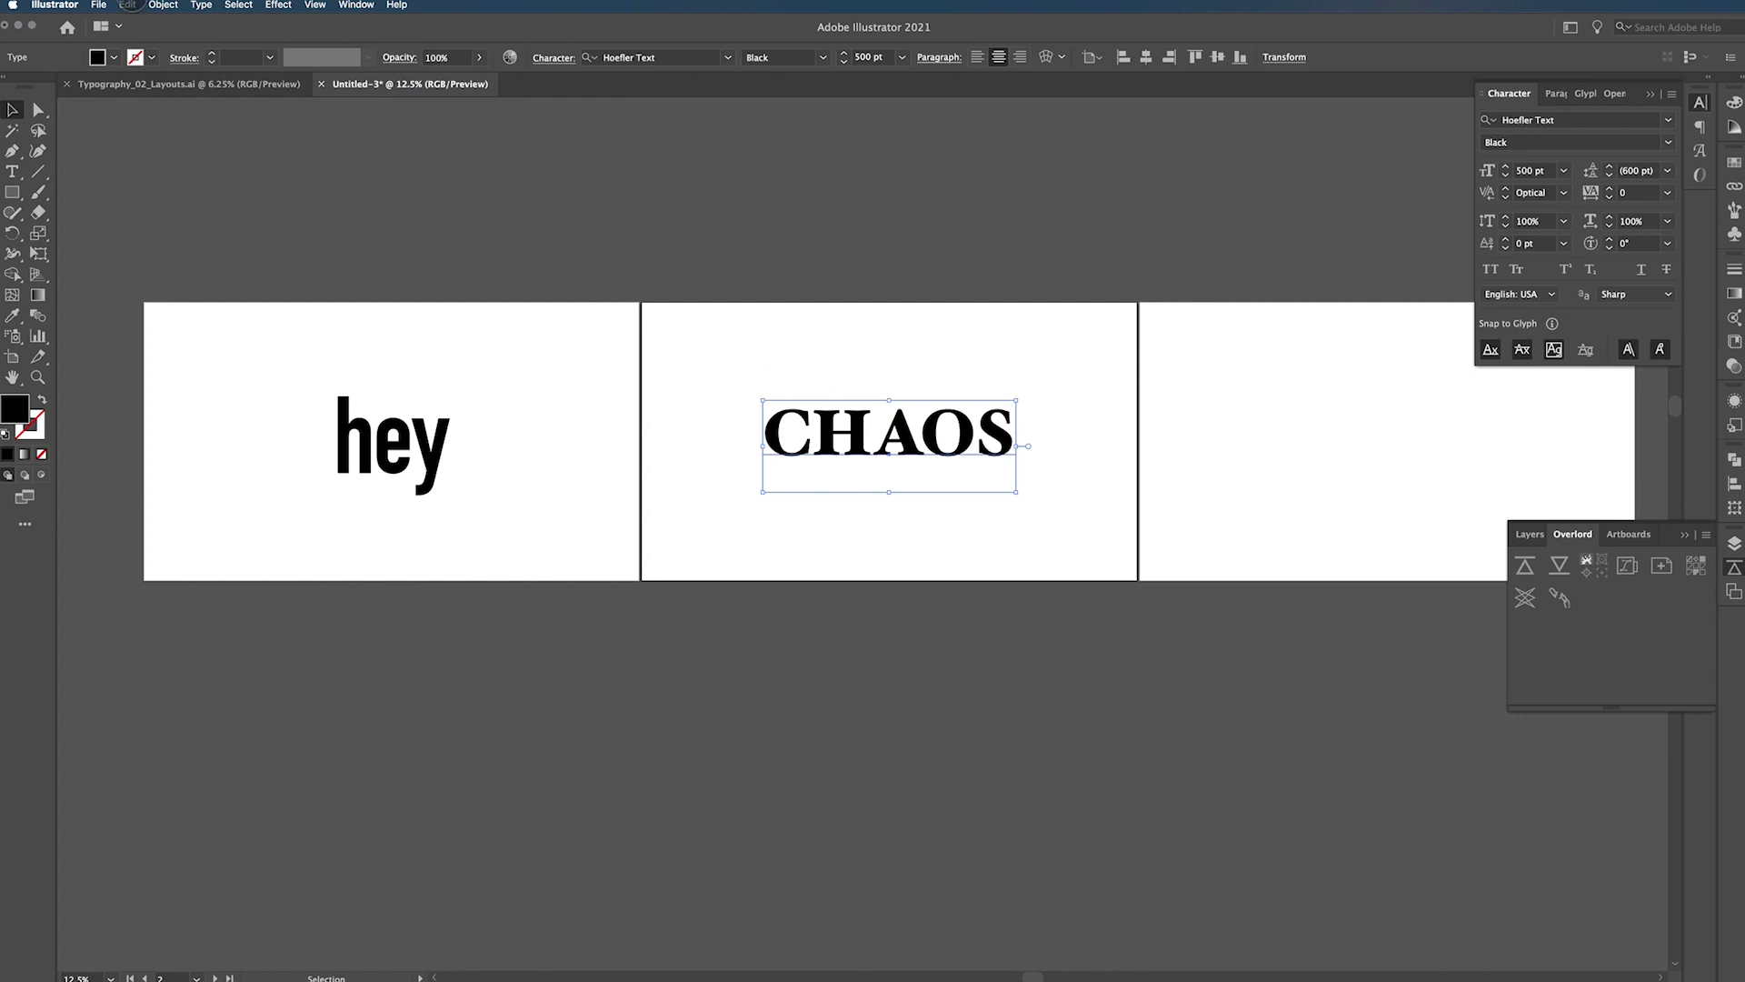
Expand the CHAOS text into outlined shapes with Object > Expand
click(161, 6)
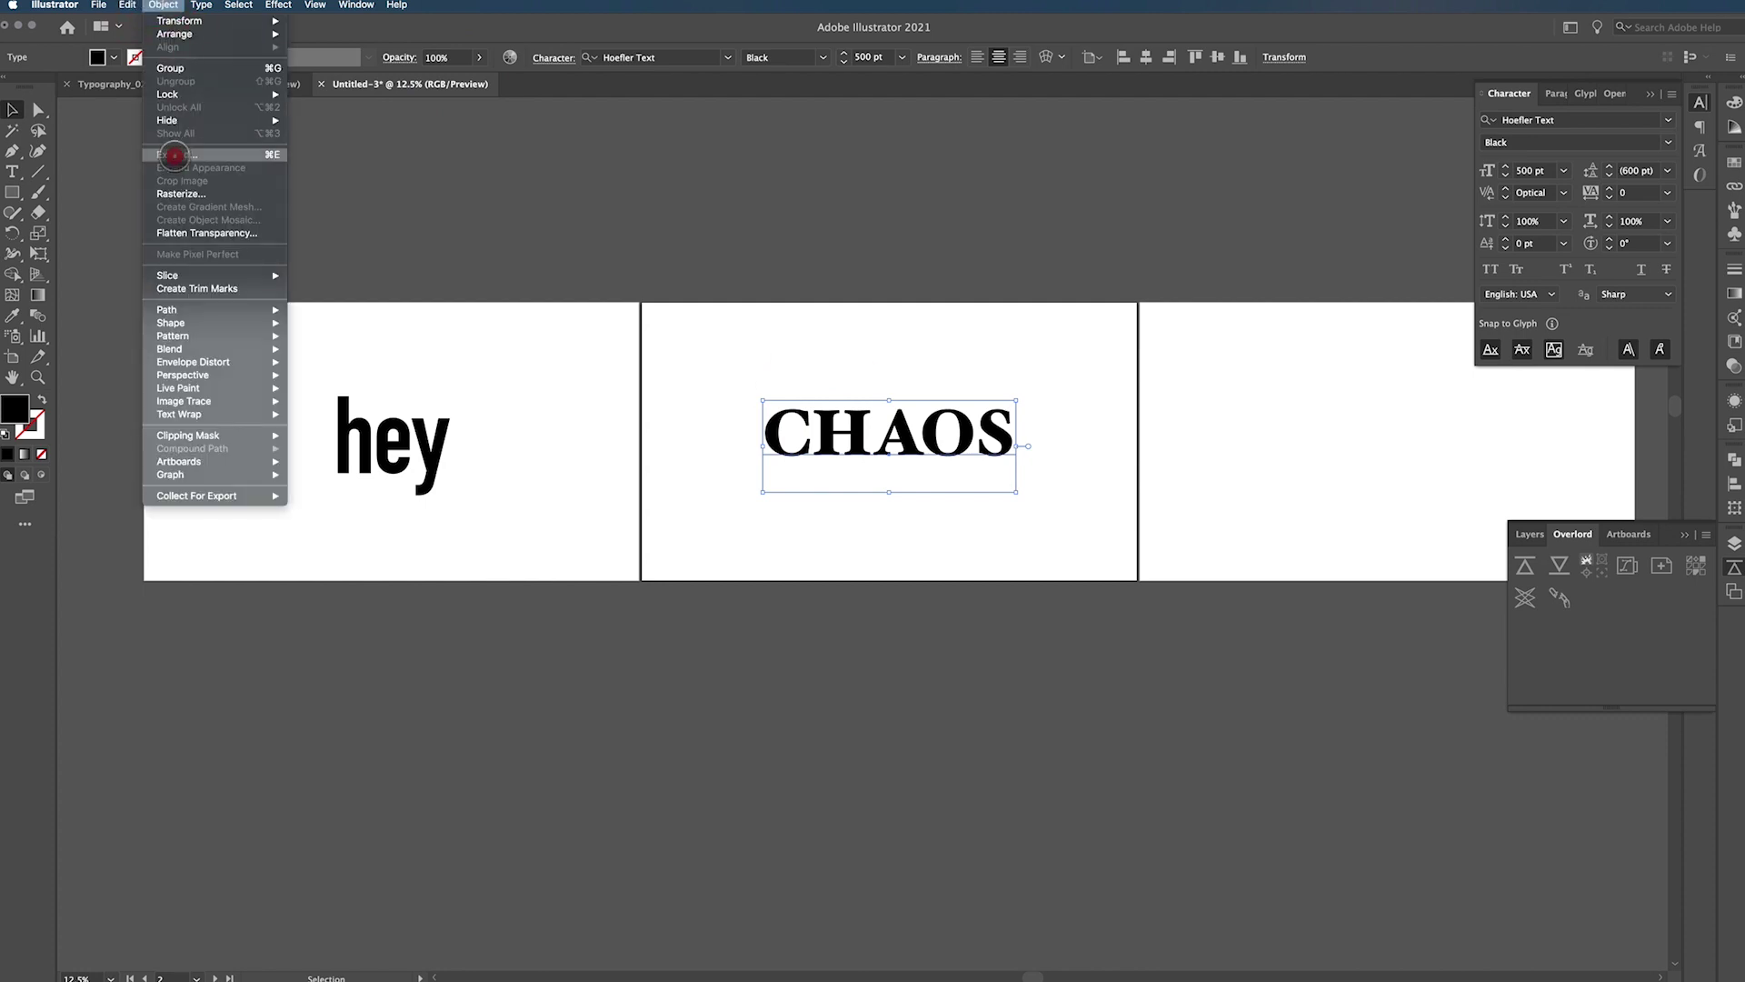
click(174, 156)
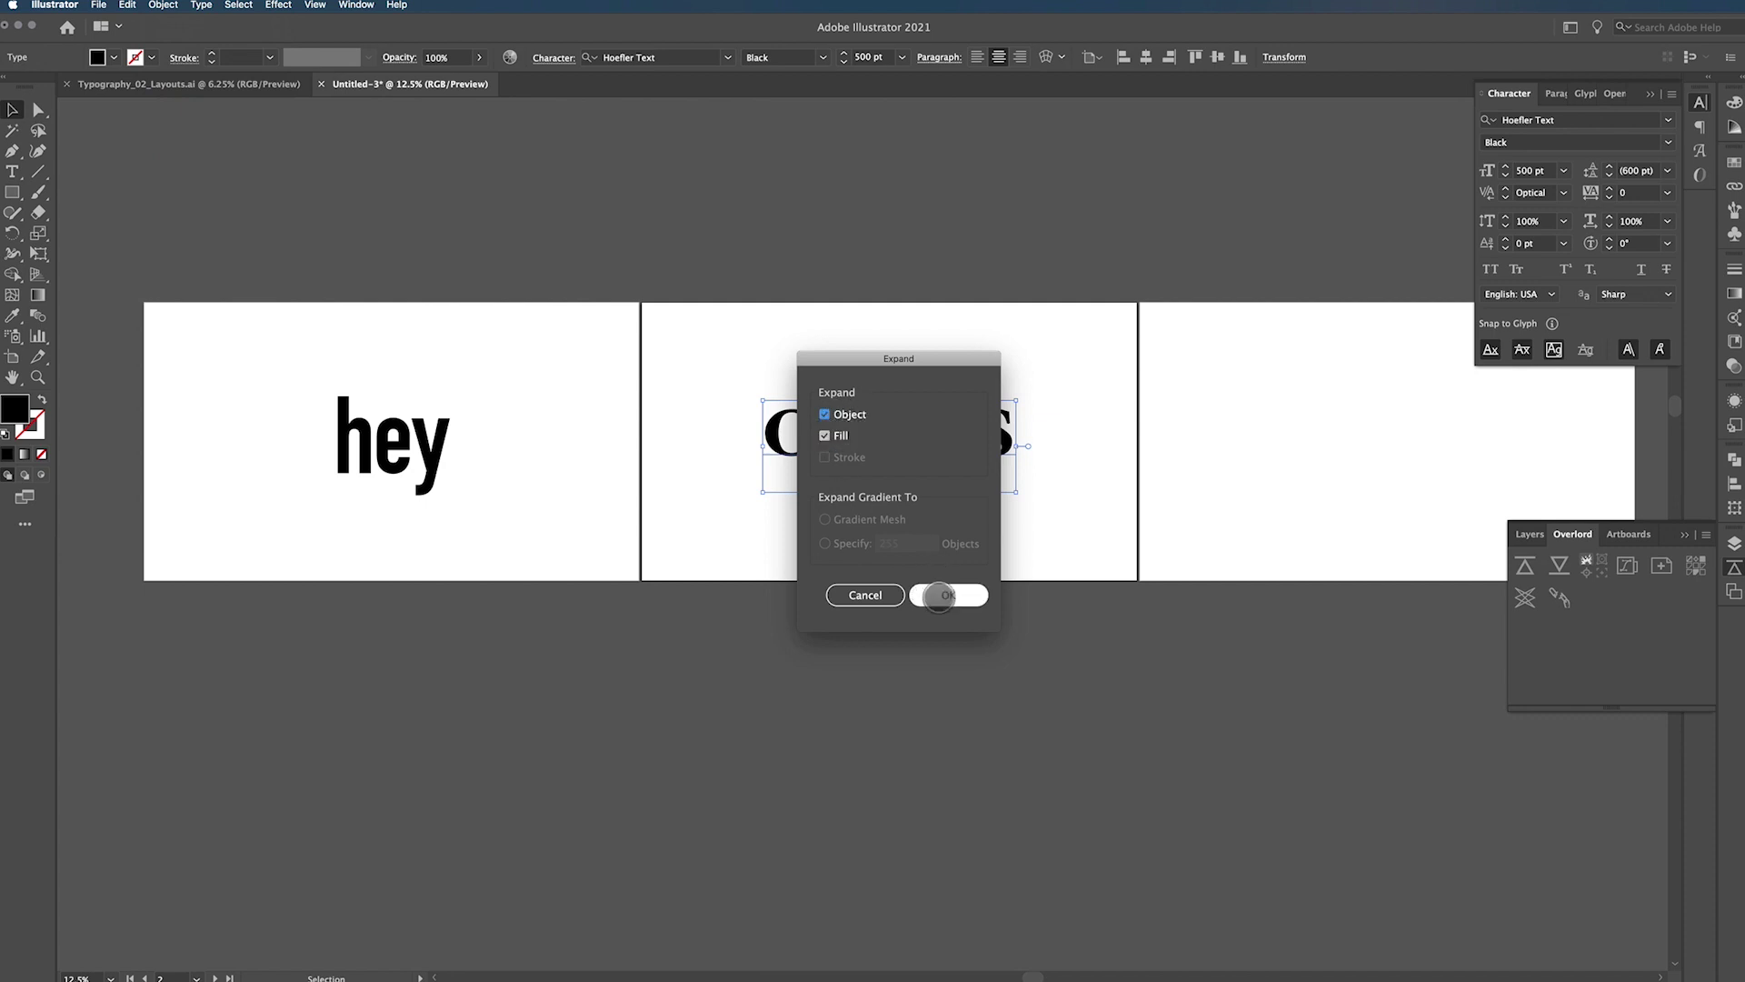
click(944, 595)
Select the expanded CHAOS group and push it to After Effects via Overlord
click(946, 377)
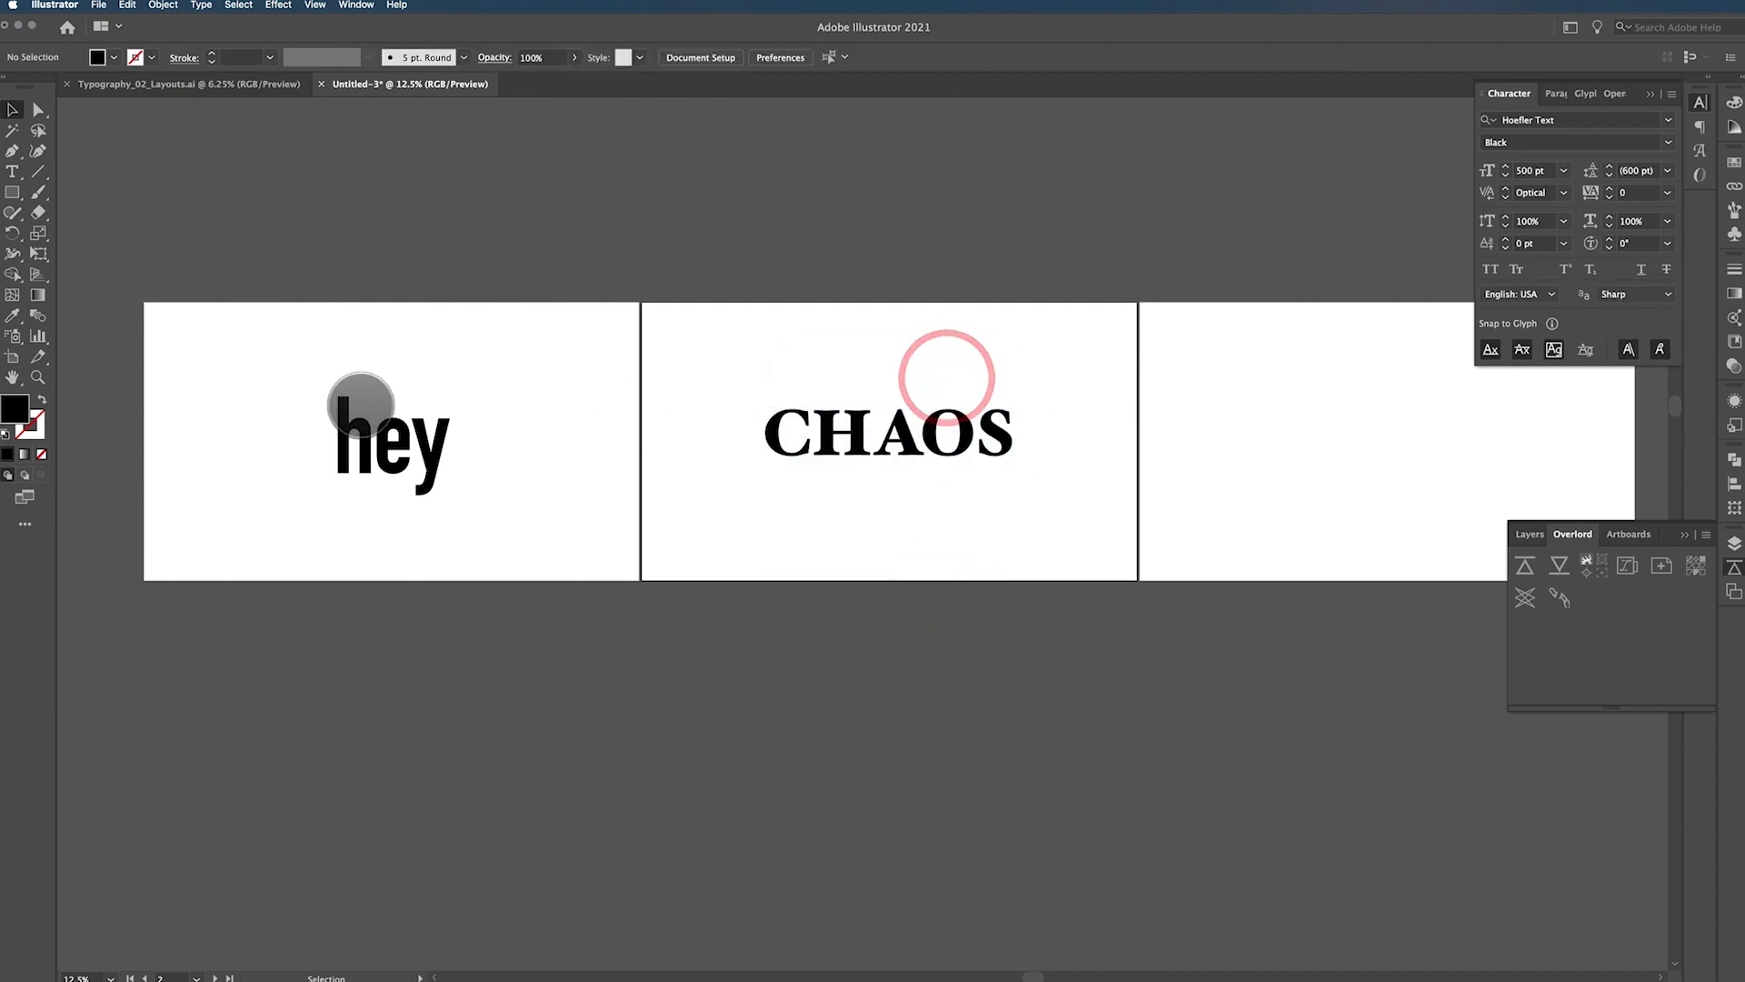
click(359, 431)
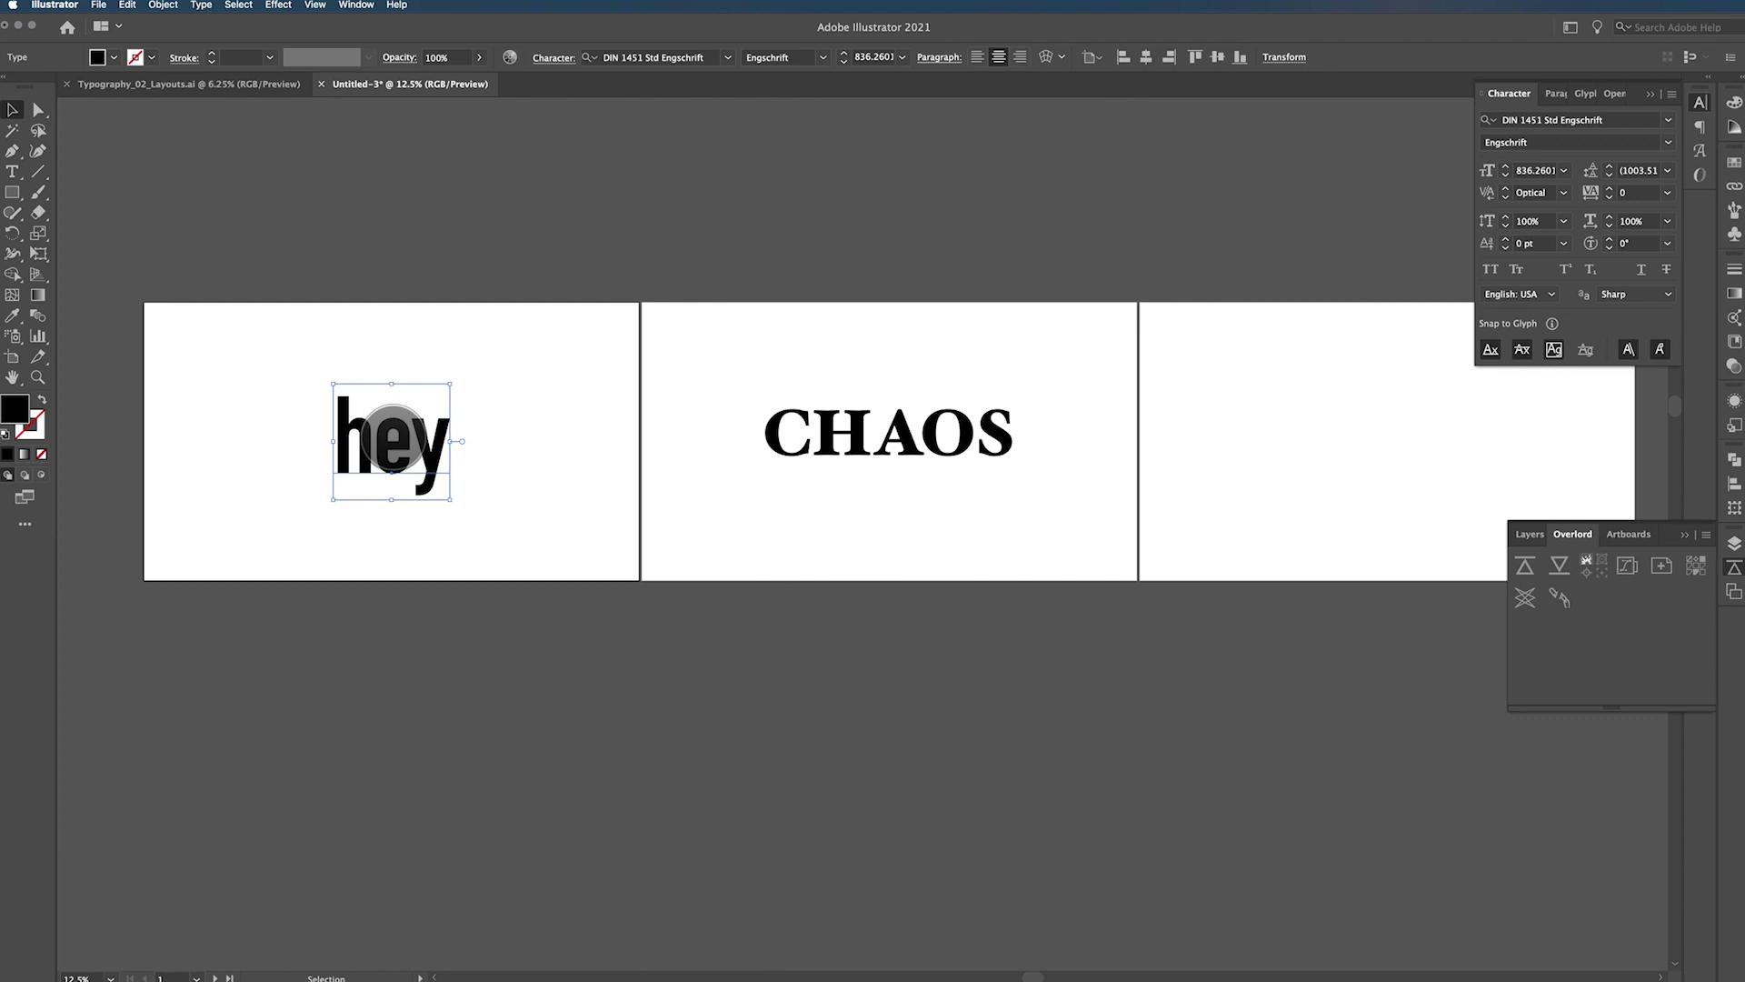
click(859, 444)
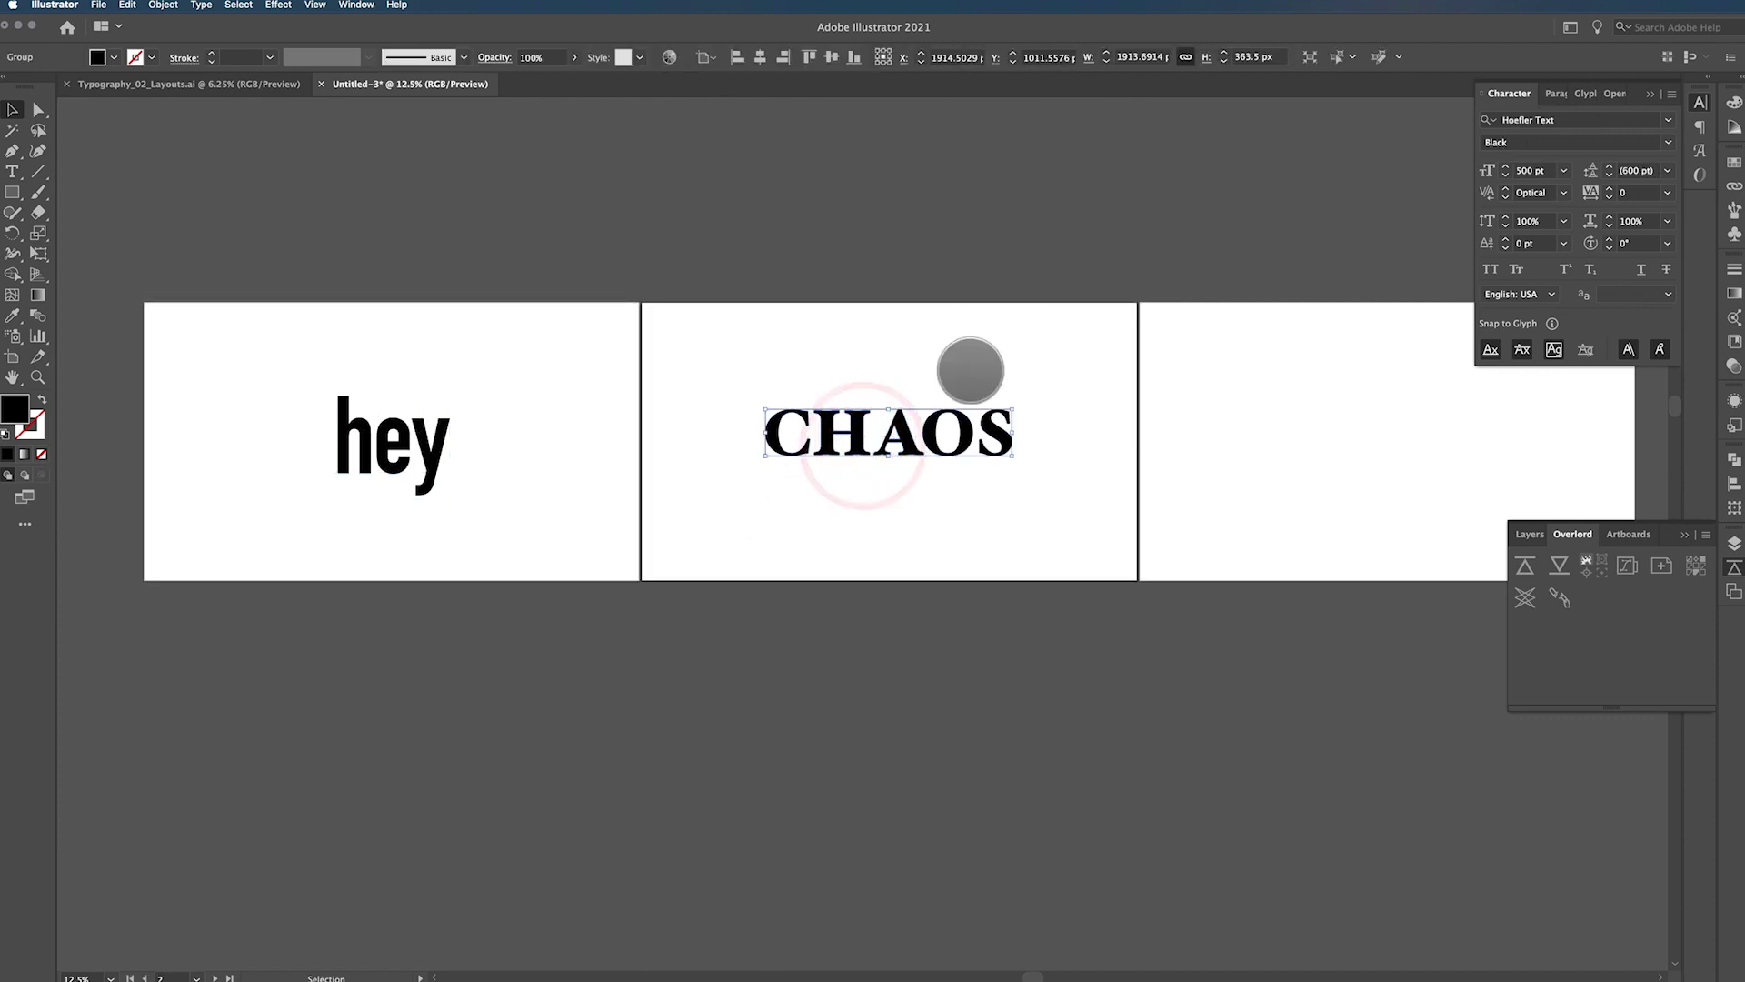
click(1525, 564)
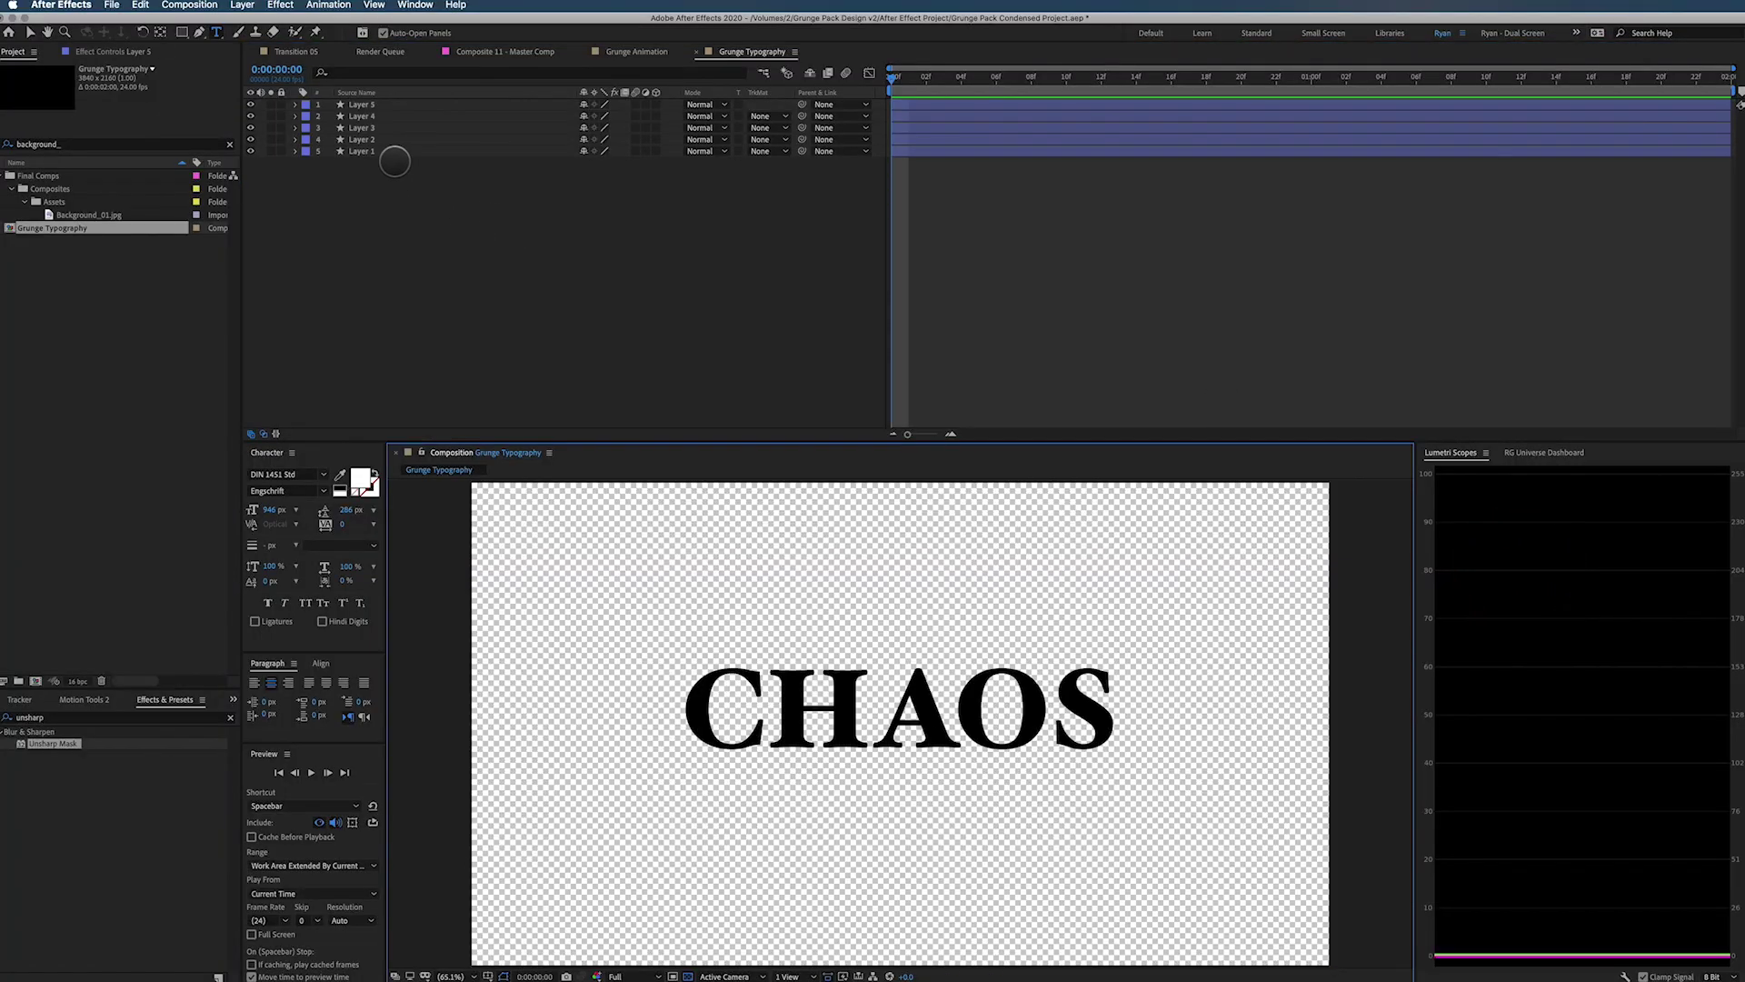
click(361, 151)
click(360, 139)
click(361, 128)
click(360, 116)
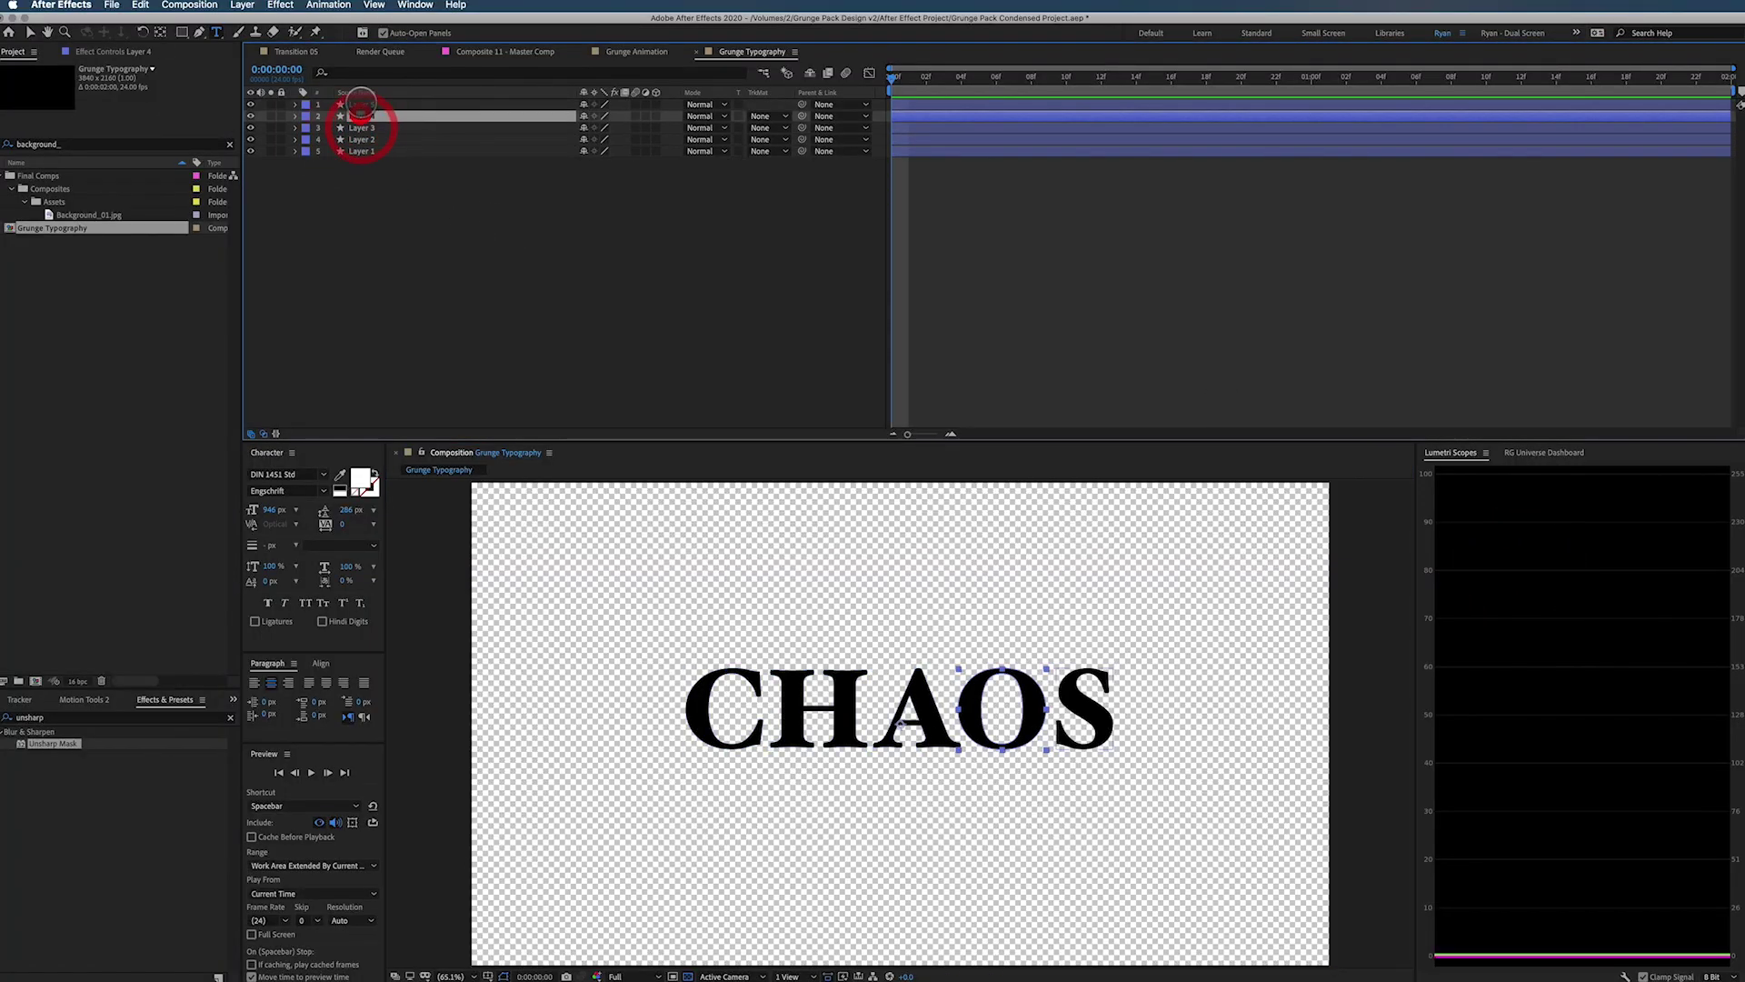
click(361, 105)
click(361, 151)
click(361, 139)
click(361, 128)
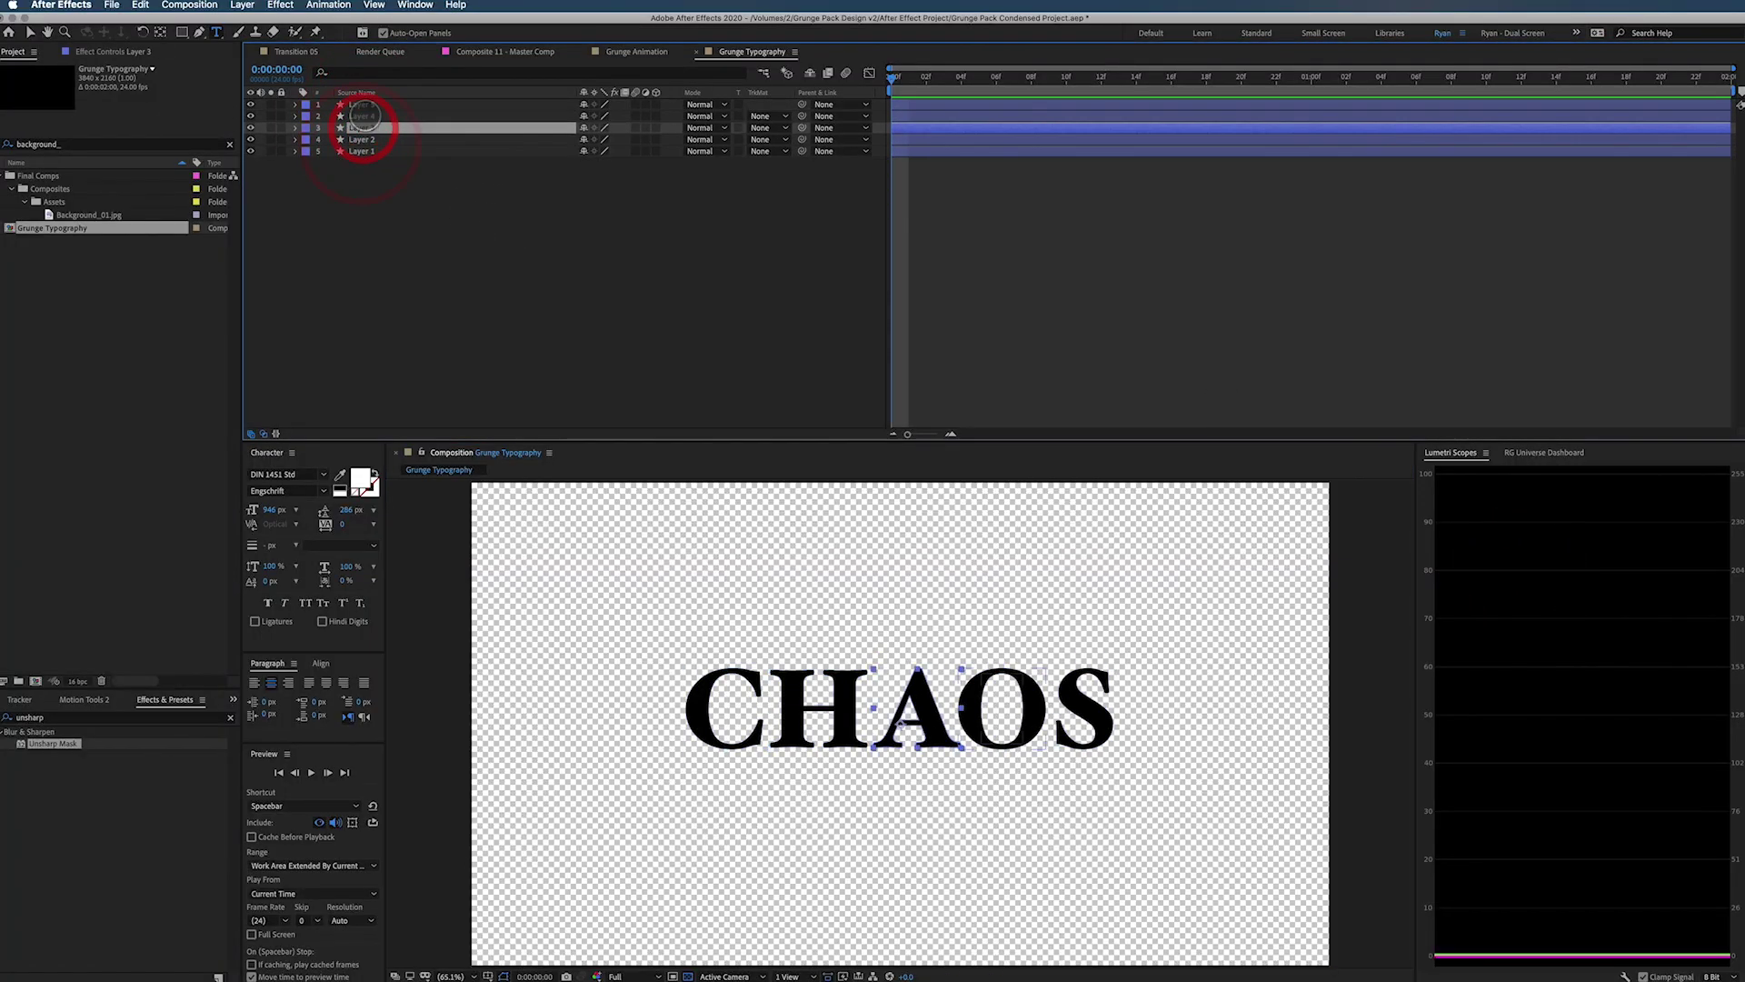
click(361, 116)
click(363, 104)
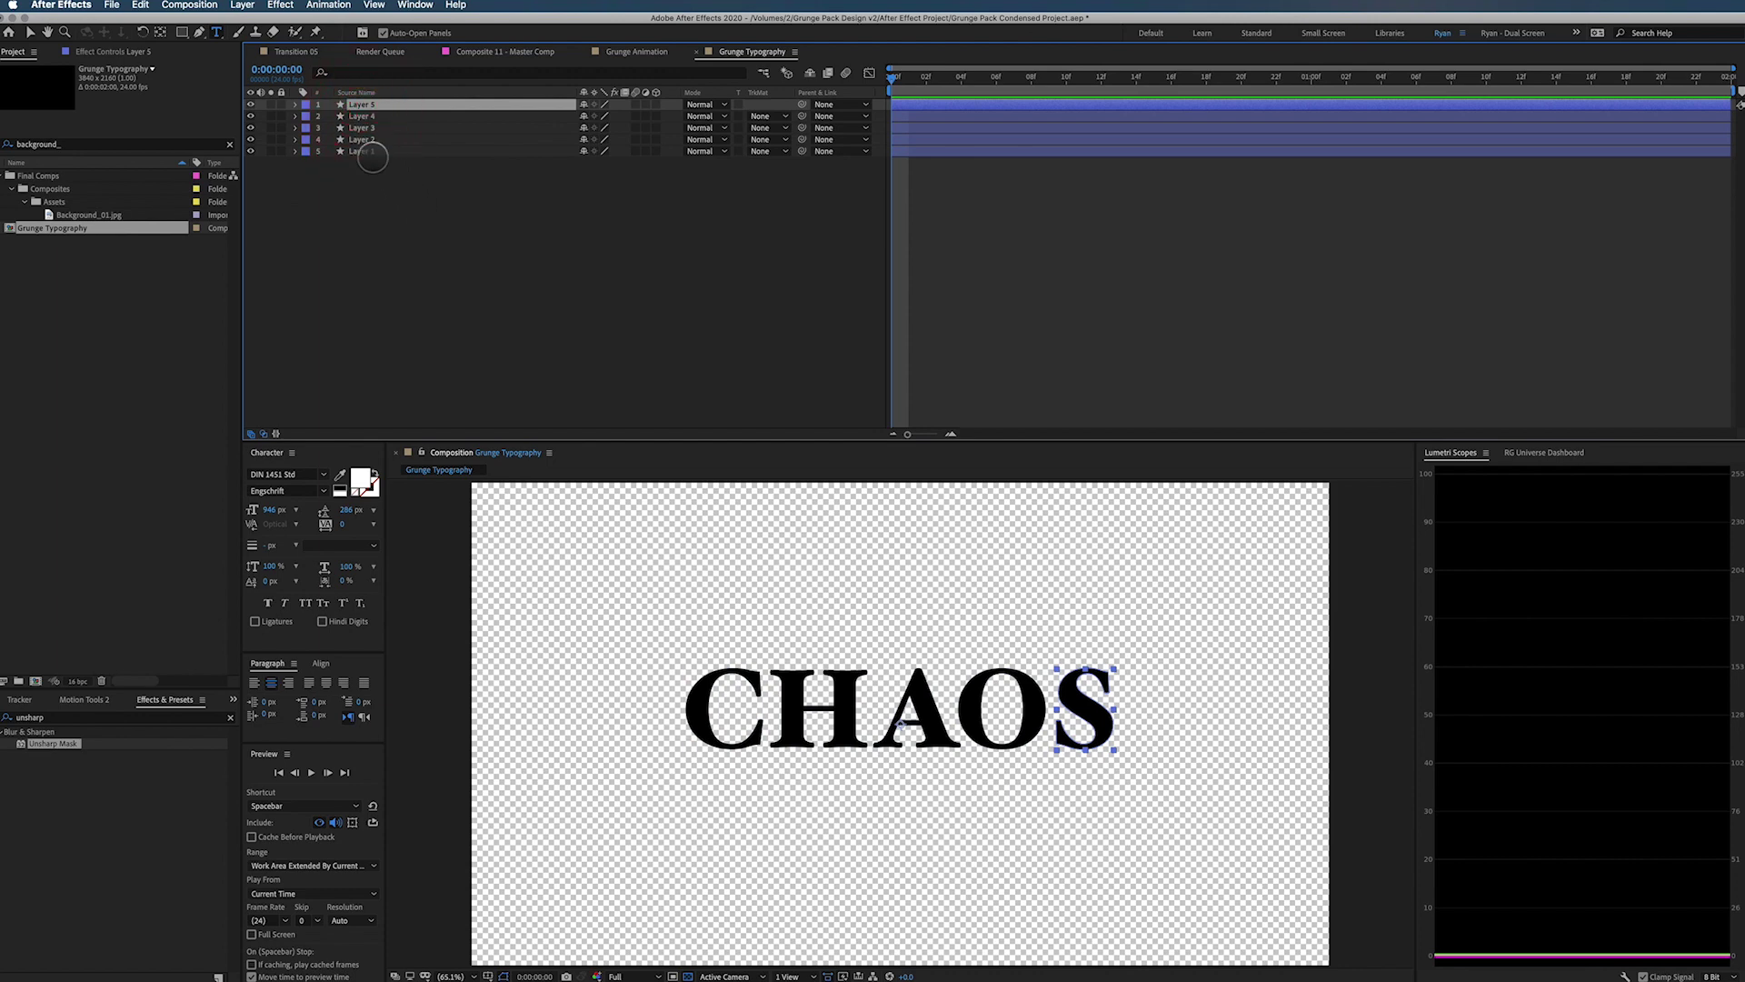
click(361, 151)
shift+click(363, 107)
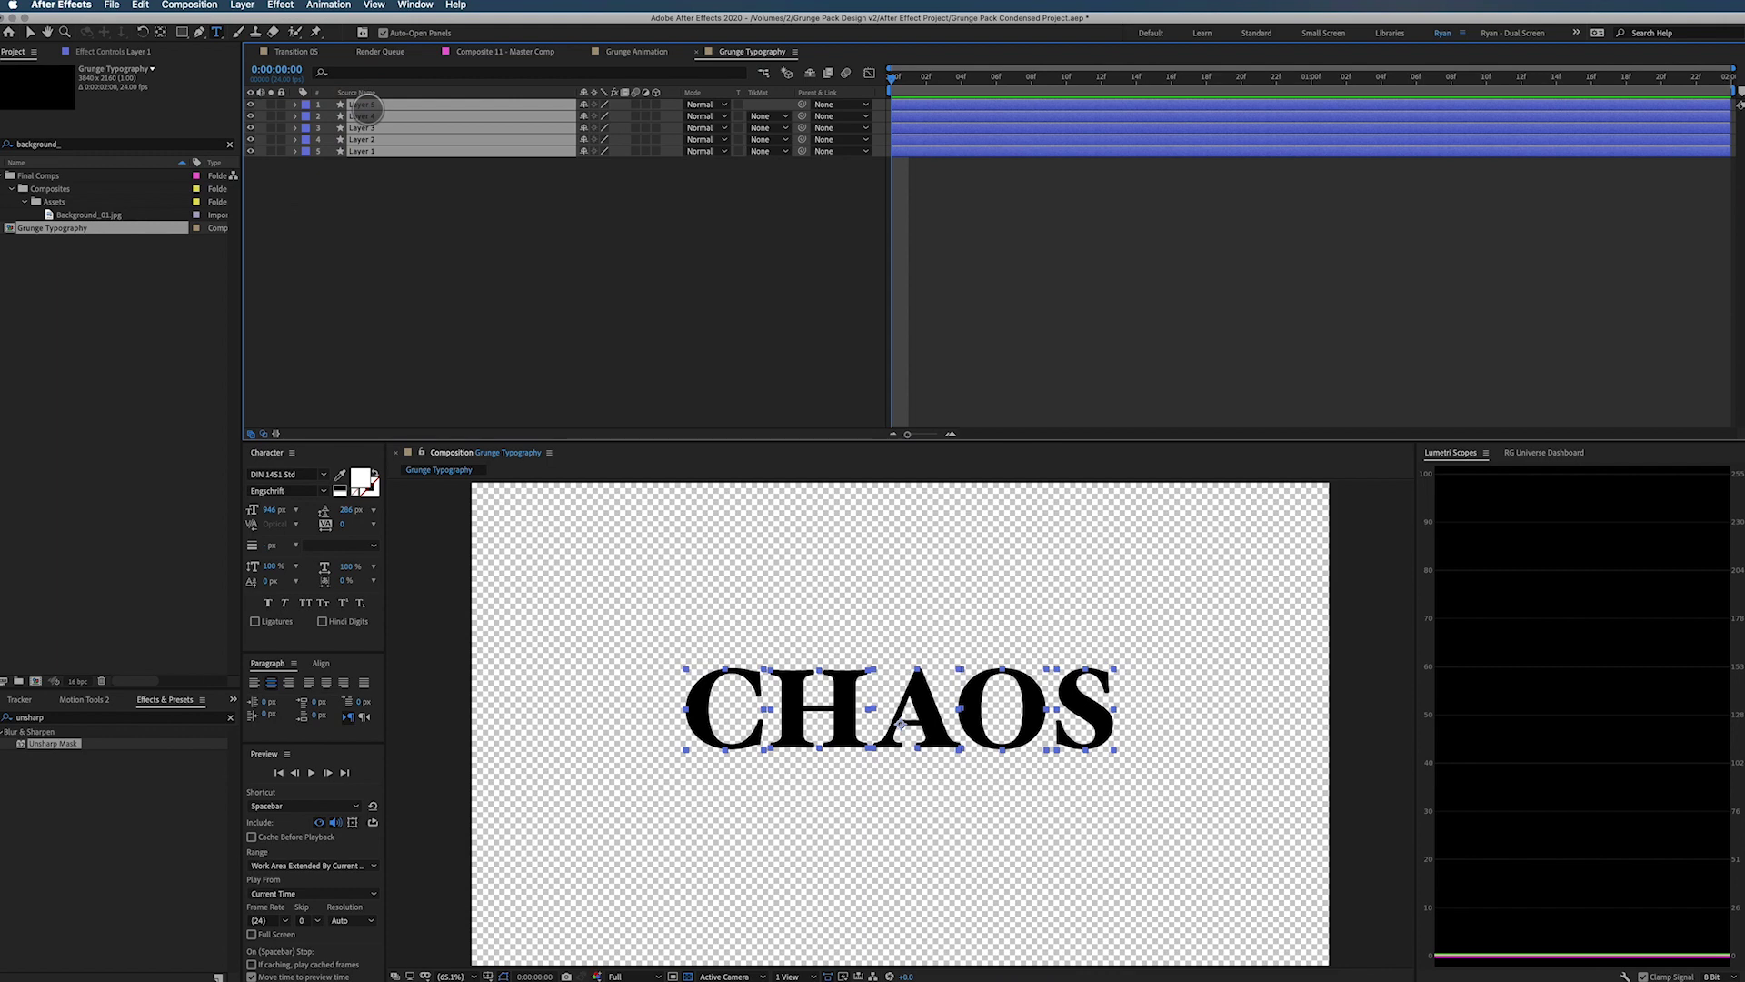
click(368, 147)
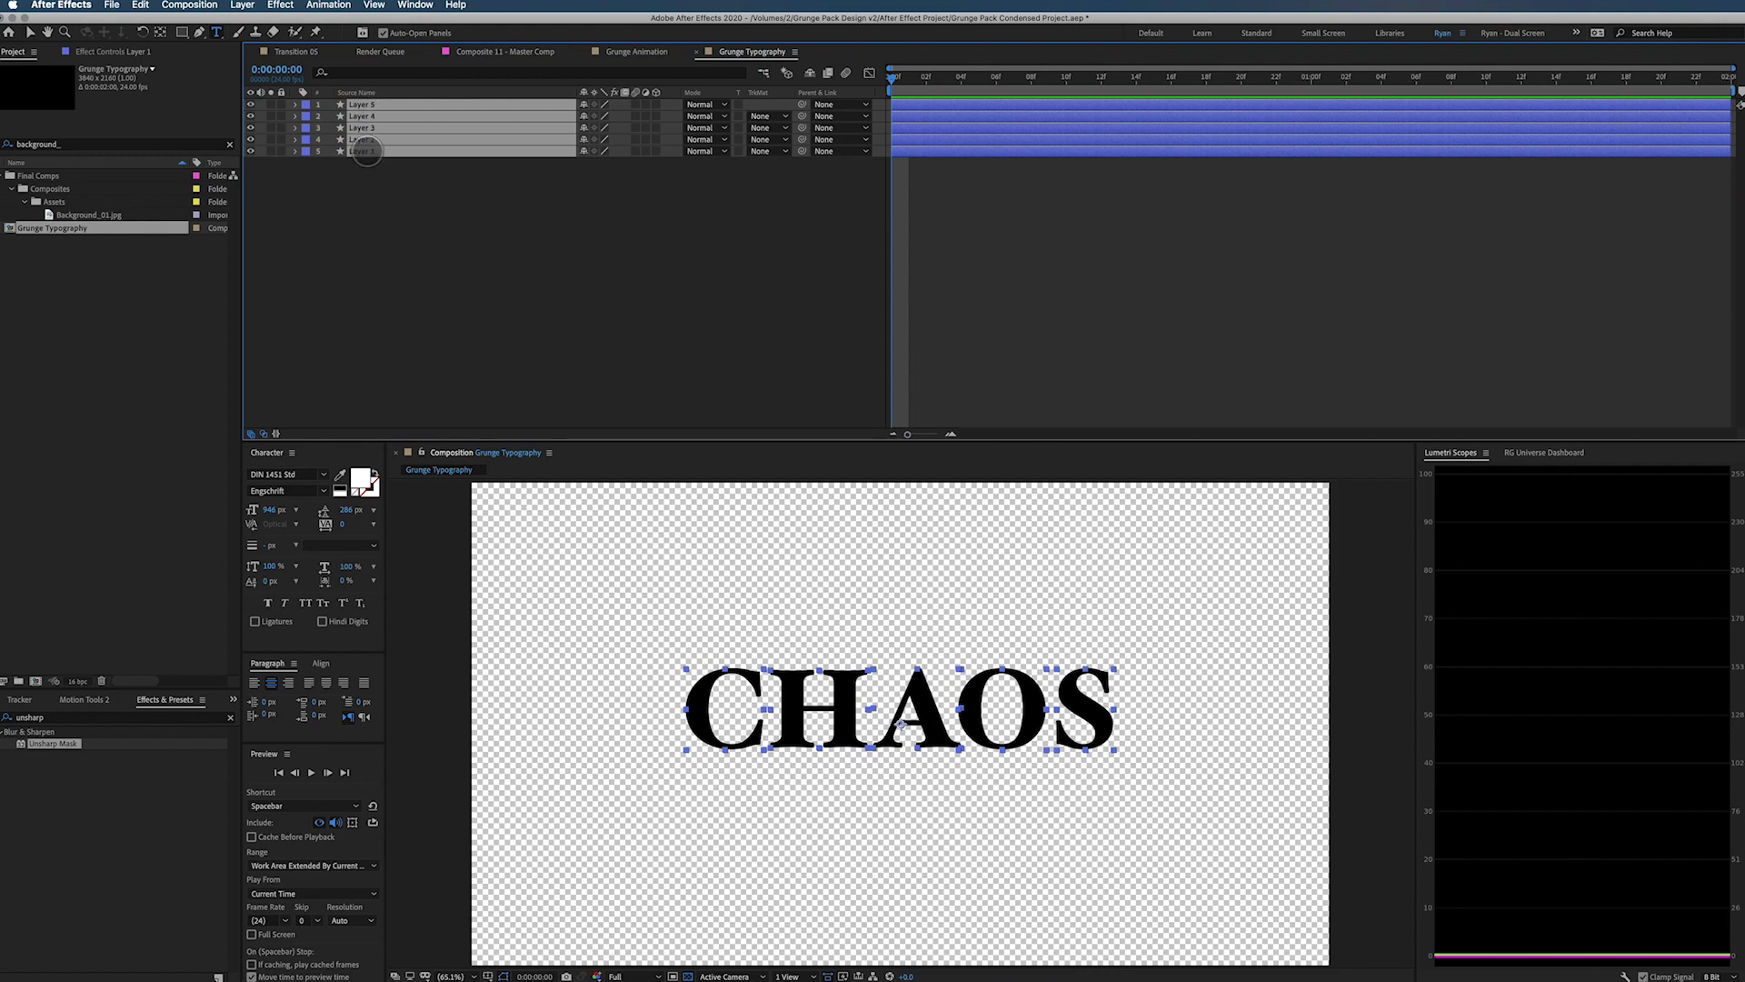
Switch to Illustrator's Typography_02_Layouts.ai document and pan to its top row of artboards
key(super+Tab)
click(226, 84)
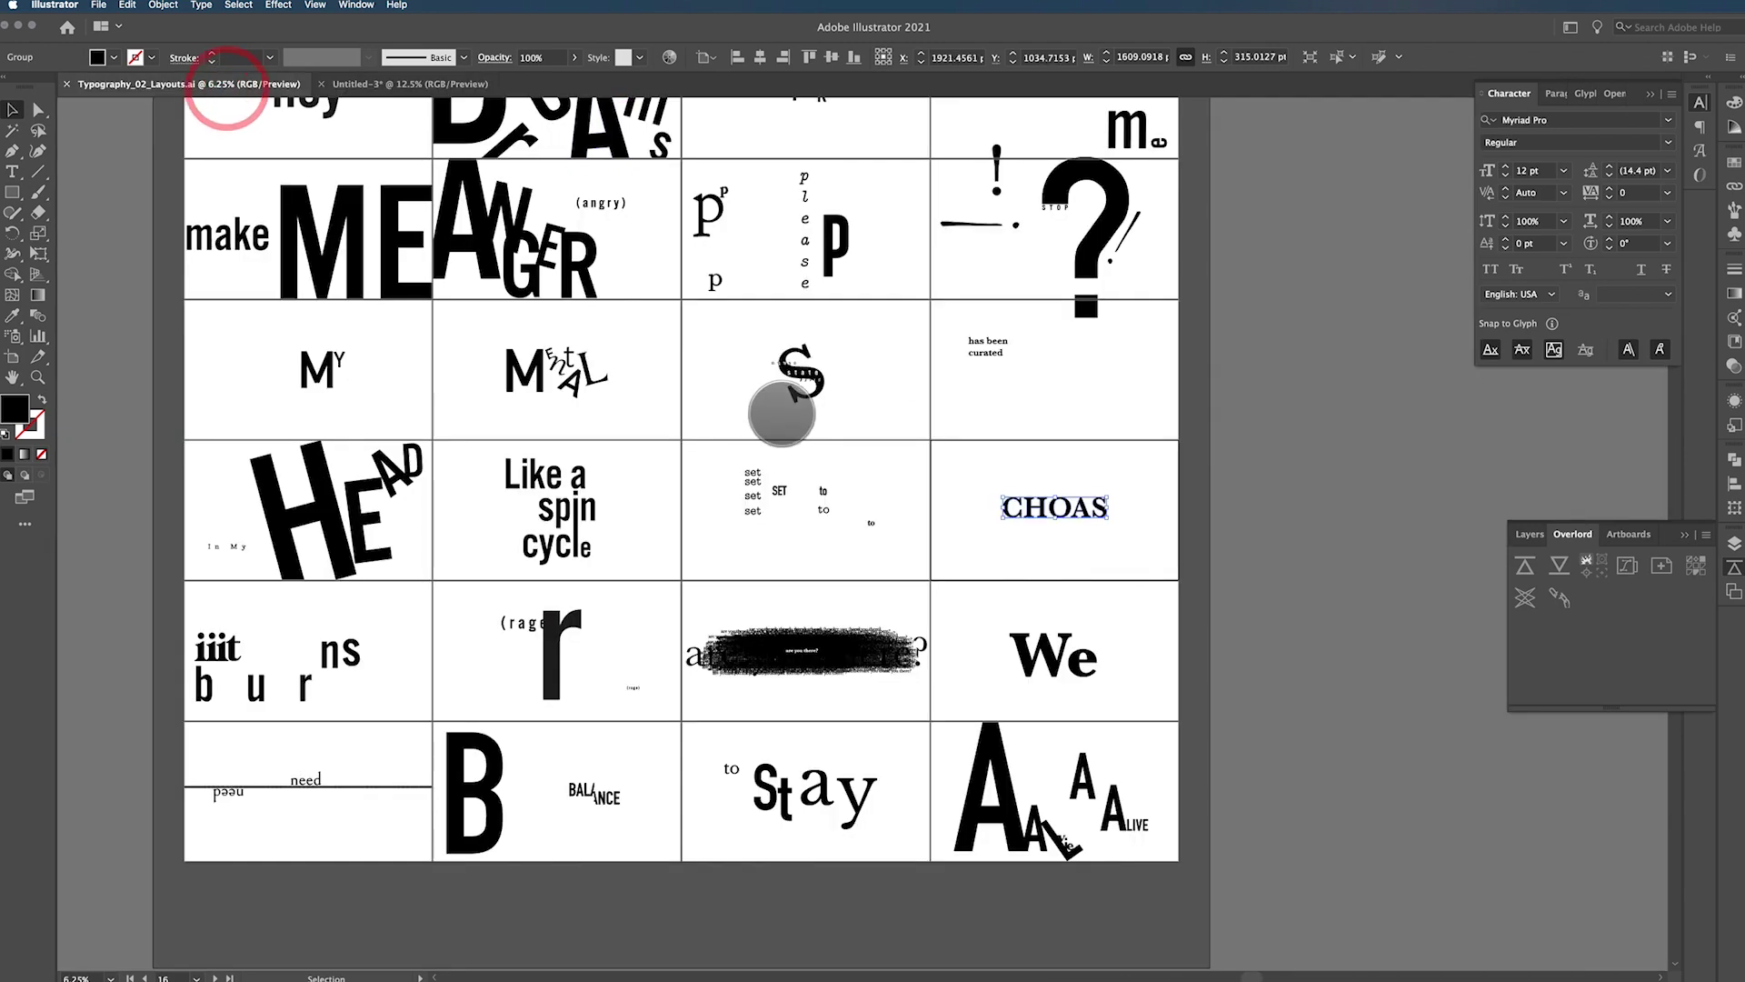
drag(799, 300, 959, 389)
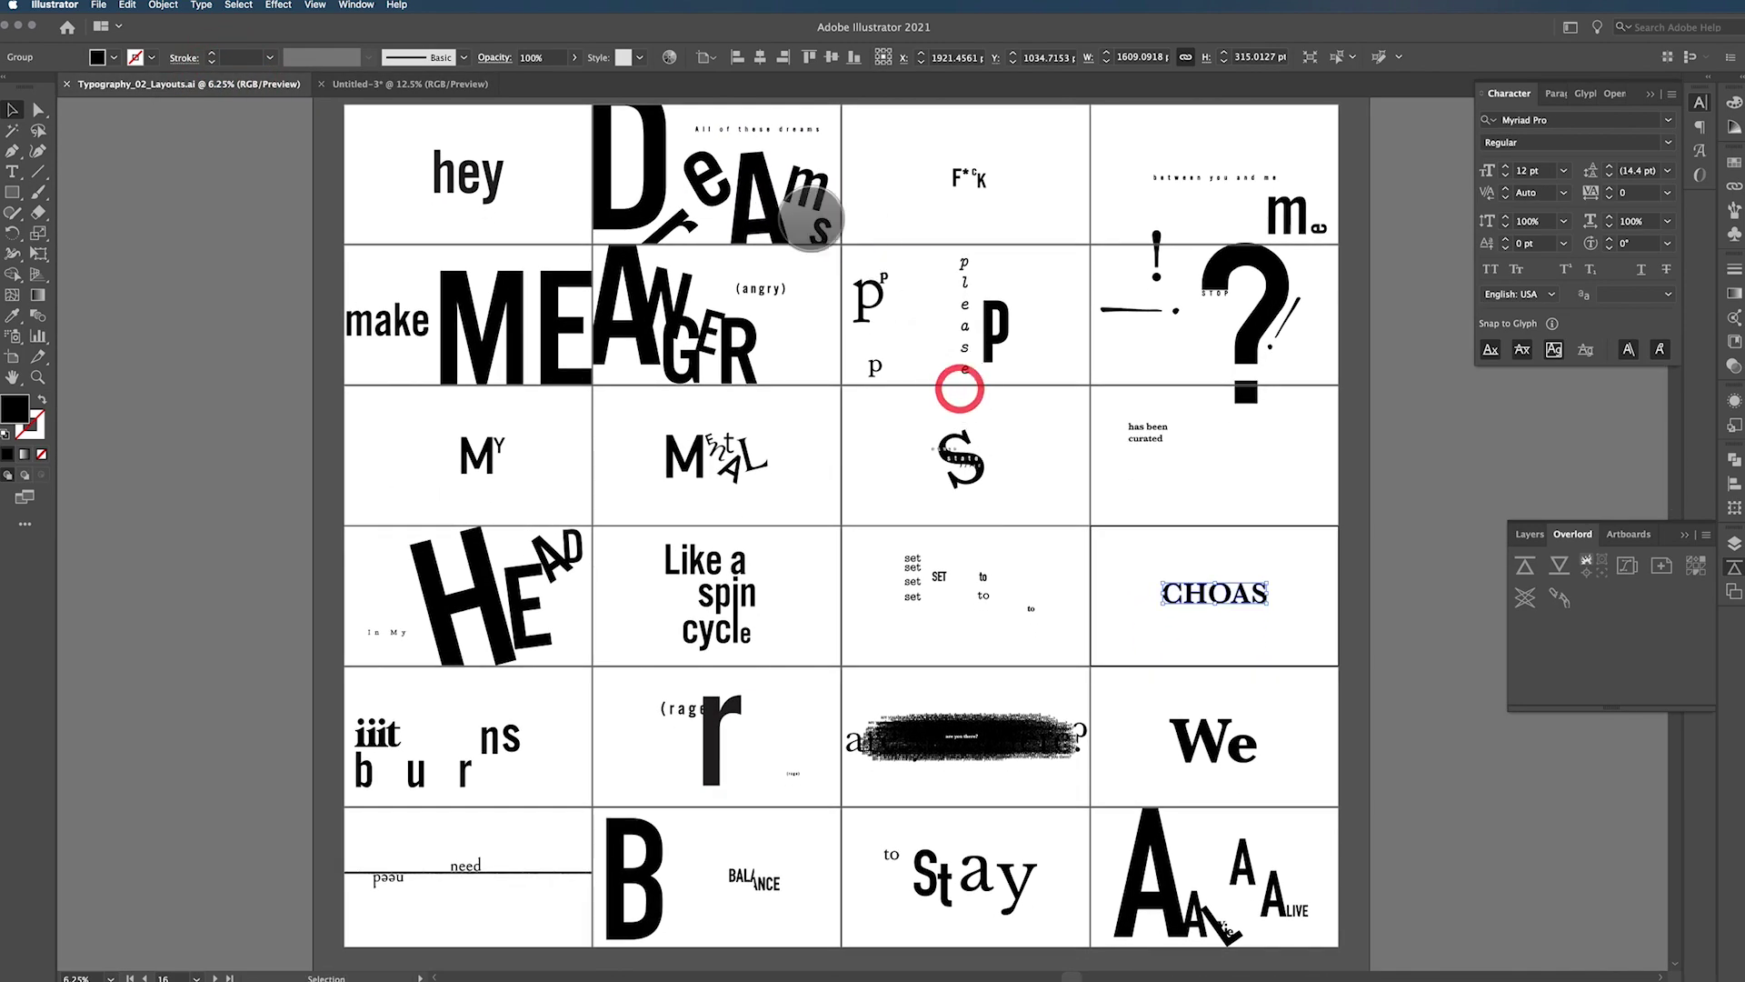